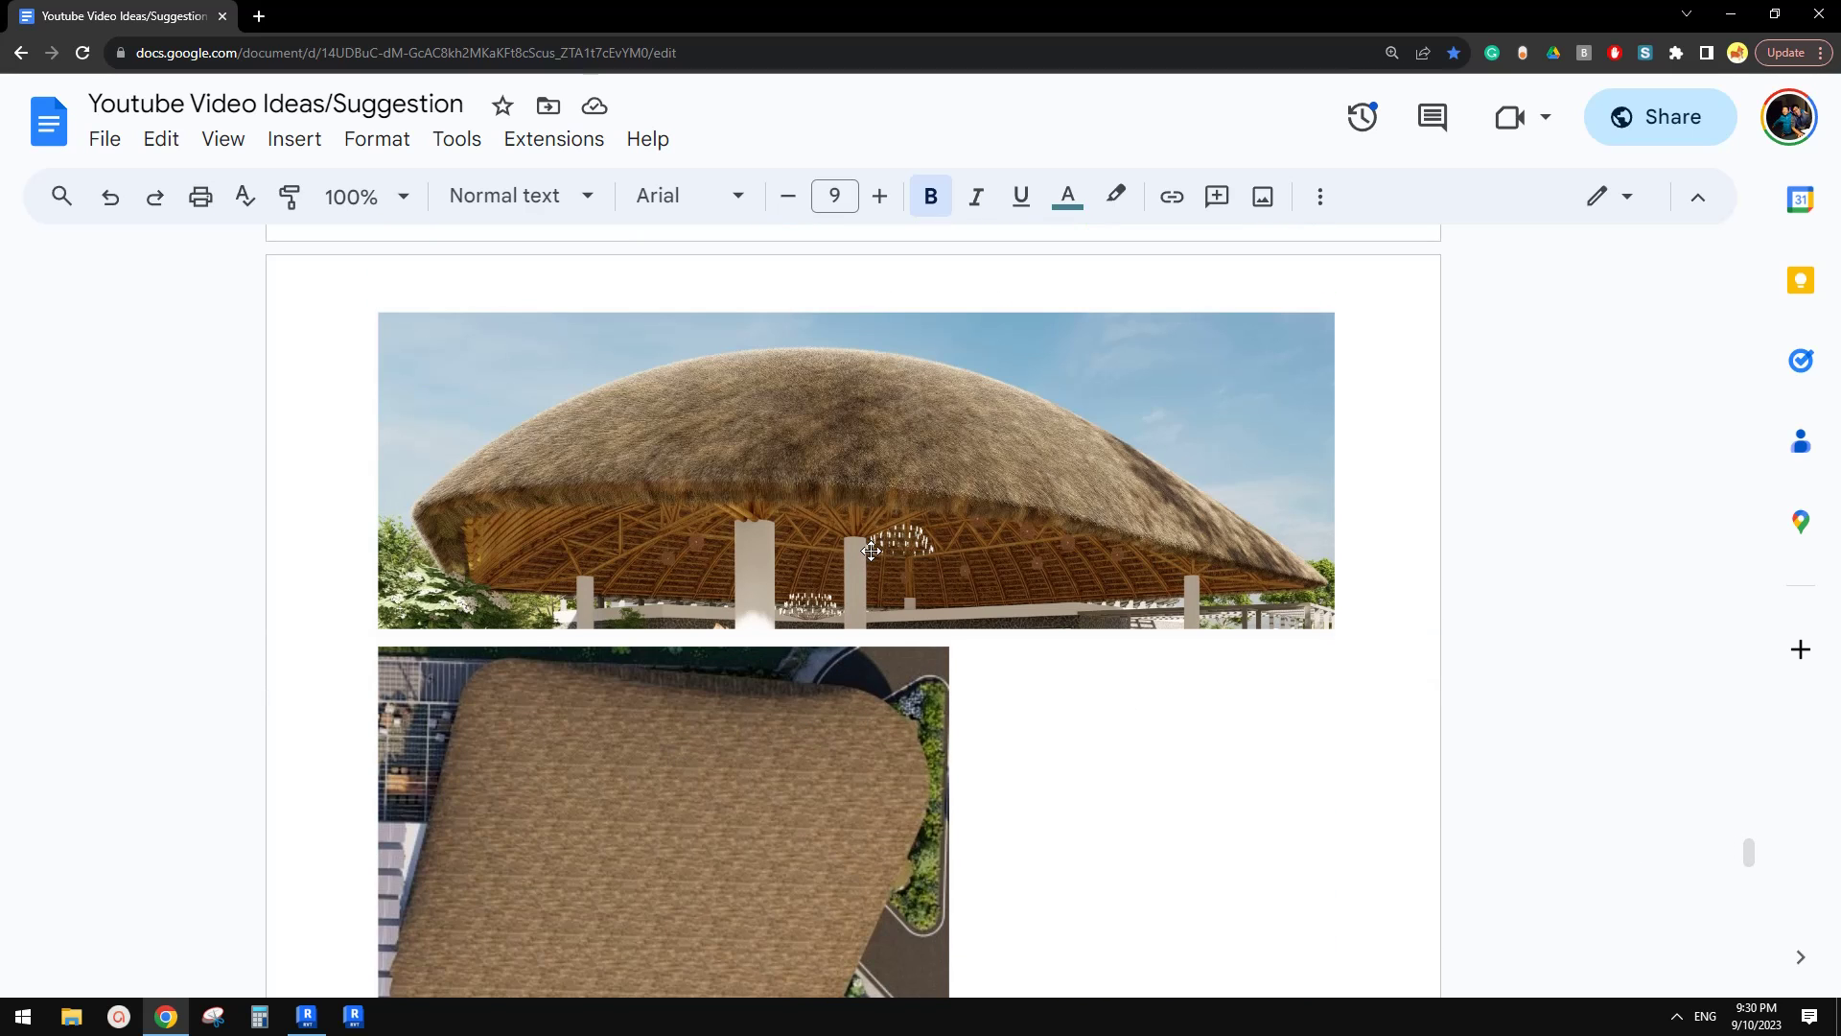
- Examine the side-view and top-view reference images of the thatched roof in the document
{"action": "scroll", "coordinate": [596, 474], "scroll_direction": "down", "scroll_amount": 2}
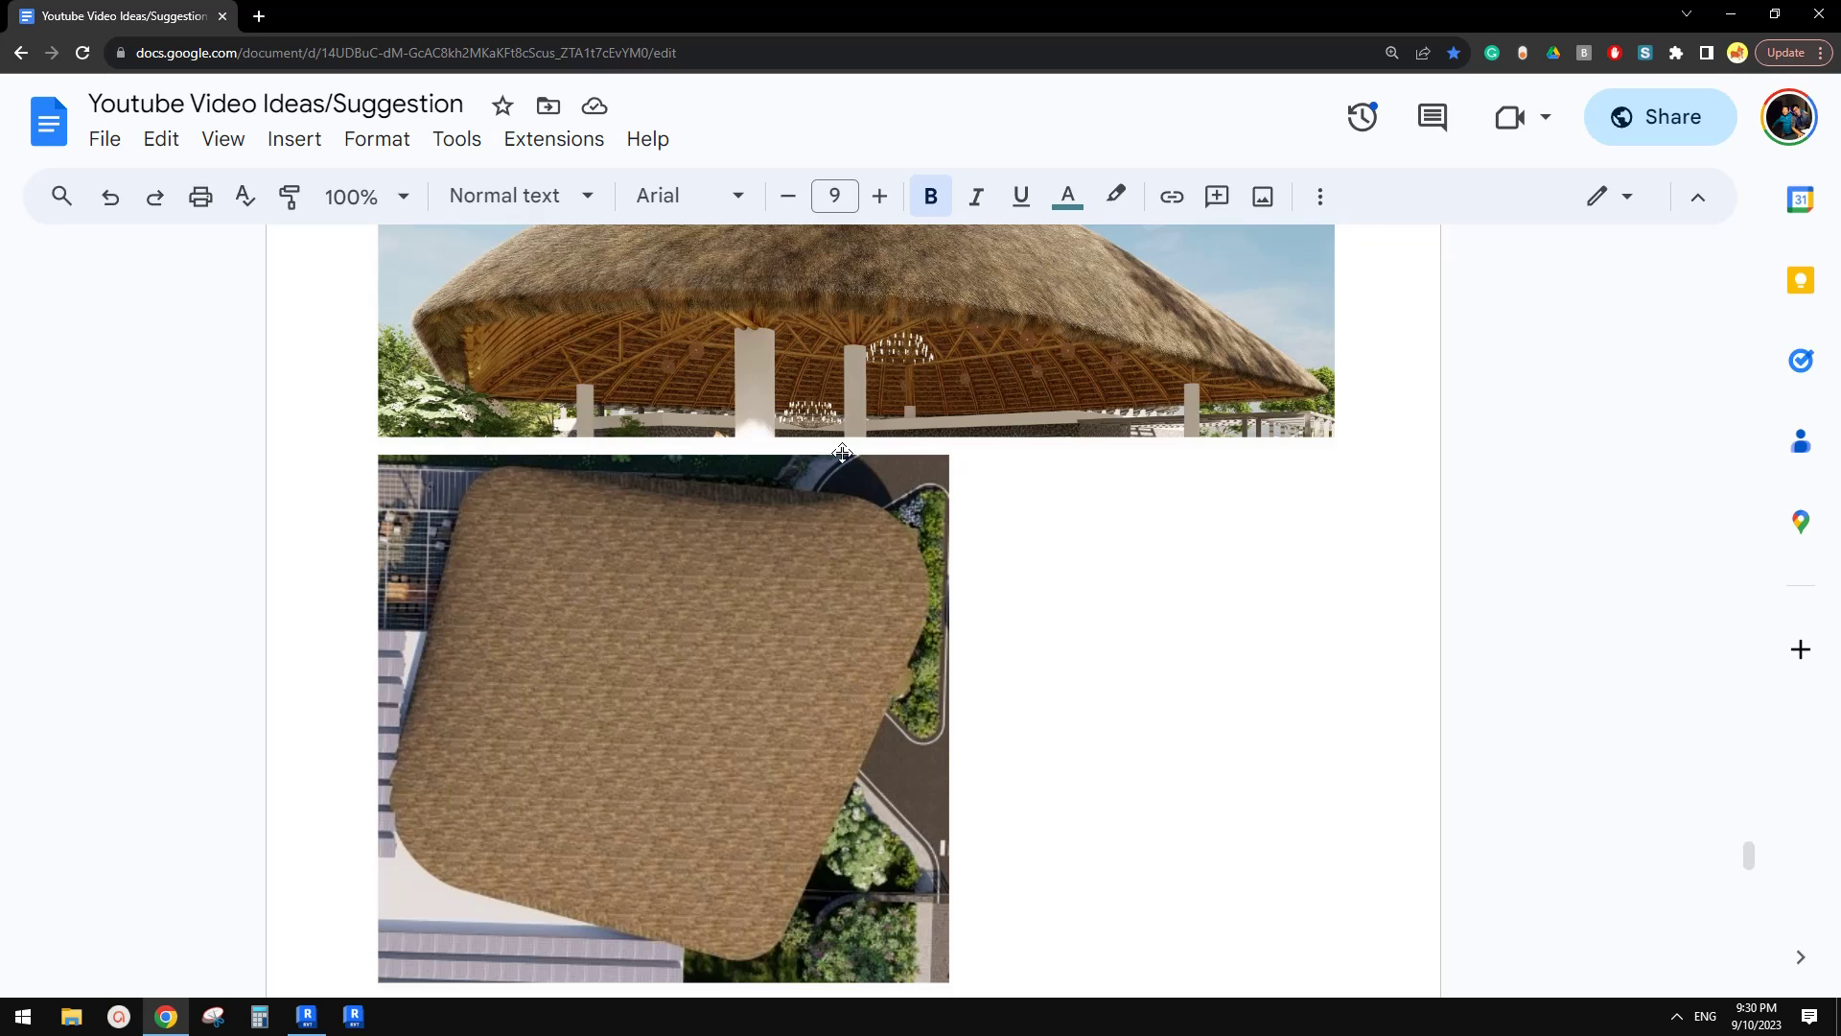
{"action": "scroll", "coordinate": [587, 604], "scroll_direction": "up", "scroll_amount": 1}
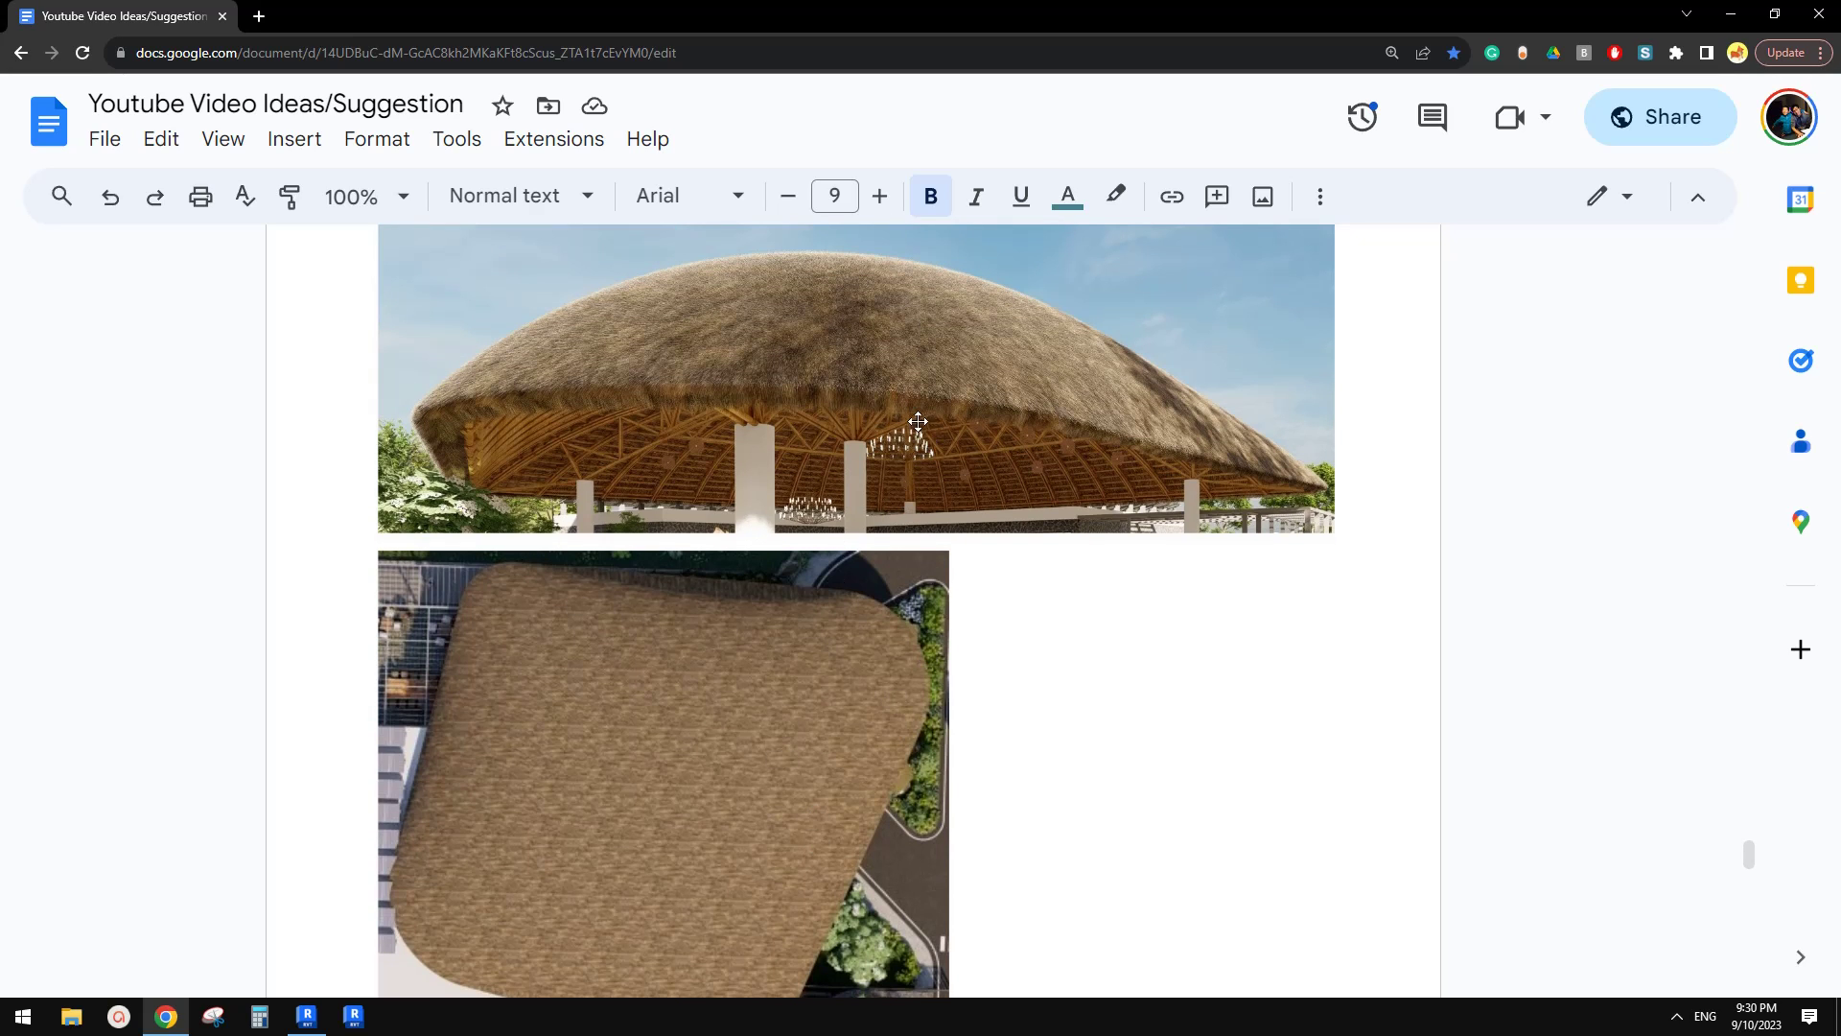
{"action": "scroll", "coordinate": [922, 439], "scroll_direction": "down", "scroll_amount": 1}
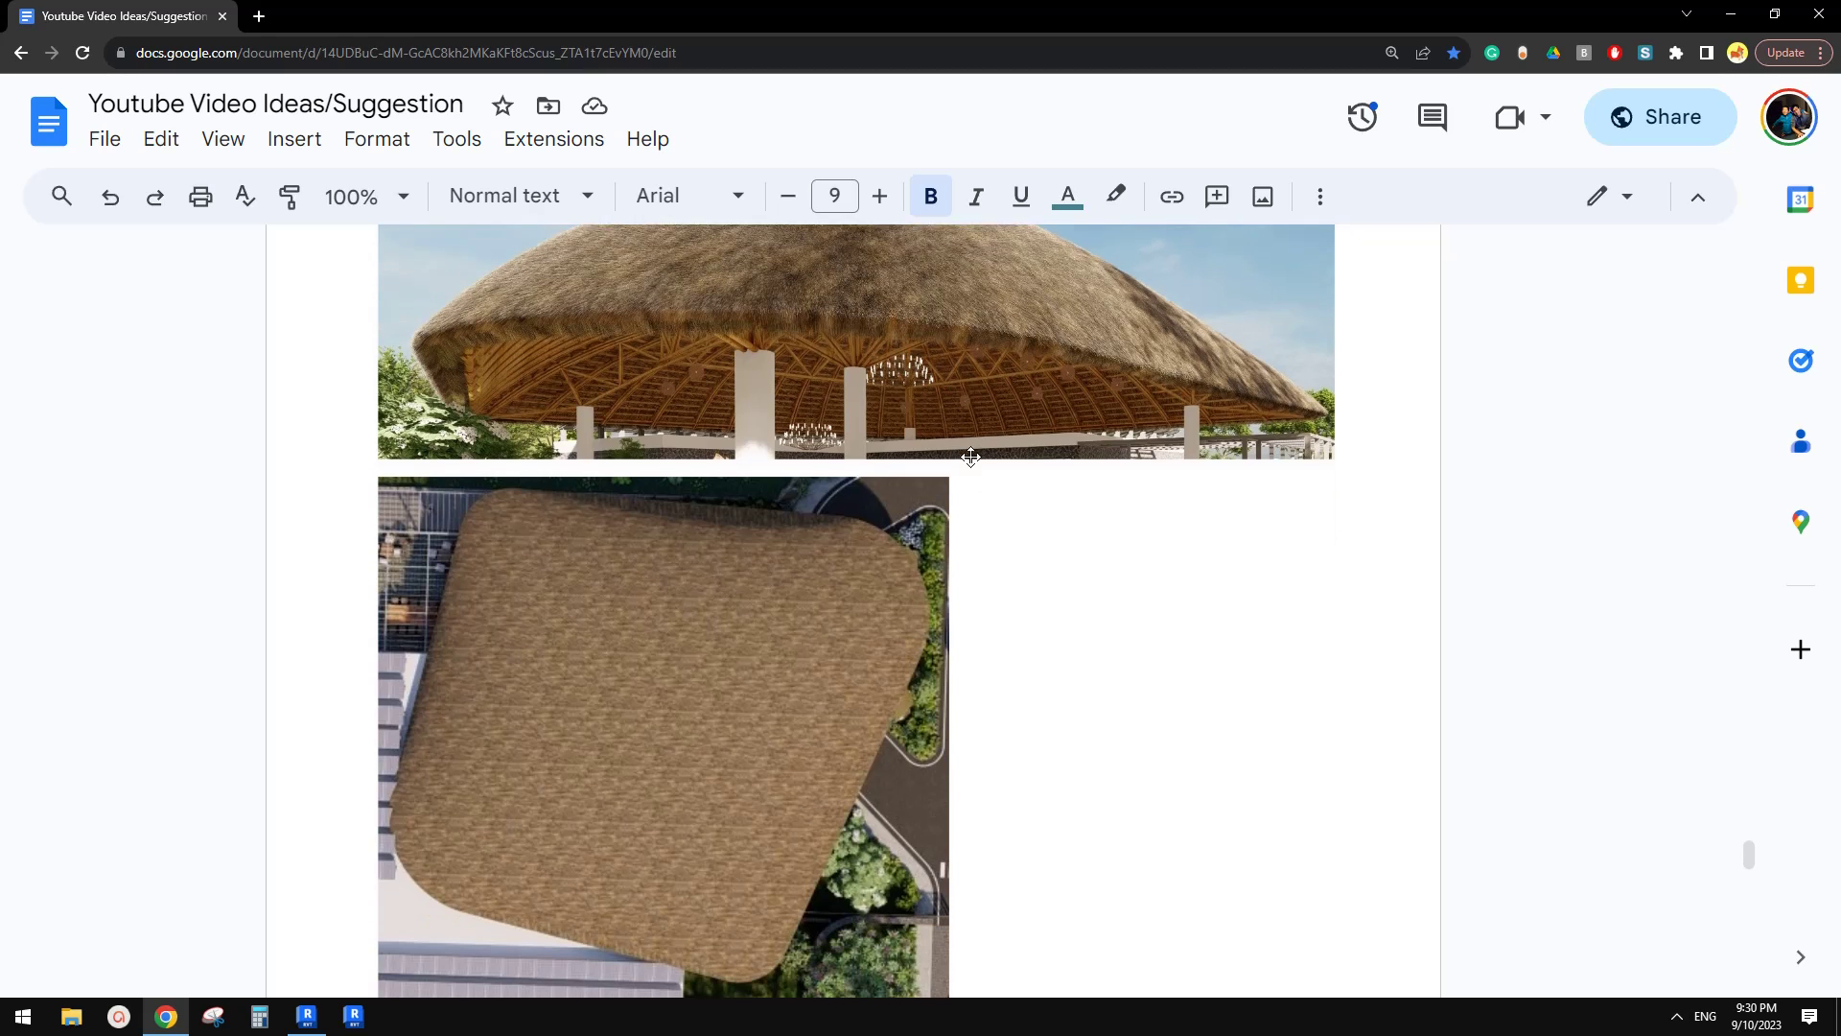
{"action": "scroll", "coordinate": [848, 736], "scroll_direction": "down", "scroll_amount": 1}
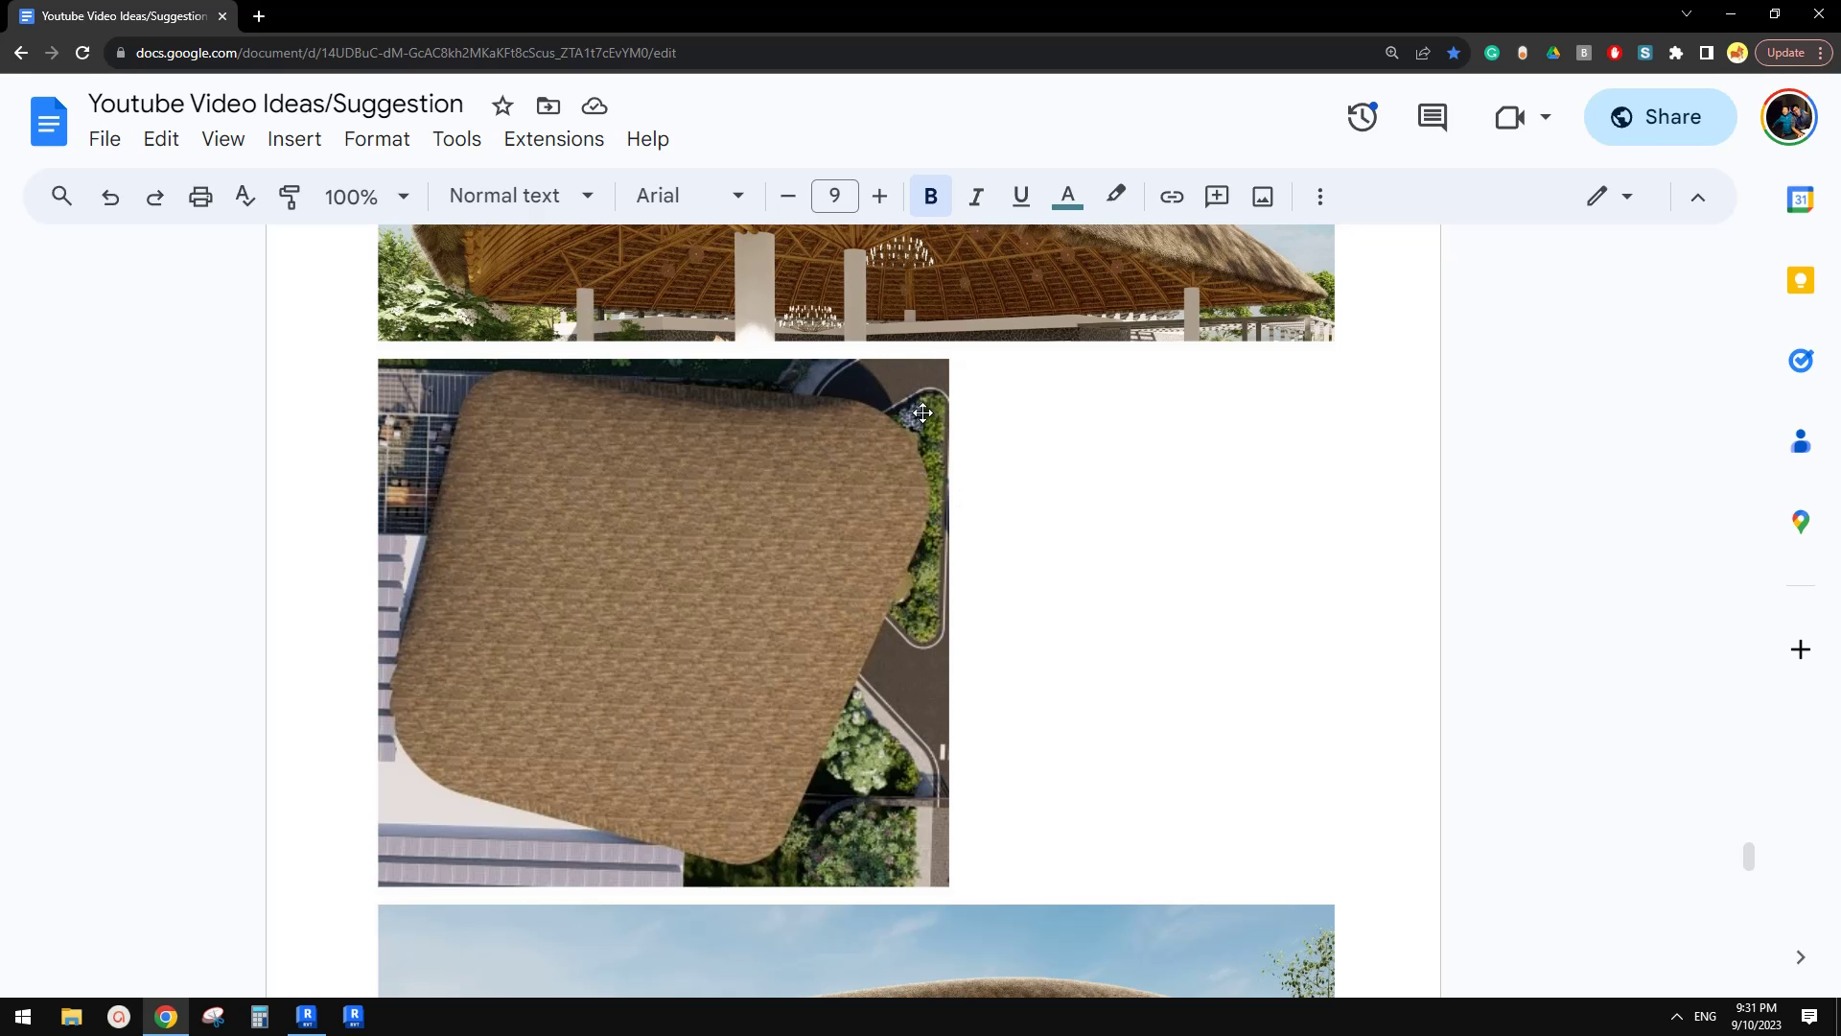
{"action": "scroll", "coordinate": [935, 470], "scroll_direction": "up", "scroll_amount": 3}
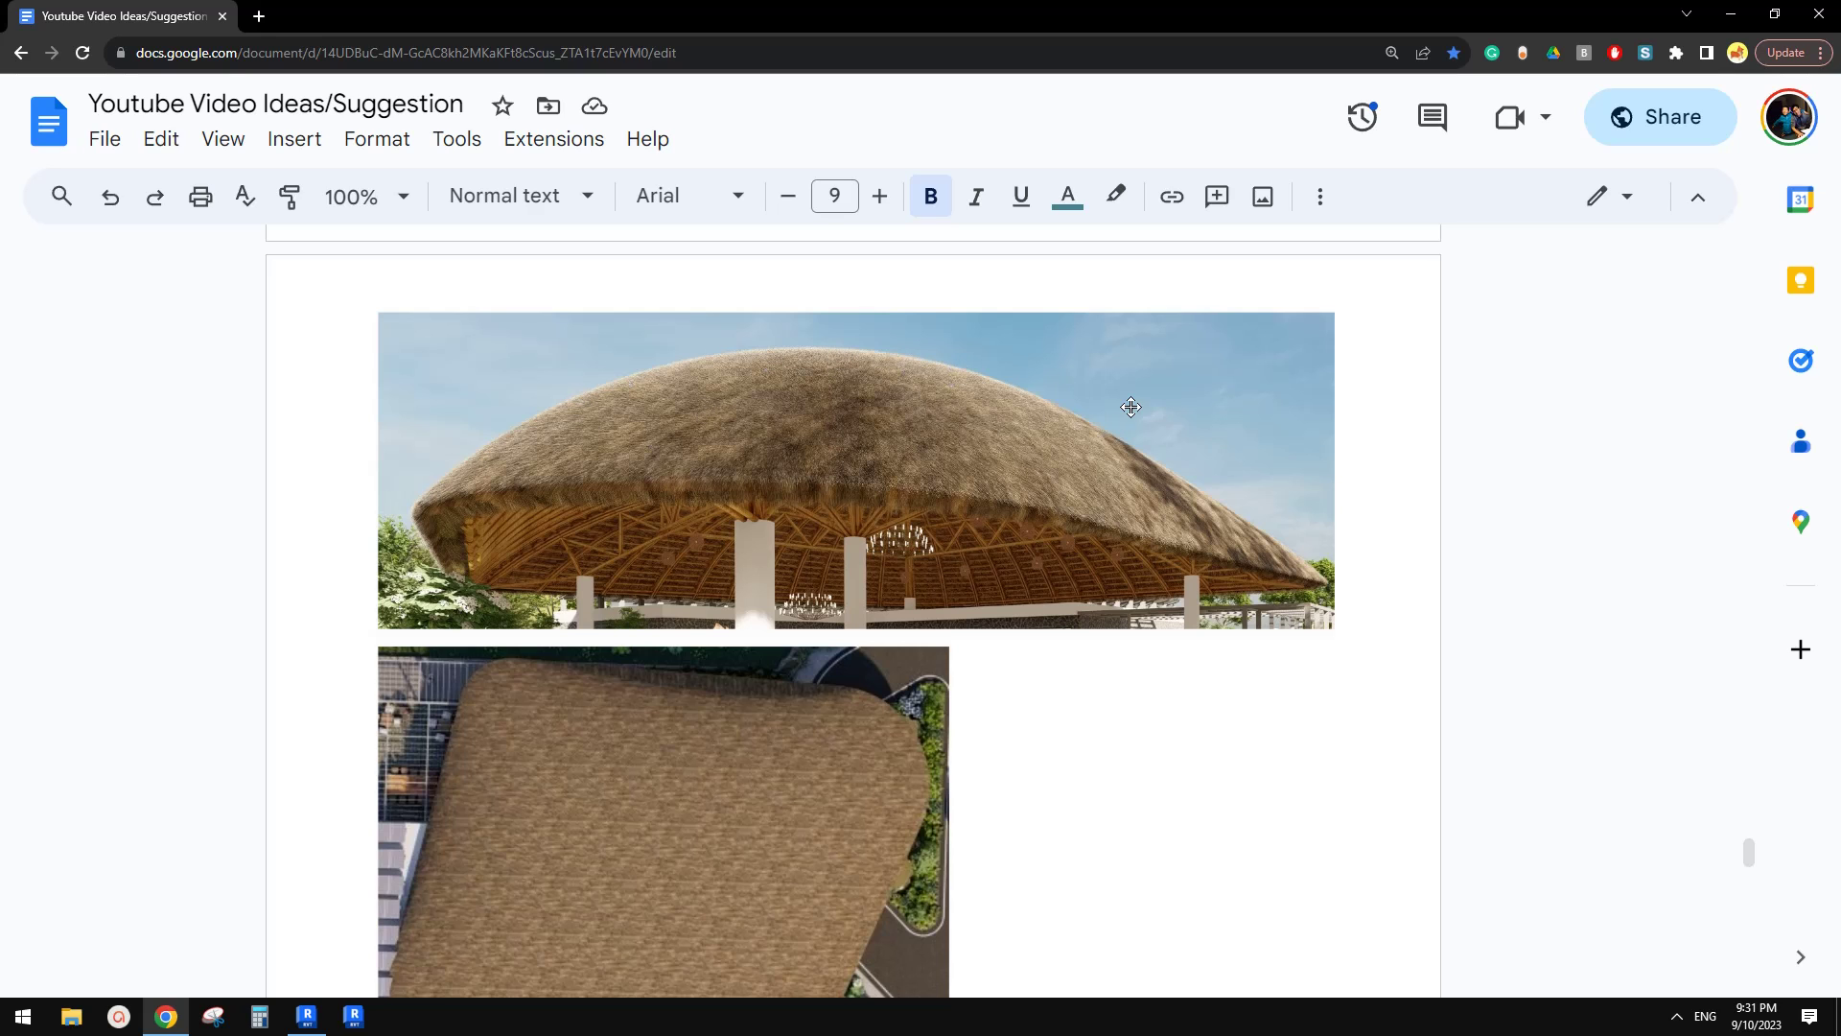
{"action": "scroll", "coordinate": [592, 547], "scroll_direction": "down", "scroll_amount": 7}
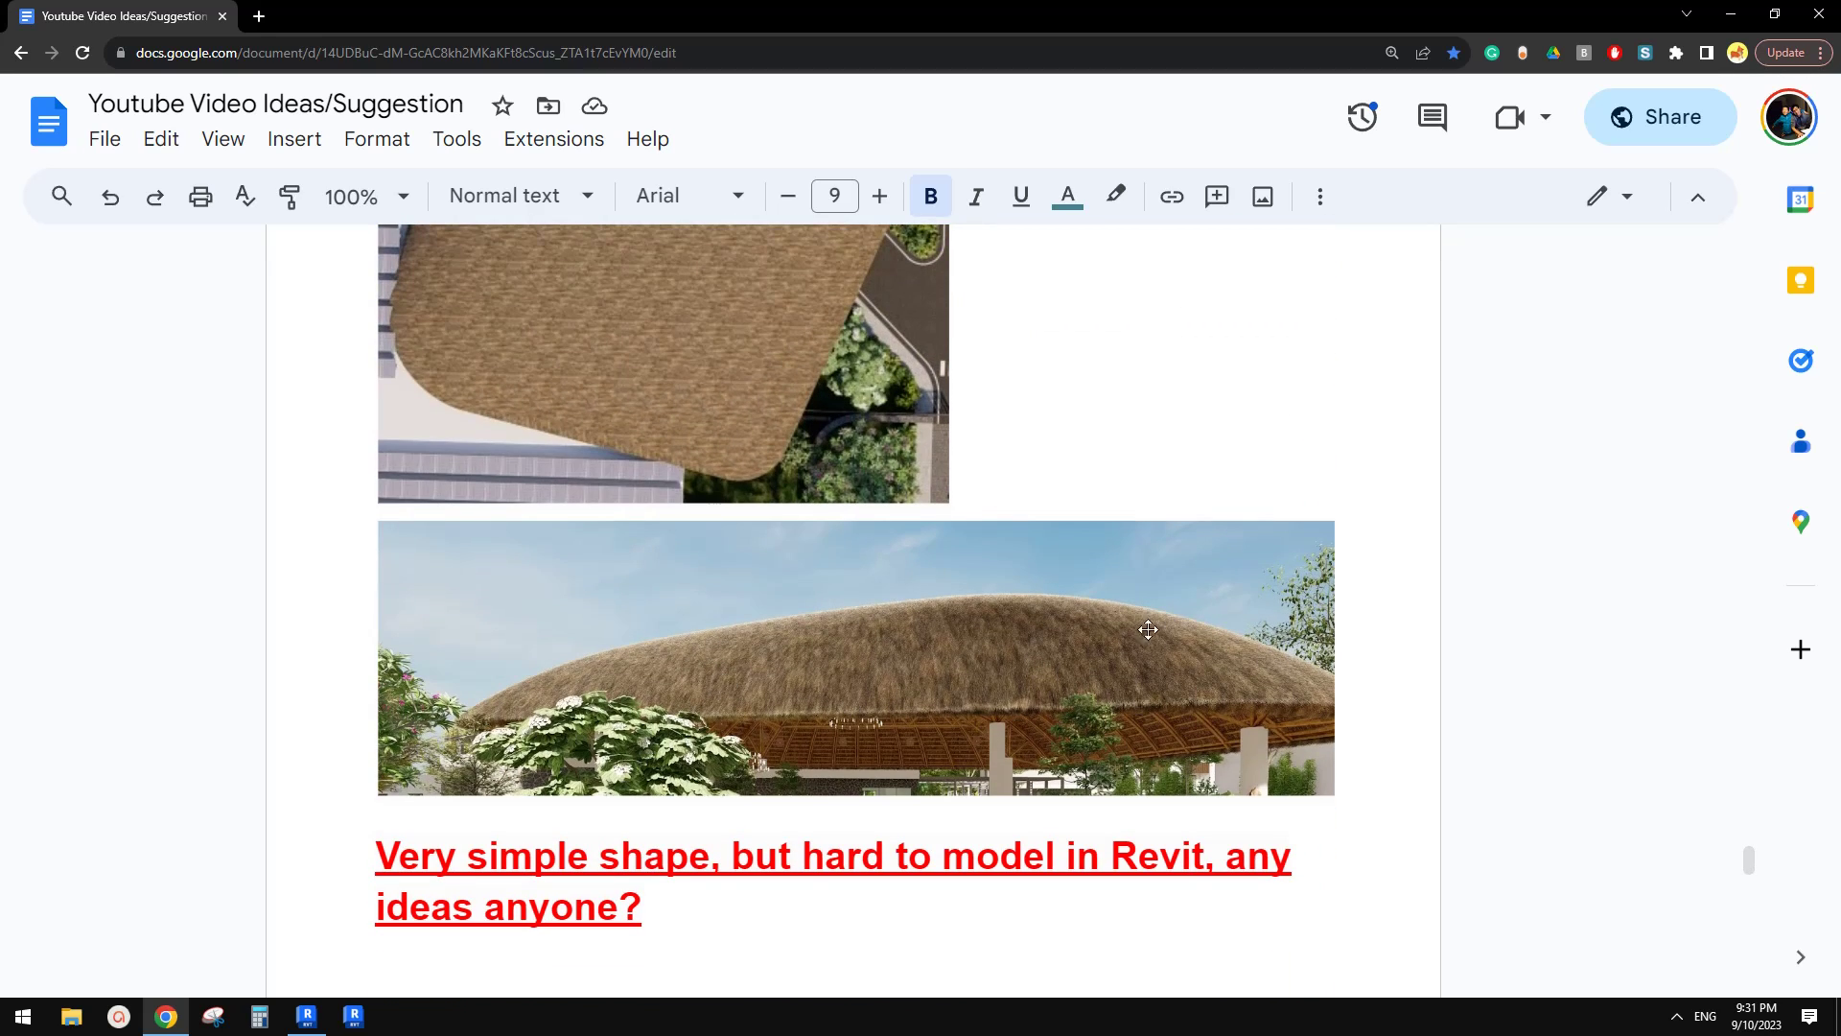
{"action": "scroll", "coordinate": [1148, 629], "scroll_direction": "up", "scroll_amount": 2}
- Switch to Revit and create a new project from the Architectural Template
{"action": "left_click", "coordinate": [307, 1015]}
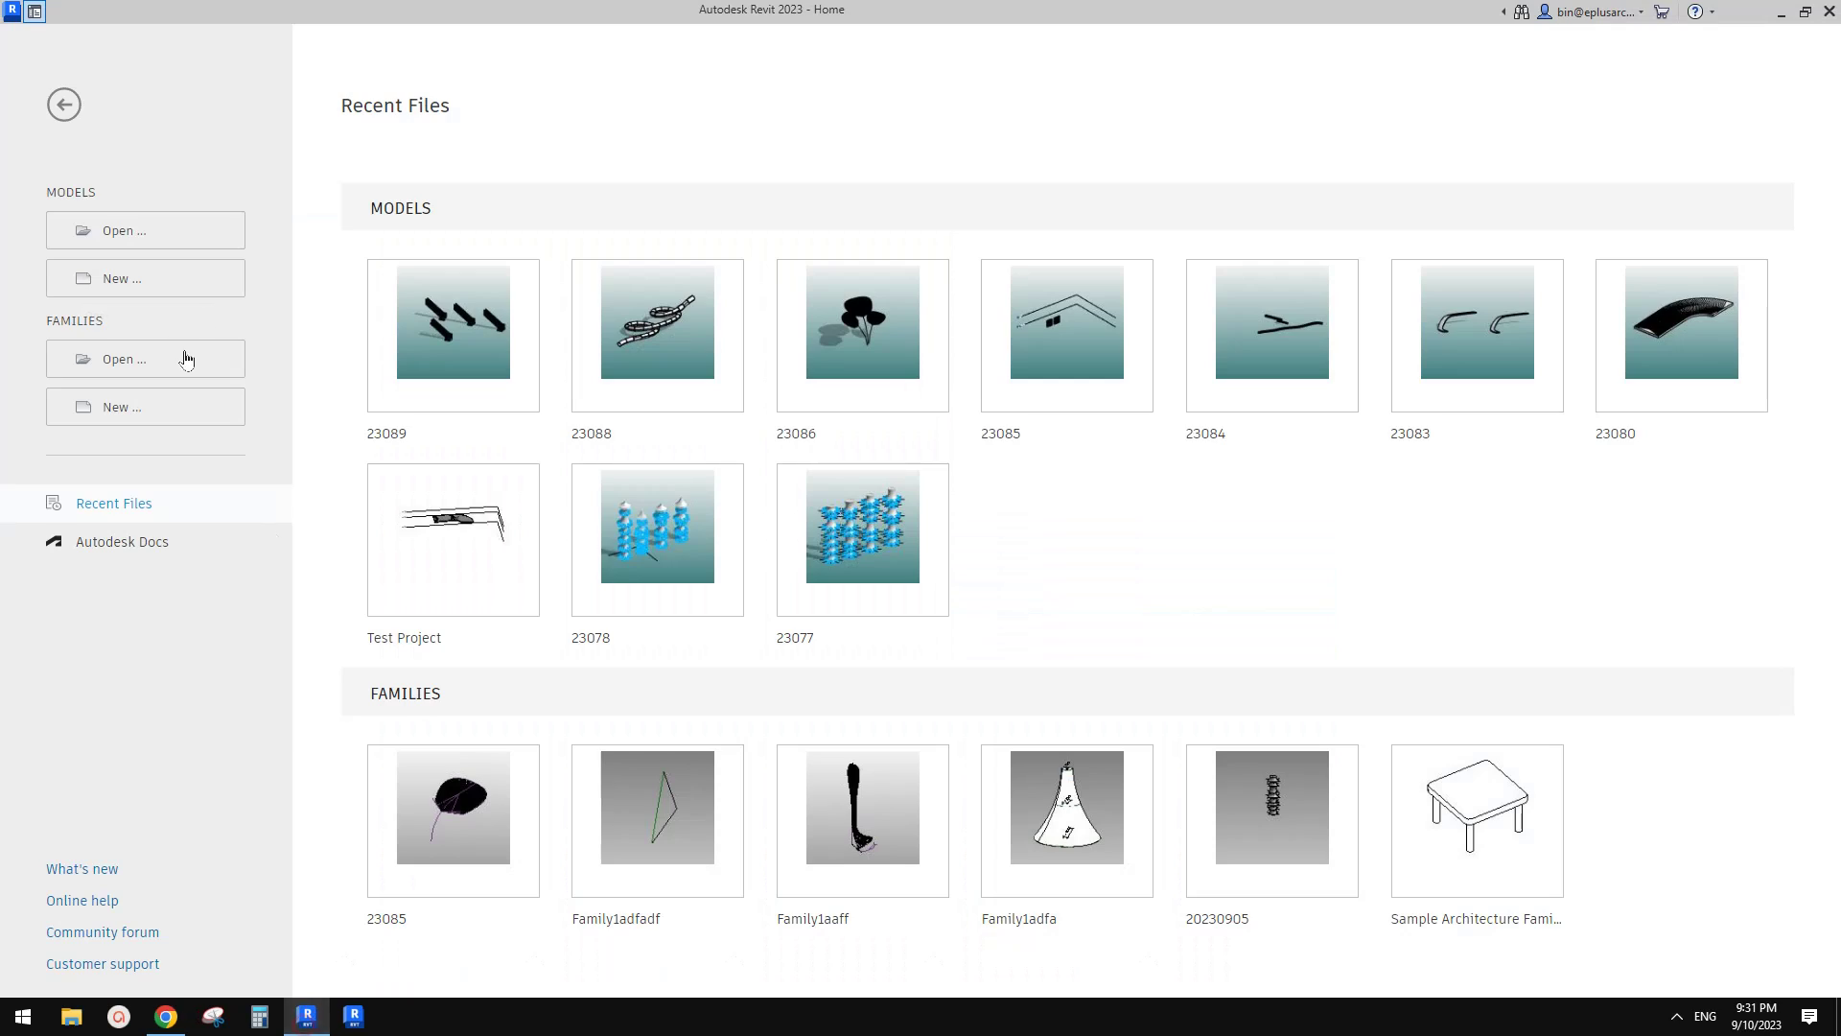
{"action": "left_click", "coordinate": [135, 278]}
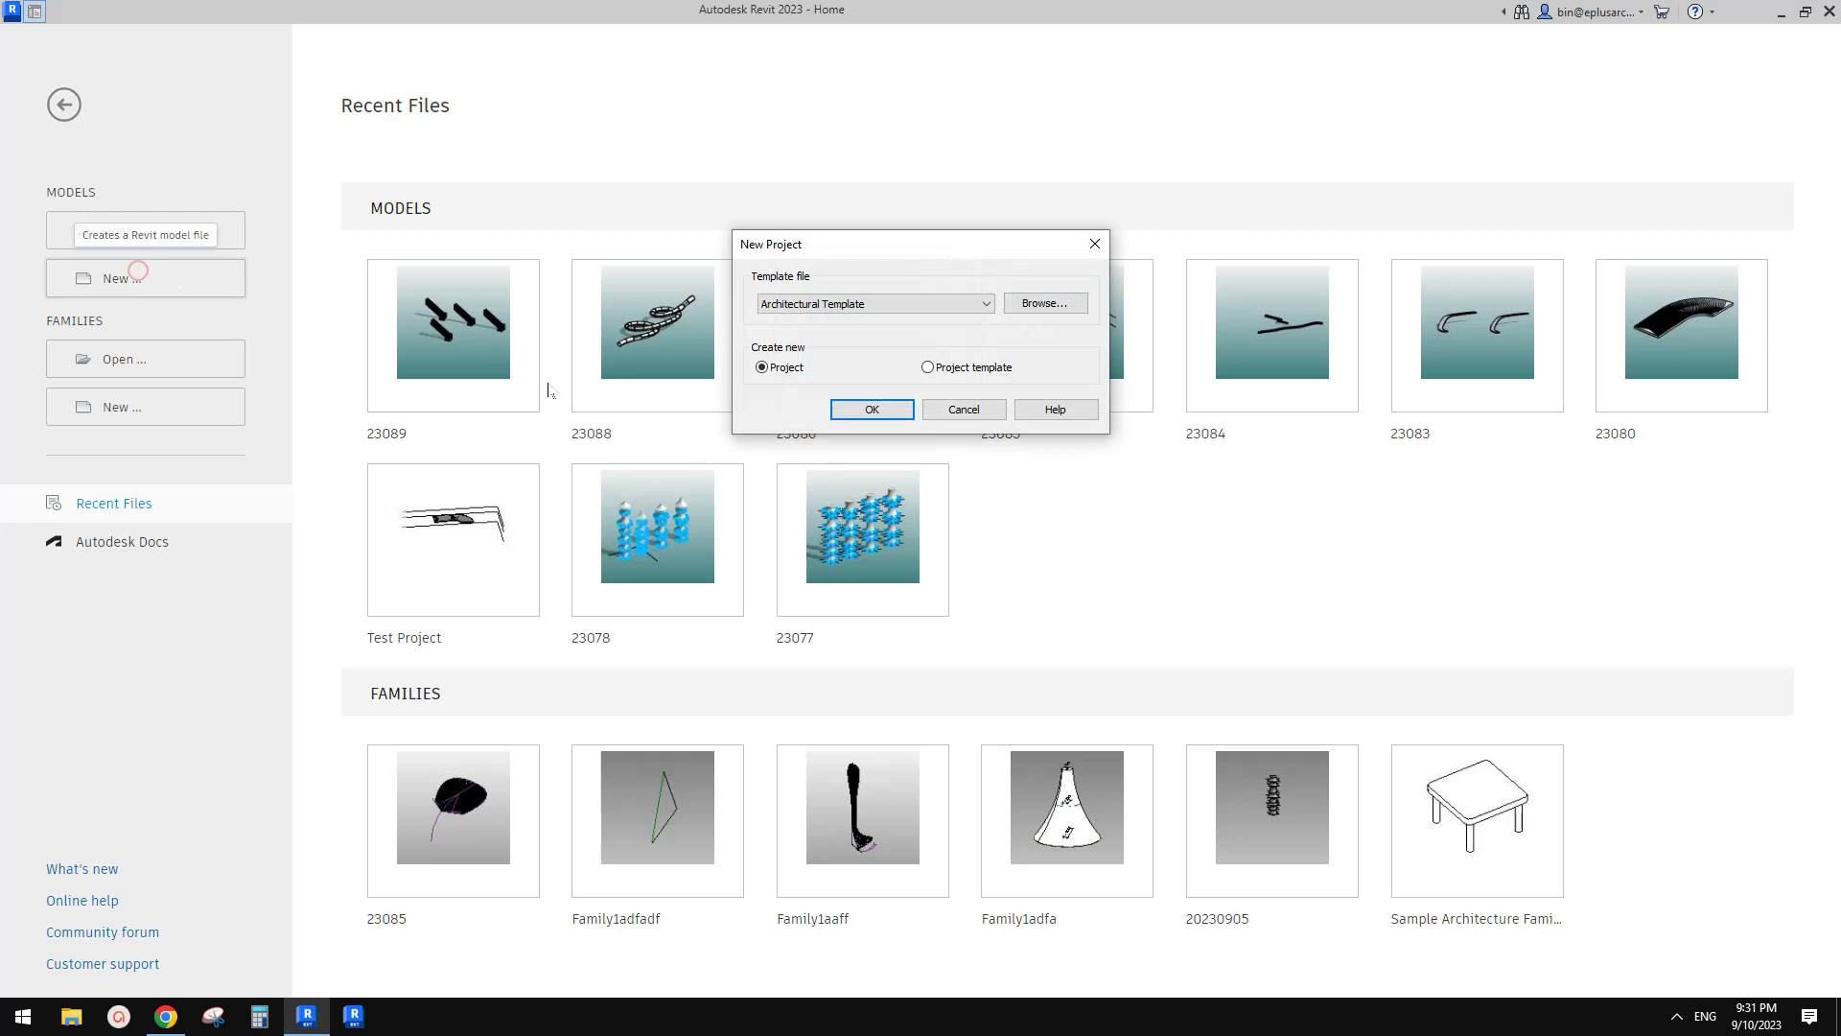
{"action": "left_click", "coordinate": [891, 422]}
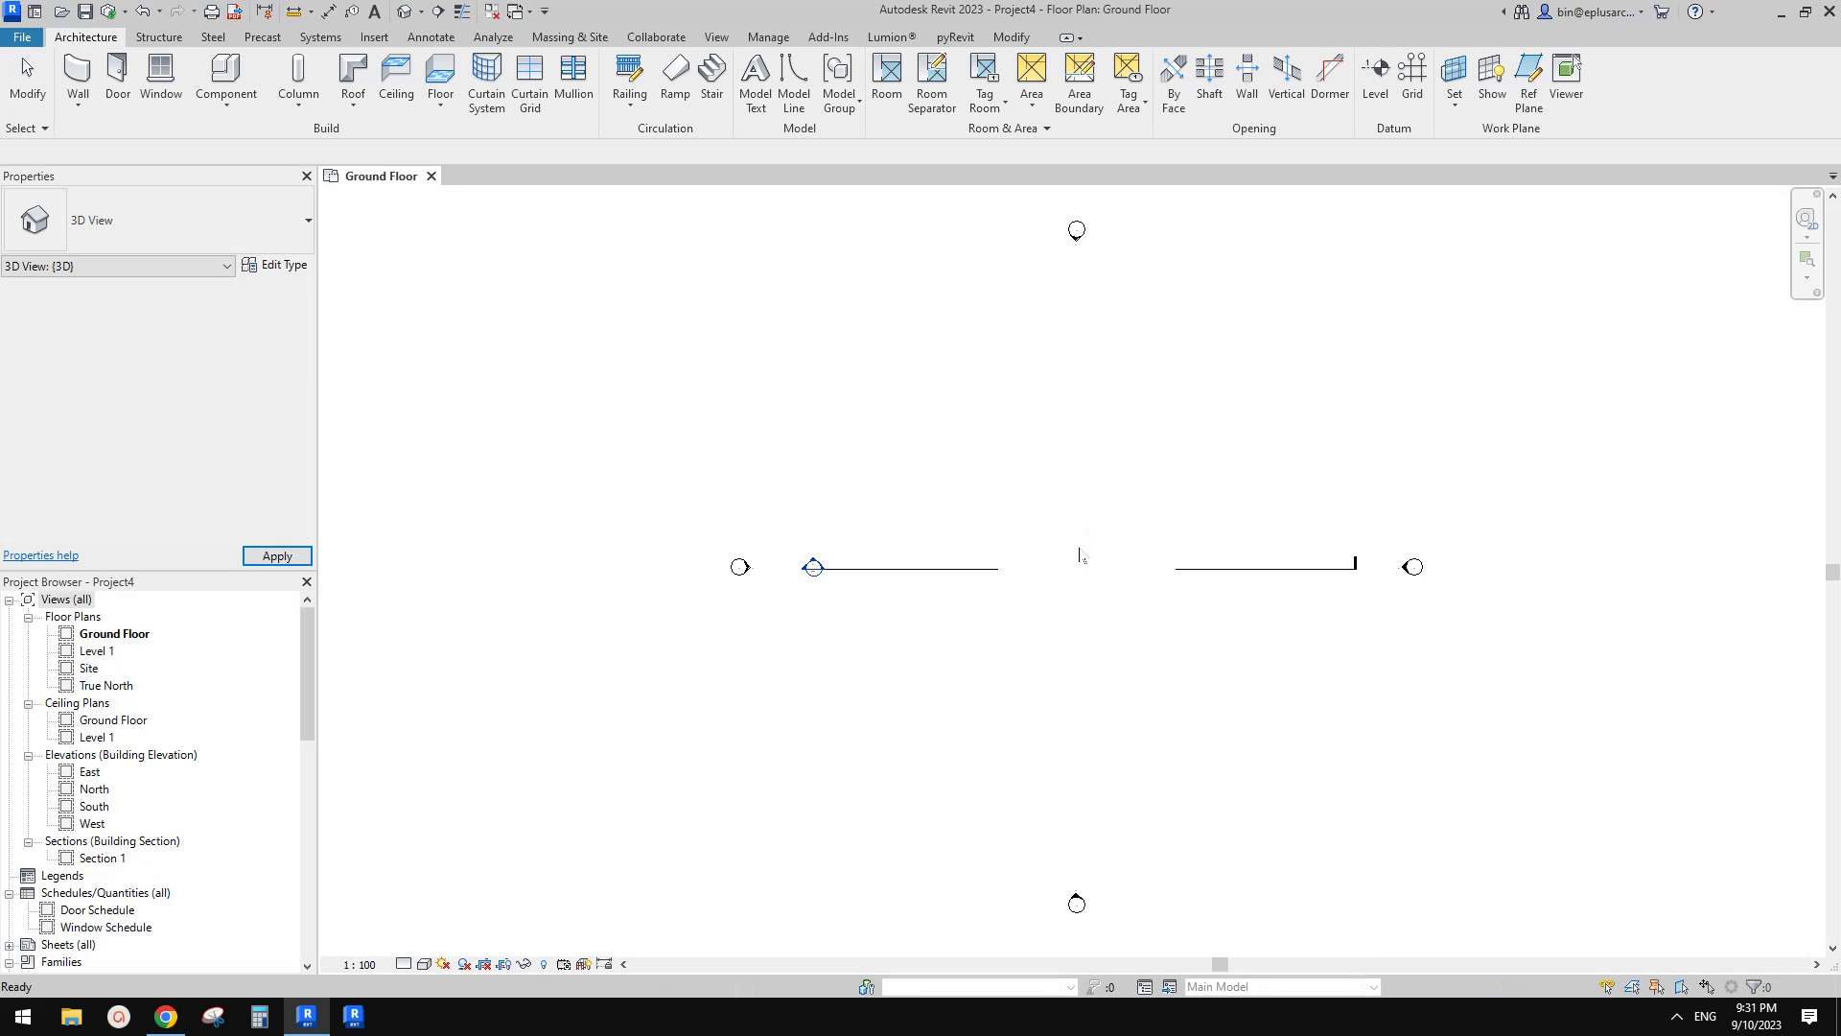
- Check the roof's top-view image in the browser document, and sketch a matching irregular four-sided roof footprint on Level 1 in Revit
{"action": "left_click", "coordinate": [173, 1015]}
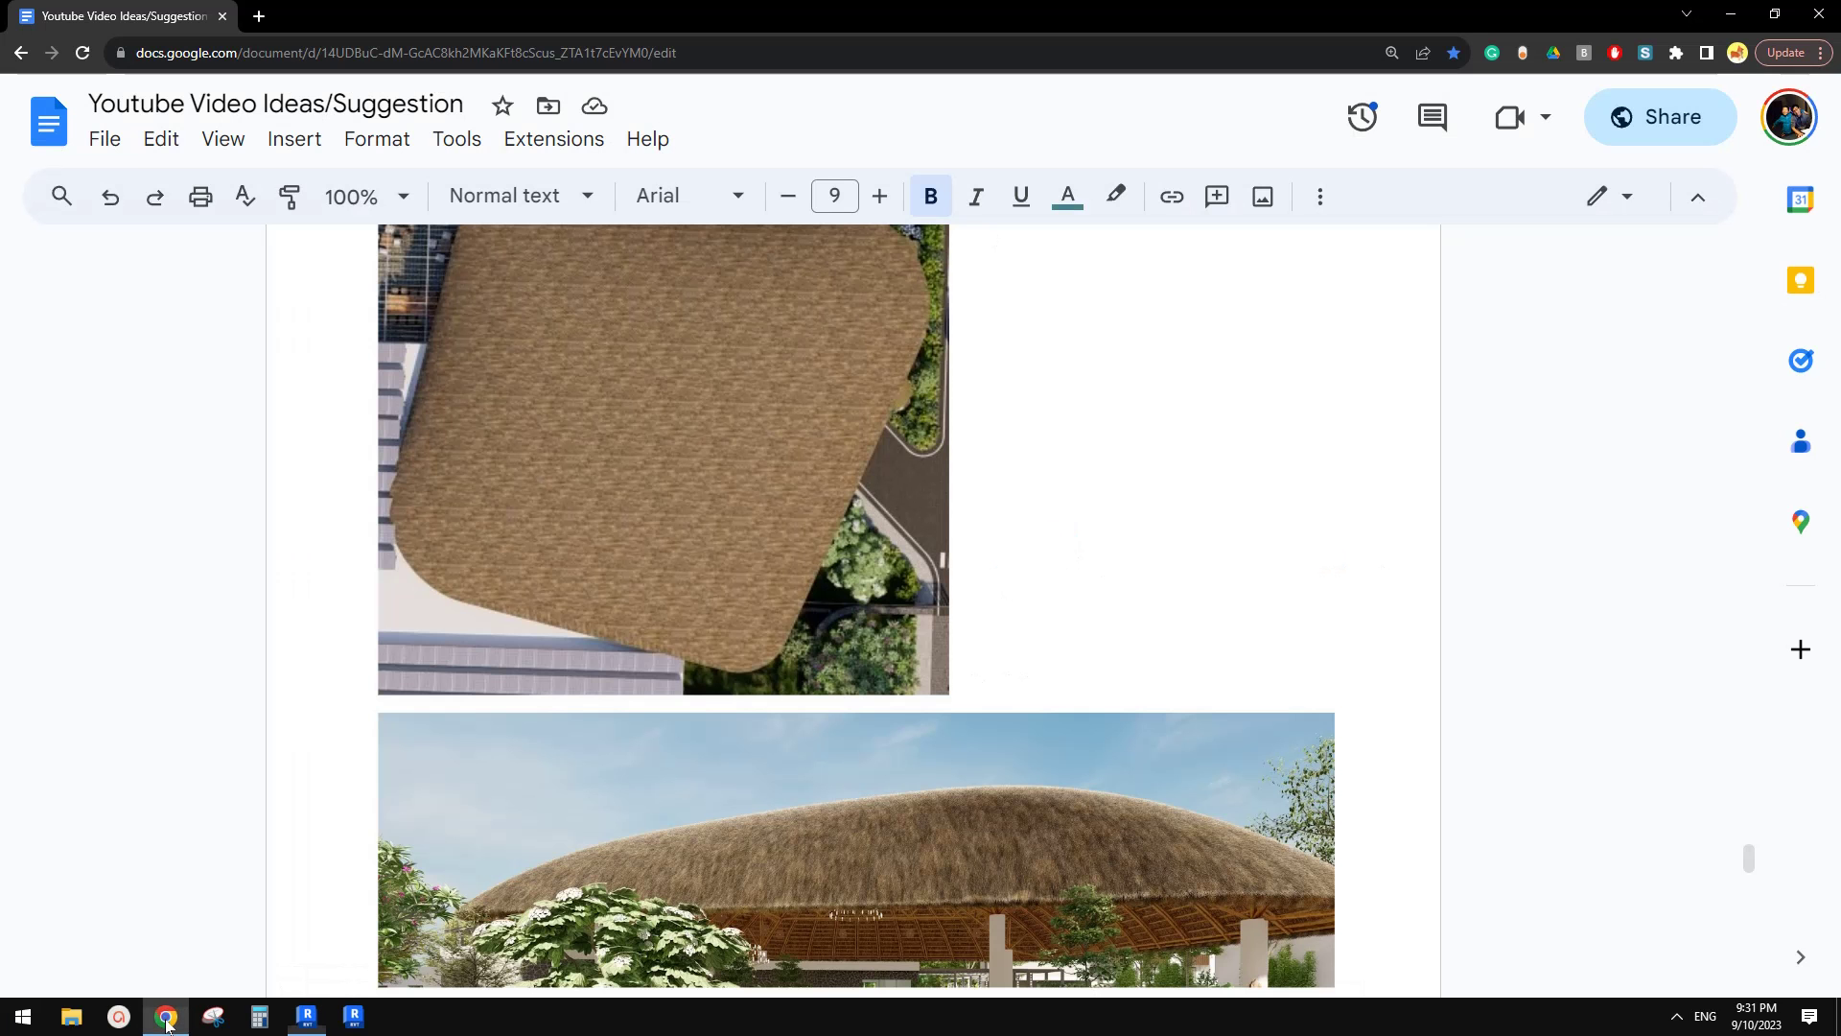
{"action": "scroll", "coordinate": [873, 414], "scroll_direction": "up", "scroll_amount": 2}
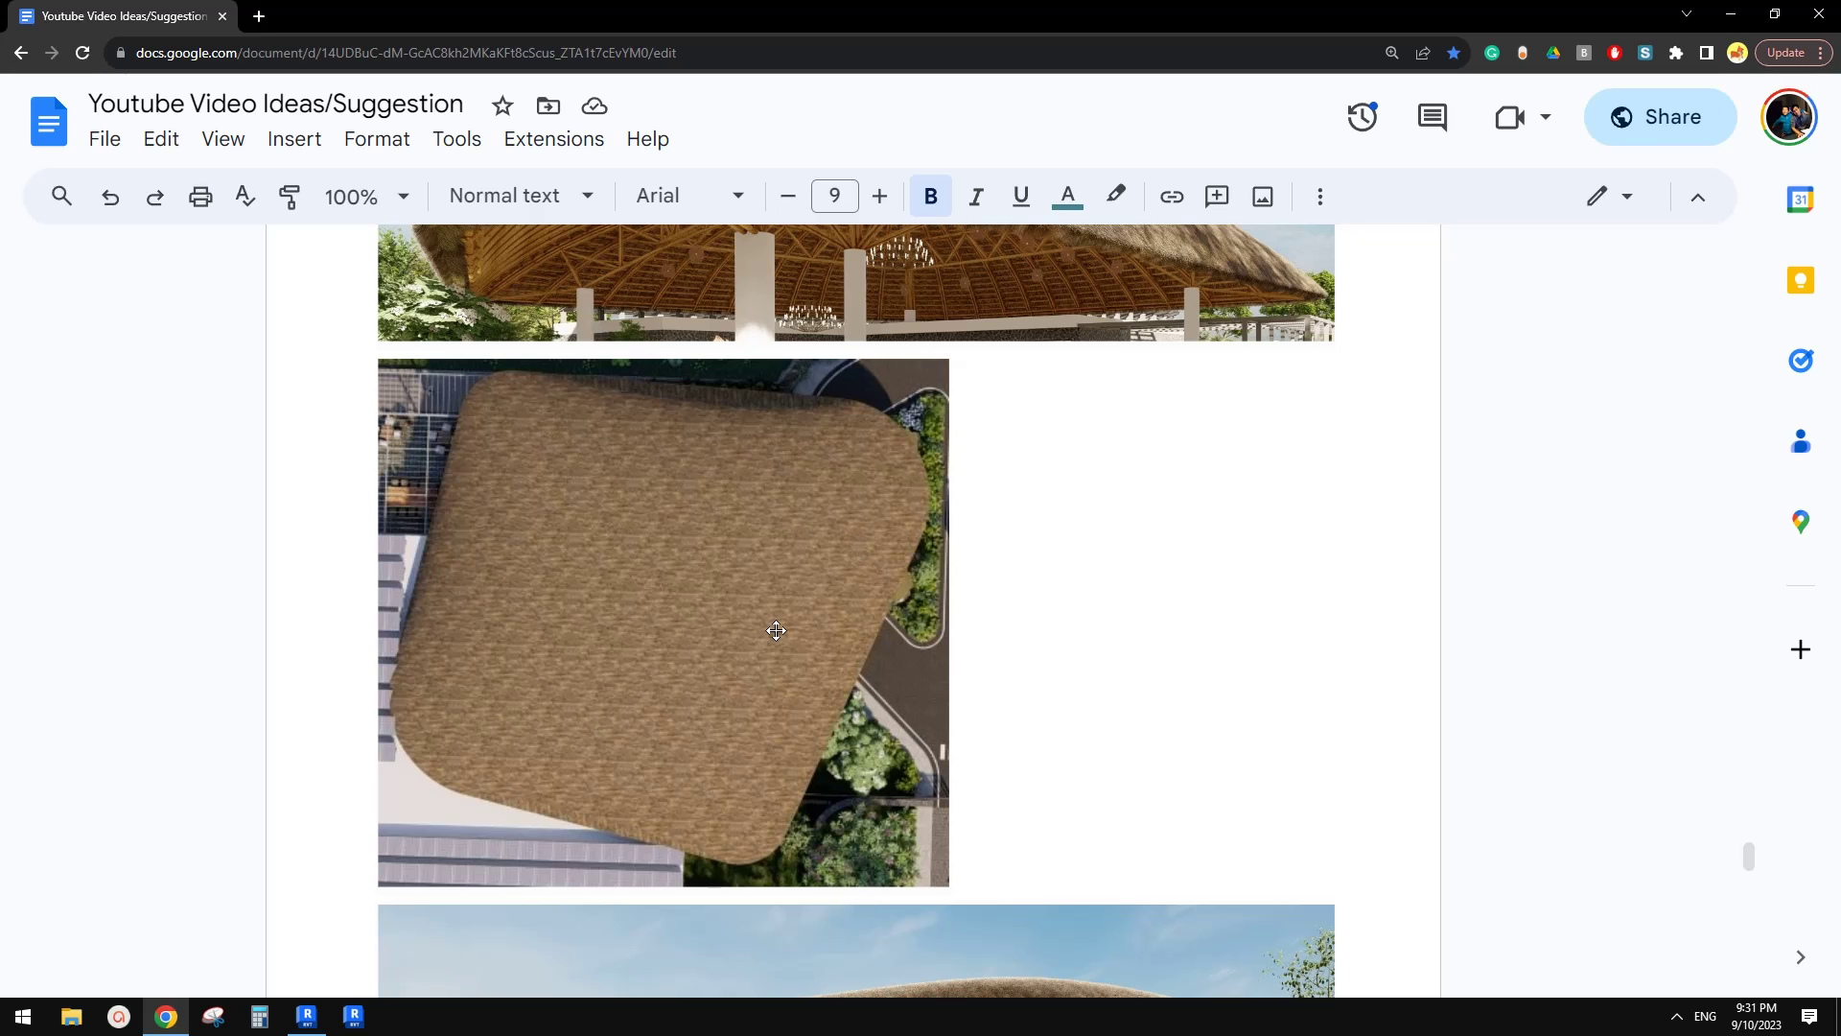
{"action": "left_click", "coordinate": [306, 1015]}
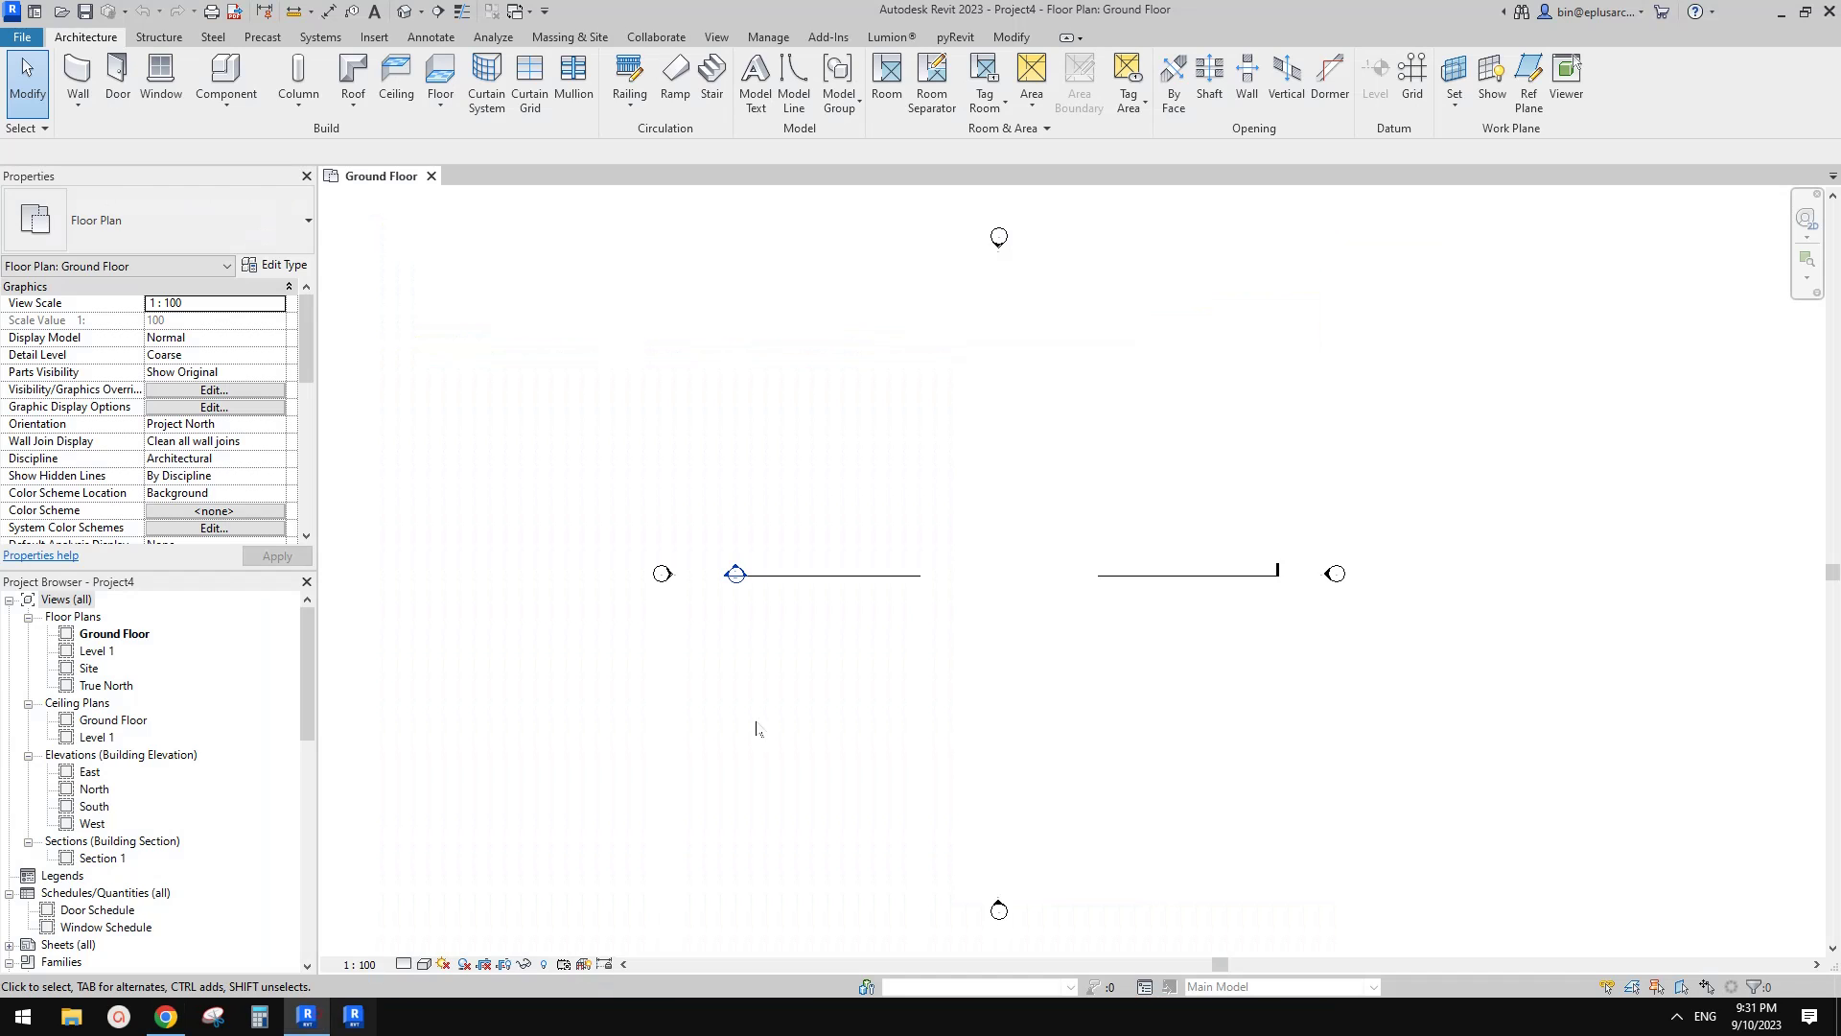
{"action": "left_click", "coordinate": [353, 81]}
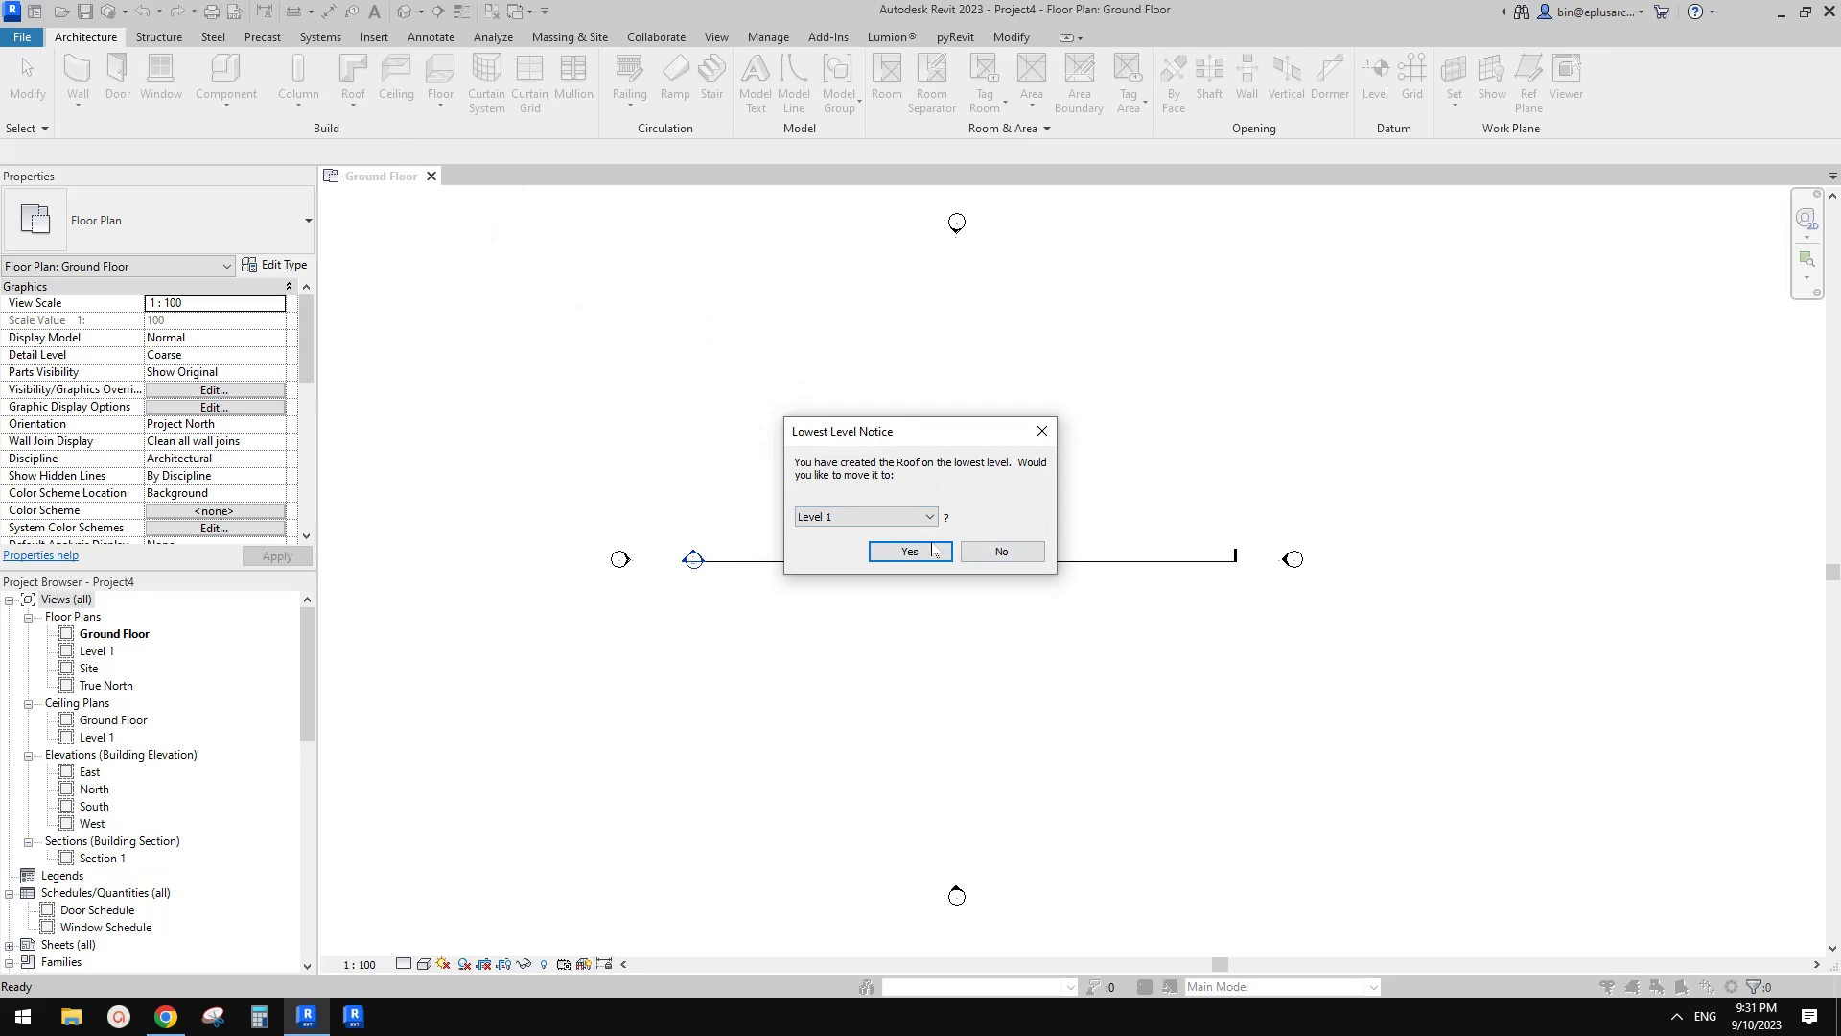
{"action": "left_click", "coordinate": [910, 550]}
{"action": "left_click", "coordinate": [969, 64]}
{"action": "left_click", "coordinate": [786, 382]}
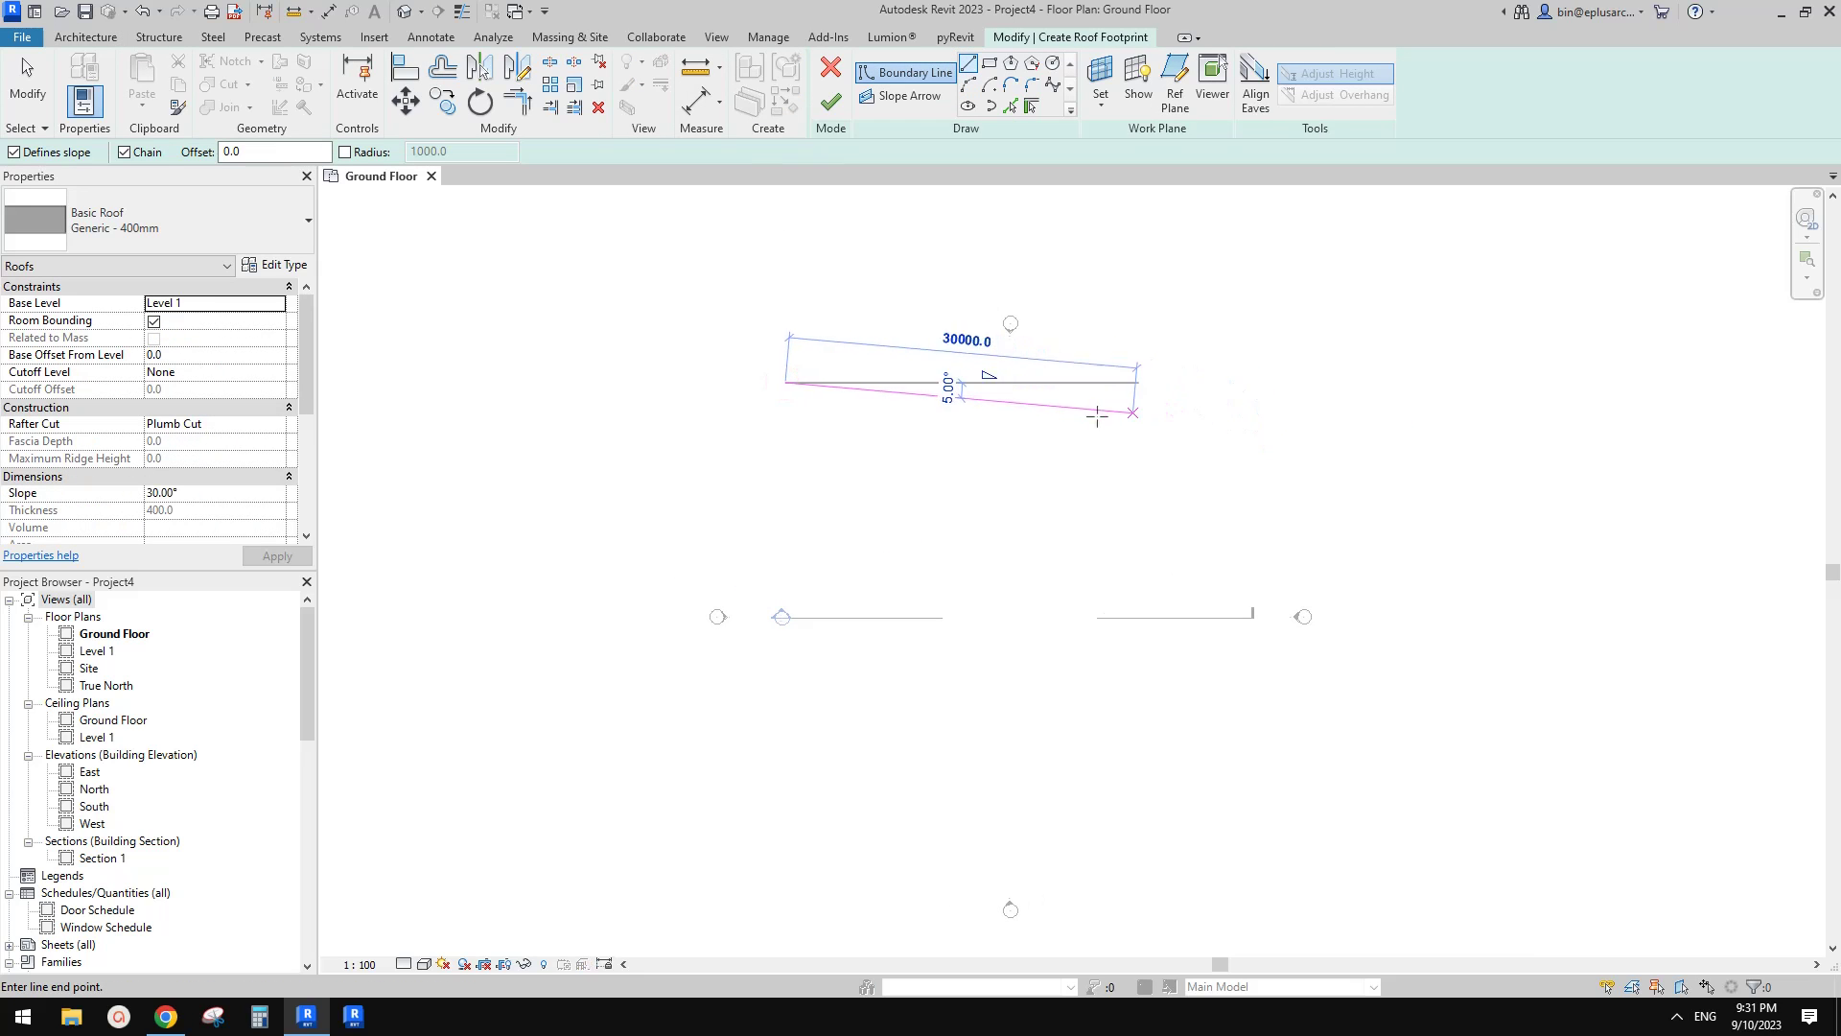
{"action": "left_click", "coordinate": [1061, 412]}
{"action": "left_click", "coordinate": [988, 714]}
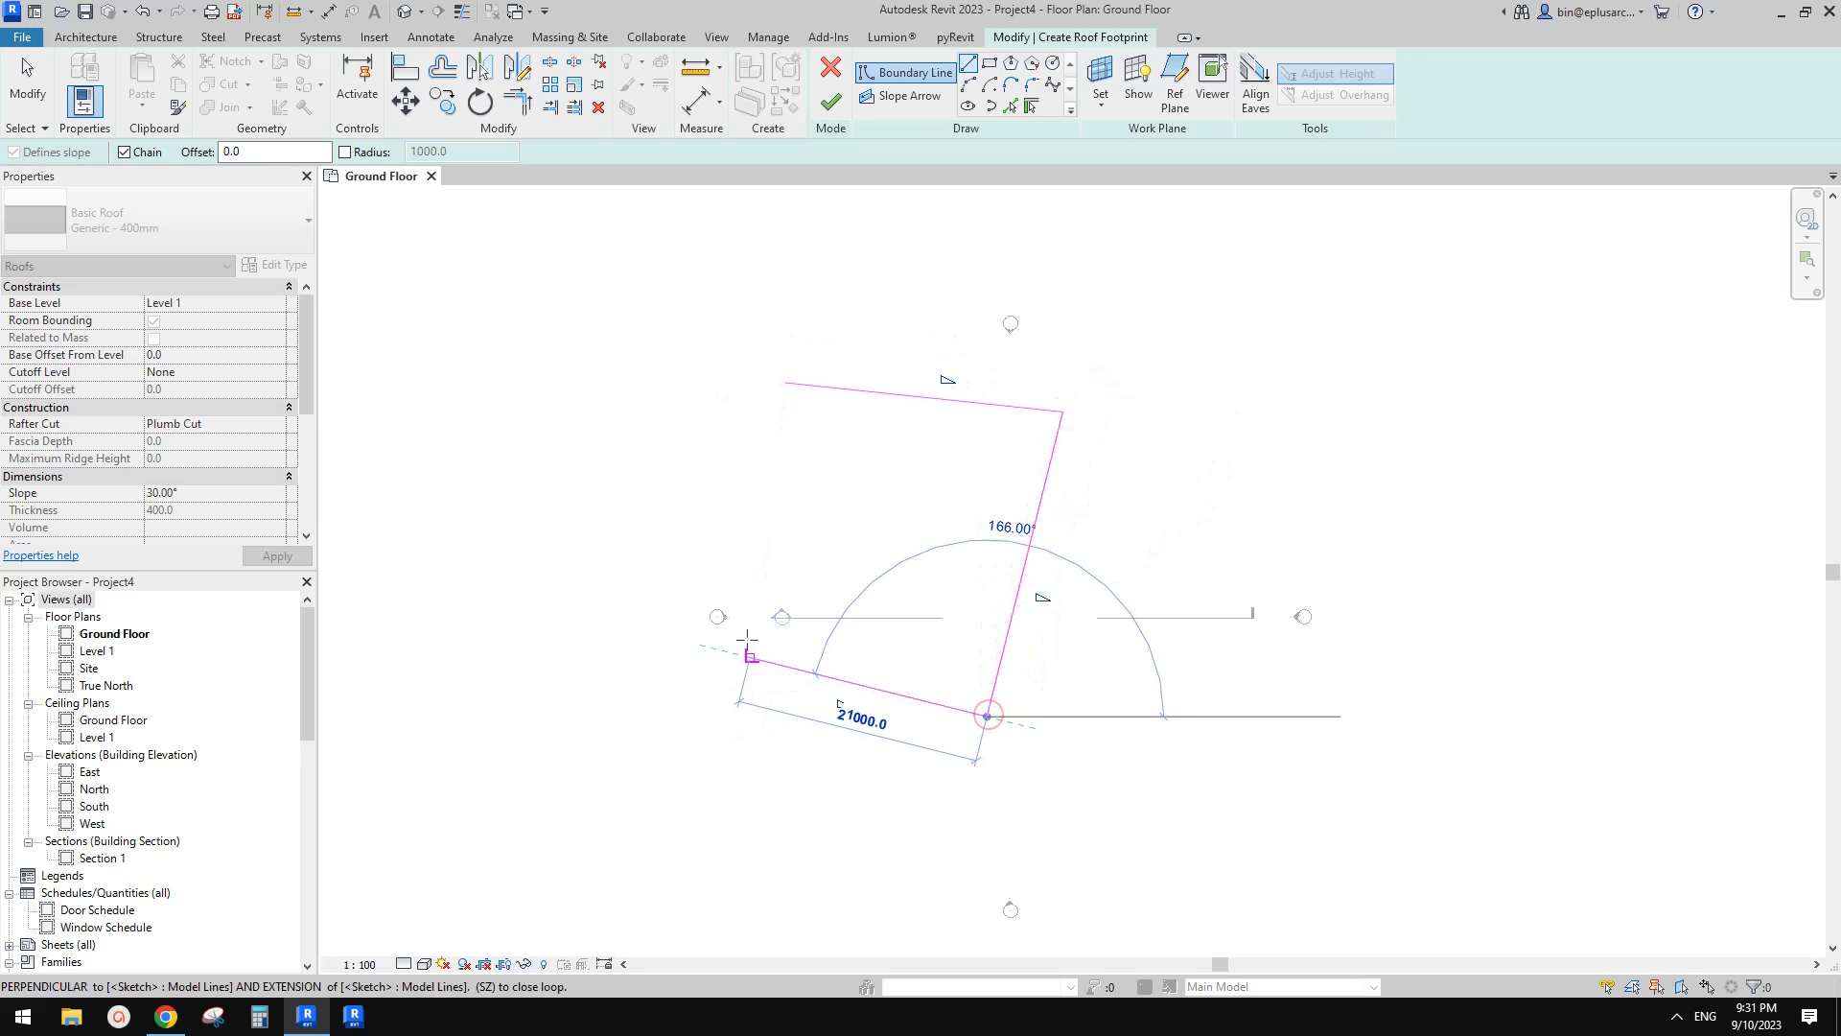
{"action": "left_click", "coordinate": [701, 587]}
{"action": "left_click", "coordinate": [791, 383]}
- Round the two upper corners of the roof footprint with fillet arcs of about 7600 mm and 3900 mm radius
{"action": "scroll", "coordinate": [899, 460], "scroll_direction": "up", "scroll_amount": 1}
{"action": "middle_click_drag", "start_coordinate": [985, 470], "coordinate": [1093, 440]}
{"action": "left_click", "coordinate": [1031, 88]}
{"action": "left_click", "coordinate": [896, 330]}
{"action": "left_click", "coordinate": [847, 349]}
{"action": "left_click", "coordinate": [883, 358]}
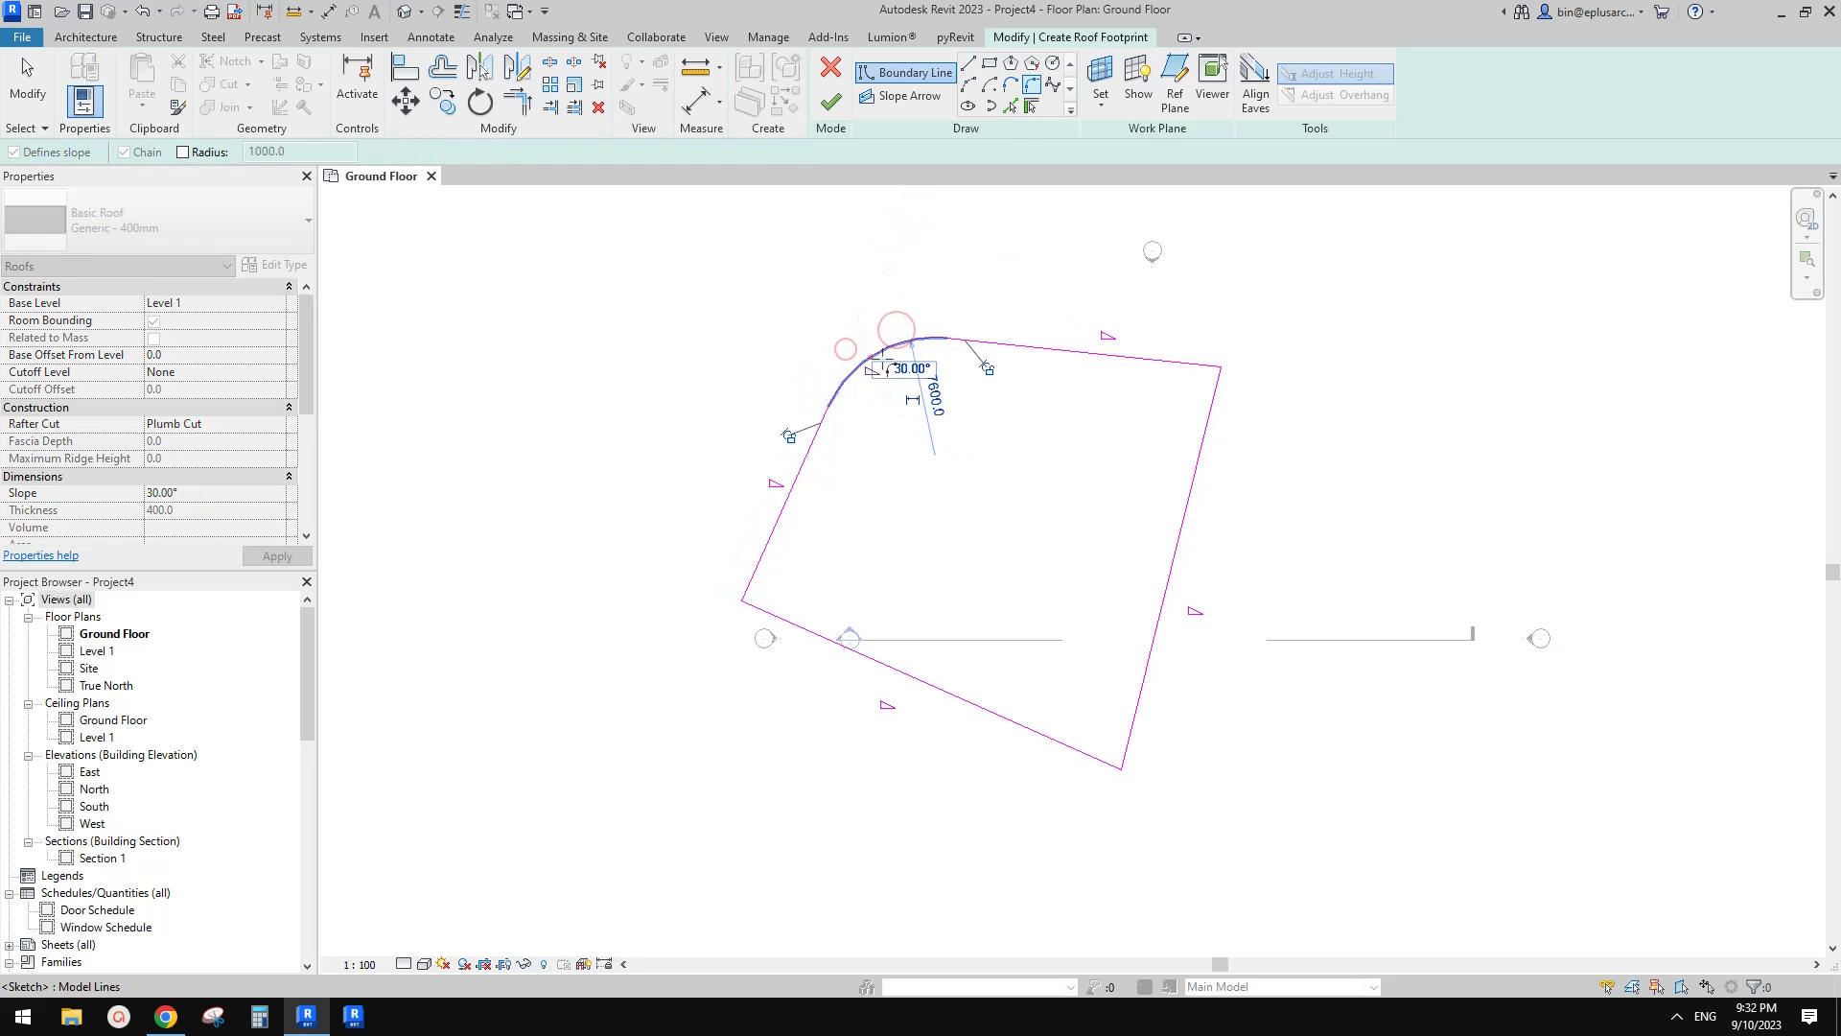
{"action": "scroll", "coordinate": [1222, 394], "scroll_direction": "up", "scroll_amount": 1}
{"action": "left_click", "coordinate": [1189, 357]}
{"action": "left_click", "coordinate": [1207, 379]}
{"action": "left_click", "coordinate": [1184, 376]}
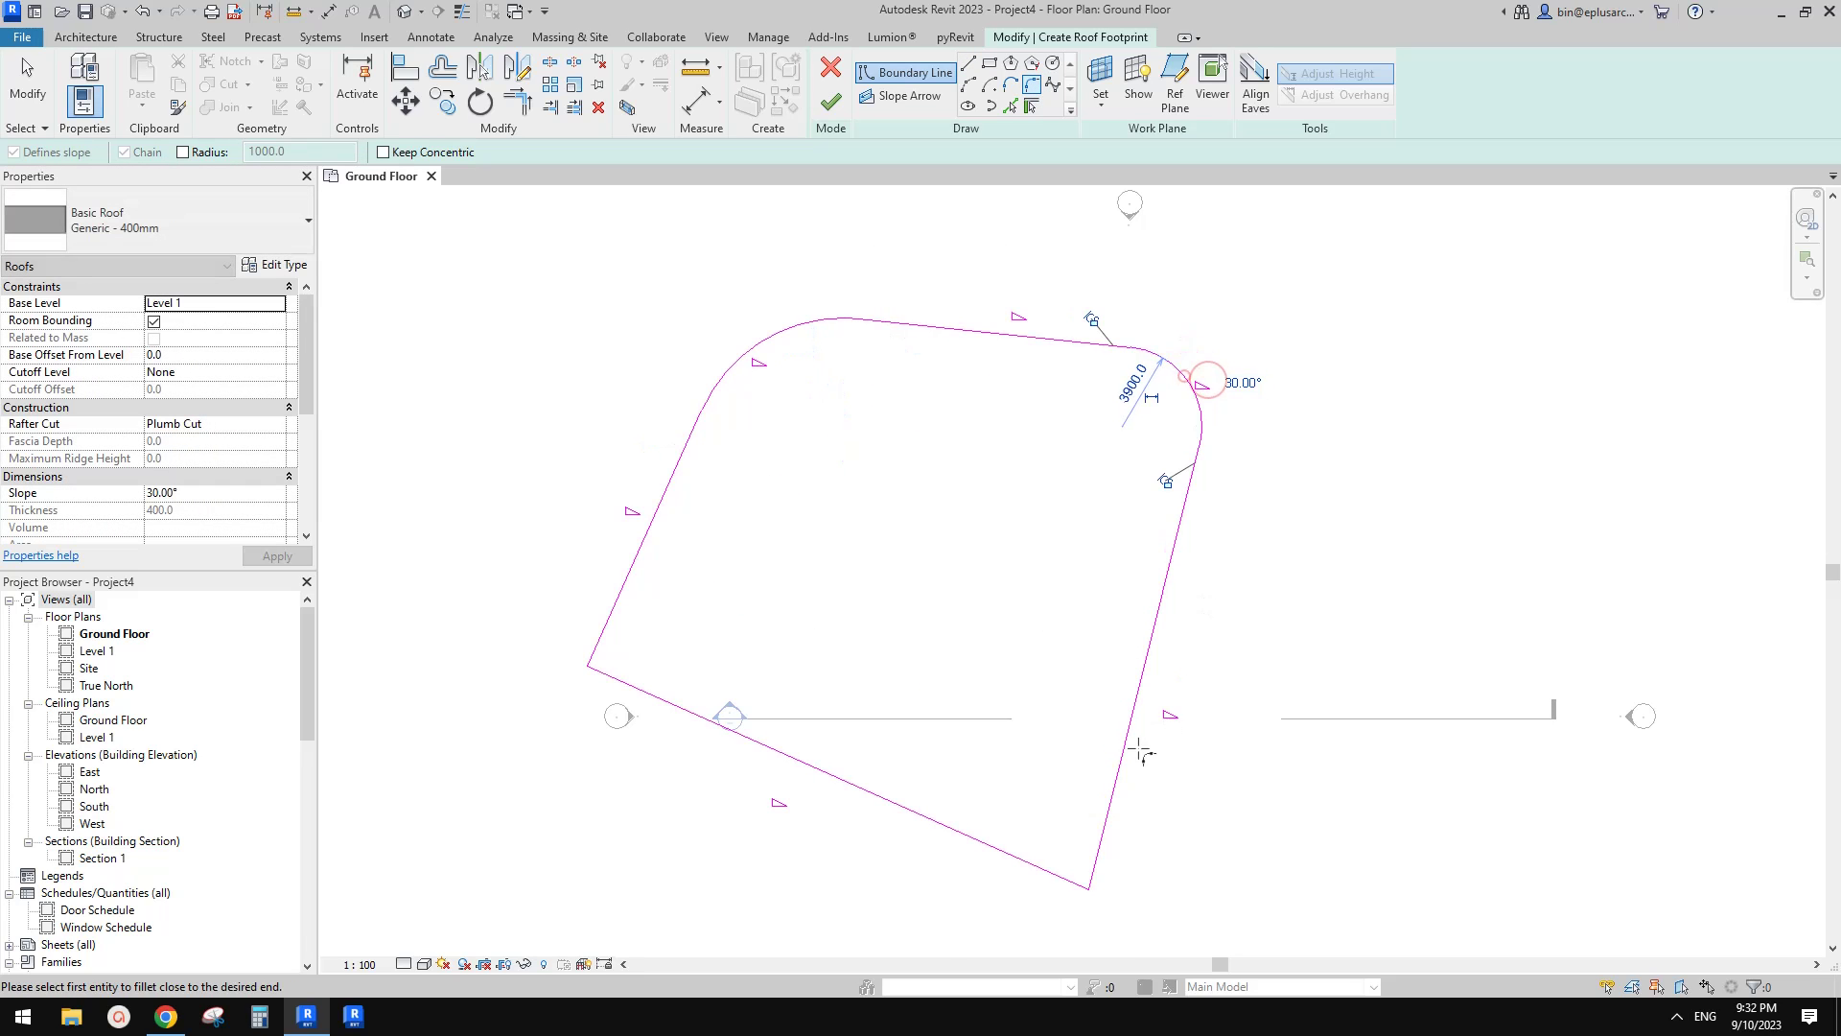
- Round the footprint's two lower corners with fillet arcs, the left one about 5200 mm in radius, and finish the roof sketch
{"action": "left_click", "coordinate": [1126, 745]}
{"action": "left_click", "coordinate": [1048, 869]}
{"action": "left_click", "coordinate": [1056, 846]}
{"action": "left_click", "coordinate": [628, 584]}
{"action": "left_click", "coordinate": [641, 694]}
{"action": "left_click", "coordinate": [630, 655]}
{"action": "middle_click_drag", "start_coordinate": [765, 543], "coordinate": [768, 544]}
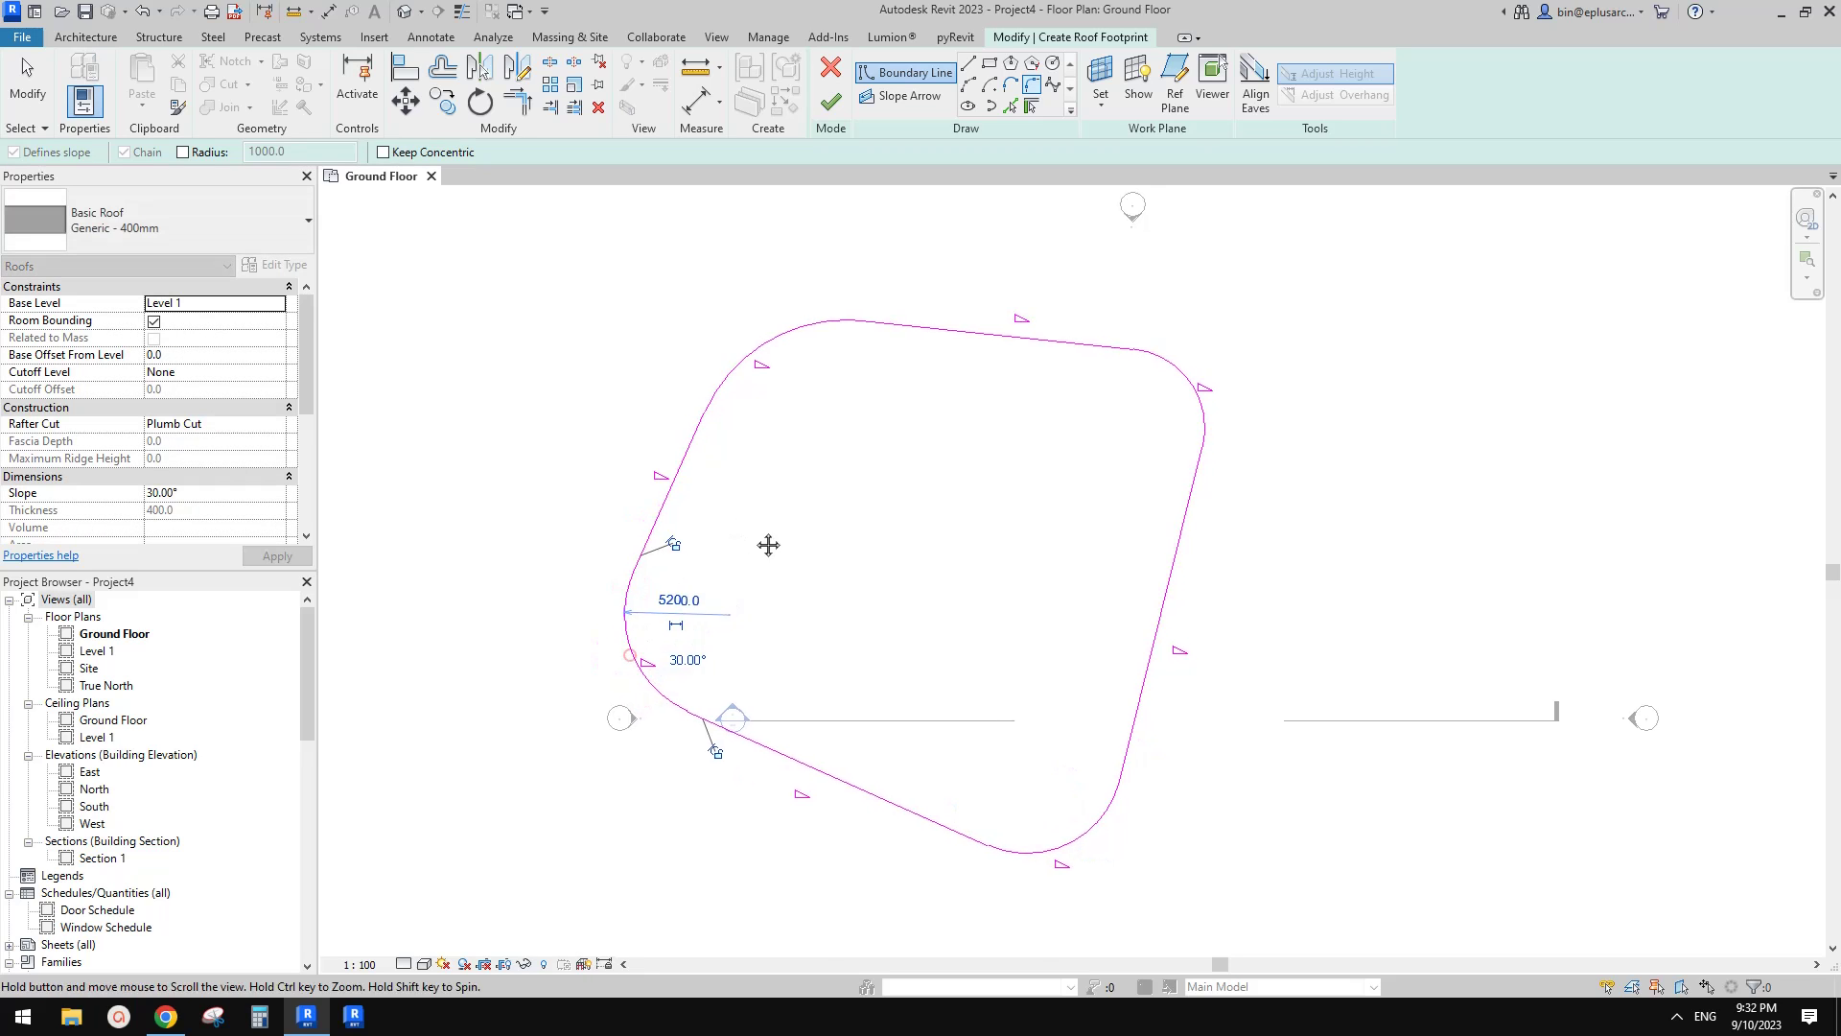
{"action": "left_click", "coordinate": [830, 101]}
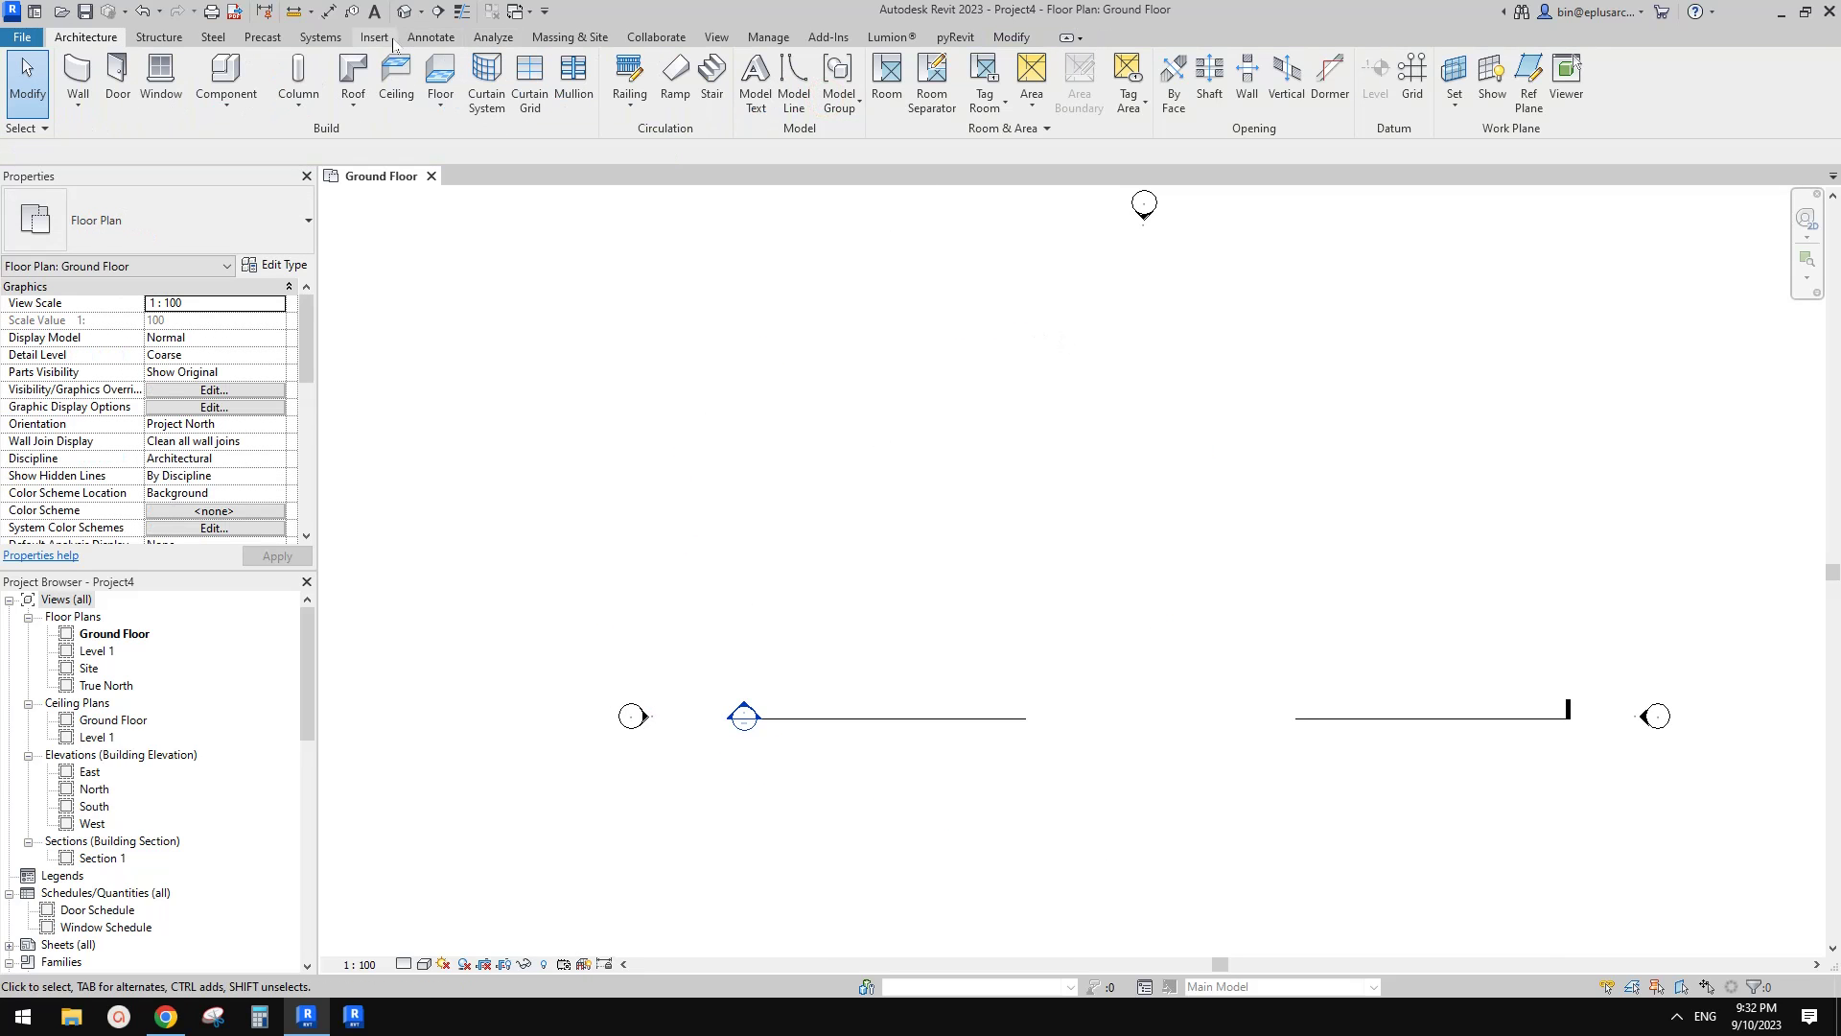
- Open the default 3D view and compare the roof's shape with the top-view image in the browser document
{"action": "left_click", "coordinate": [404, 10]}
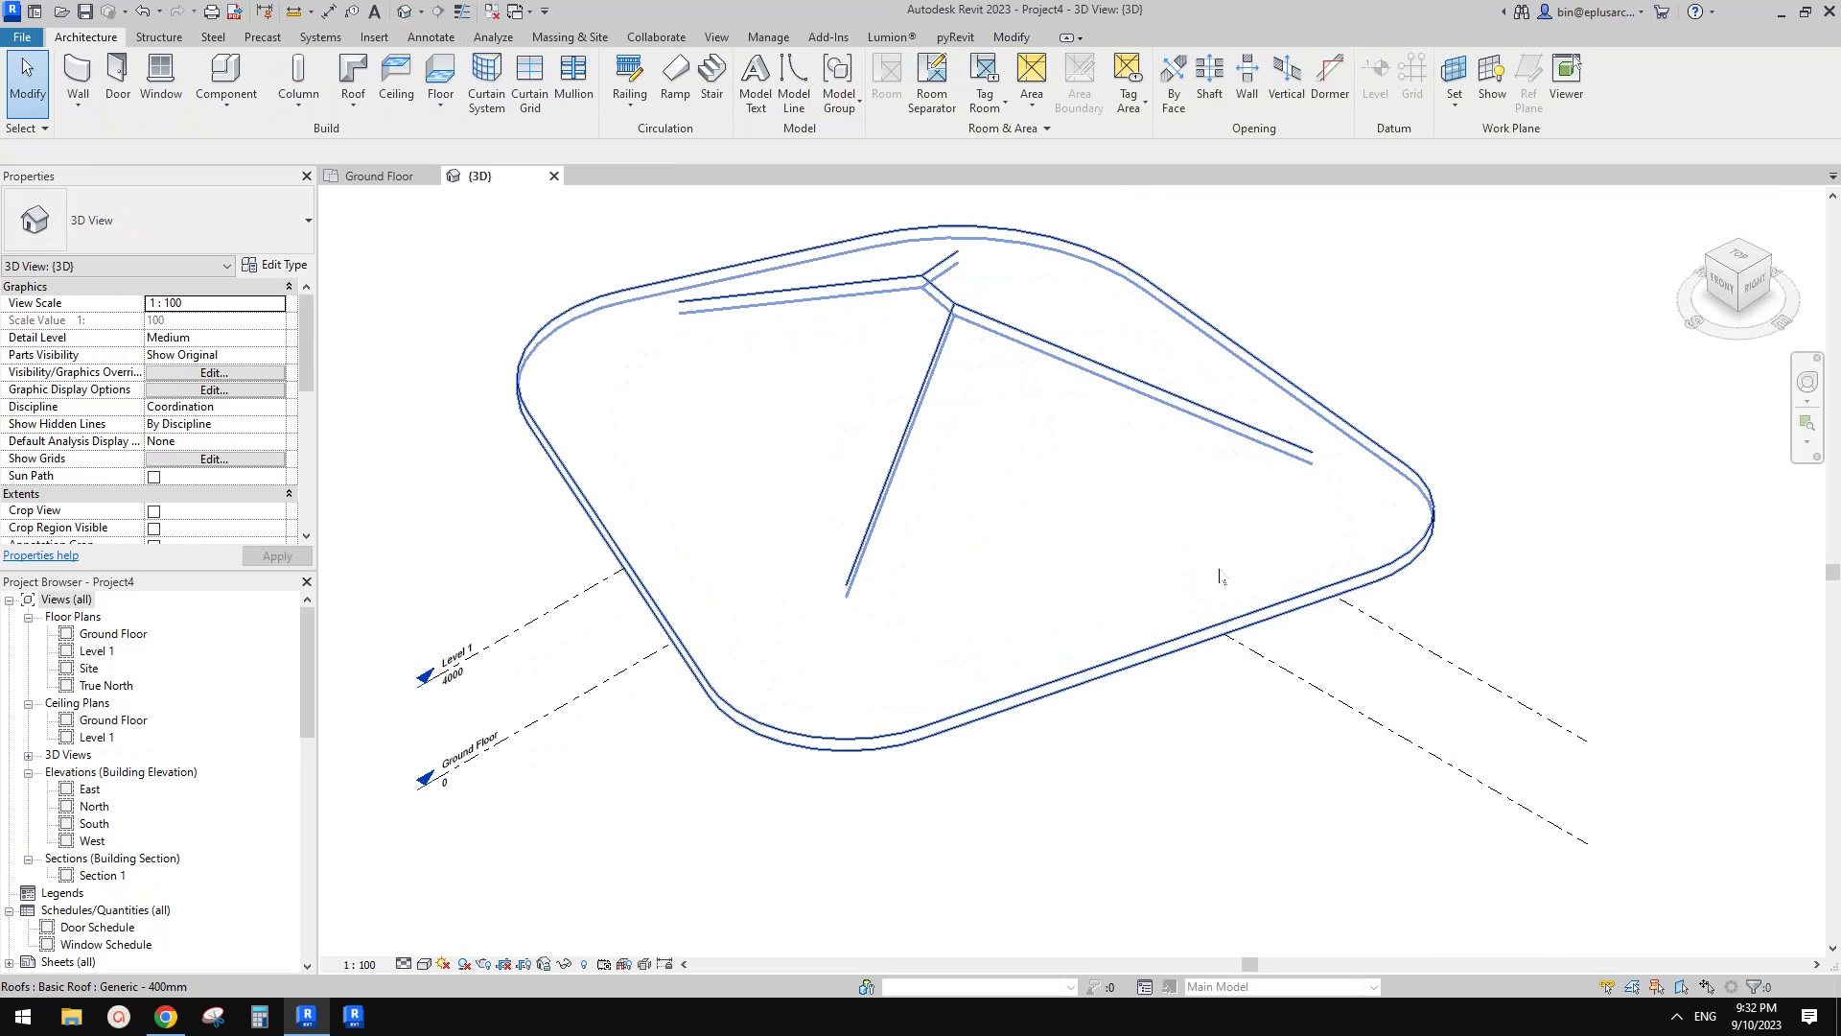
{"action": "left_click", "coordinate": [1220, 576]}
{"action": "middle_click_drag", "start_coordinate": [1141, 572], "coordinate": [1254, 467], "text": "shift"}
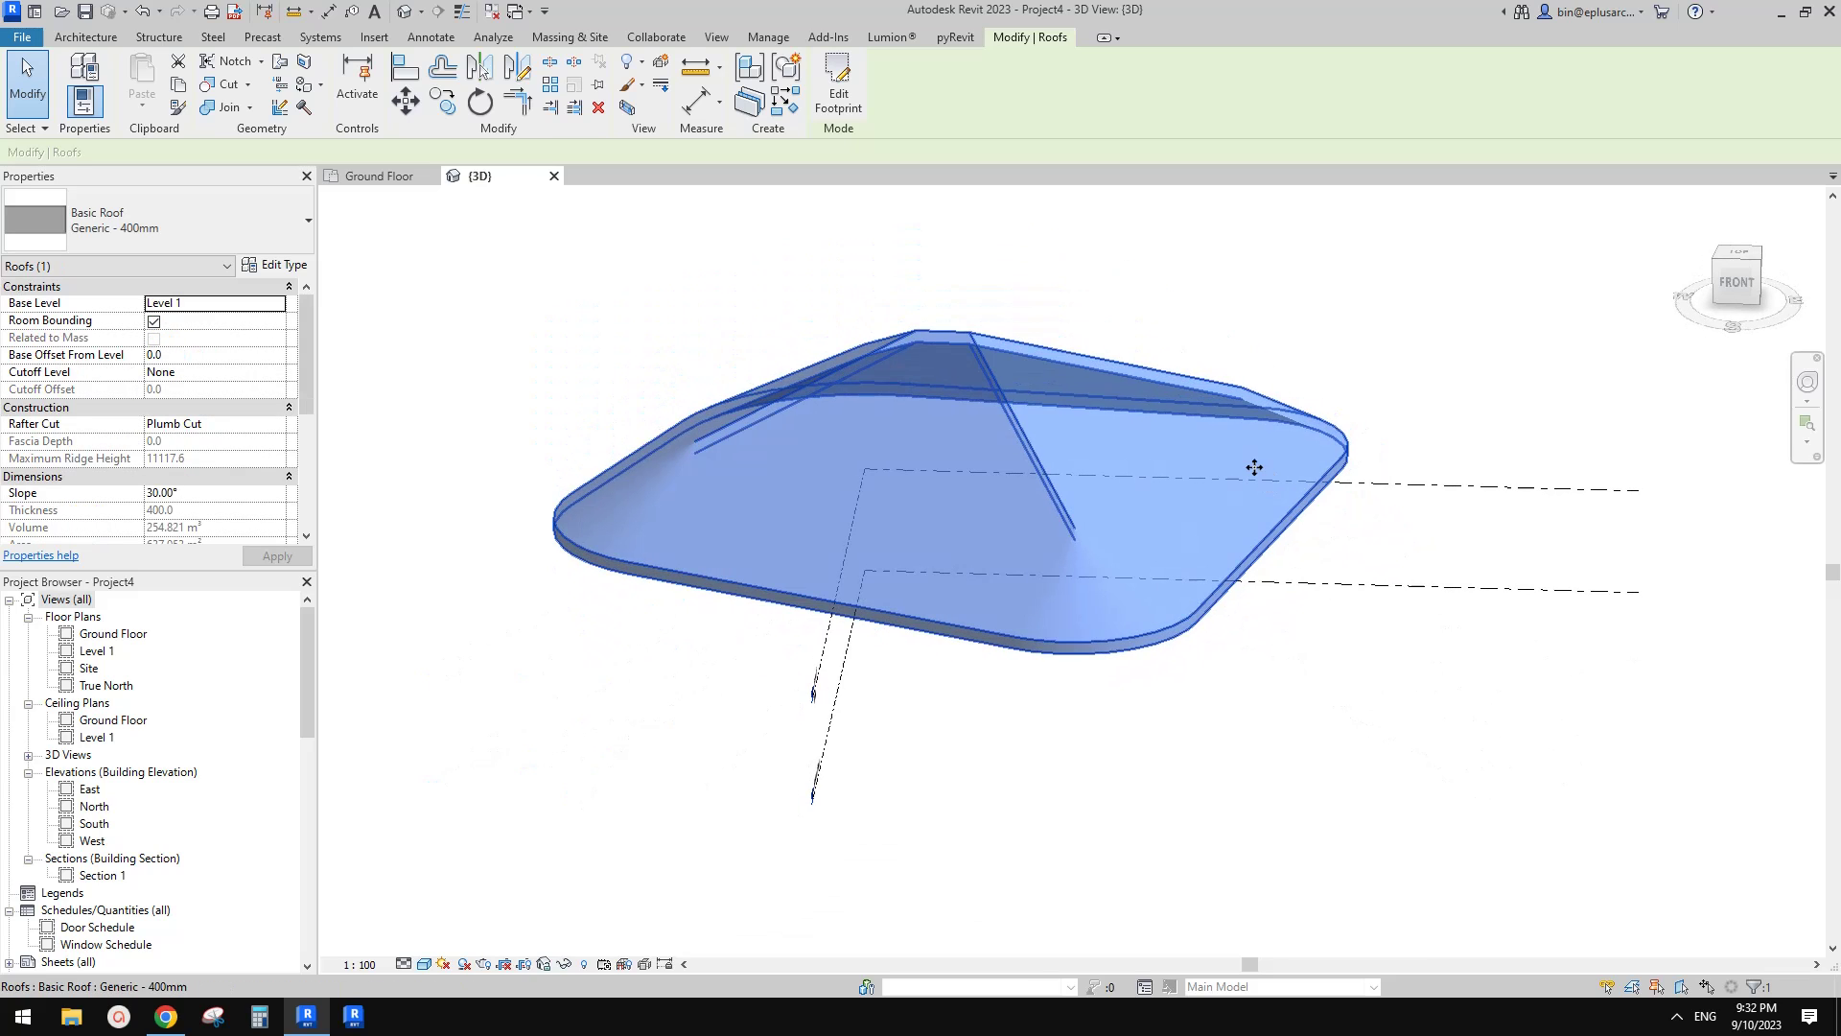
{"action": "left_click", "coordinate": [166, 1015]}
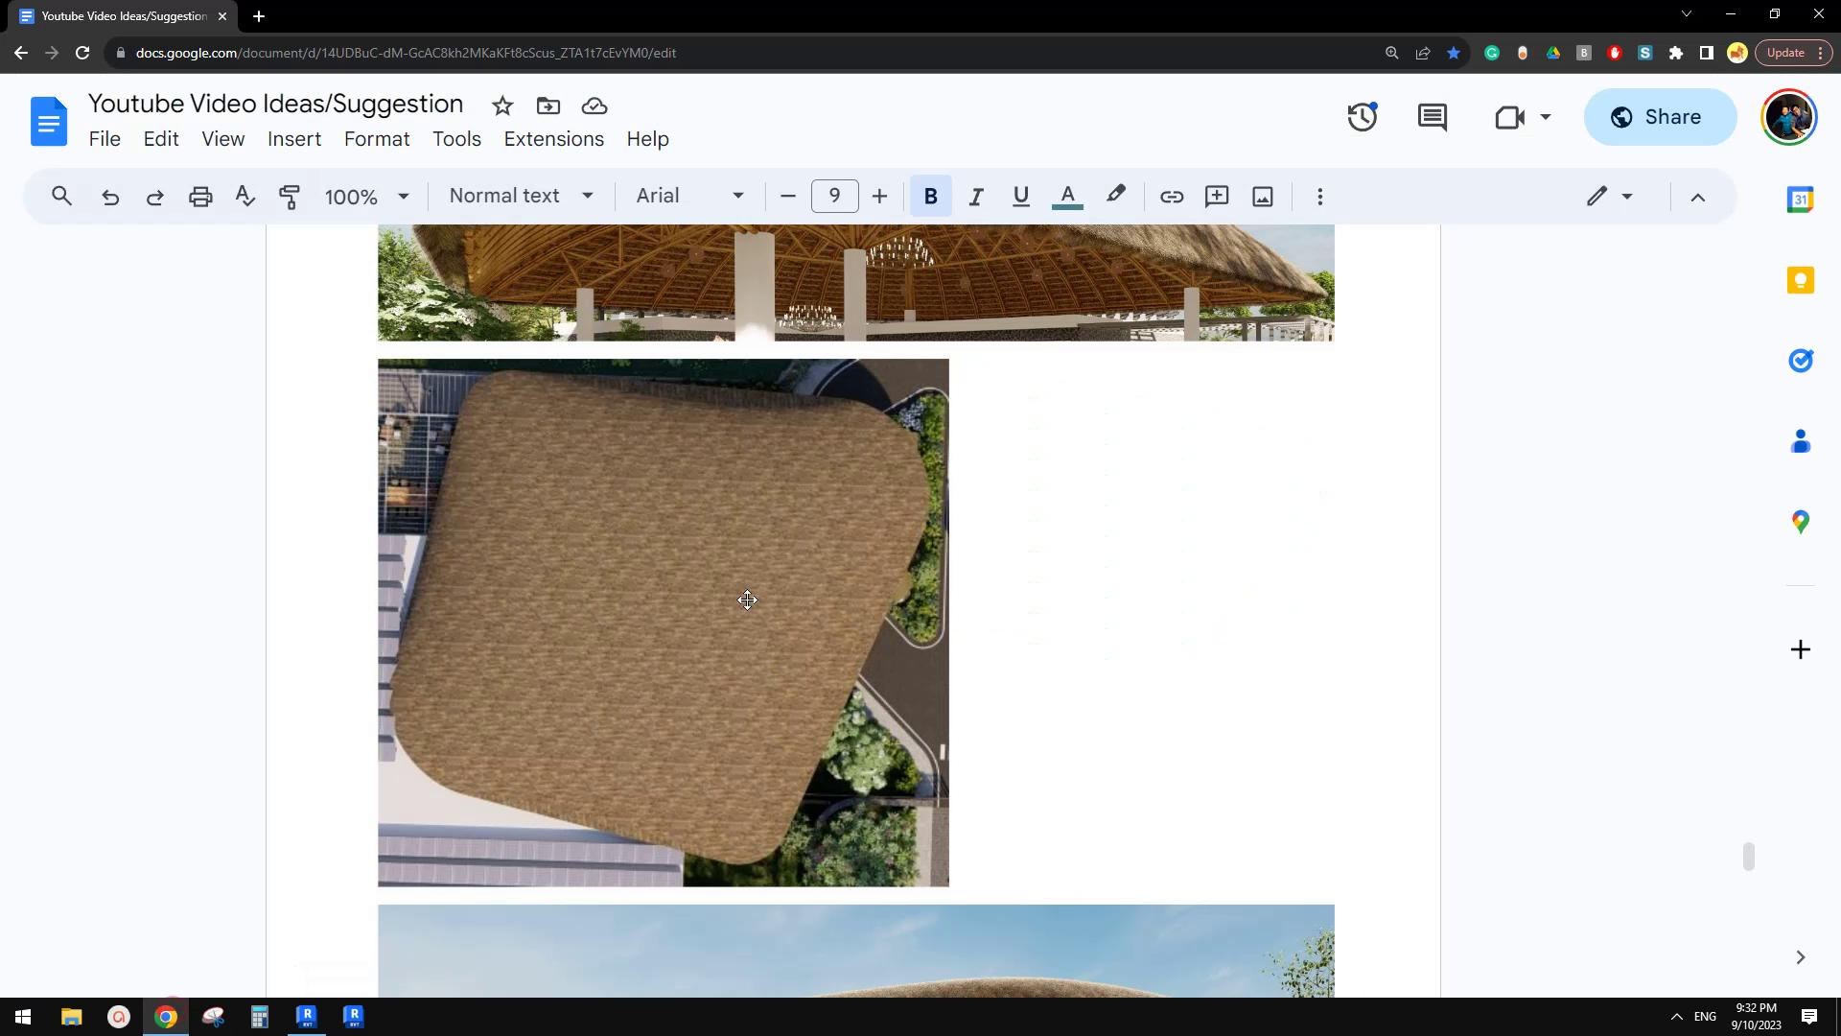
{"action": "left_click", "coordinate": [306, 1015]}
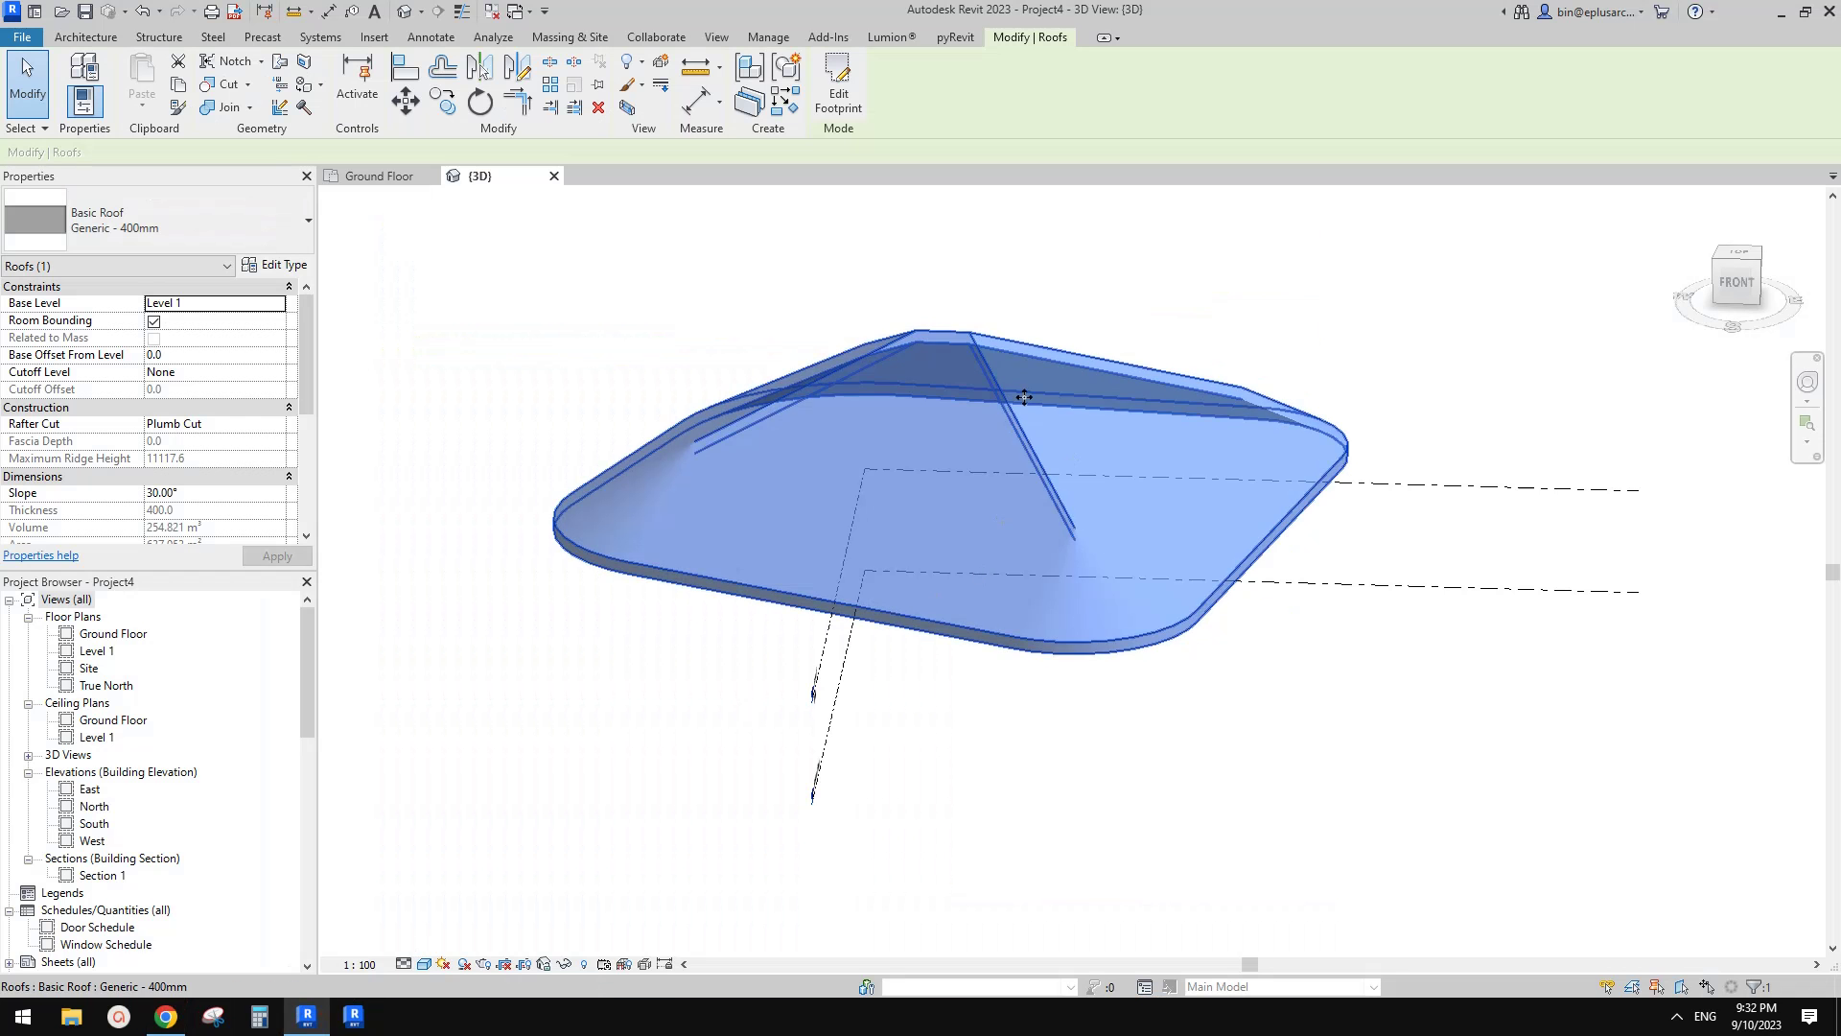
{"action": "middle_click_drag", "start_coordinate": [846, 422], "coordinate": [950, 434], "text": "shift"}
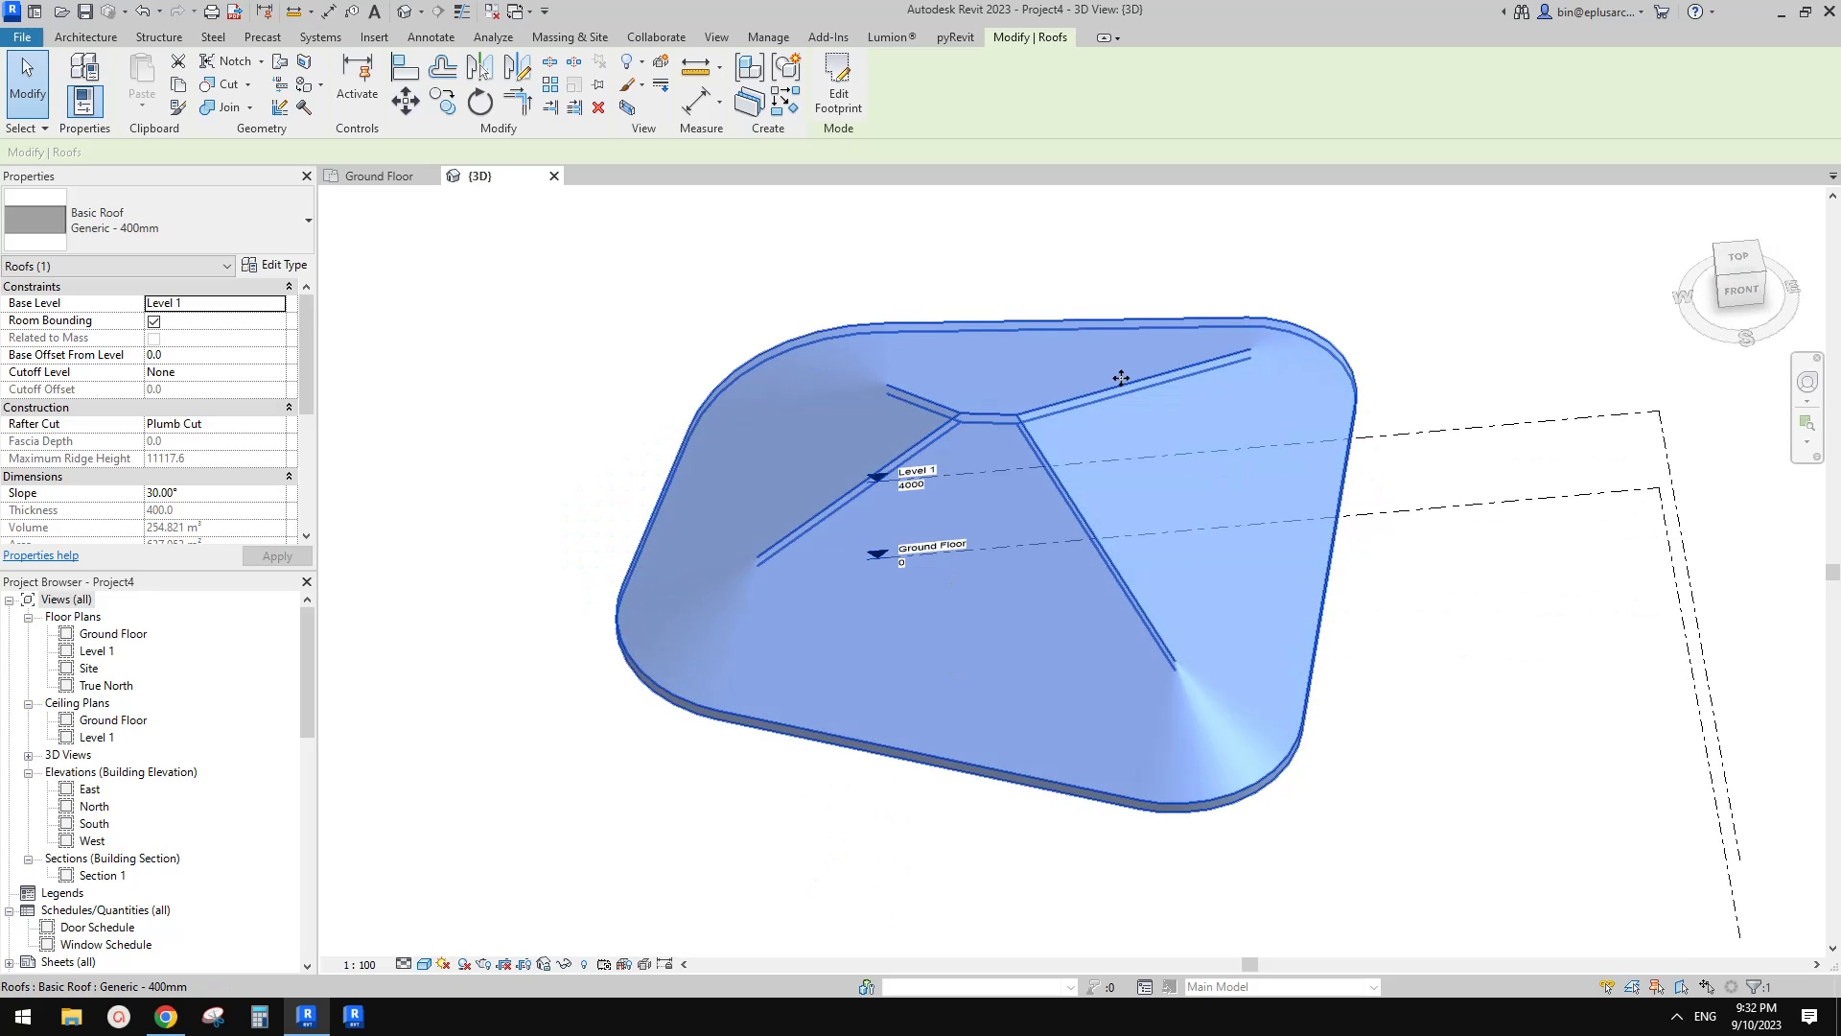
{"action": "middle_click_drag", "start_coordinate": [925, 522], "coordinate": [1192, 473], "text": "shift"}
{"action": "key", "text": "Escape"}
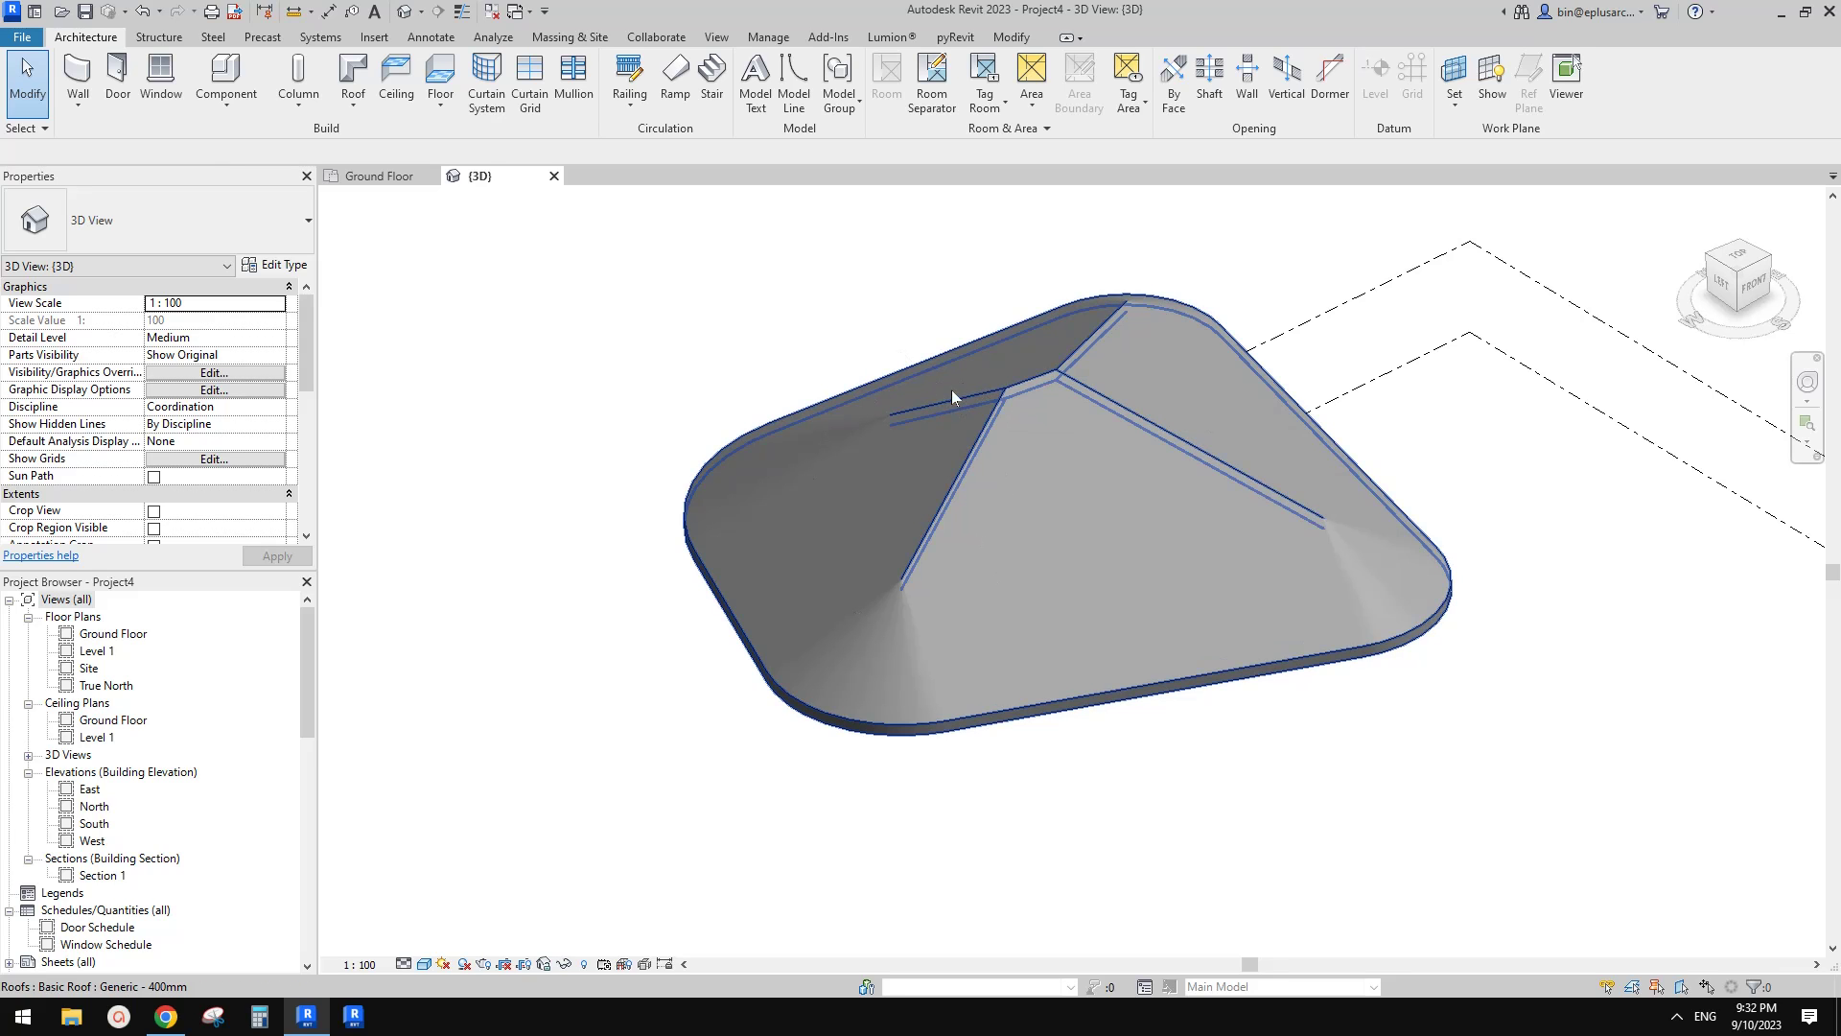
- Inspect the roof's ridge, slopes and eaves from the side and from above in the 3D view
{"action": "mouse_move", "coordinate": [1043, 504]}
{"action": "middle_mouse_down", "text": "shift"}
{"action": "mouse_move", "coordinate": [1221, 505]}
{"action": "mouse_move", "coordinate": [1339, 423]}
{"action": "mouse_move", "coordinate": [1321, 417]}
{"action": "mouse_move", "coordinate": [1151, 575]}
{"action": "mouse_move", "coordinate": [1171, 575]}
{"action": "mouse_move", "coordinate": [1181, 616]}
{"action": "mouse_move", "coordinate": [1089, 622]}
{"action": "mouse_move", "coordinate": [1197, 533]}
{"action": "mouse_move", "coordinate": [1050, 535]}
{"action": "middle_mouse_up", "text": "shift"}
{"action": "scroll", "coordinate": [1196, 524], "scroll_direction": "up", "scroll_amount": 1}
{"action": "left_click", "coordinate": [1118, 526]}
{"action": "middle_click_drag", "start_coordinate": [1050, 535], "coordinate": [1246, 432]}
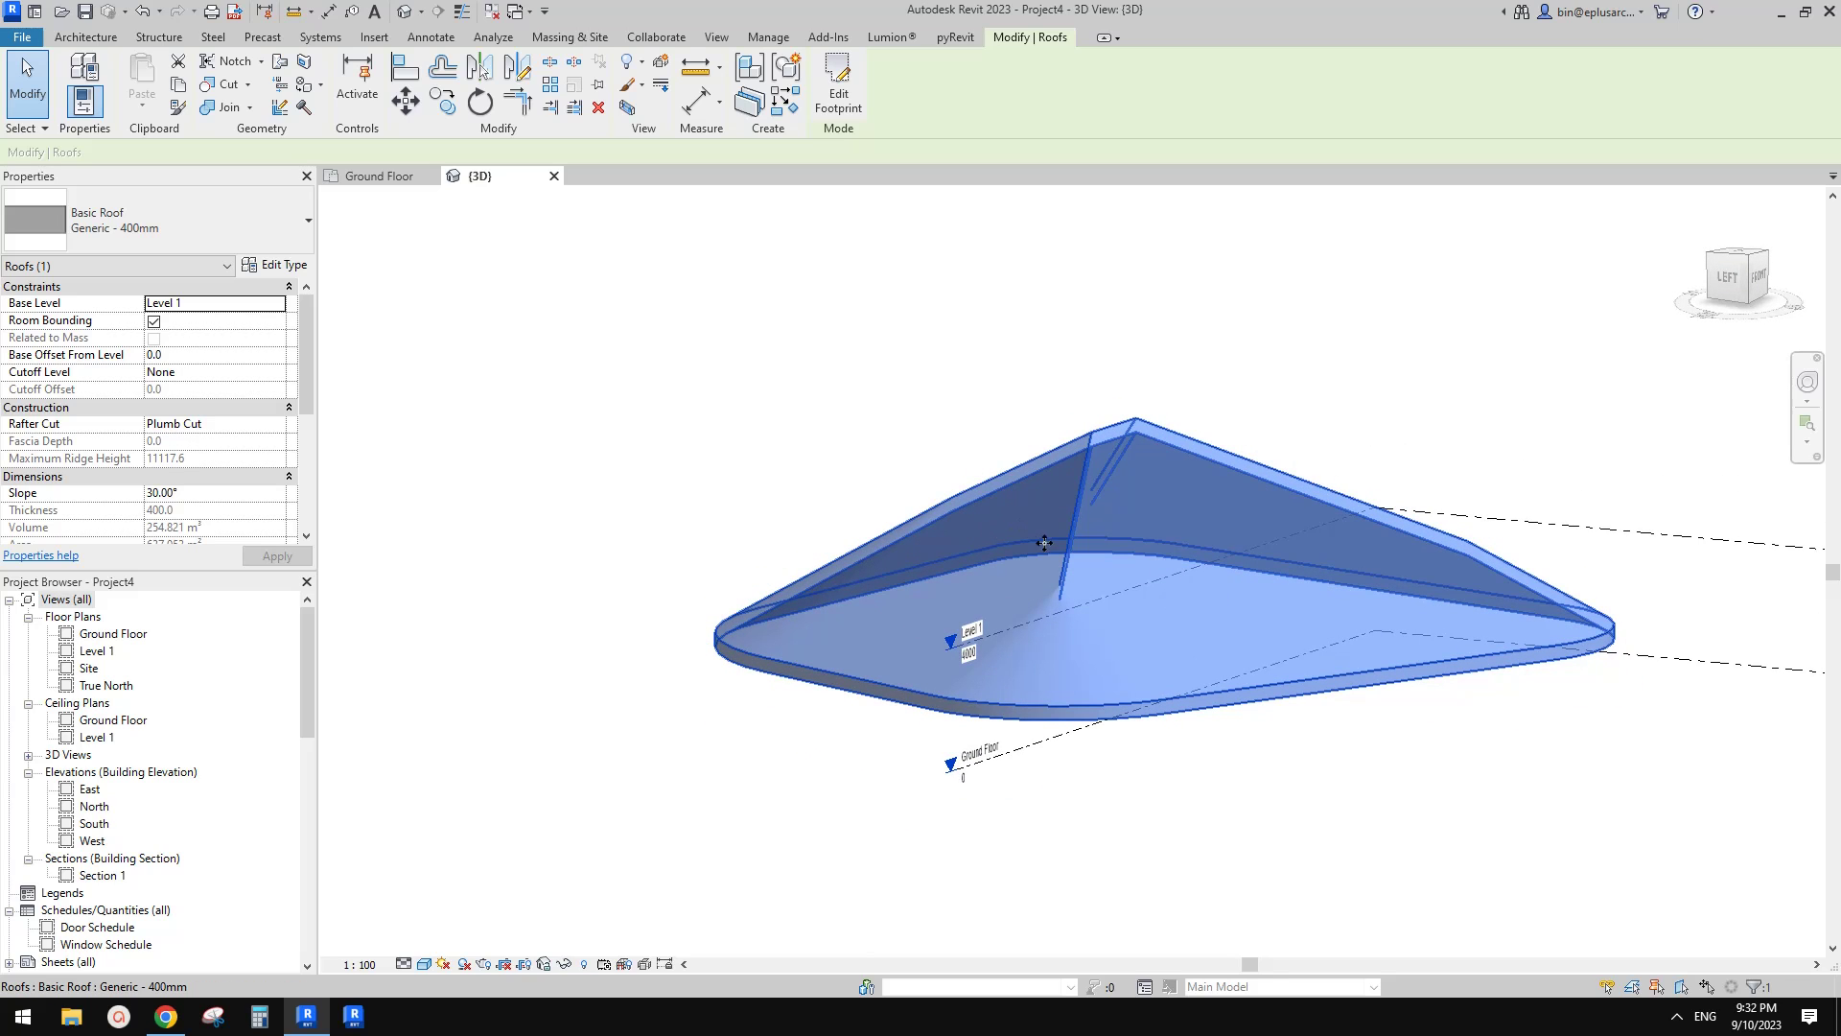
{"action": "middle_click_drag", "start_coordinate": [890, 622], "coordinate": [755, 661], "text": "shift"}
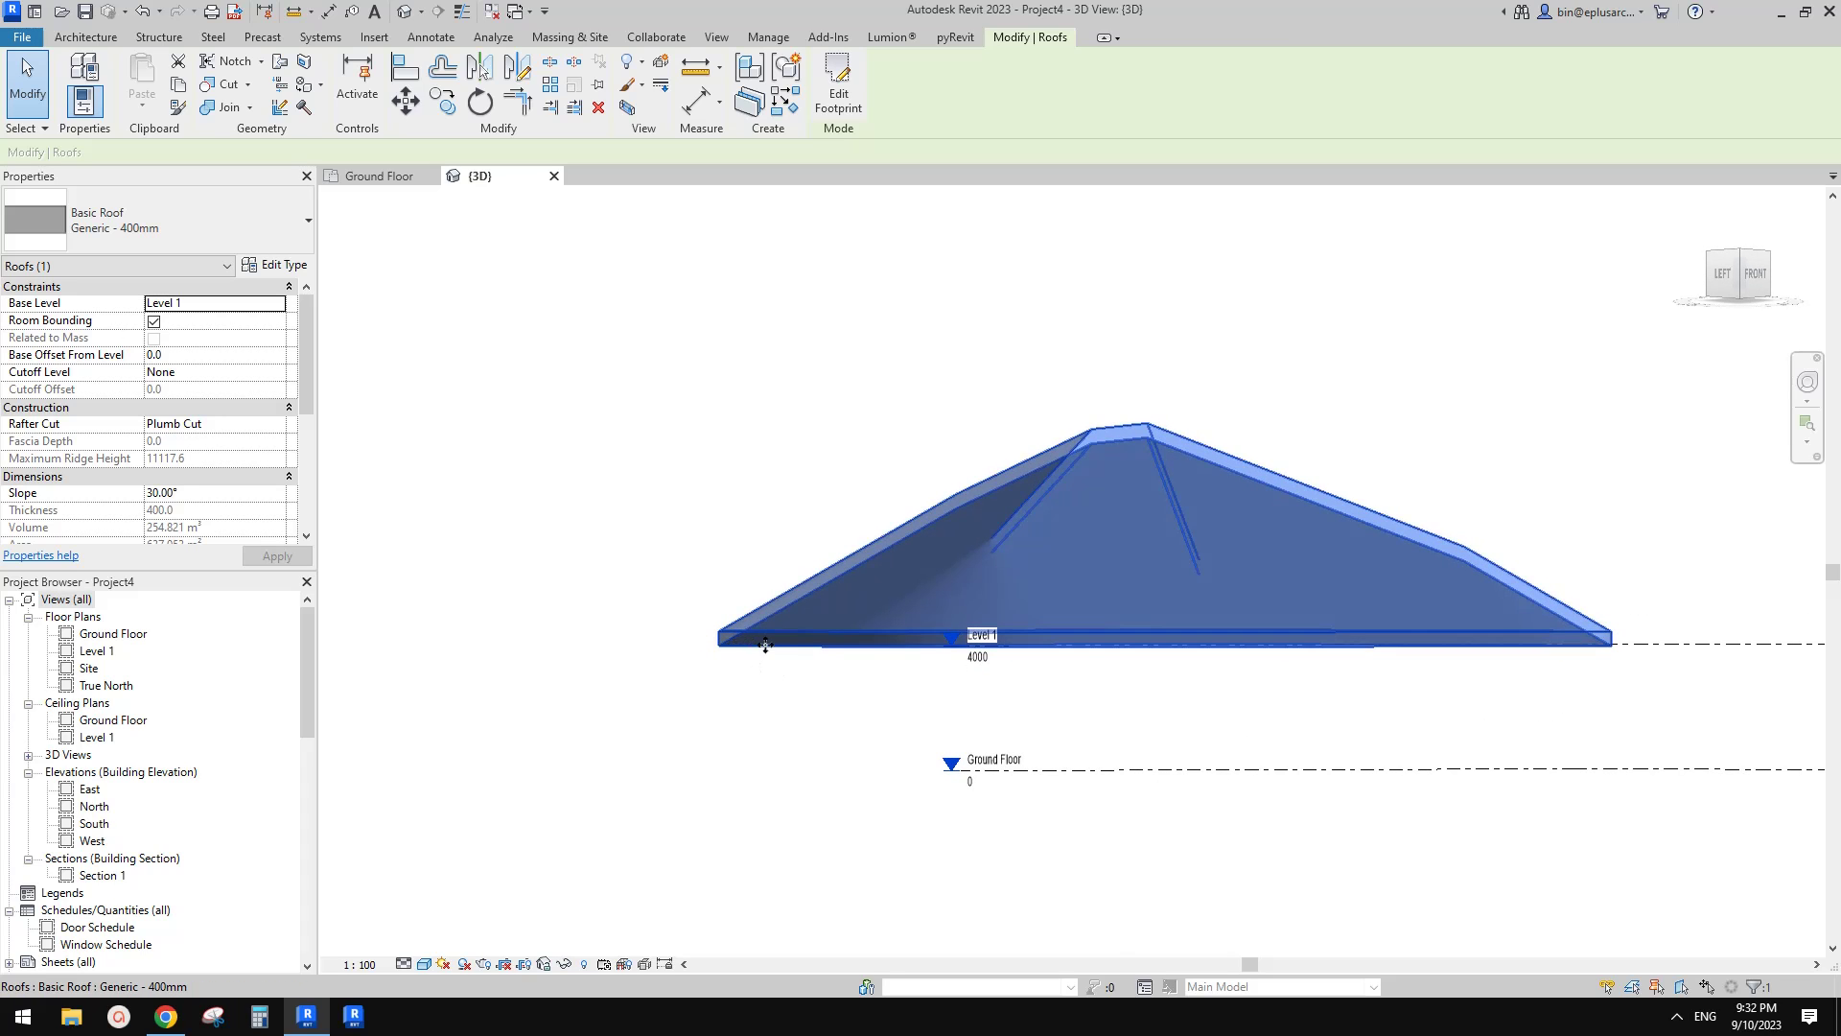
{"action": "middle_click_drag", "start_coordinate": [1515, 643], "coordinate": [1423, 710], "text": "shift"}
{"action": "key", "text": "Escape"}
{"action": "left_click", "coordinate": [1237, 599]}
{"action": "middle_click_drag", "start_coordinate": [1237, 598], "coordinate": [1093, 493], "text": "shift"}
{"action": "key", "text": "Escape"}
- Edit the roof's footprint so that none of its boundary lines defines a slope
{"action": "left_click", "coordinate": [1085, 473]}
{"action": "middle_click_drag", "start_coordinate": [1052, 332], "coordinate": [987, 332]}
{"action": "left_click", "coordinate": [838, 93]}
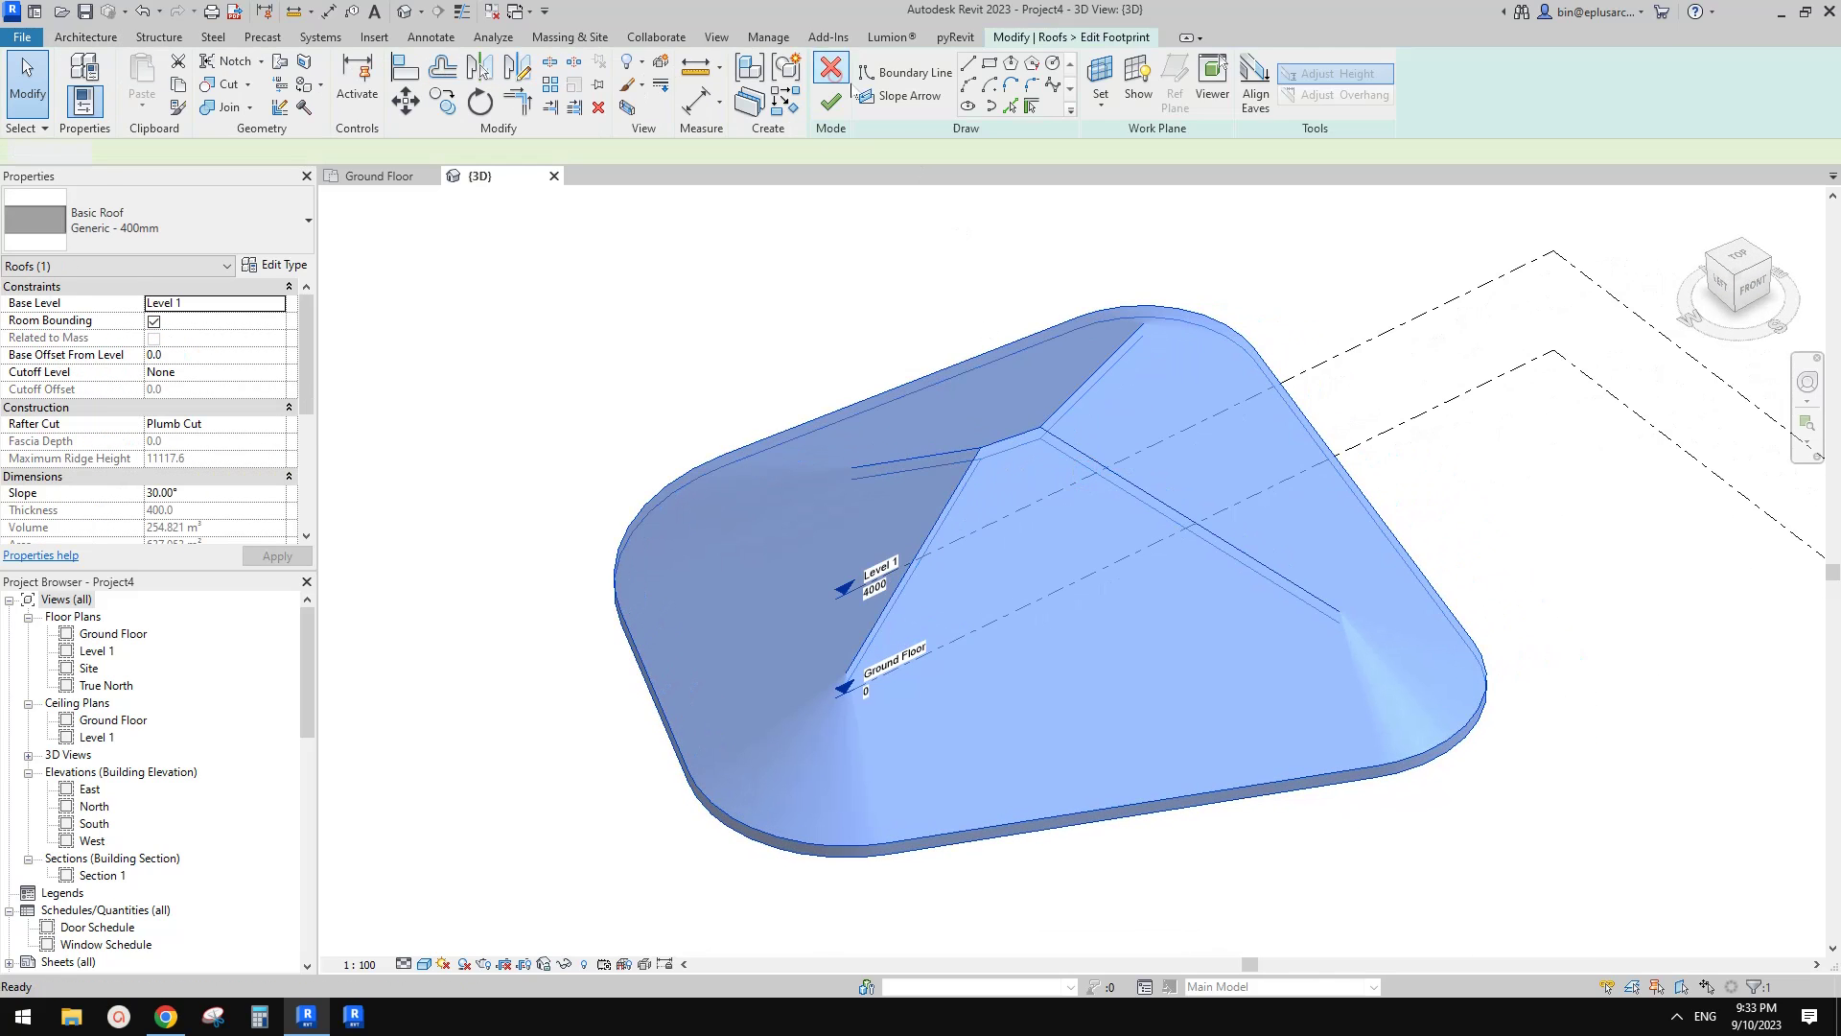
{"action": "mouse_move", "coordinate": [1506, 273]}
{"action": "left_mouse_down"}
{"action": "mouse_move", "coordinate": [585, 895]}
{"action": "mouse_move", "coordinate": [528, 892]}
{"action": "left_mouse_up"}
{"action": "left_click", "coordinate": [399, 152]}
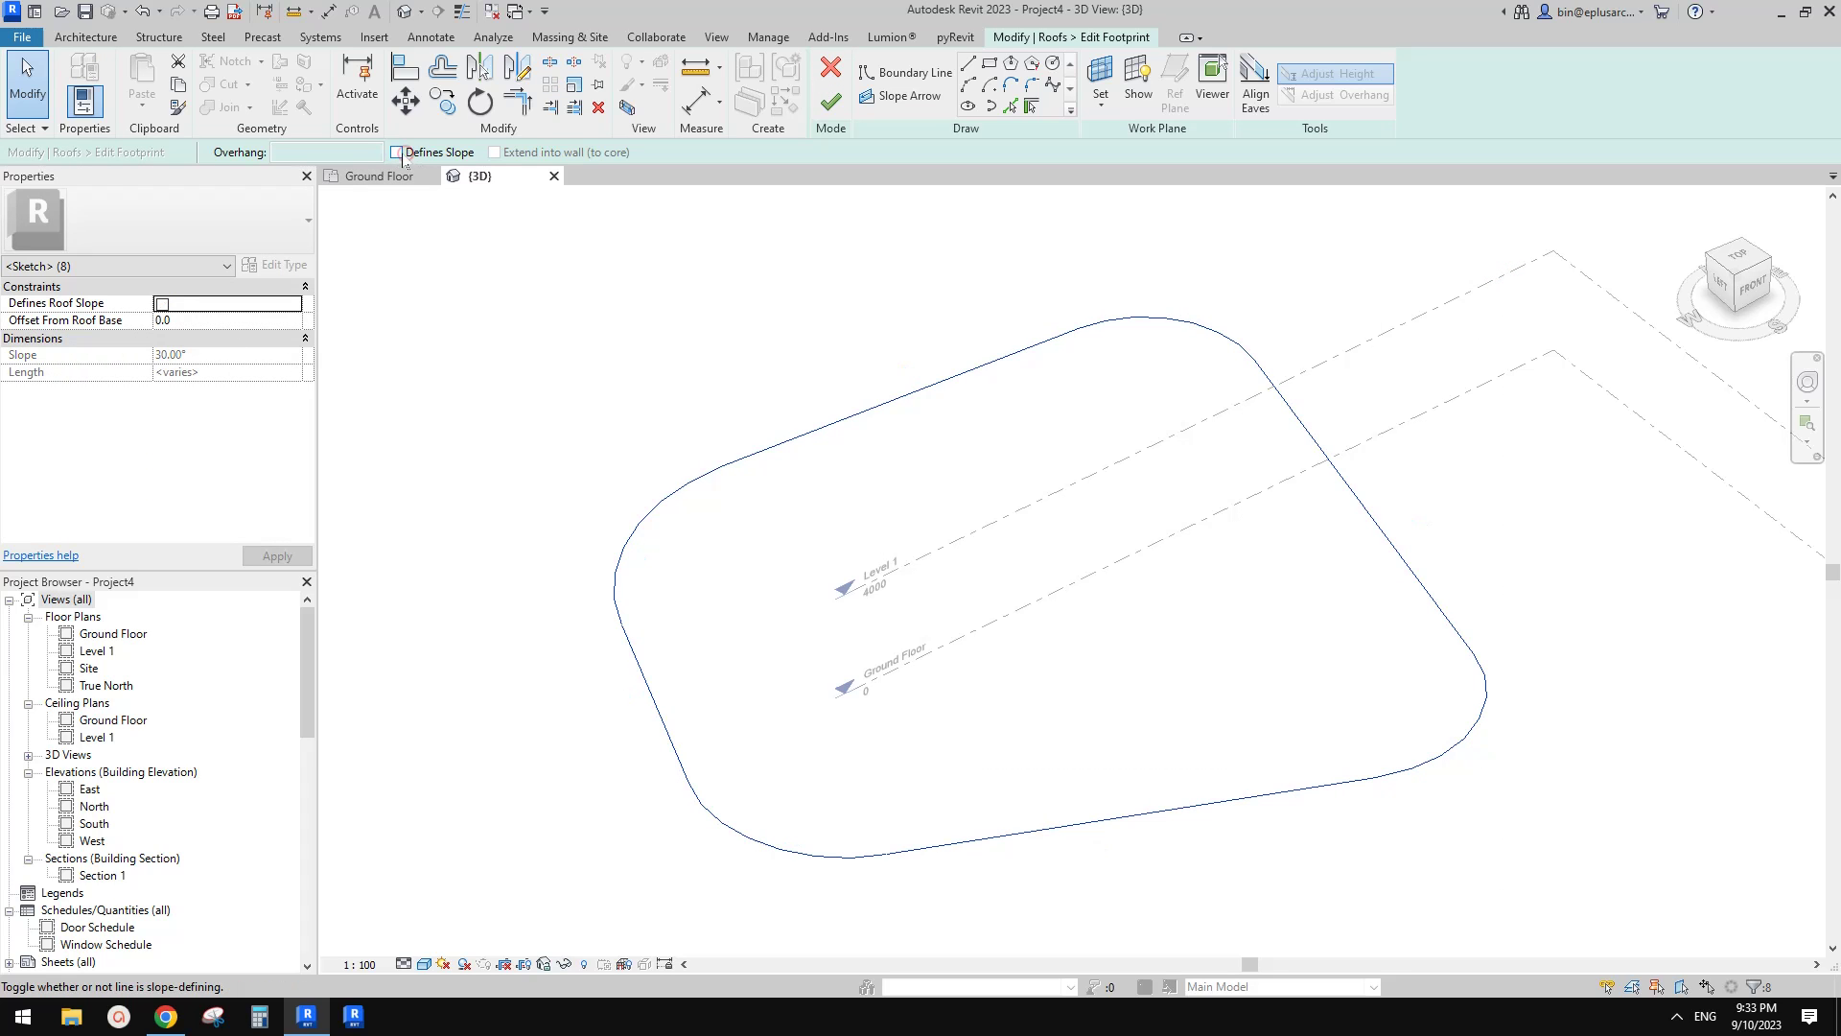
{"action": "left_click", "coordinate": [831, 100]}
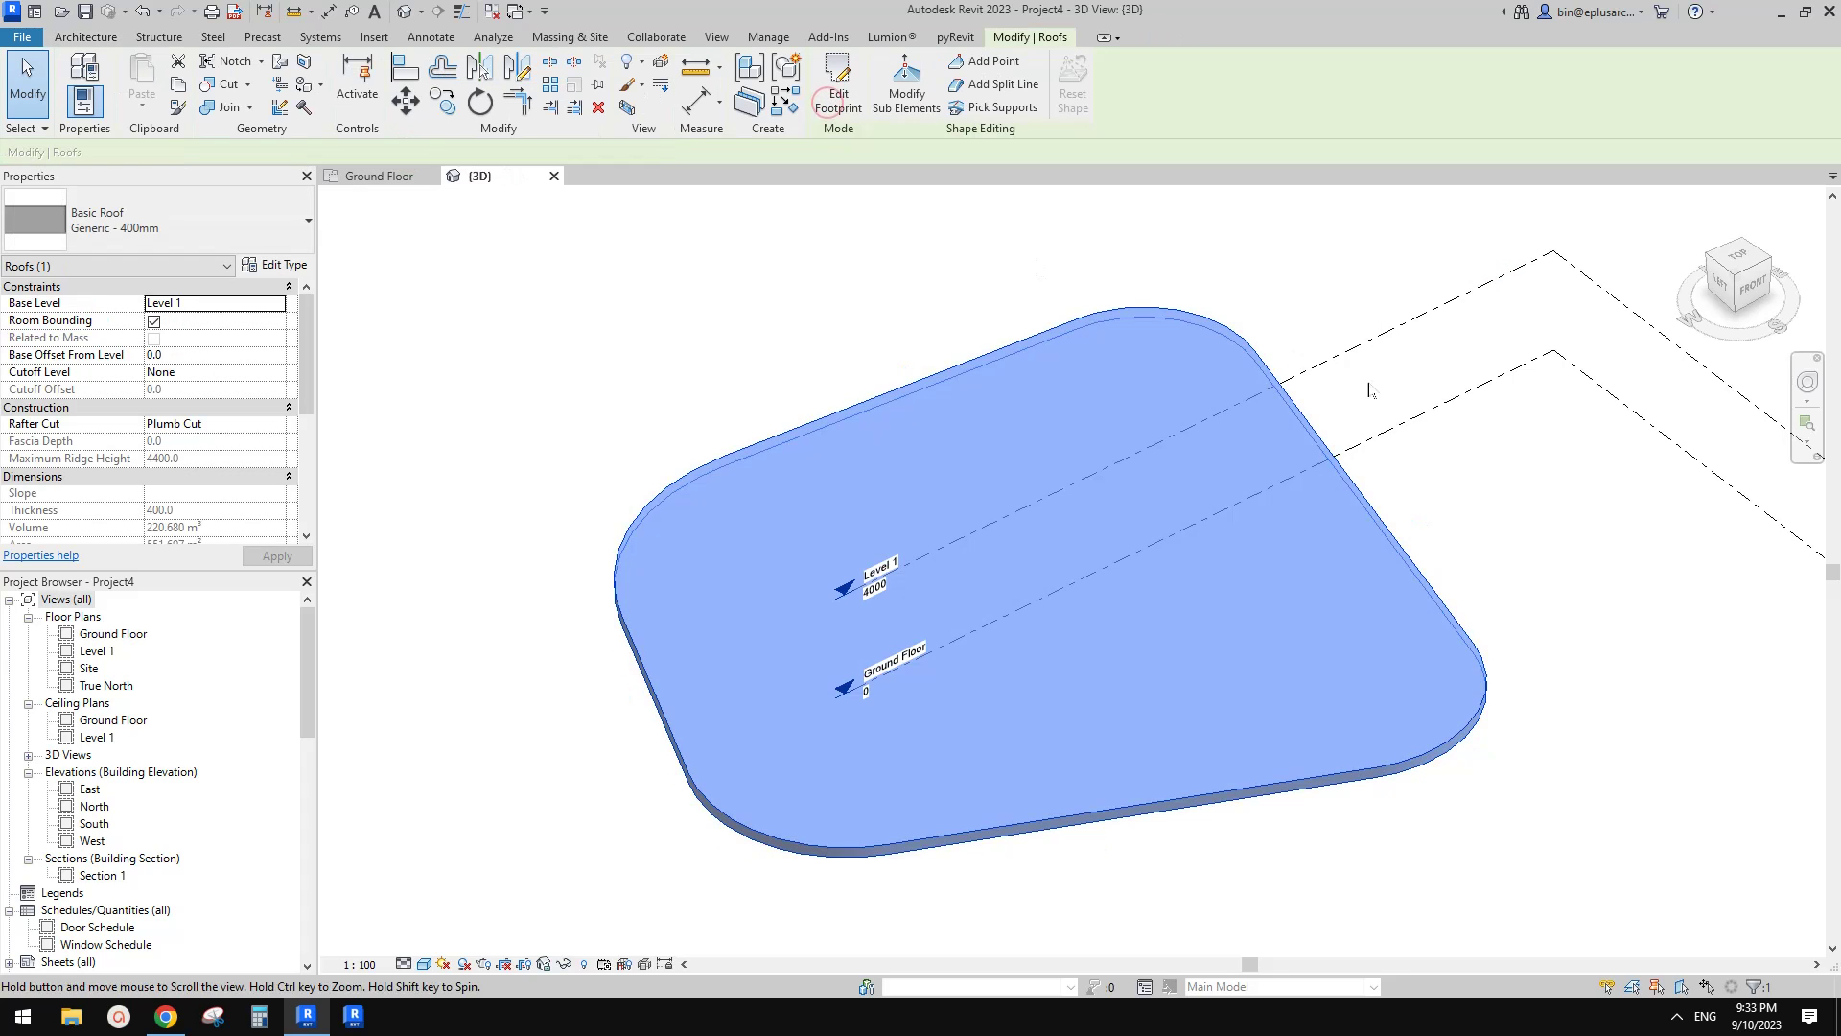
- Create an in-place component in the Mass category with the default name
{"action": "middle_click_drag", "start_coordinate": [882, 656], "coordinate": [847, 730], "text": "shift"}
{"action": "scroll", "coordinate": [863, 613], "scroll_direction": "up", "scroll_amount": 2}
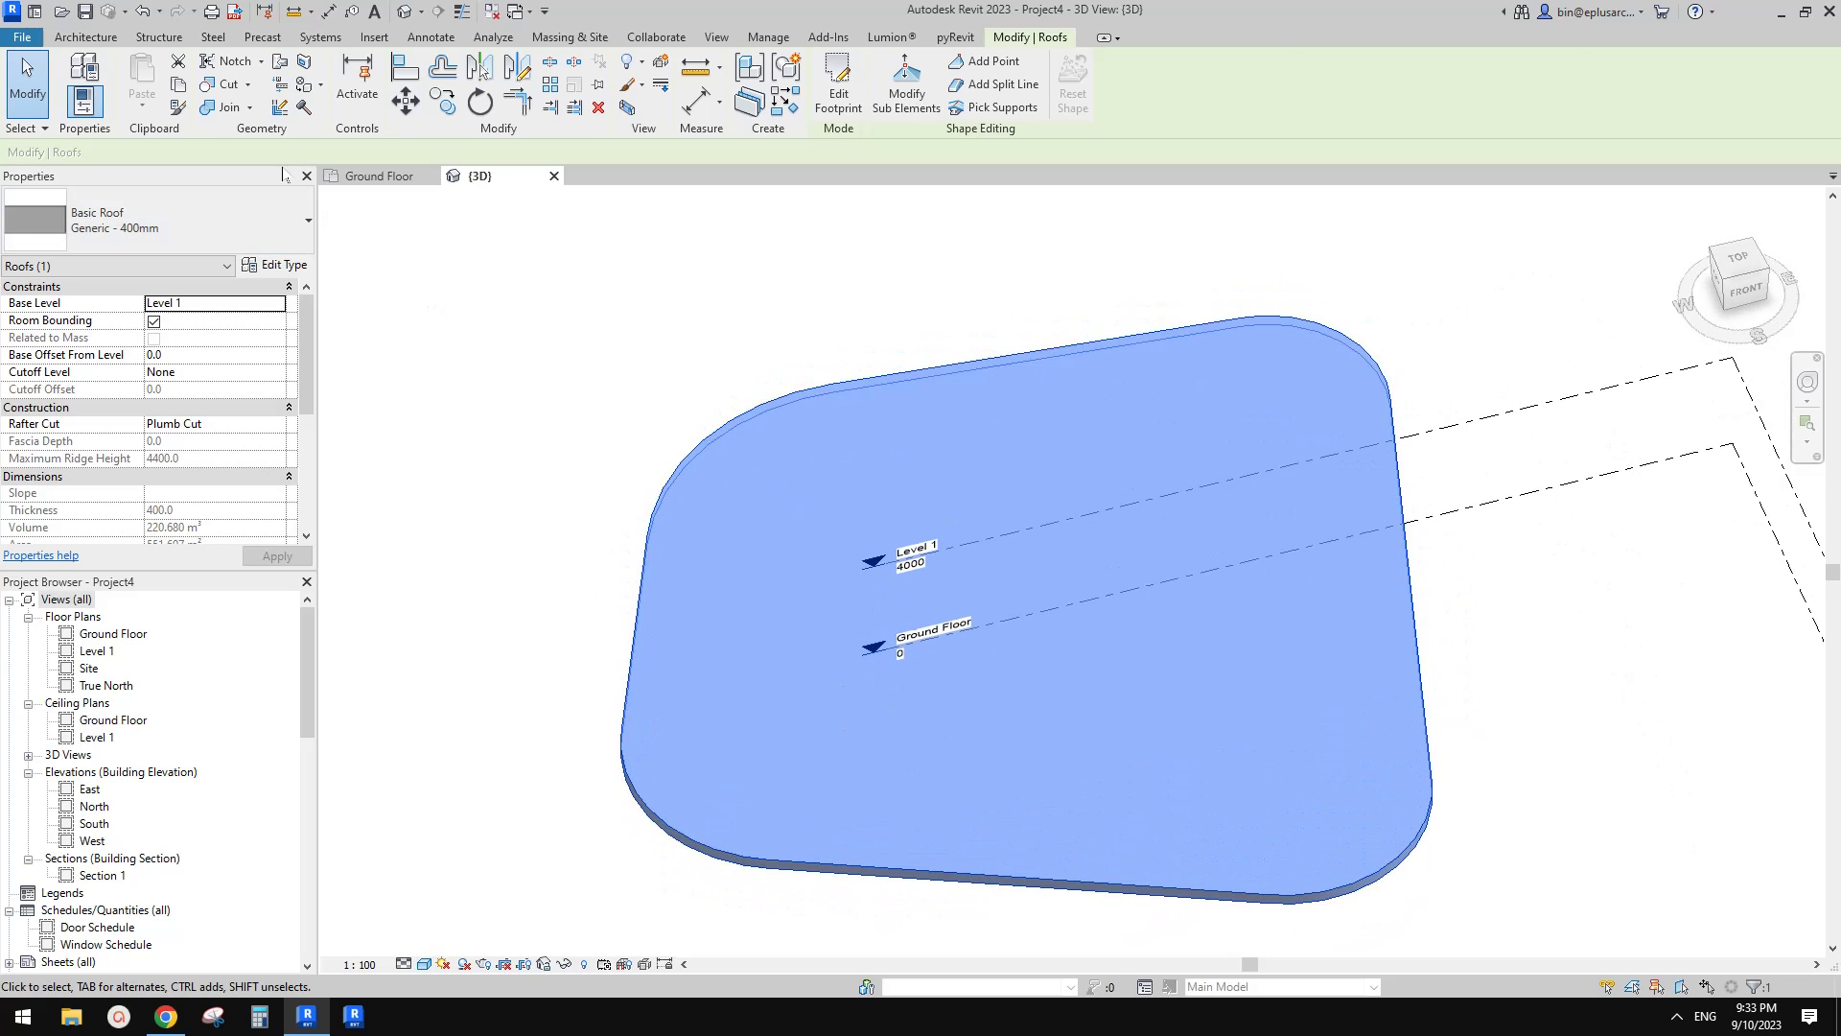
{"action": "left_click", "coordinate": [85, 37]}
{"action": "left_click", "coordinate": [247, 99]}
{"action": "left_click", "coordinate": [245, 182]}
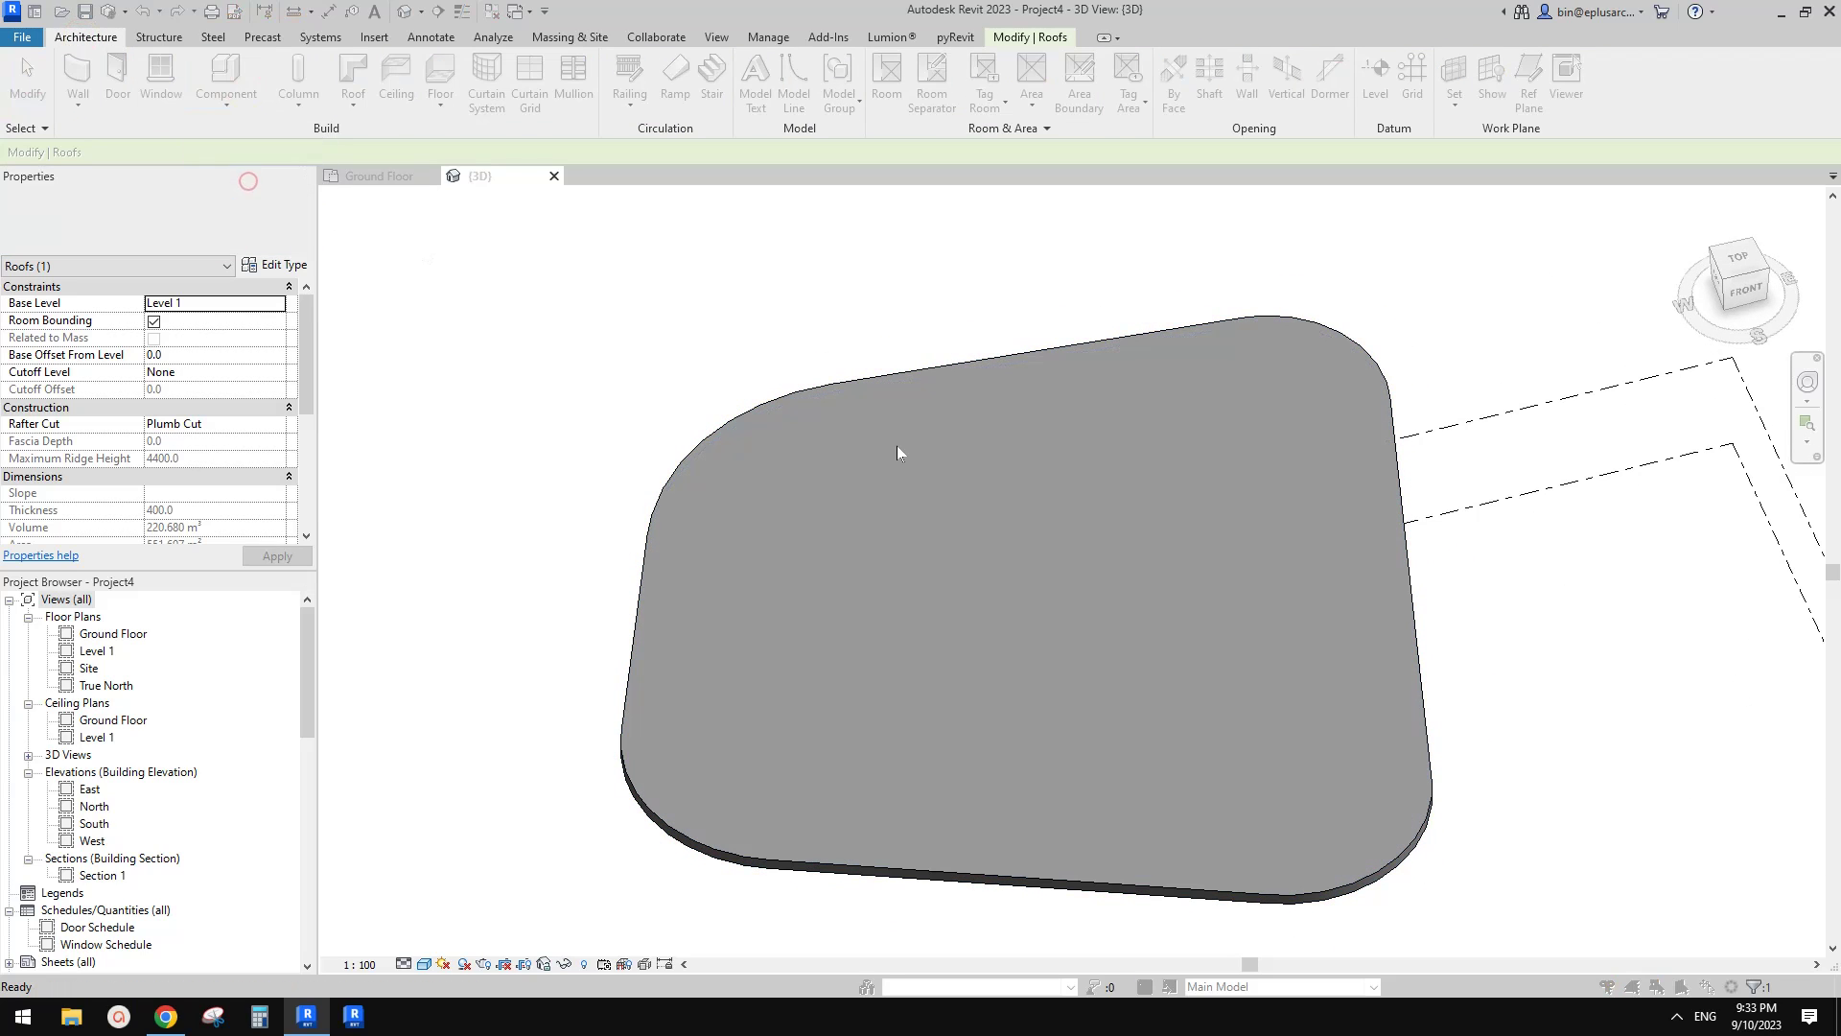
{"action": "left_click", "coordinate": [1028, 482]}
{"action": "key", "text": "m"}
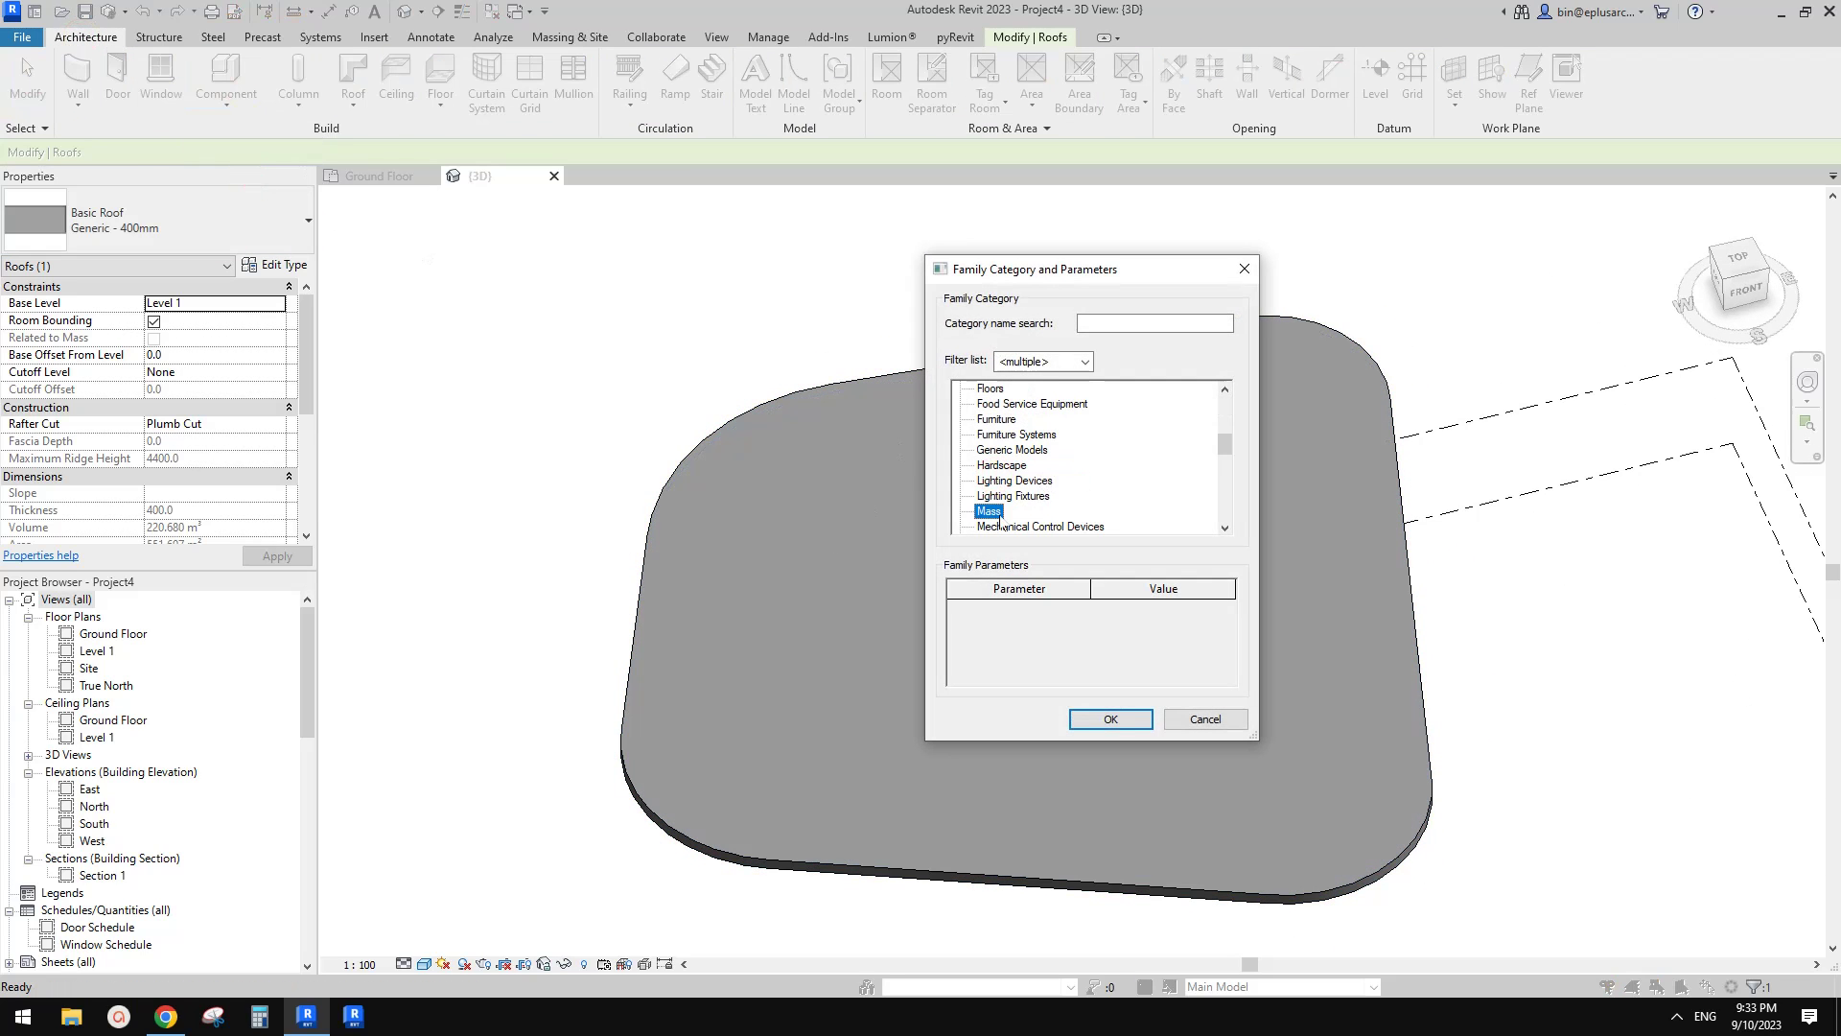
{"action": "left_click", "coordinate": [1113, 721]}
{"action": "left_click", "coordinate": [1104, 508]}
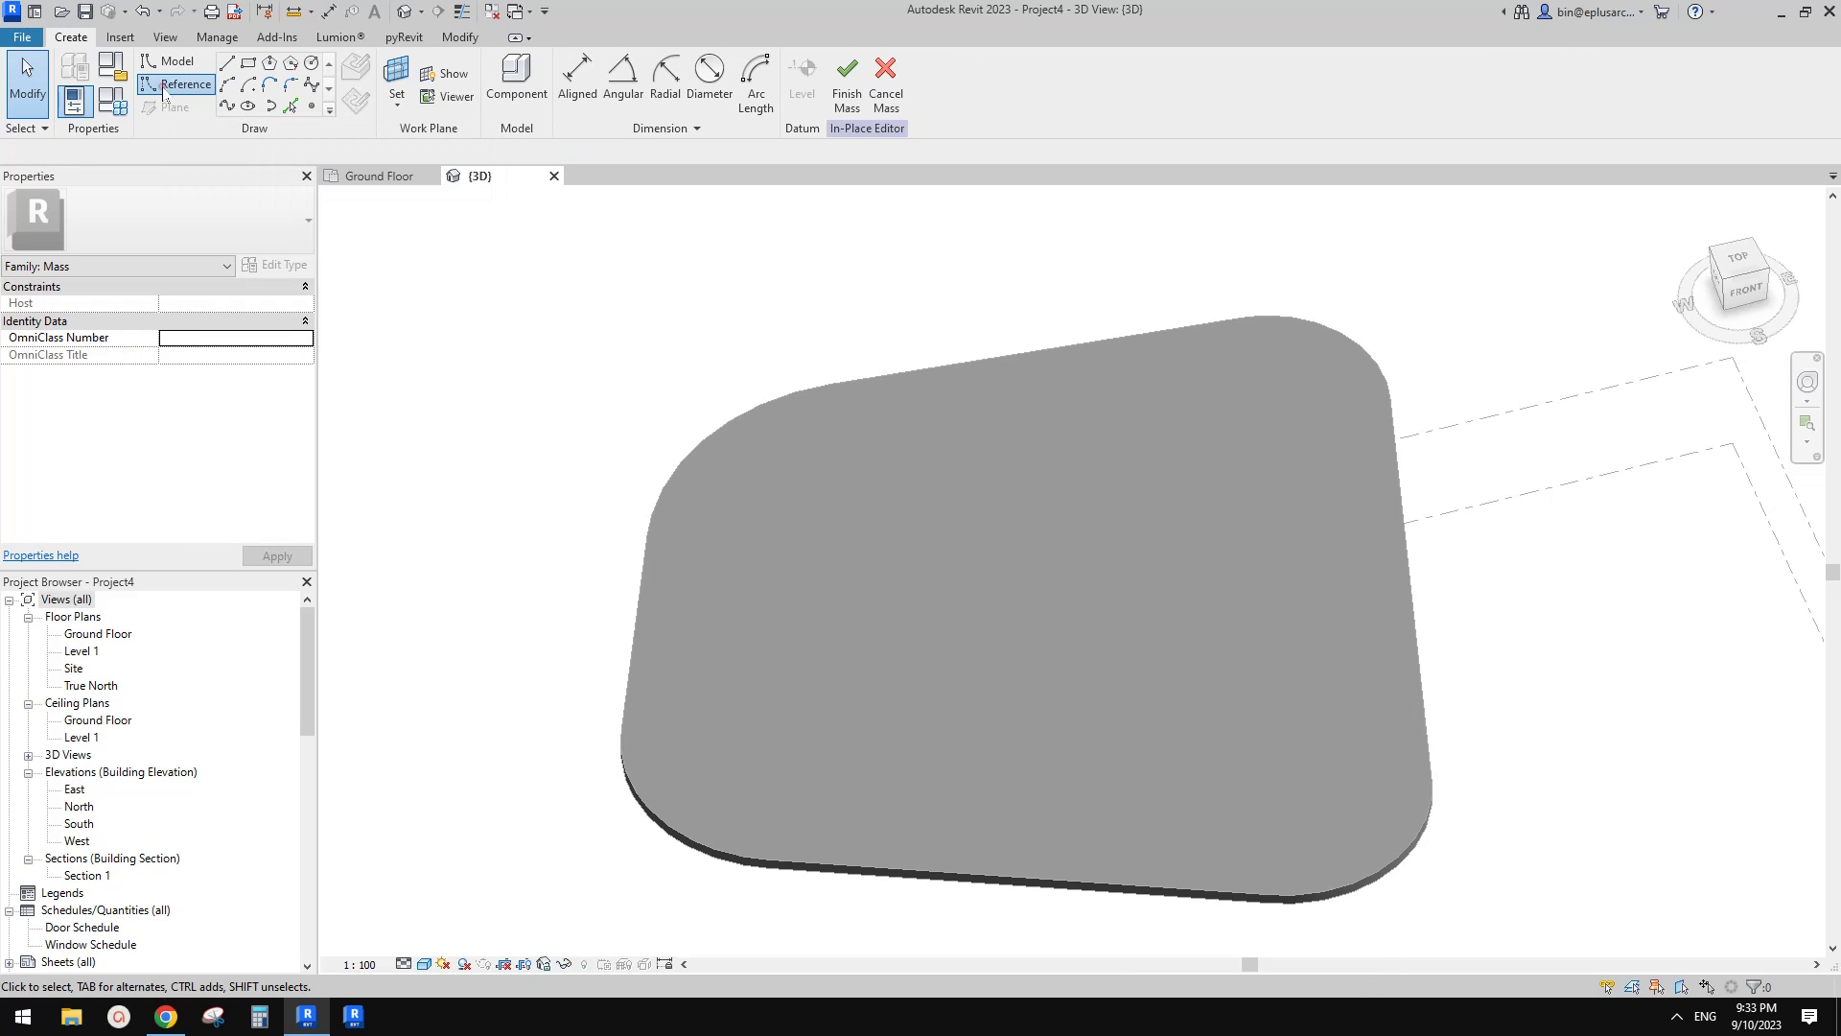
- Draw a three-point reference spline along the roof's straight west edge, from one rounded corner to the other
{"action": "left_click", "coordinate": [161, 86]}
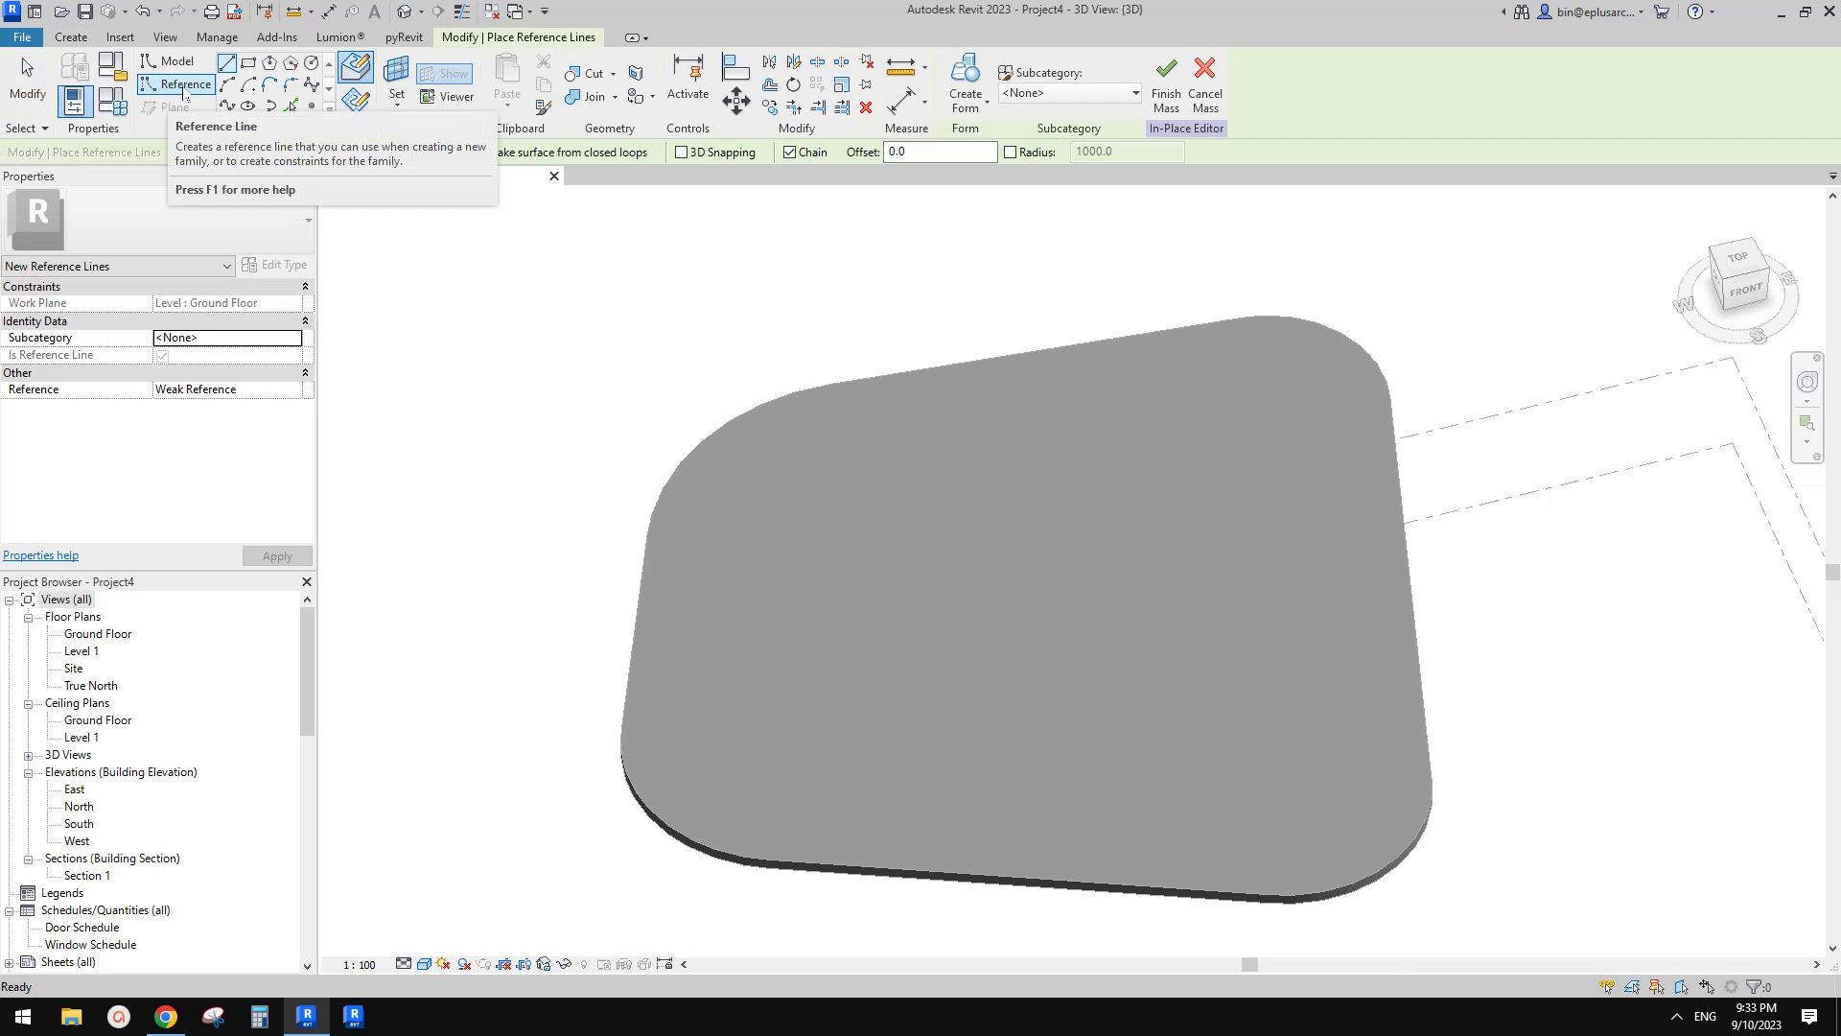
{"action": "left_click", "coordinate": [228, 108]}
{"action": "scroll", "coordinate": [759, 456], "scroll_direction": "down", "scroll_amount": 2}
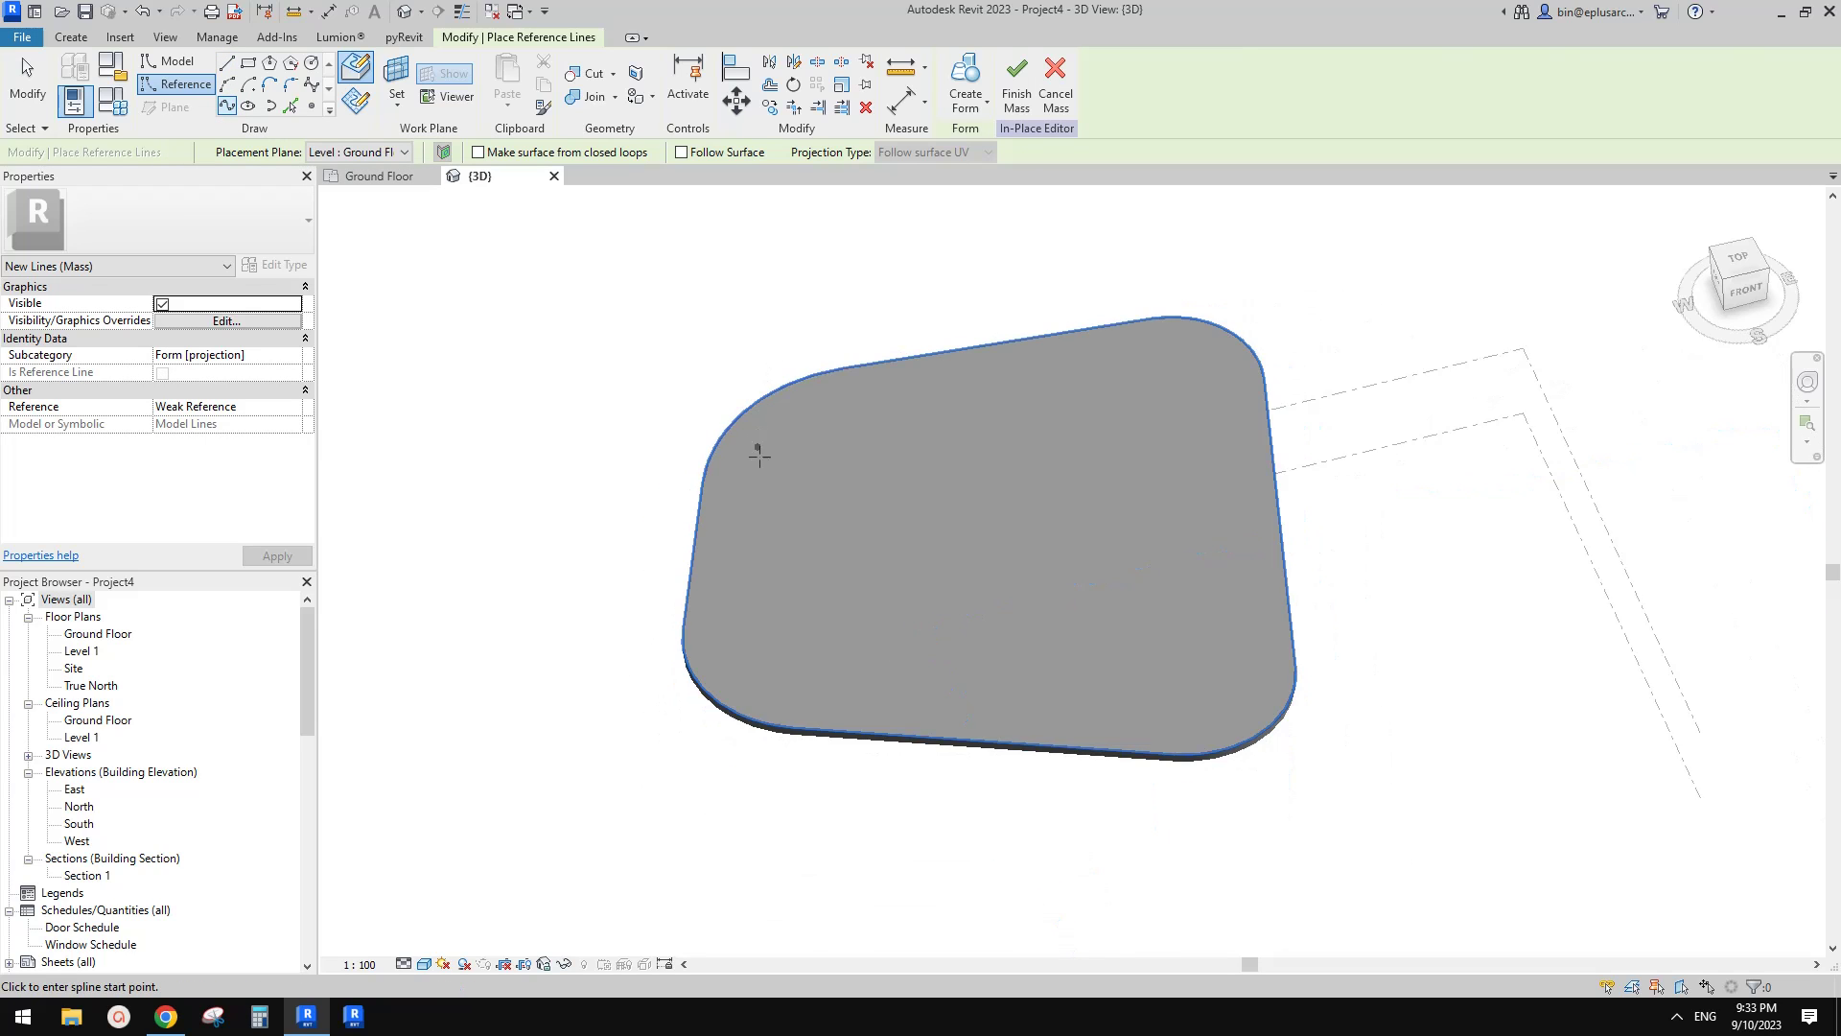
{"action": "scroll", "coordinate": [704, 460], "scroll_direction": "up", "scroll_amount": 1}
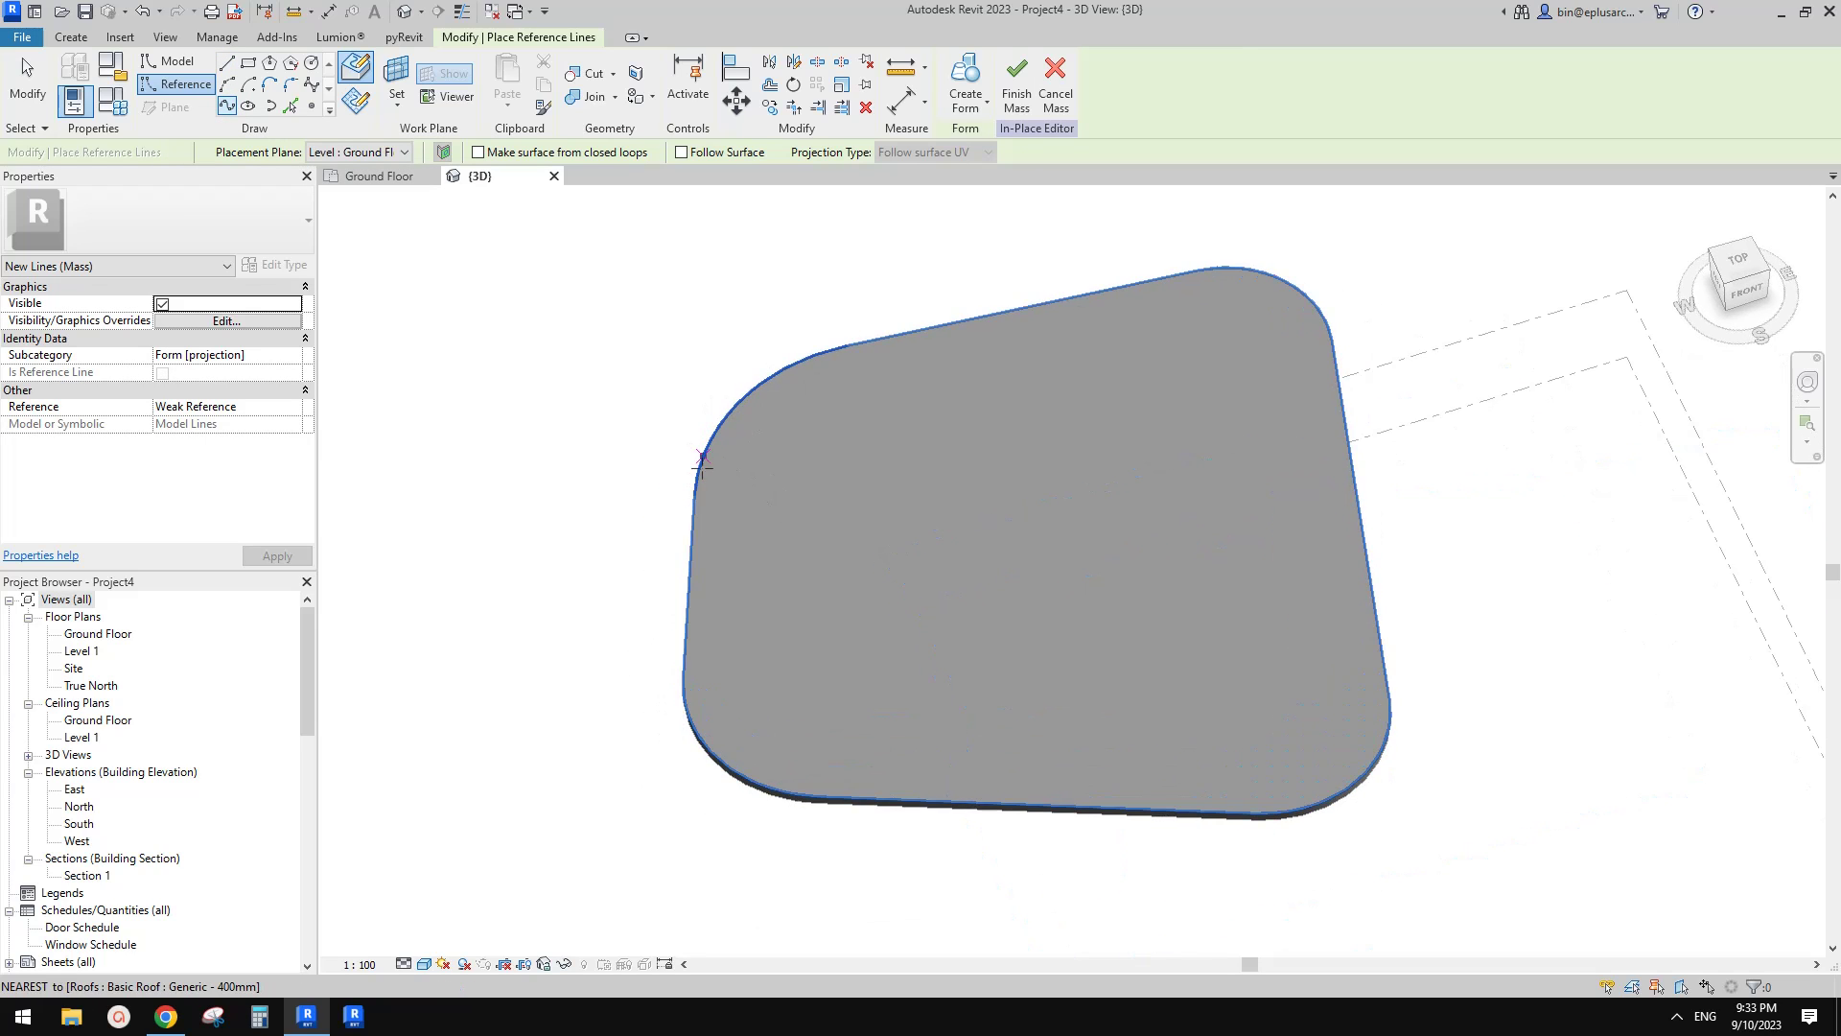
{"action": "scroll", "coordinate": [784, 597], "scroll_direction": "up", "scroll_amount": 2}
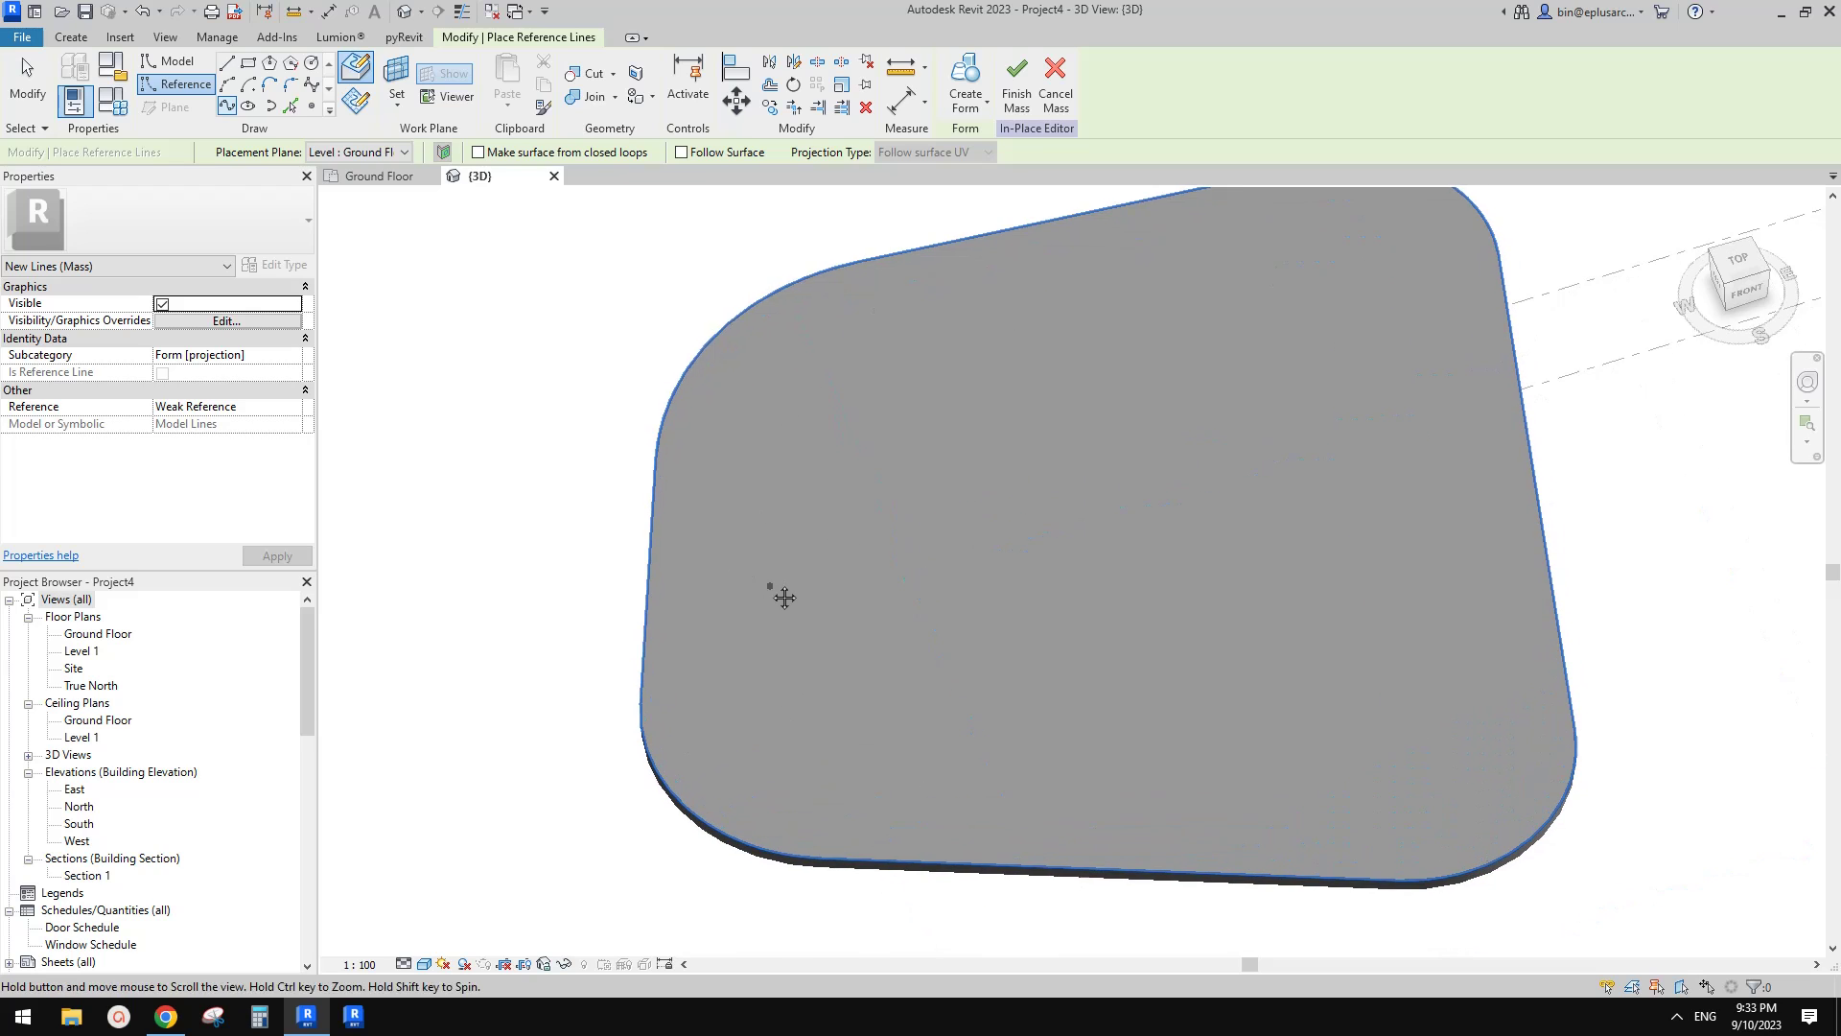
{"action": "left_click", "coordinate": [653, 452]}
{"action": "left_click", "coordinate": [645, 574]}
{"action": "left_click", "coordinate": [638, 695]}
- Draw a three-point reference spline between the midpoints of the roof's two rounded western corners
{"action": "left_click", "coordinate": [714, 327]}
{"action": "left_click", "coordinate": [702, 572]}
{"action": "left_click", "coordinate": [724, 699]}
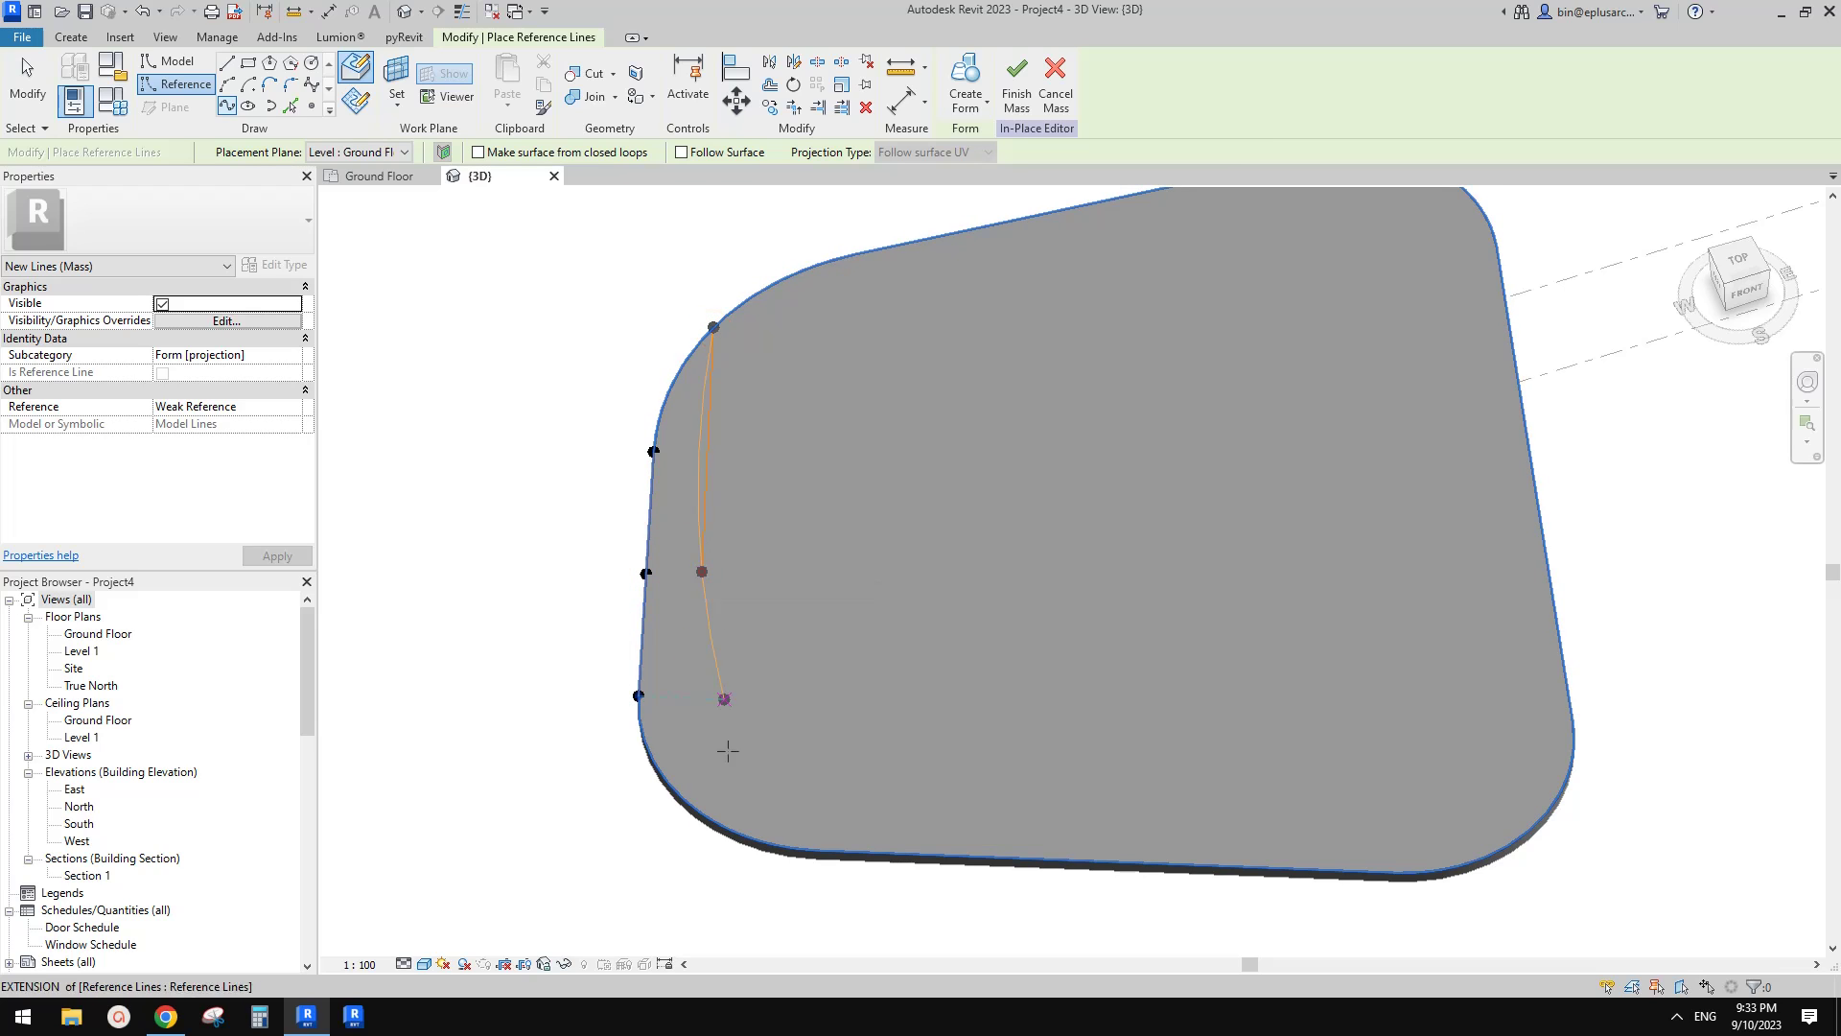
{"action": "left_click", "coordinate": [688, 799]}
{"action": "scroll", "coordinate": [687, 798], "scroll_direction": "up", "scroll_amount": 1}
{"action": "key", "text": "Escape"}
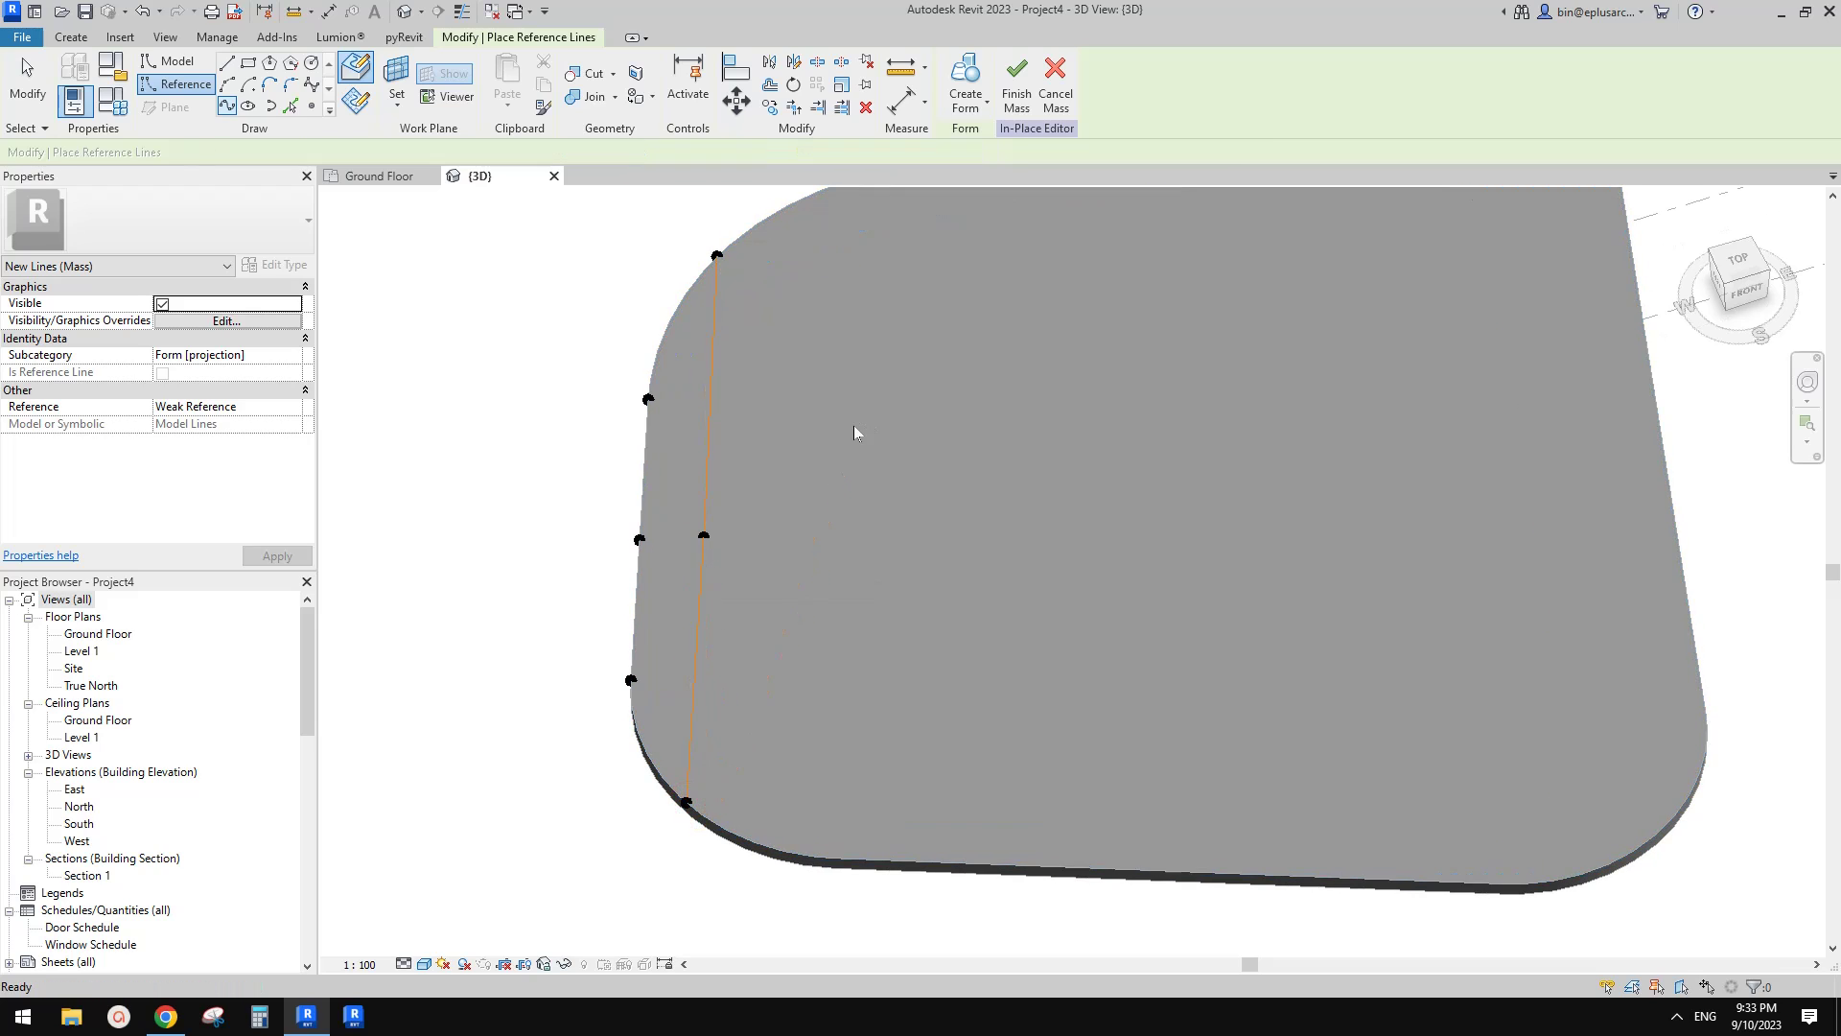
- Draw a three-point reference spline between the ends of the western corner arcs on the roof's north and south edges
{"action": "middle_click_drag", "start_coordinate": [854, 432], "coordinate": [835, 507]}
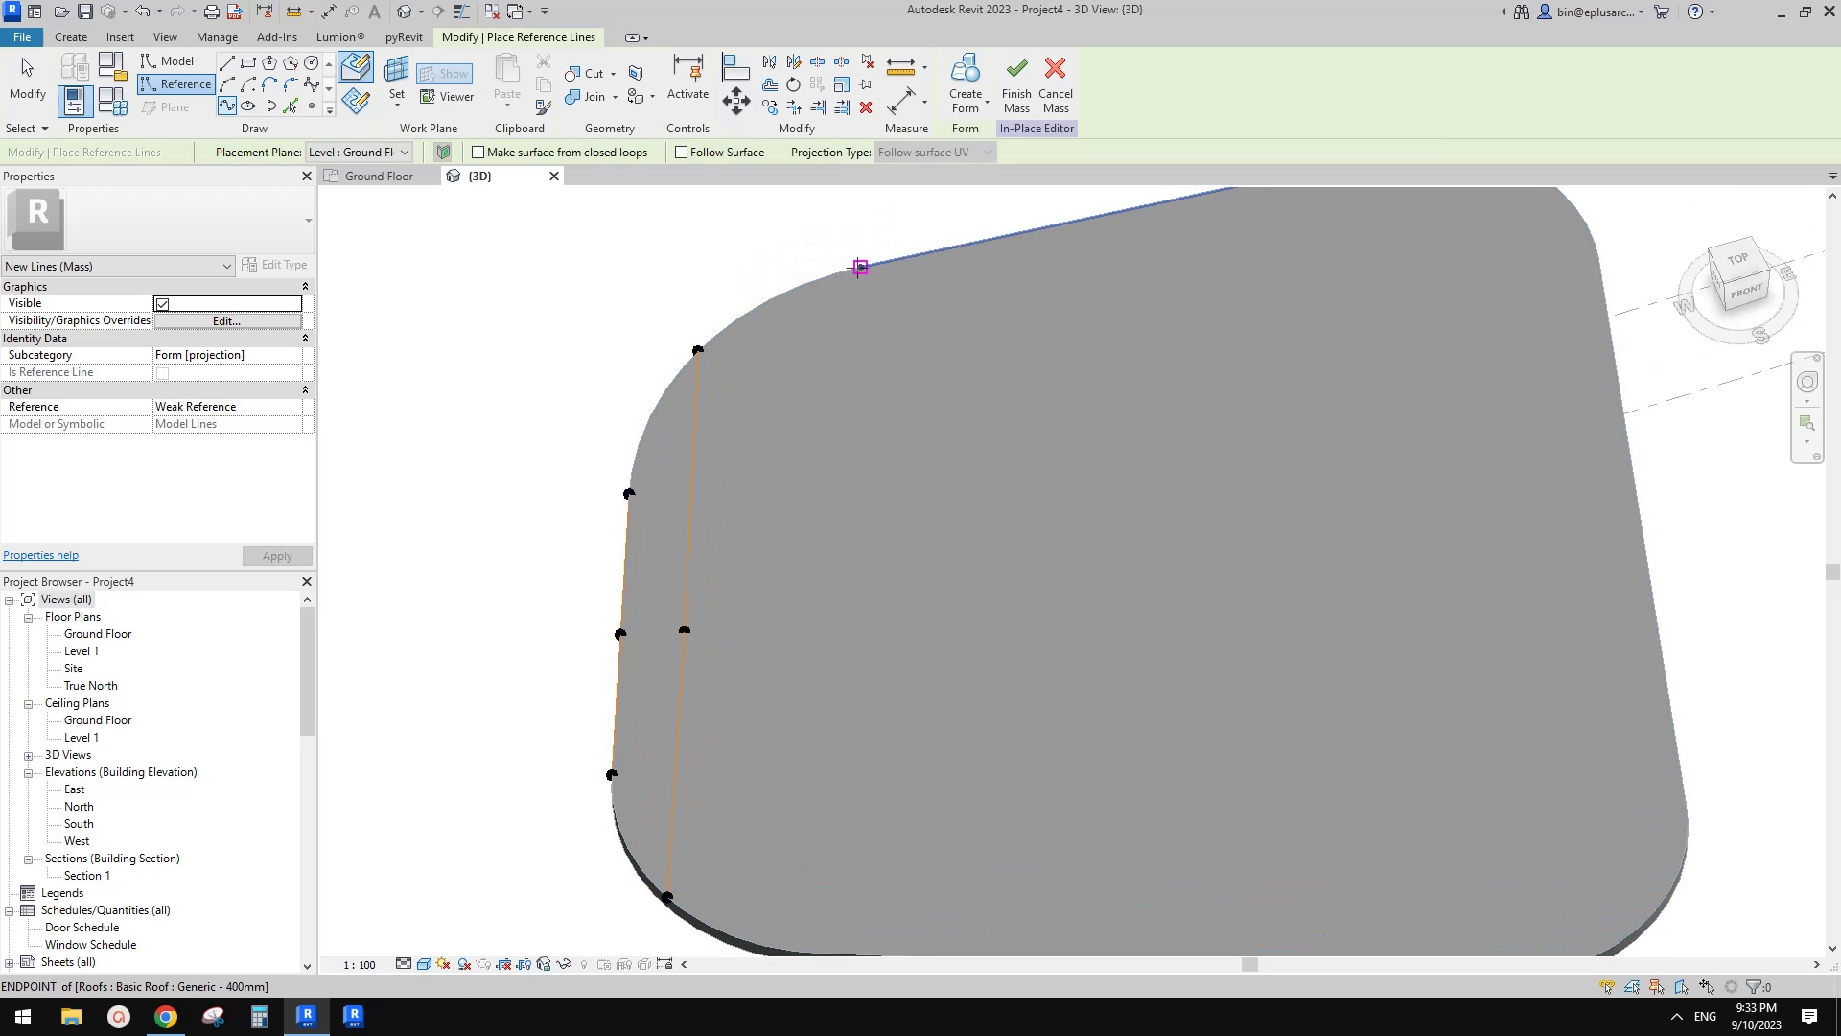
{"action": "left_click", "coordinate": [860, 268]}
{"action": "scroll", "coordinate": [860, 268], "scroll_direction": "down", "scroll_amount": 2}
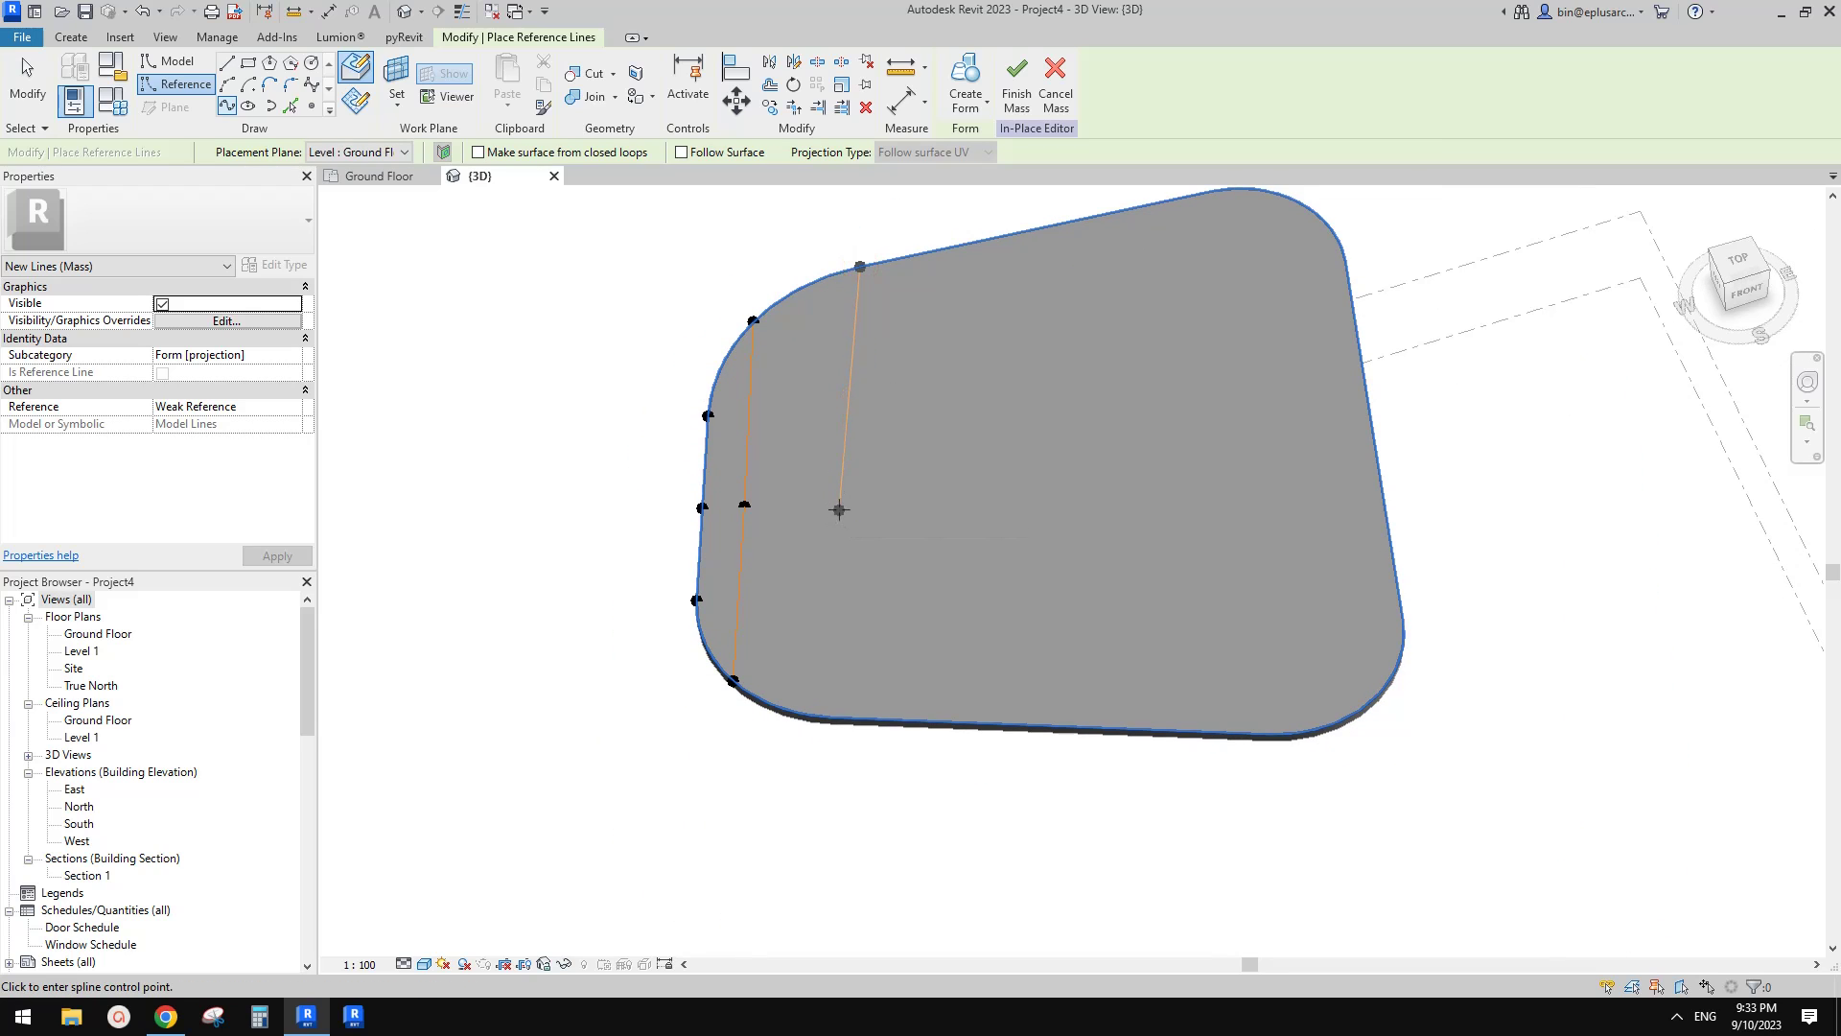
{"action": "left_click", "coordinate": [843, 507]}
{"action": "left_click", "coordinate": [832, 717]}
{"action": "key", "text": "Escape"}
- Draw two more three-point reference splines across the middle of the roof, spaced apart, from the north edge to the south edge
{"action": "middle_click_drag", "start_coordinate": [959, 251], "coordinate": [944, 301]}
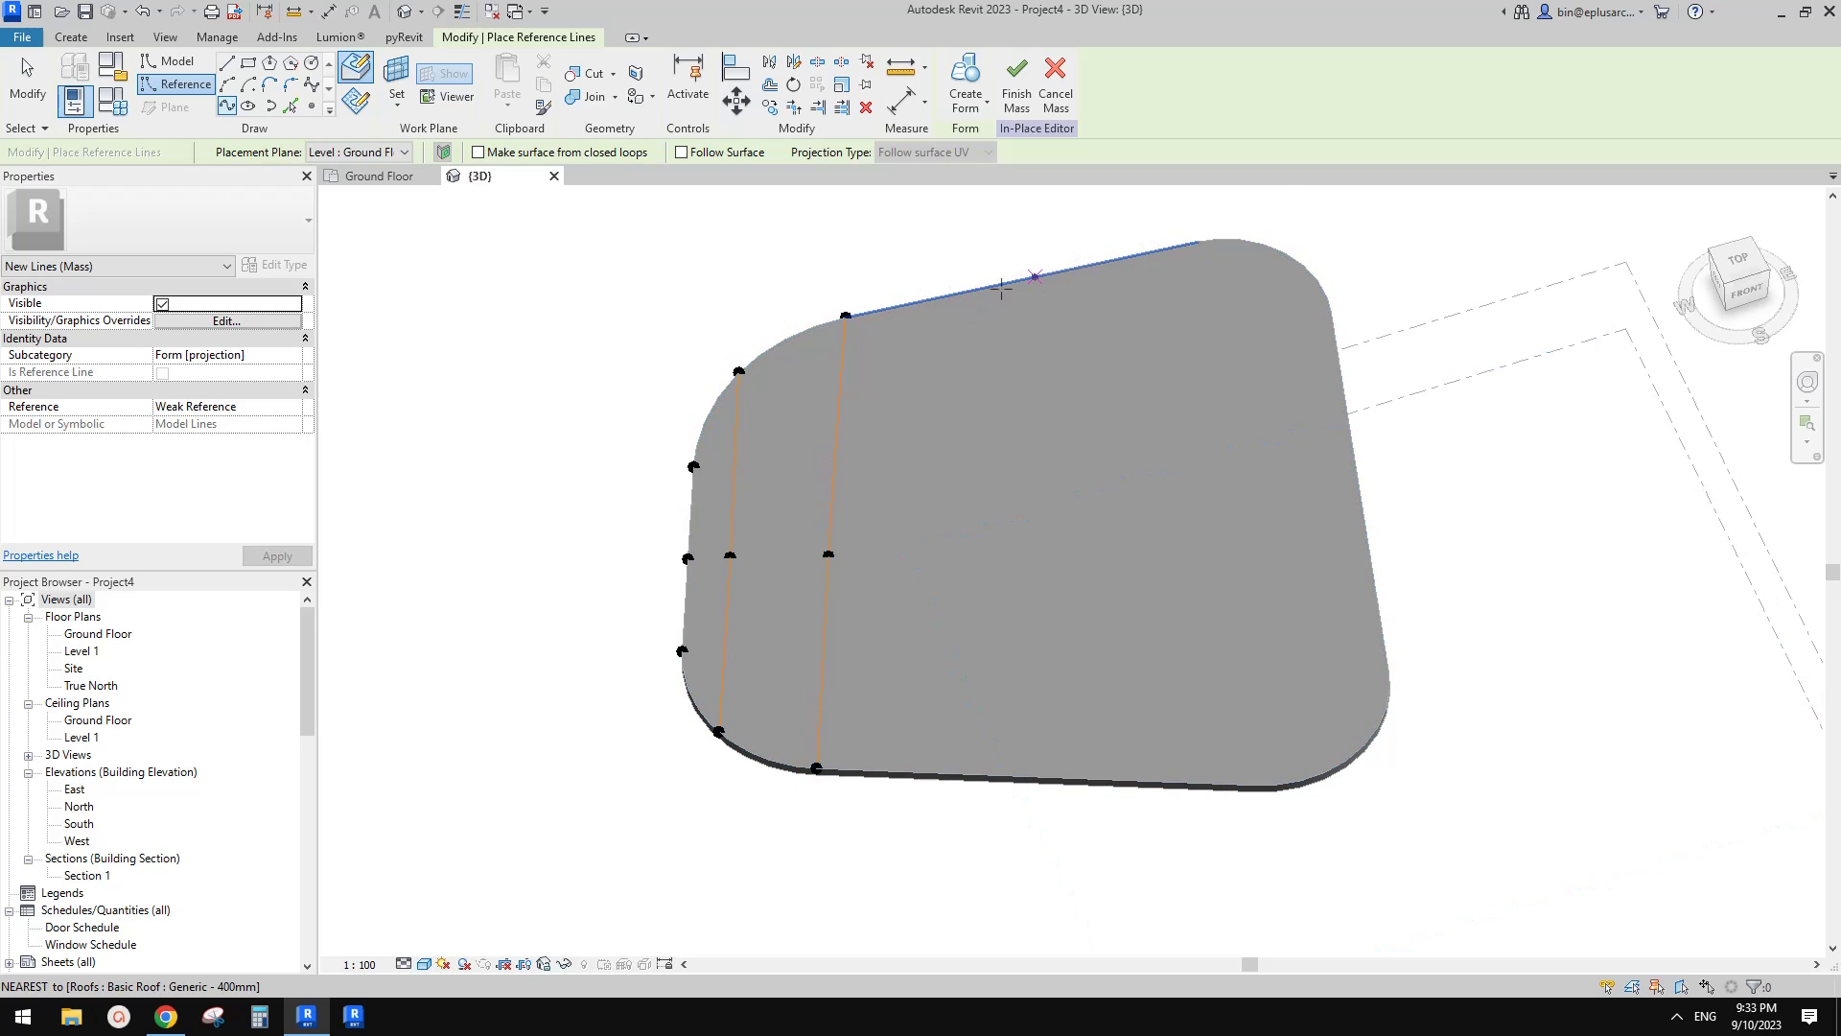
{"action": "left_click", "coordinate": [945, 295]}
{"action": "left_click", "coordinate": [937, 548]}
{"action": "key", "text": "Escape"}
{"action": "left_click", "coordinate": [1077, 268]}
{"action": "left_click", "coordinate": [1077, 441]}
{"action": "left_click", "coordinate": [1071, 538]}
{"action": "left_click", "coordinate": [1085, 778]}
{"action": "key", "text": "Escape"}
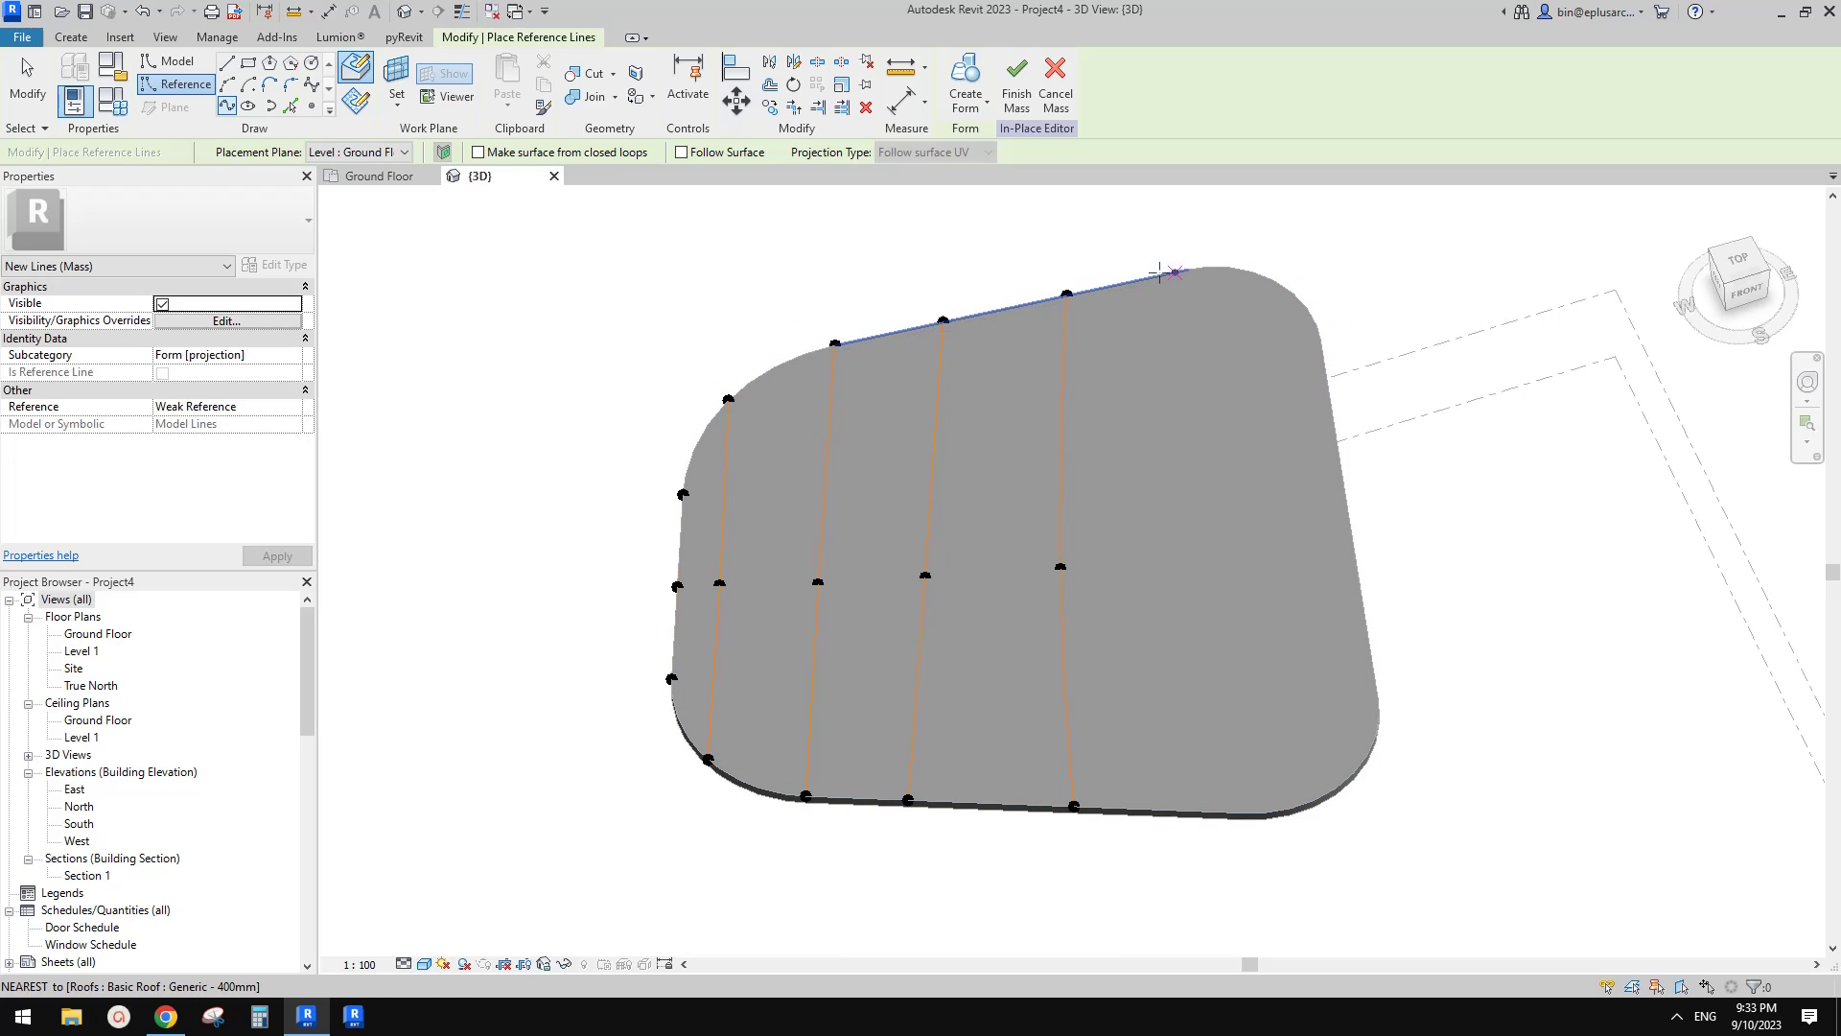
- Draw two three-point reference splines near the roof's east end, one where the corner arcs begin and one across the arcs
{"action": "left_click", "coordinate": [1186, 270]}
{"action": "left_click", "coordinate": [1200, 554]}
{"action": "left_click", "coordinate": [1245, 813]}
{"action": "key", "text": "Escape"}
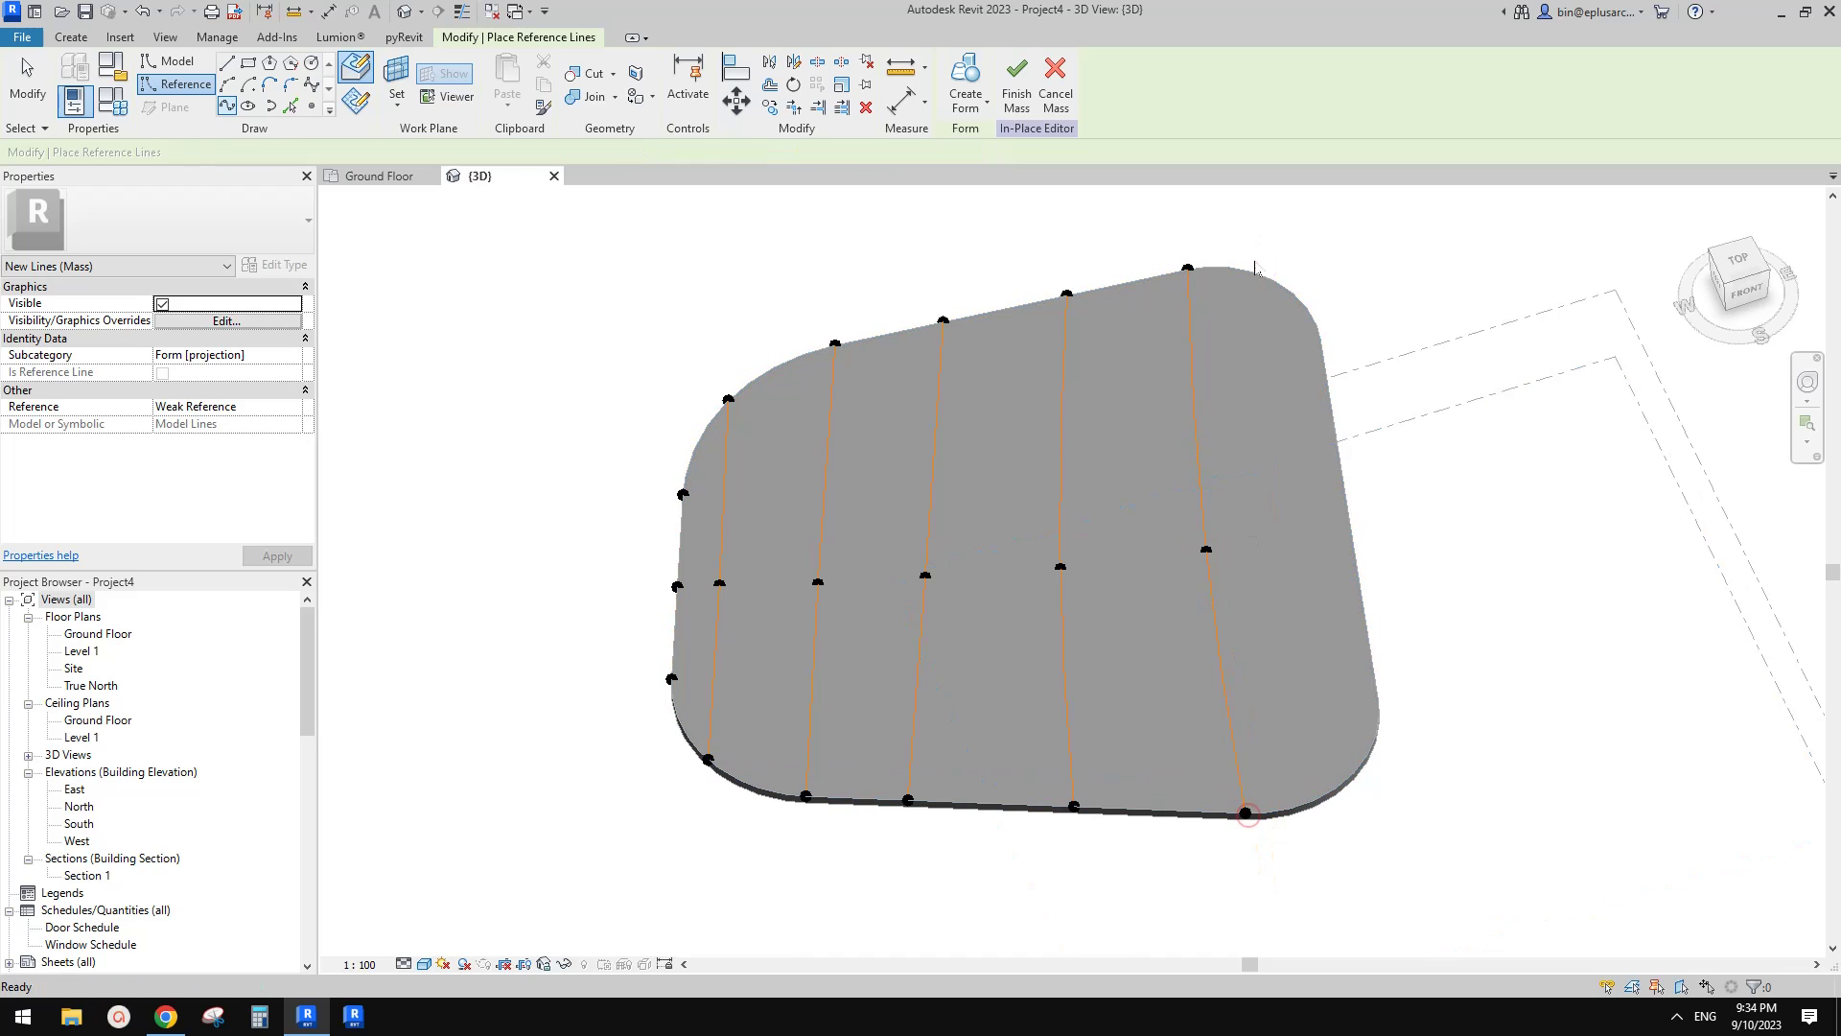
{"action": "left_click", "coordinate": [1288, 540]}
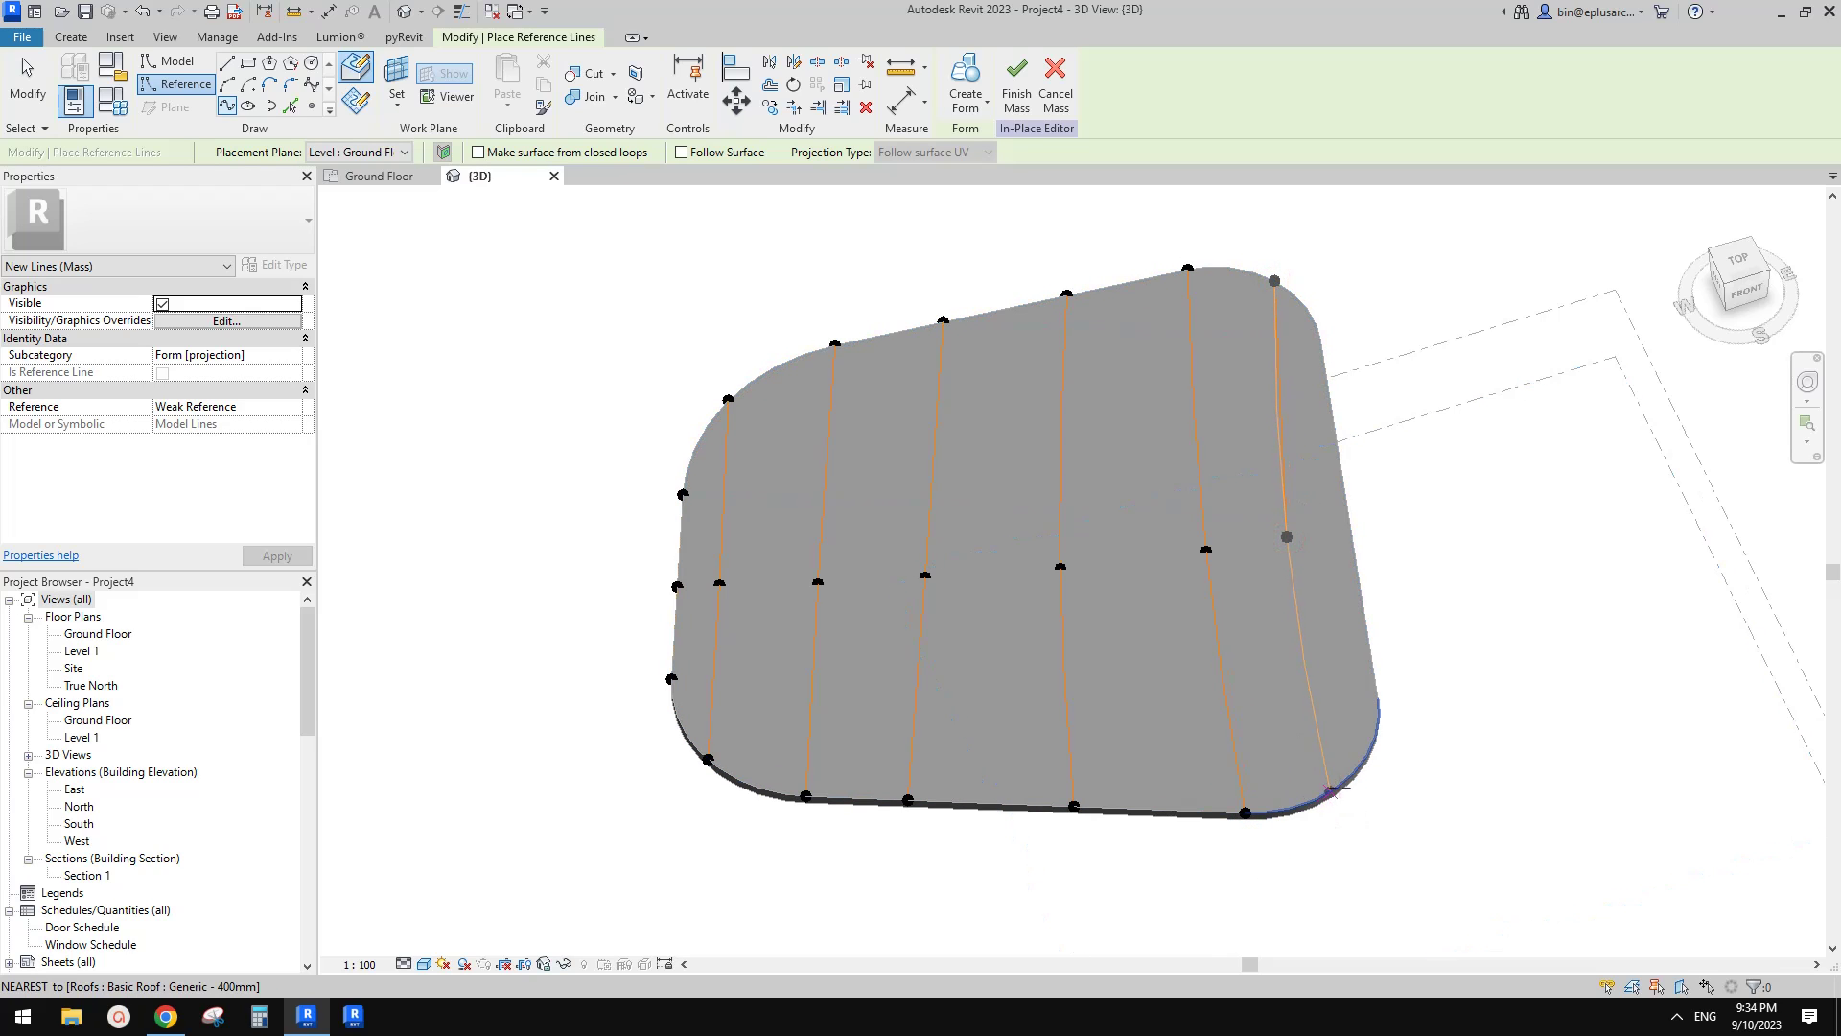
{"action": "left_click", "coordinate": [1345, 780]}
{"action": "key", "text": "Escape"}
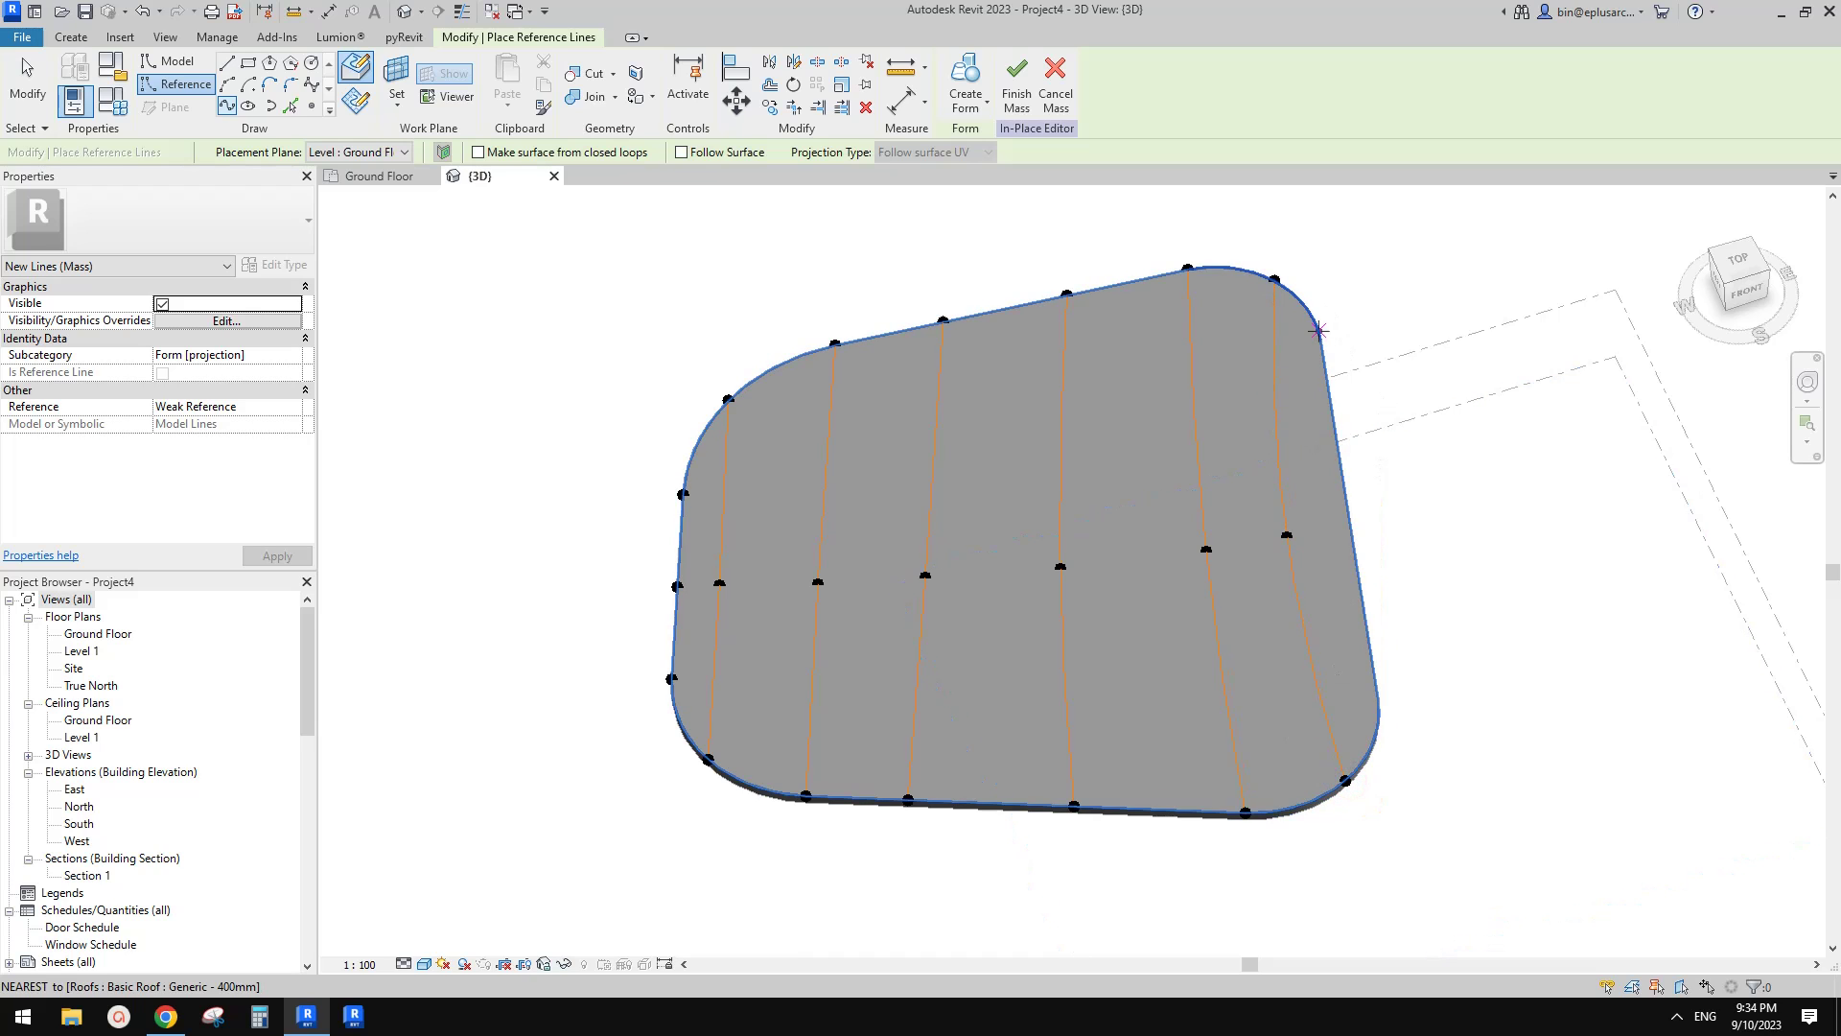
- Draw a three-point reference spline along the roof's straight east edge and end the spline command
{"action": "left_click", "coordinate": [1321, 340]}
{"action": "left_click", "coordinate": [1350, 525]}
{"action": "left_click", "coordinate": [1383, 638]}
{"action": "left_click", "coordinate": [1378, 707]}
{"action": "key", "text": "Escape"}
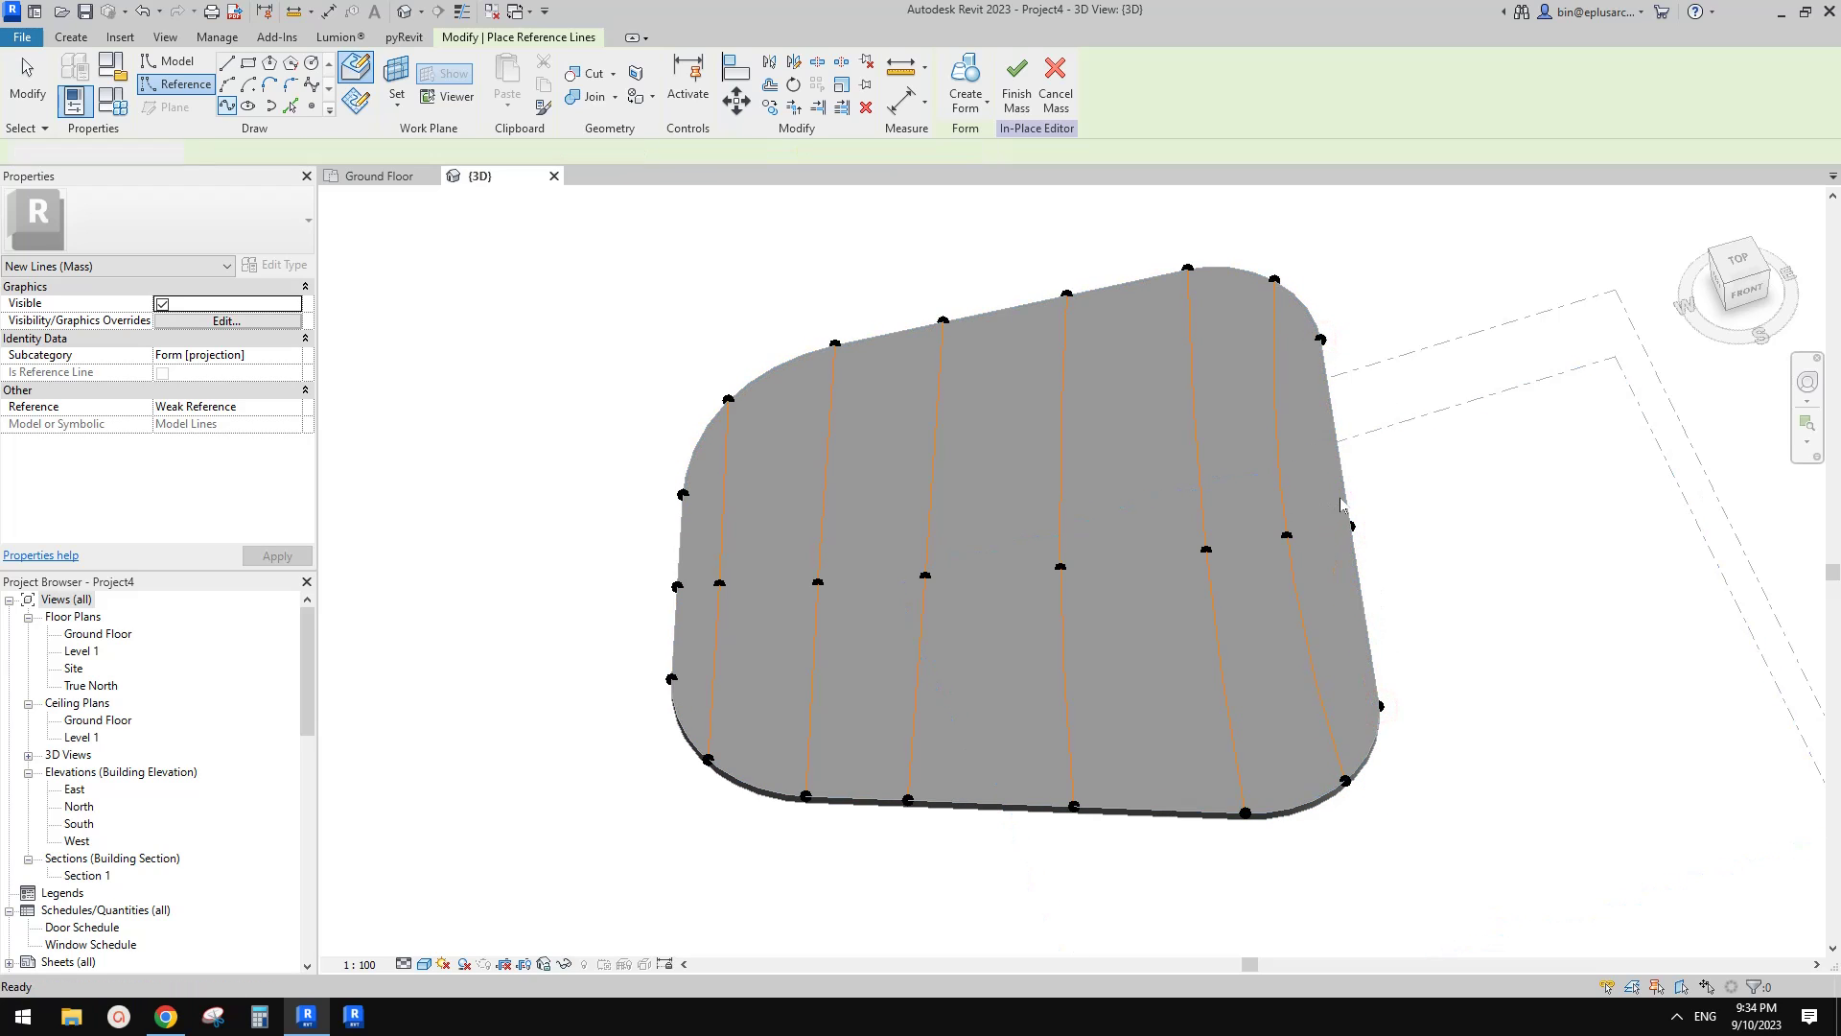
{"action": "key", "text": "Escape"}
- Select all the reference splines and inspect their layout on the roof from several angles
{"action": "scroll", "coordinate": [1322, 530], "scroll_direction": "down", "scroll_amount": 2}
{"action": "mouse_move", "coordinate": [1320, 523]}
{"action": "middle_mouse_down", "text": "shift"}
{"action": "mouse_move", "coordinate": [1324, 388]}
{"action": "mouse_move", "coordinate": [1318, 554]}
{"action": "middle_mouse_up", "text": "shift"}
{"action": "left_click_drag", "start_coordinate": [1413, 501], "coordinate": [842, 521]}
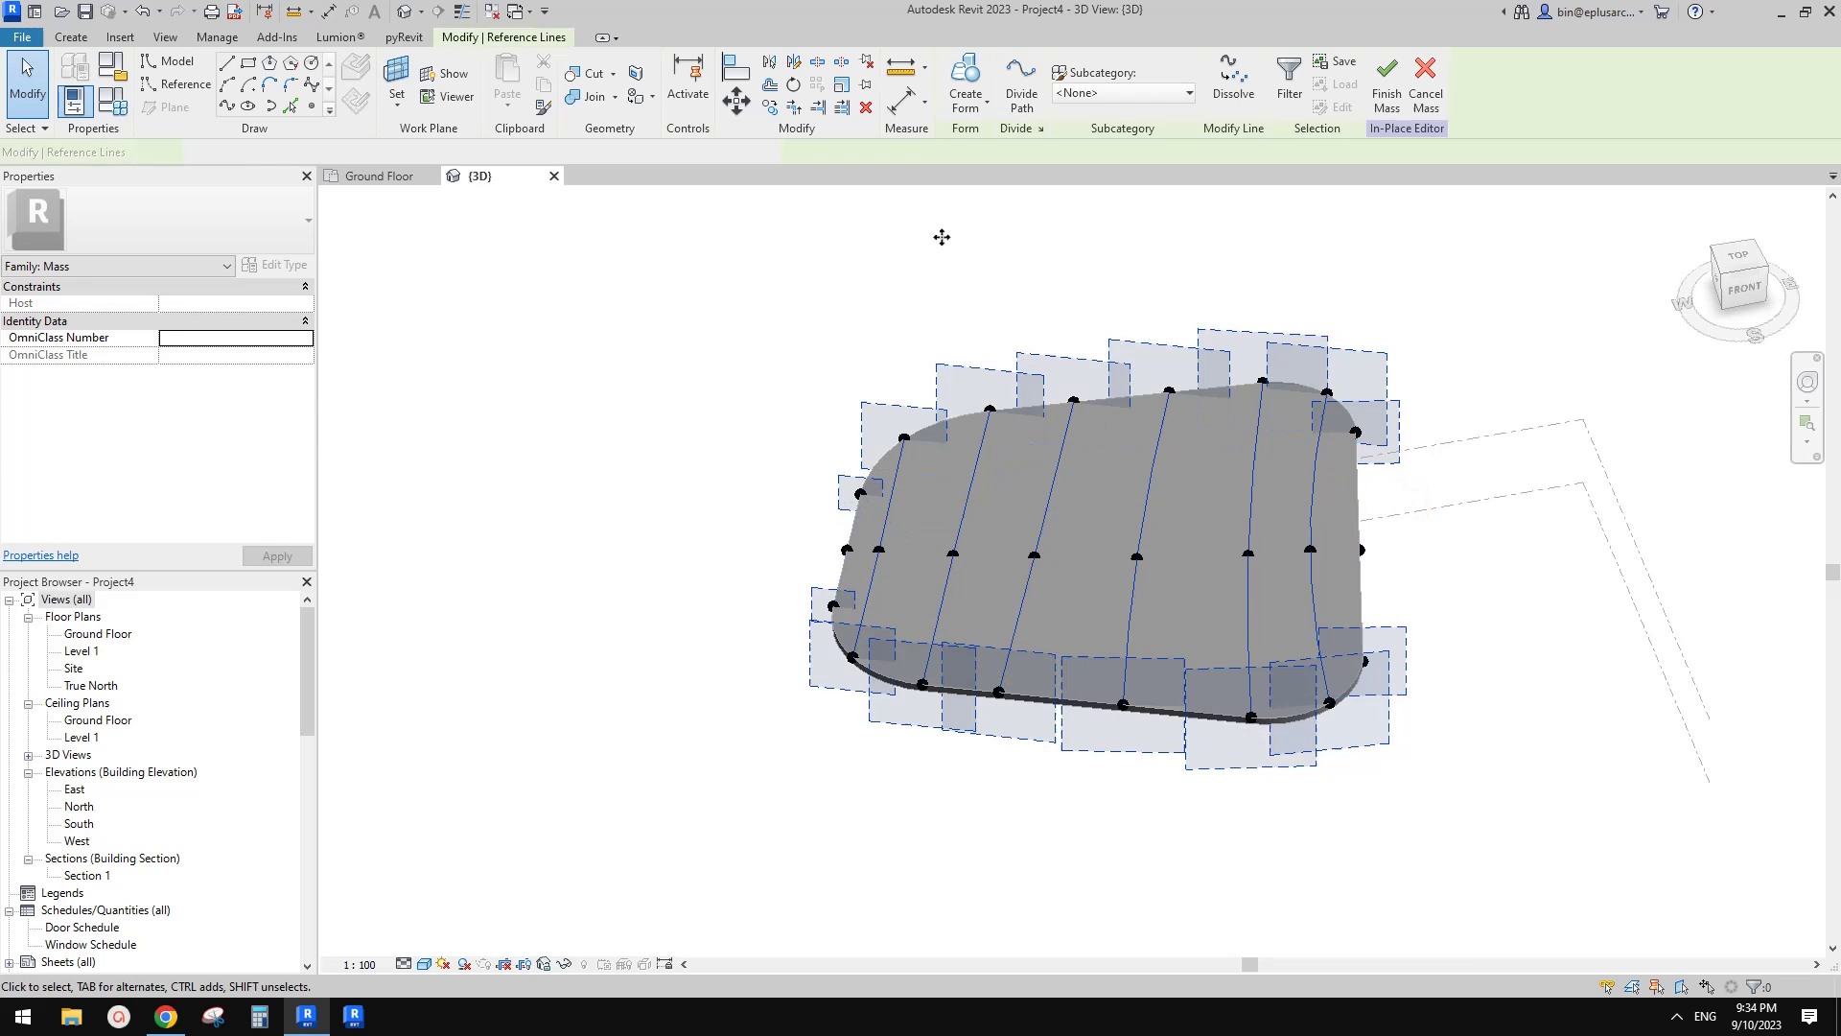
{"action": "middle_click_drag", "start_coordinate": [1414, 583], "coordinate": [1079, 550], "text": "shift"}
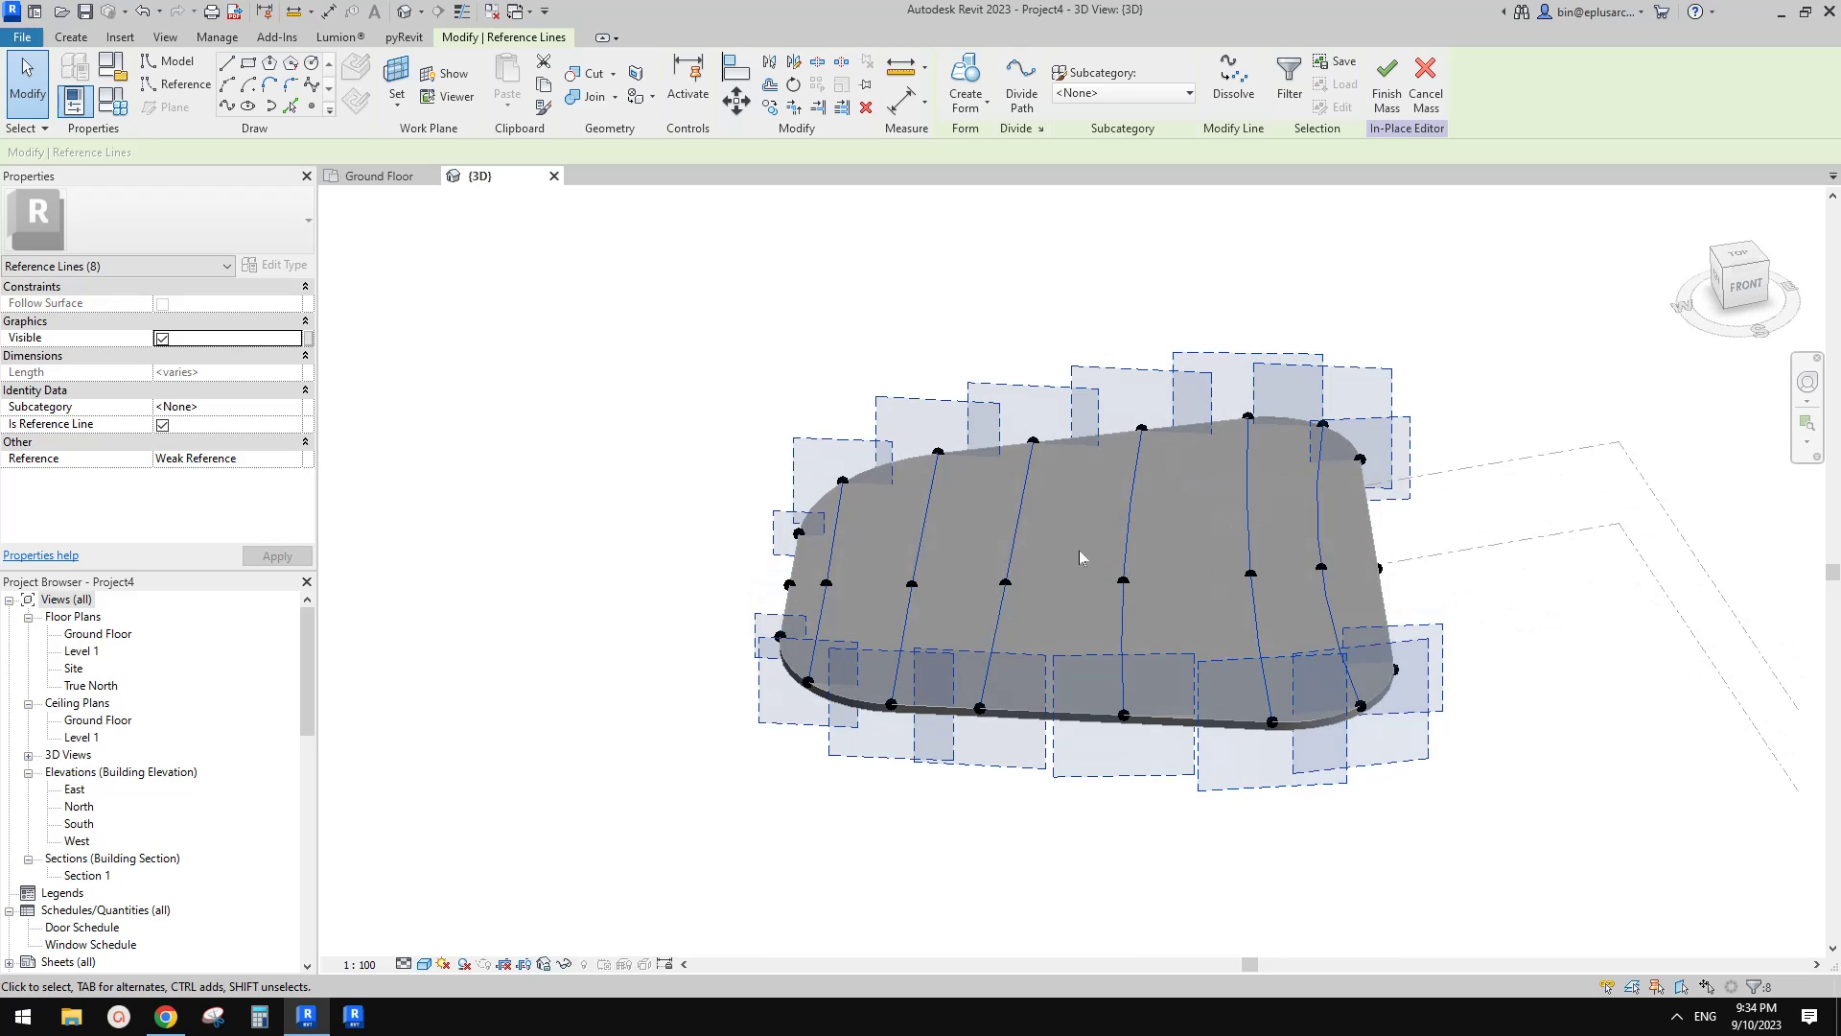
{"action": "middle_click_drag", "start_coordinate": [1245, 547], "coordinate": [1243, 632], "text": "shift"}
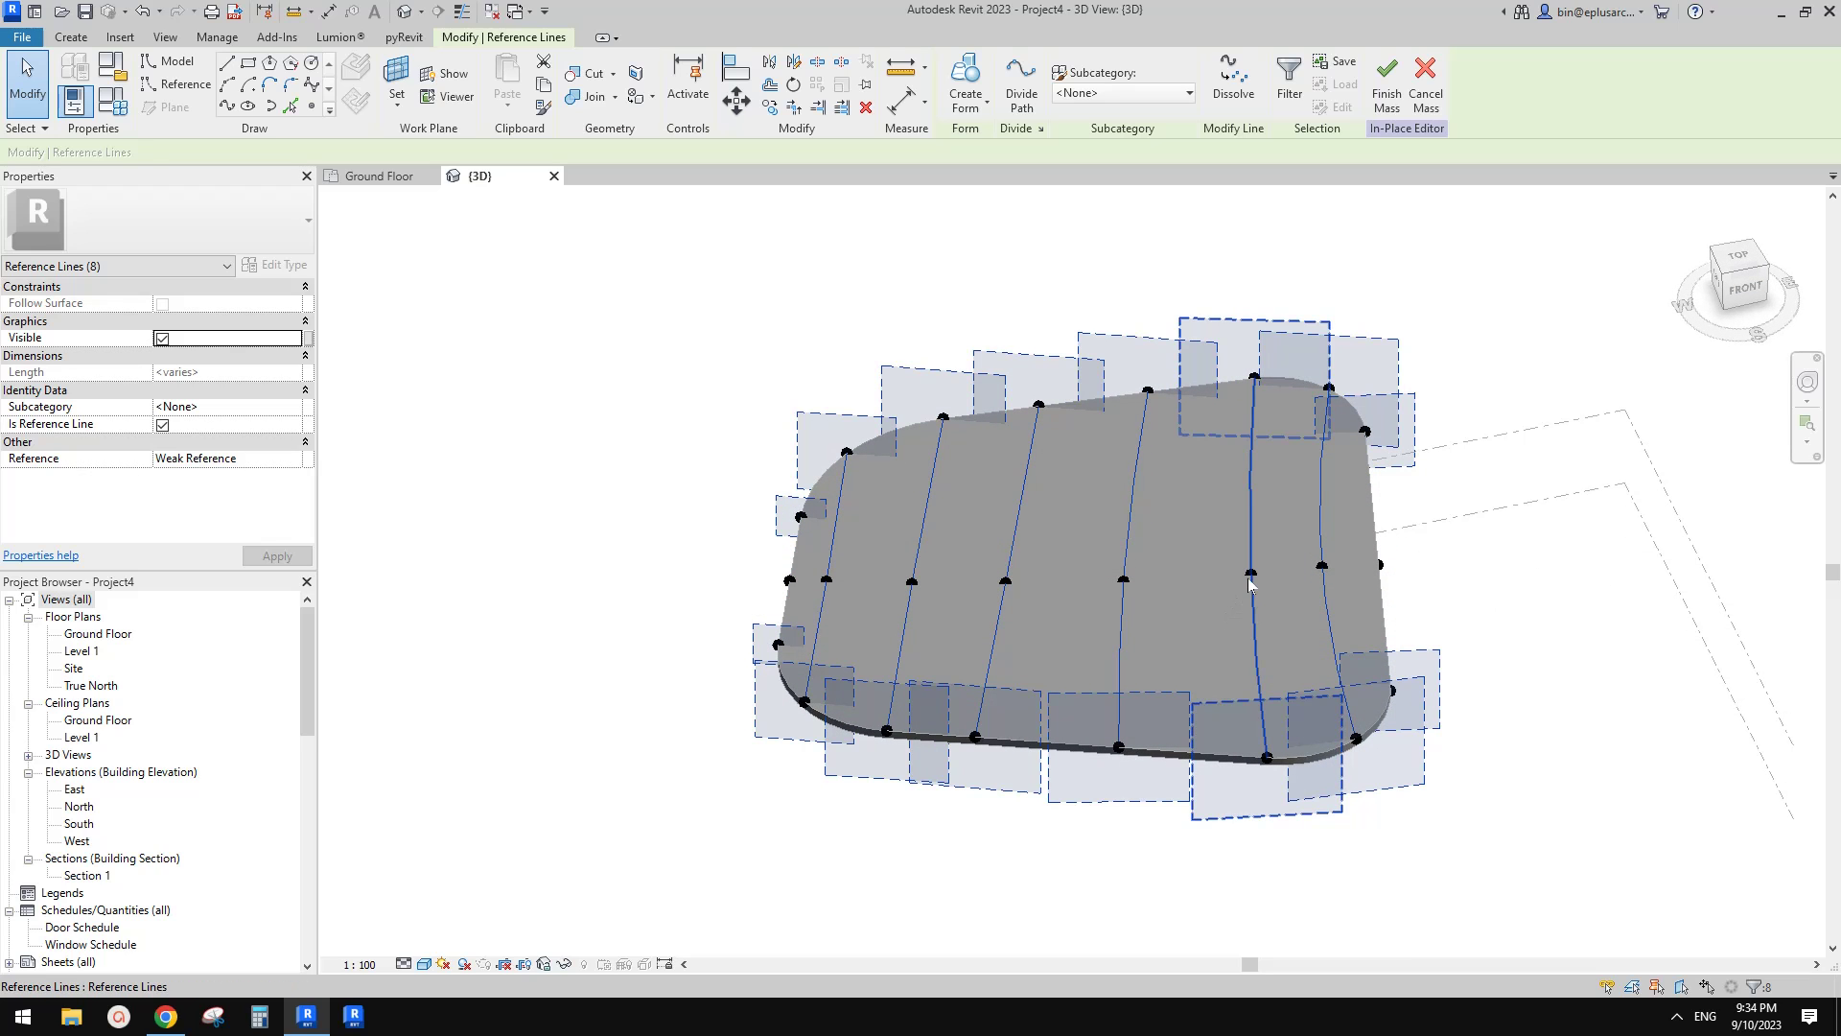
{"action": "key", "text": "Escape"}
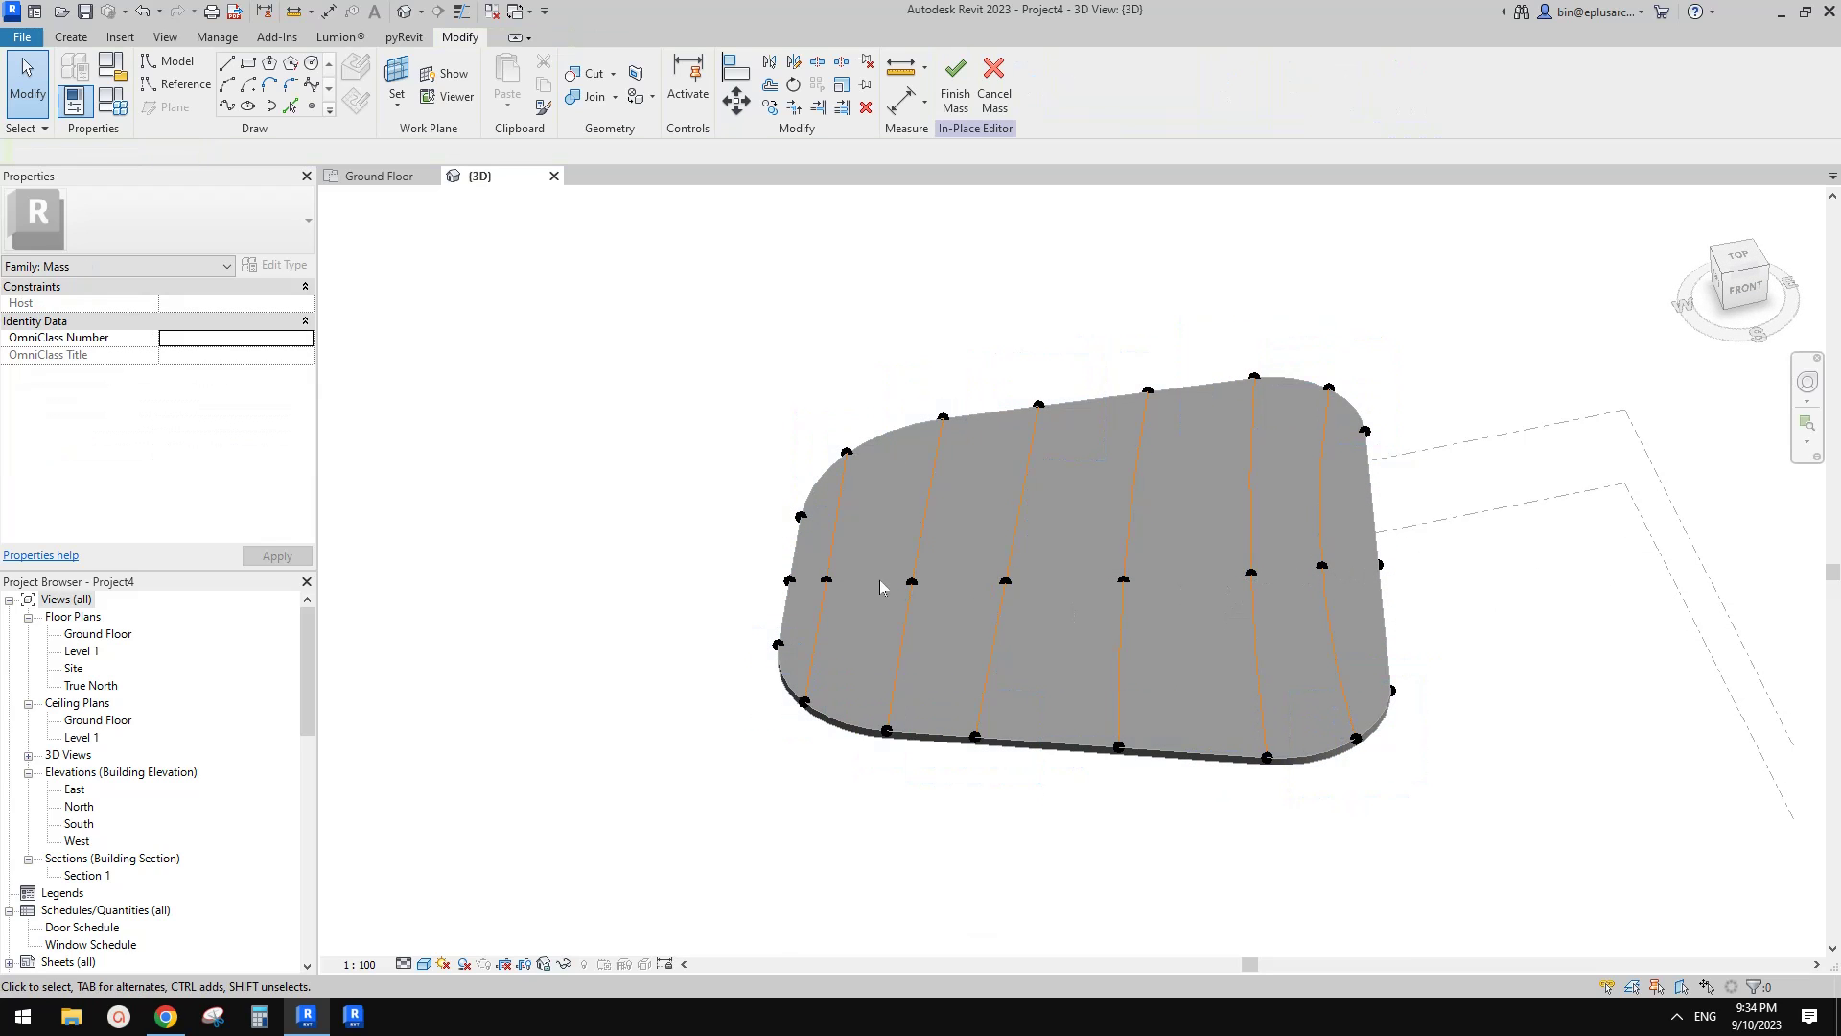
{"action": "middle_click_drag", "start_coordinate": [1122, 580], "coordinate": [1222, 456], "text": "shift"}
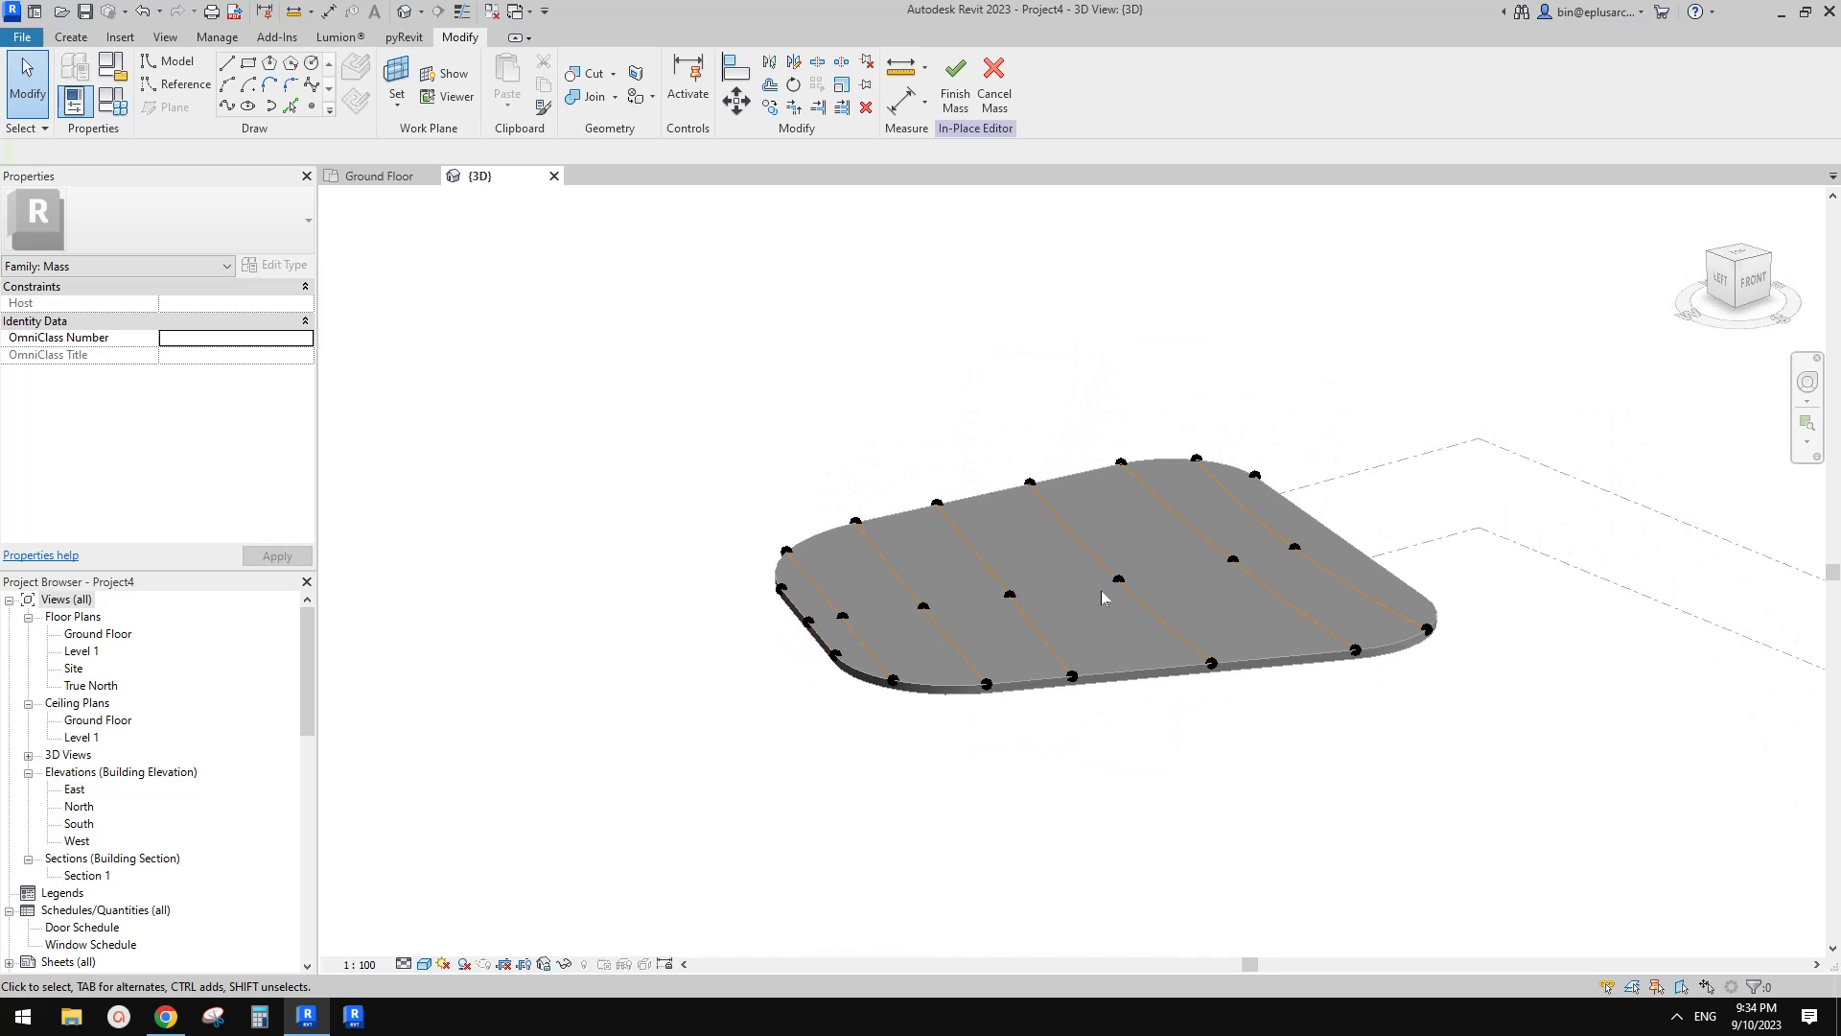
{"action": "middle_click_drag", "start_coordinate": [1103, 598], "coordinate": [1159, 592], "text": "shift"}
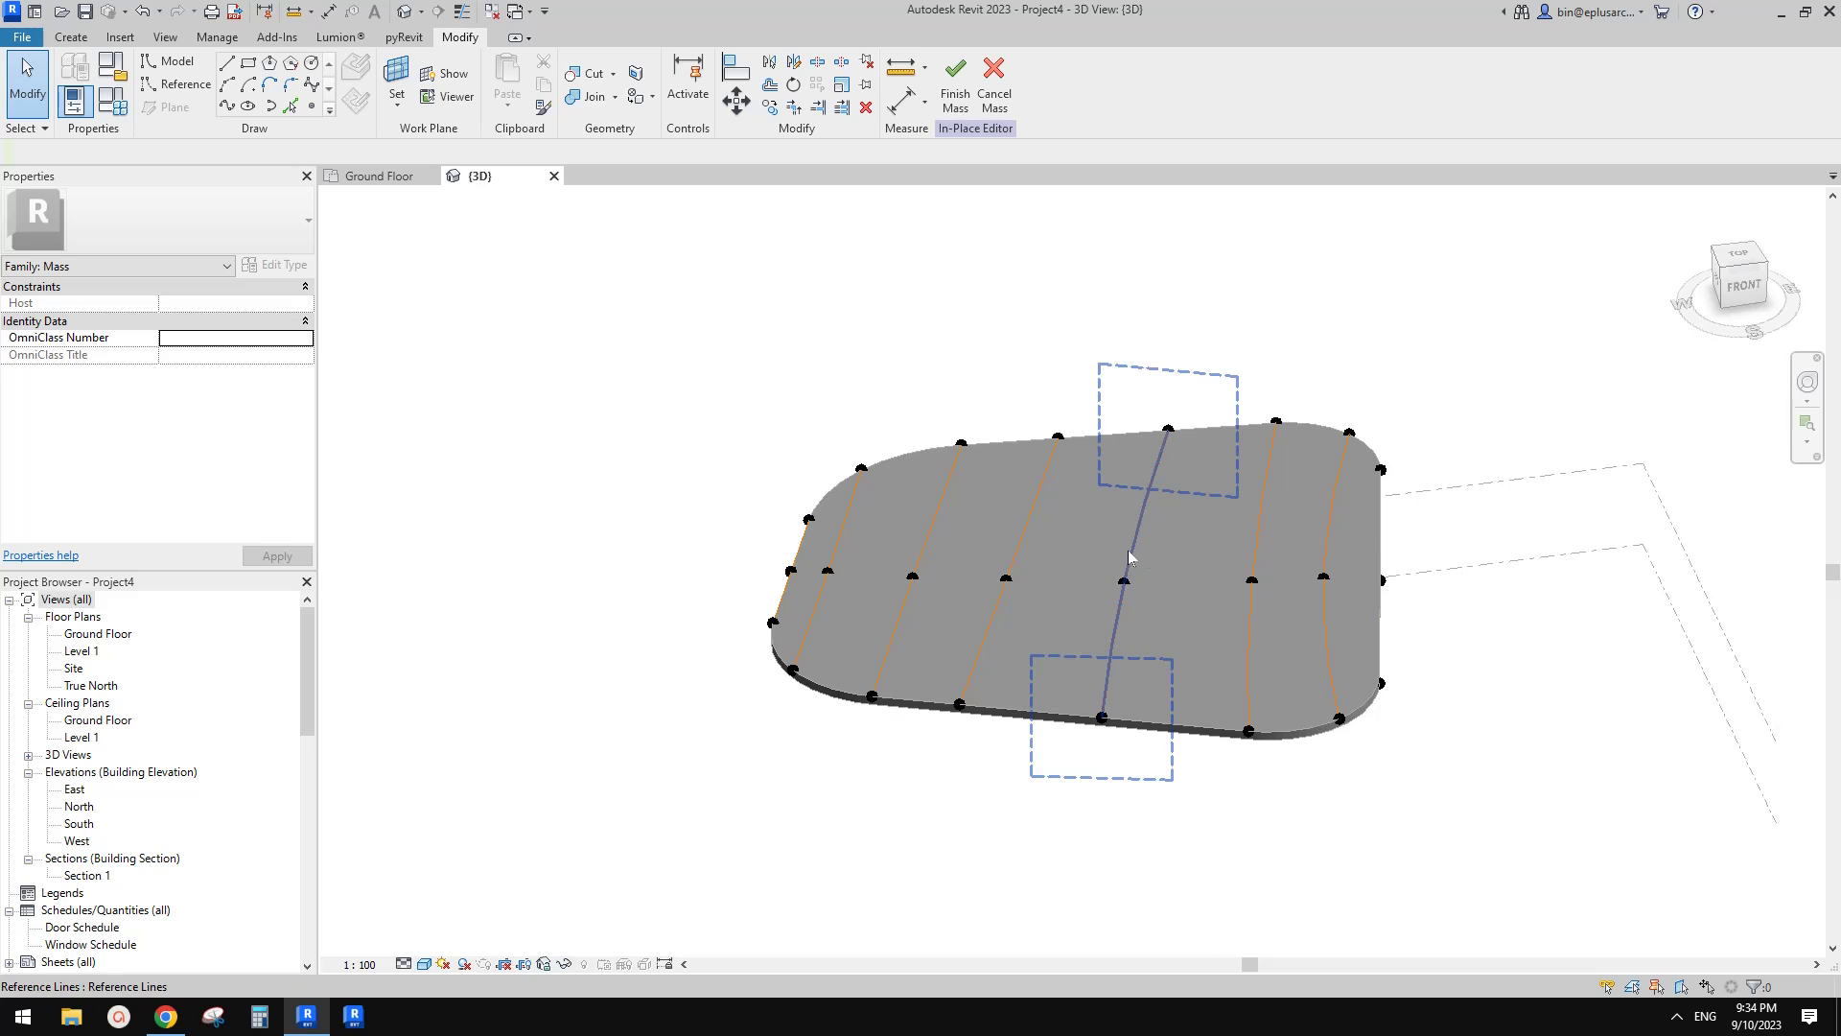
- Shift the middle reference point of the fourth spline from the west slightly along the roof surface
{"action": "middle_click_drag", "start_coordinate": [1012, 583], "coordinate": [1073, 555]}
{"action": "left_click", "coordinate": [1072, 554]}
{"action": "middle_click_drag", "start_coordinate": [1195, 559], "coordinate": [1048, 548]}
{"action": "scroll", "coordinate": [1044, 541], "scroll_direction": "up", "scroll_amount": 2}
{"action": "middle_click_drag", "start_coordinate": [993, 605], "coordinate": [962, 586], "text": "shift"}
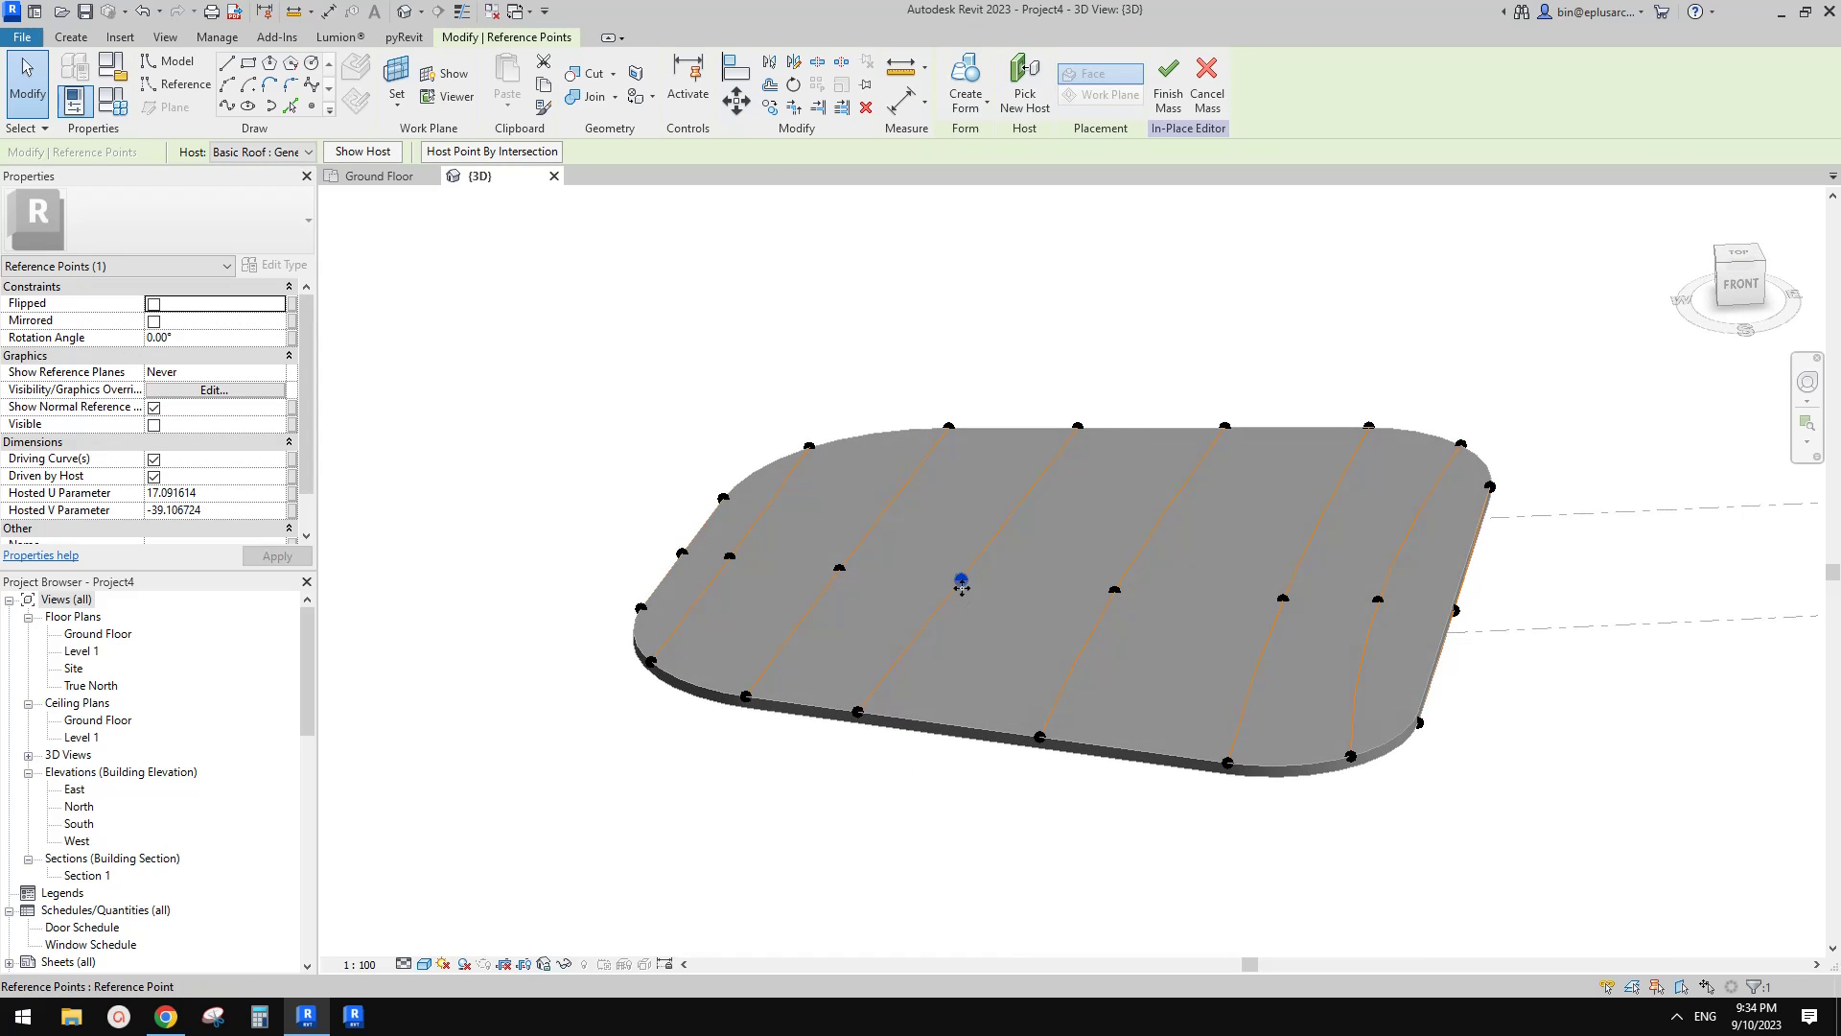
{"action": "mouse_move", "coordinate": [962, 580]}
{"action": "left_mouse_down"}
{"action": "mouse_move", "coordinate": [1003, 556]}
{"action": "mouse_move", "coordinate": [1003, 575]}
{"action": "mouse_move", "coordinate": [962, 577]}
{"action": "left_mouse_up"}
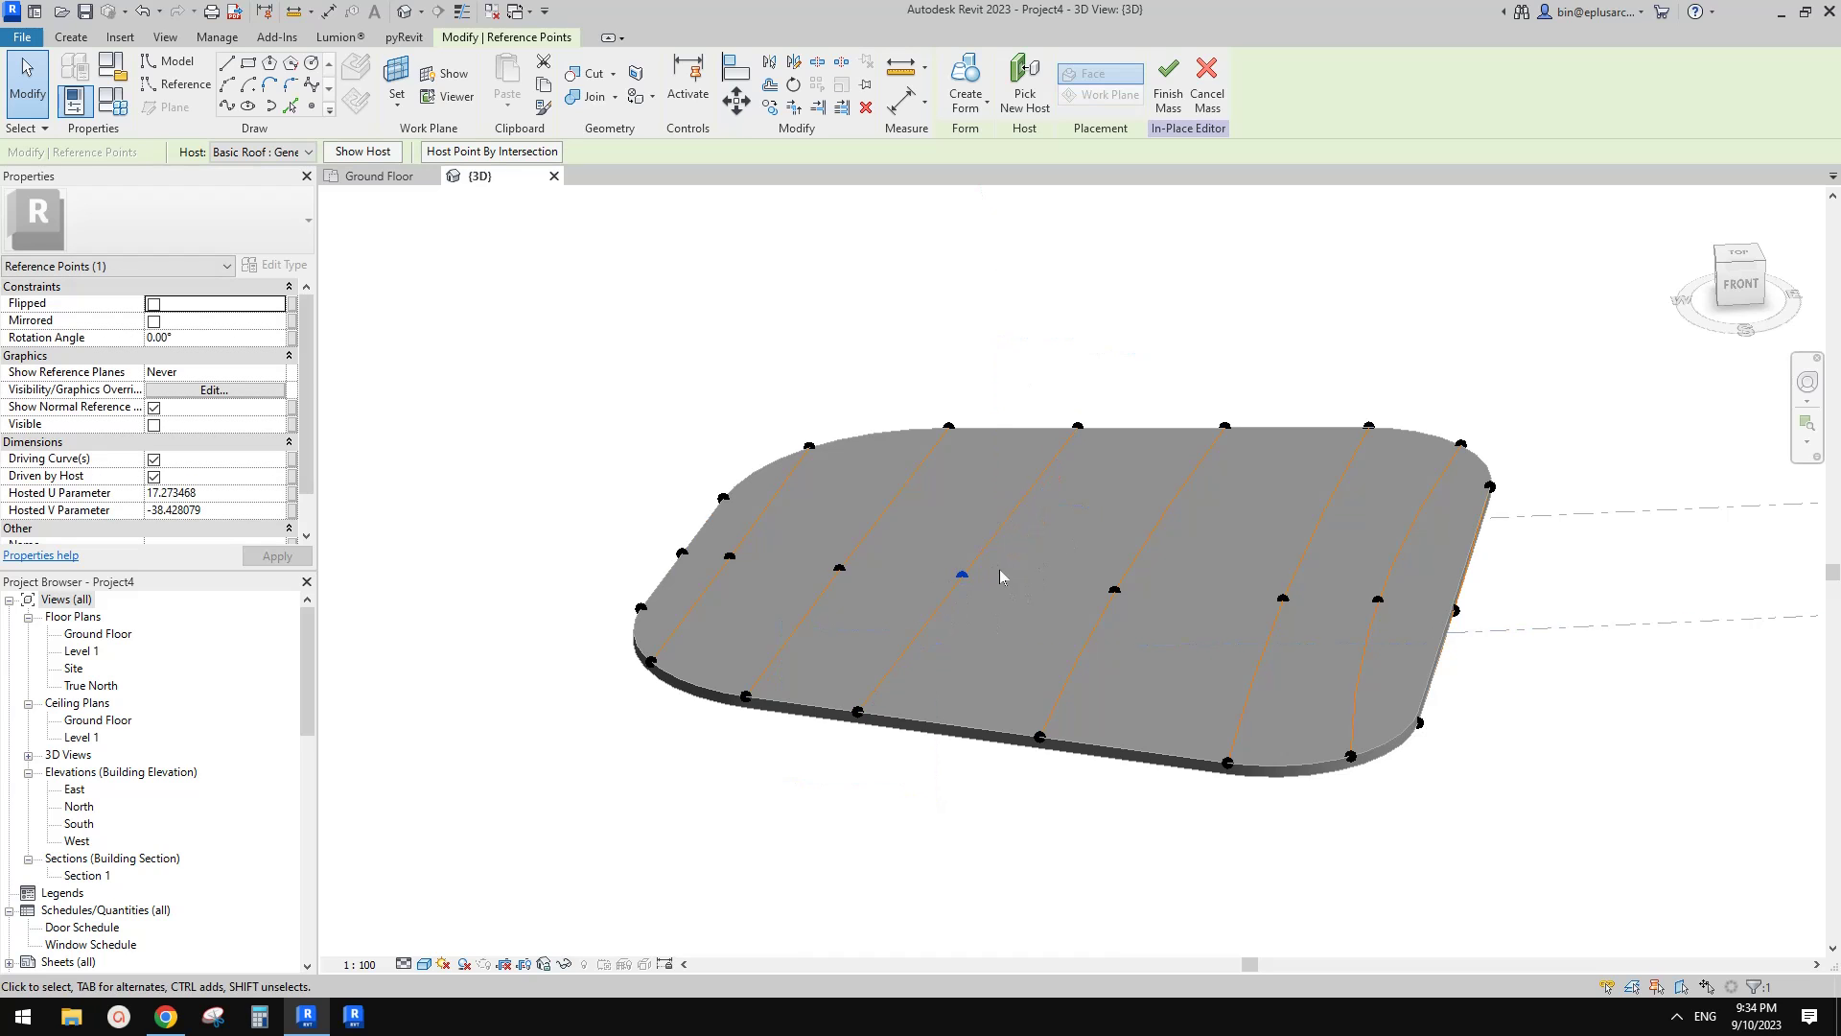
- Set the selected middle point's host to <not associated> and raise it slightly above the roof so its spline arches
{"action": "middle_click_drag", "start_coordinate": [966, 578], "coordinate": [1141, 441], "text": "shift"}
{"action": "middle_click_drag", "start_coordinate": [1093, 604], "coordinate": [877, 738], "text": "shift"}
{"action": "left_click", "coordinate": [283, 155]}
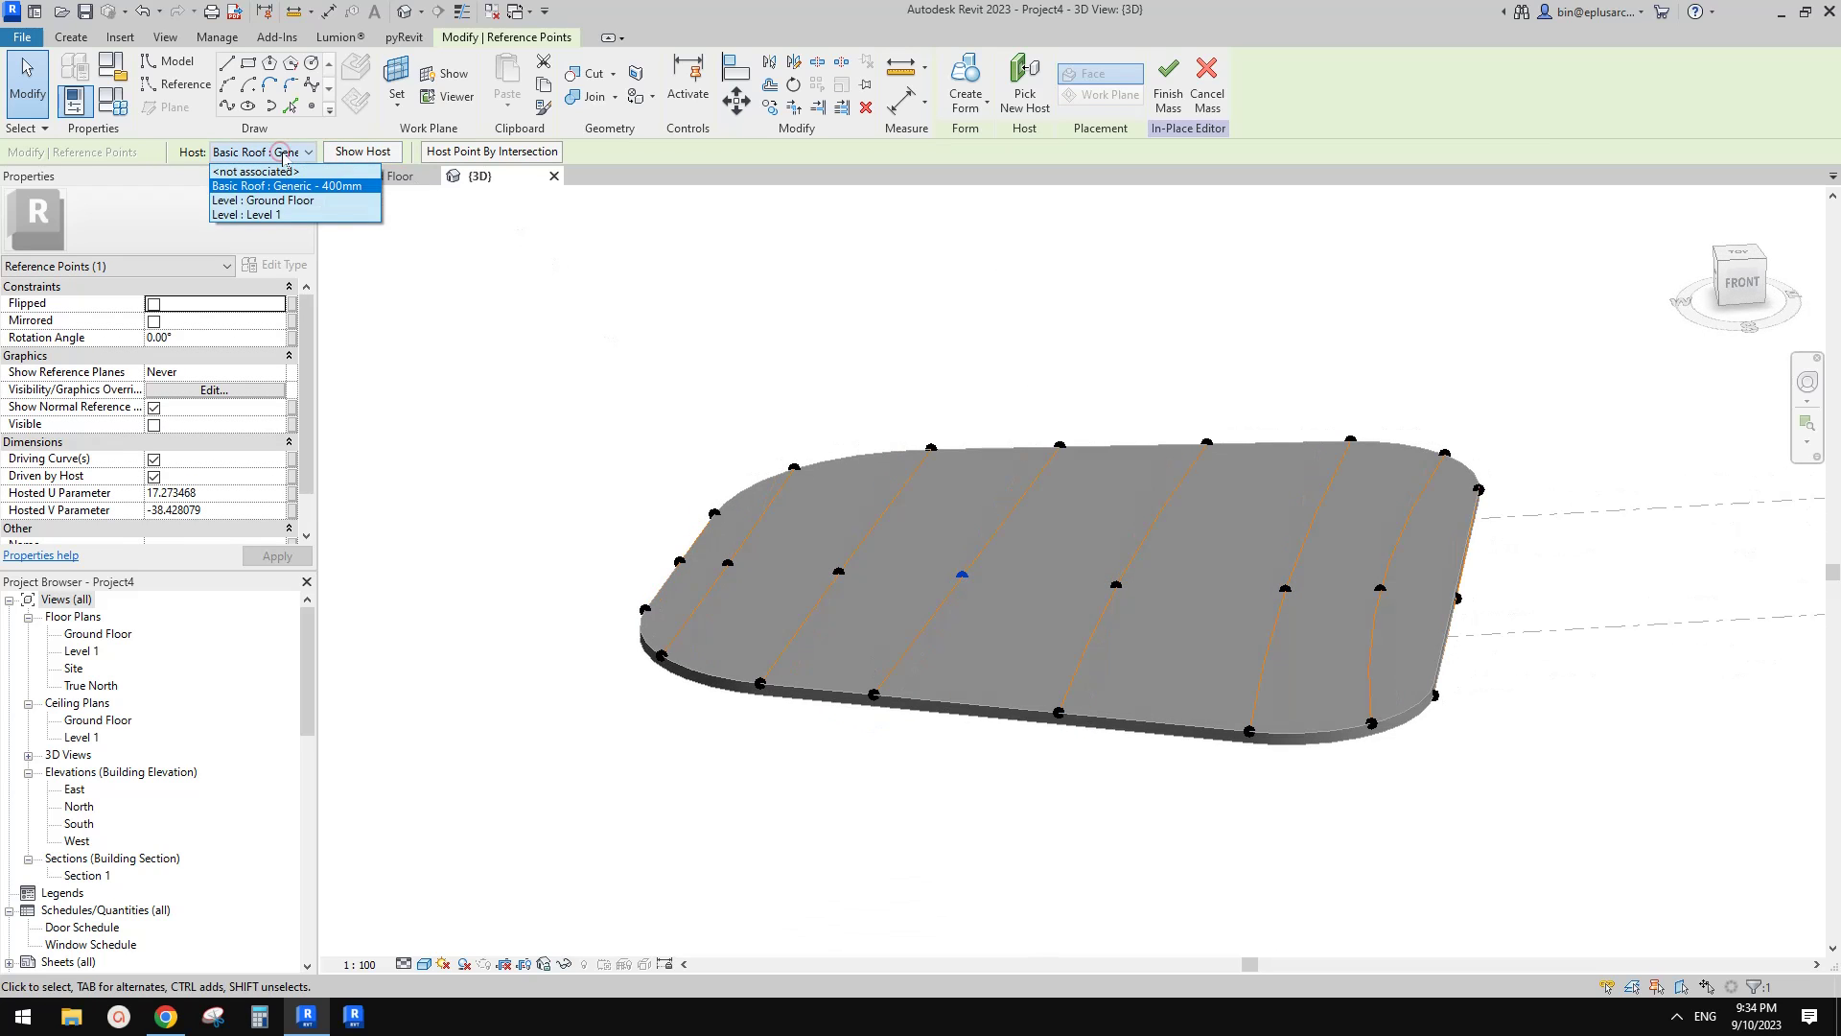
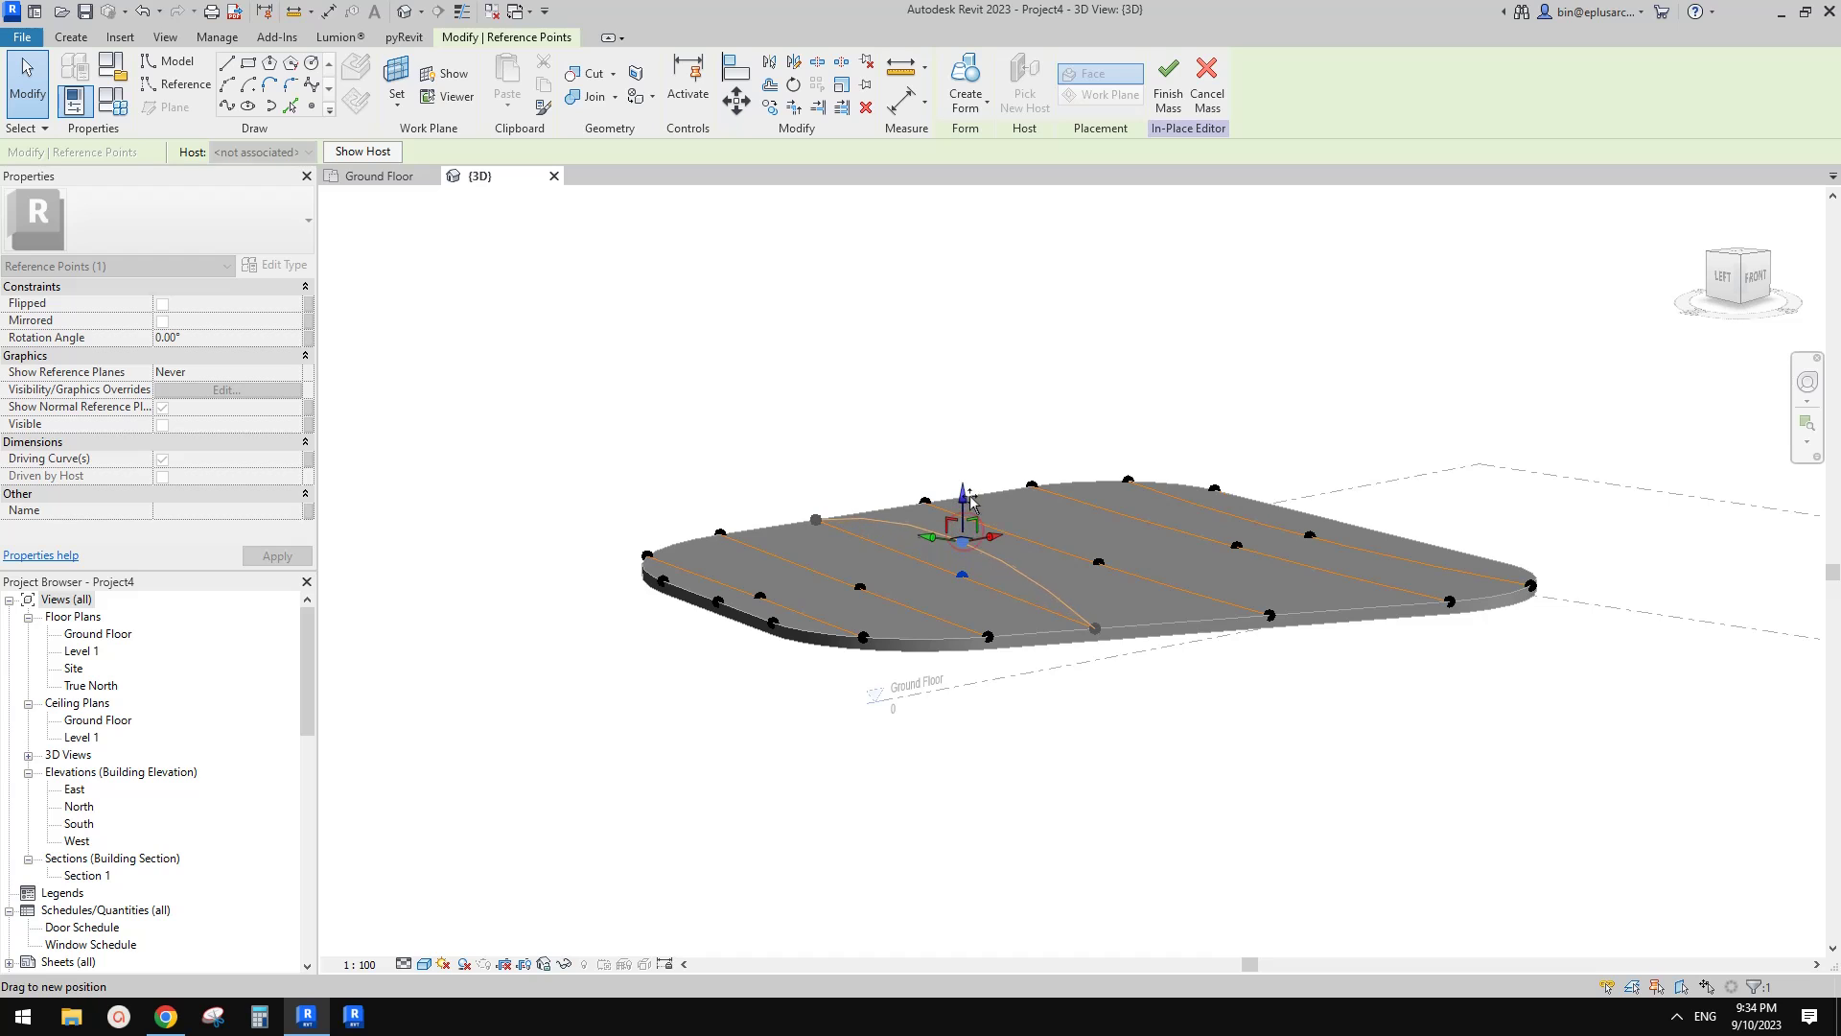
{"action": "key", "text": "Escape"}
- Check the reference splines by crossing selection and examine how their points sit along the roof's east edge
{"action": "middle_click_drag", "start_coordinate": [1015, 537], "coordinate": [1162, 566], "text": "shift"}
{"action": "left_click", "coordinate": [997, 532]}
{"action": "left_click", "coordinate": [1177, 719]}
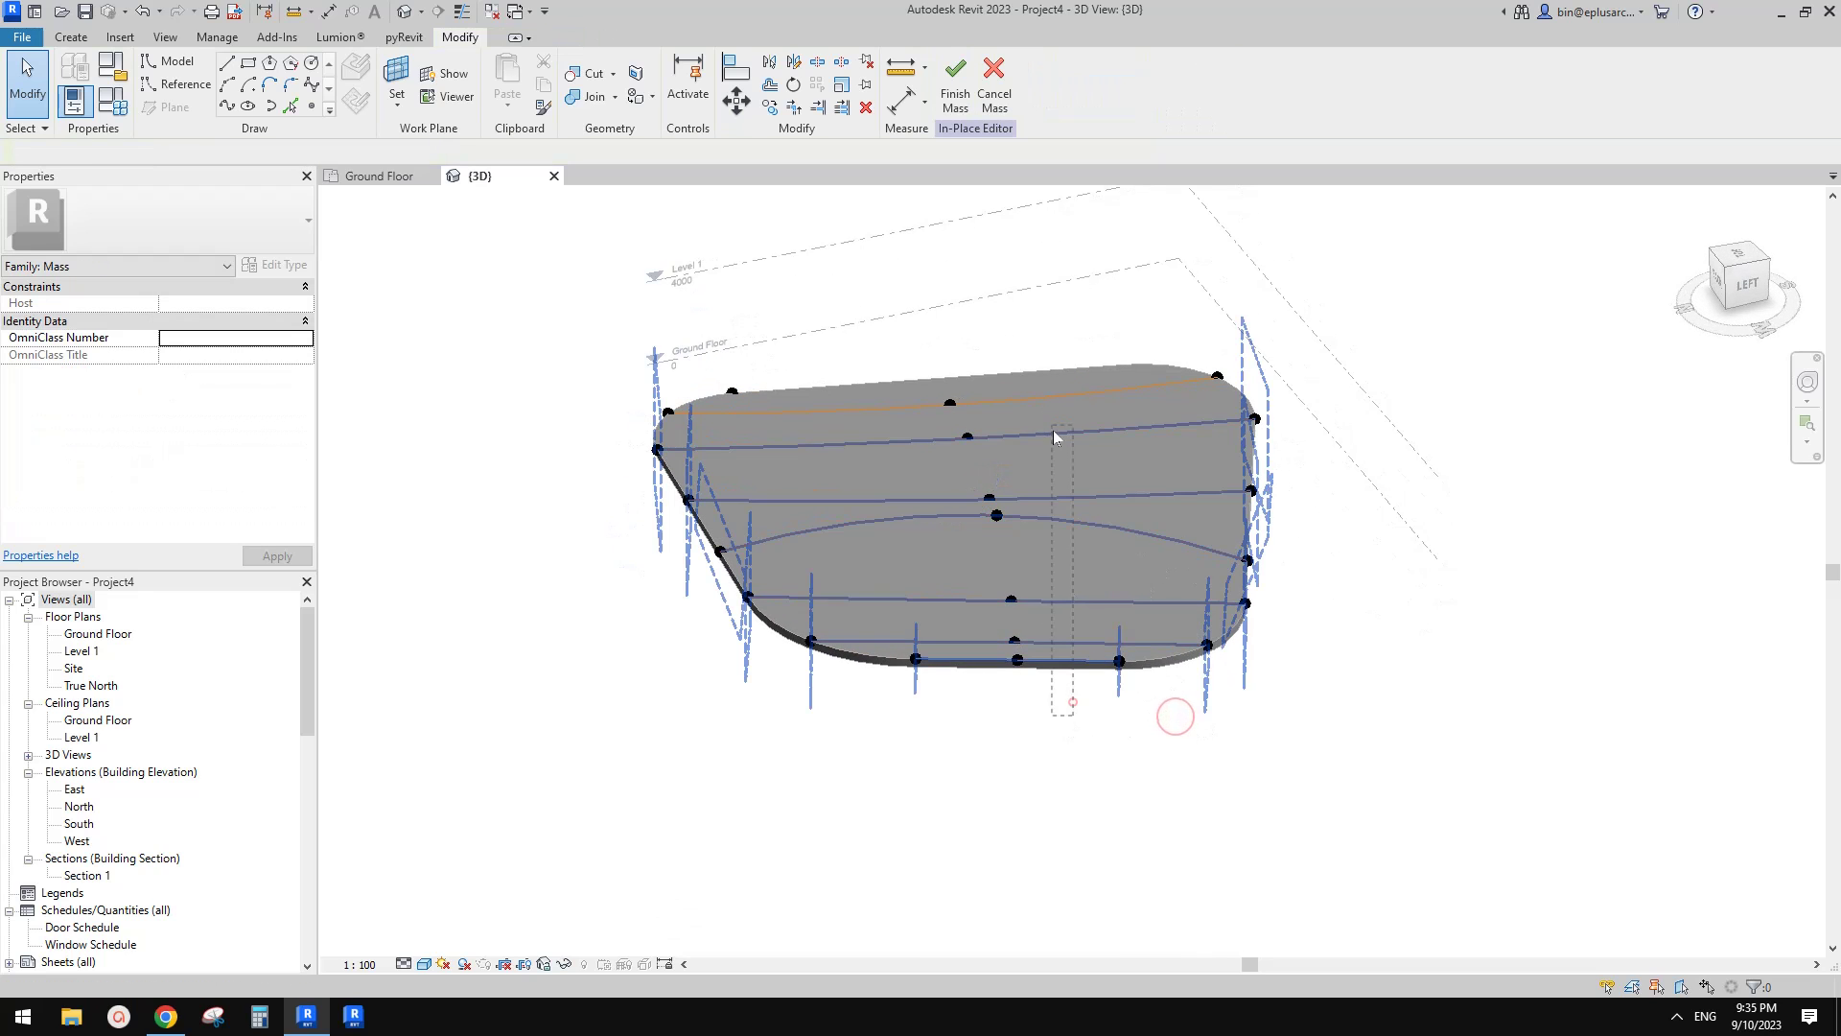
{"action": "left_click", "coordinate": [1058, 331]}
{"action": "middle_click_drag", "start_coordinate": [1058, 331], "coordinate": [742, 199], "text": "shift"}
{"action": "scroll", "coordinate": [1187, 551], "scroll_direction": "up", "scroll_amount": 3}
{"action": "left_click", "coordinate": [1200, 681]}
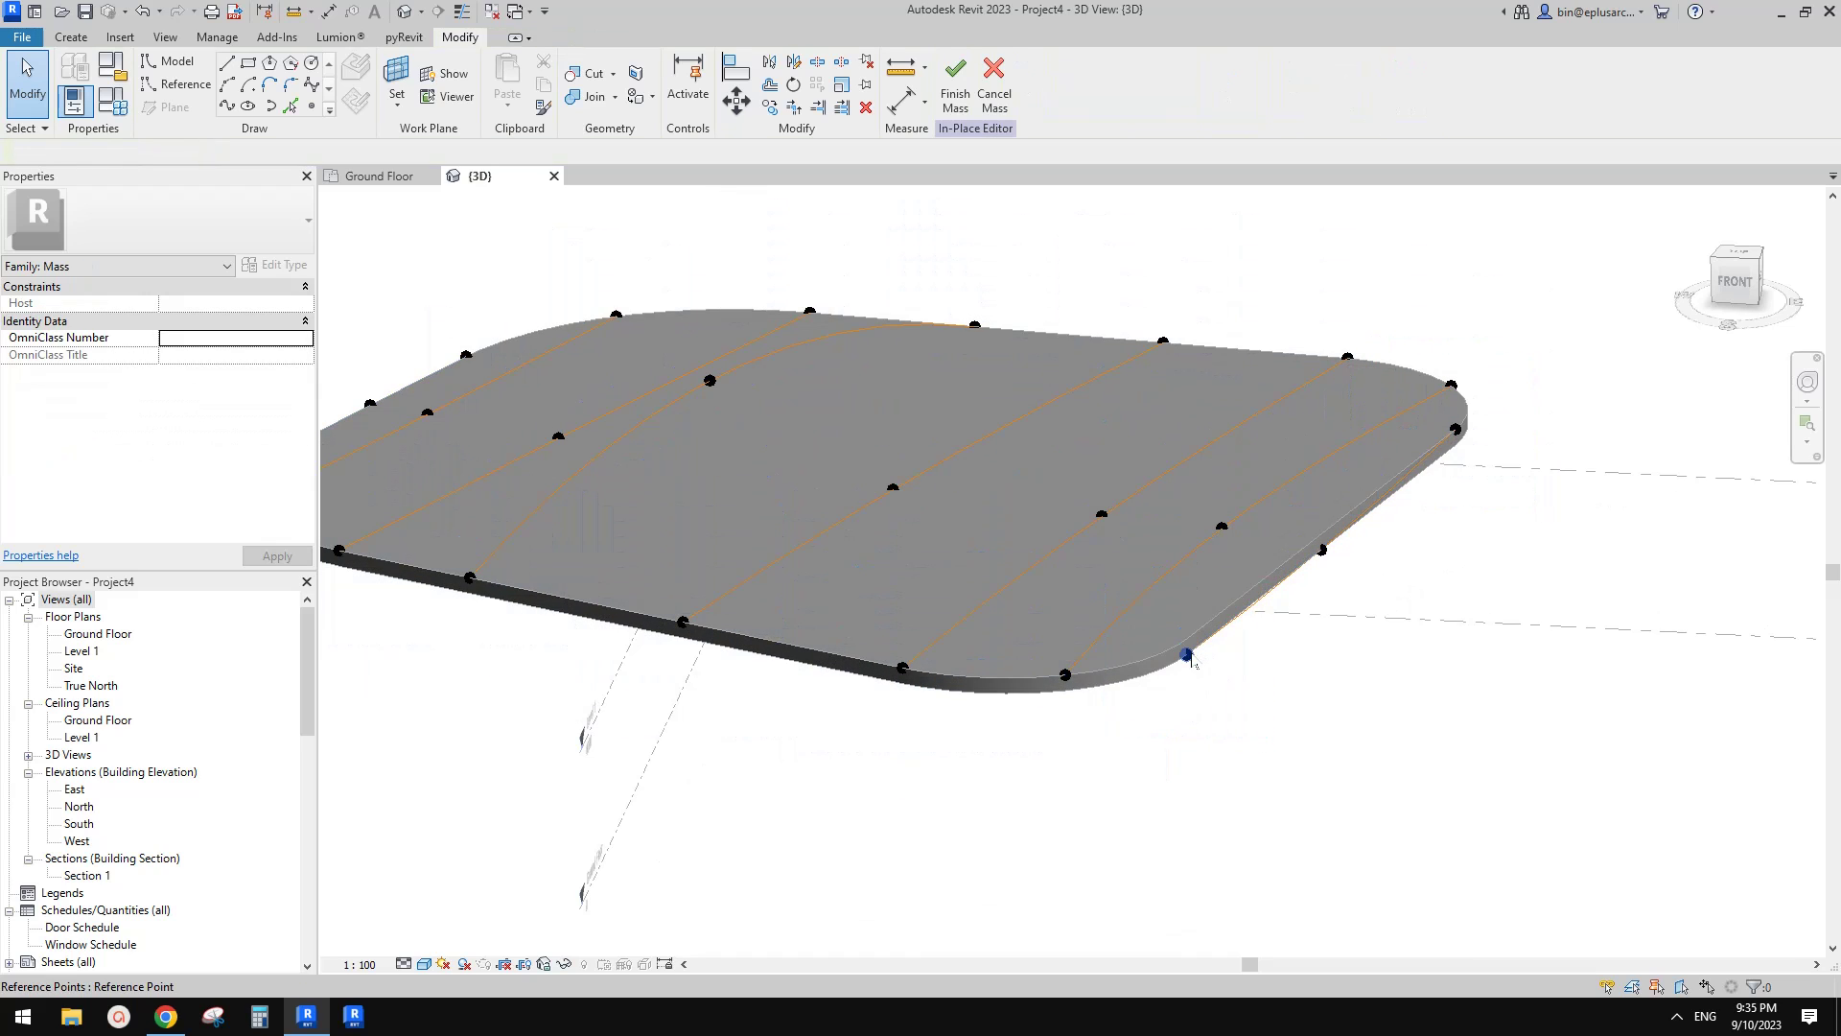
{"action": "scroll", "coordinate": [1189, 655], "scroll_direction": "up", "scroll_amount": 3}
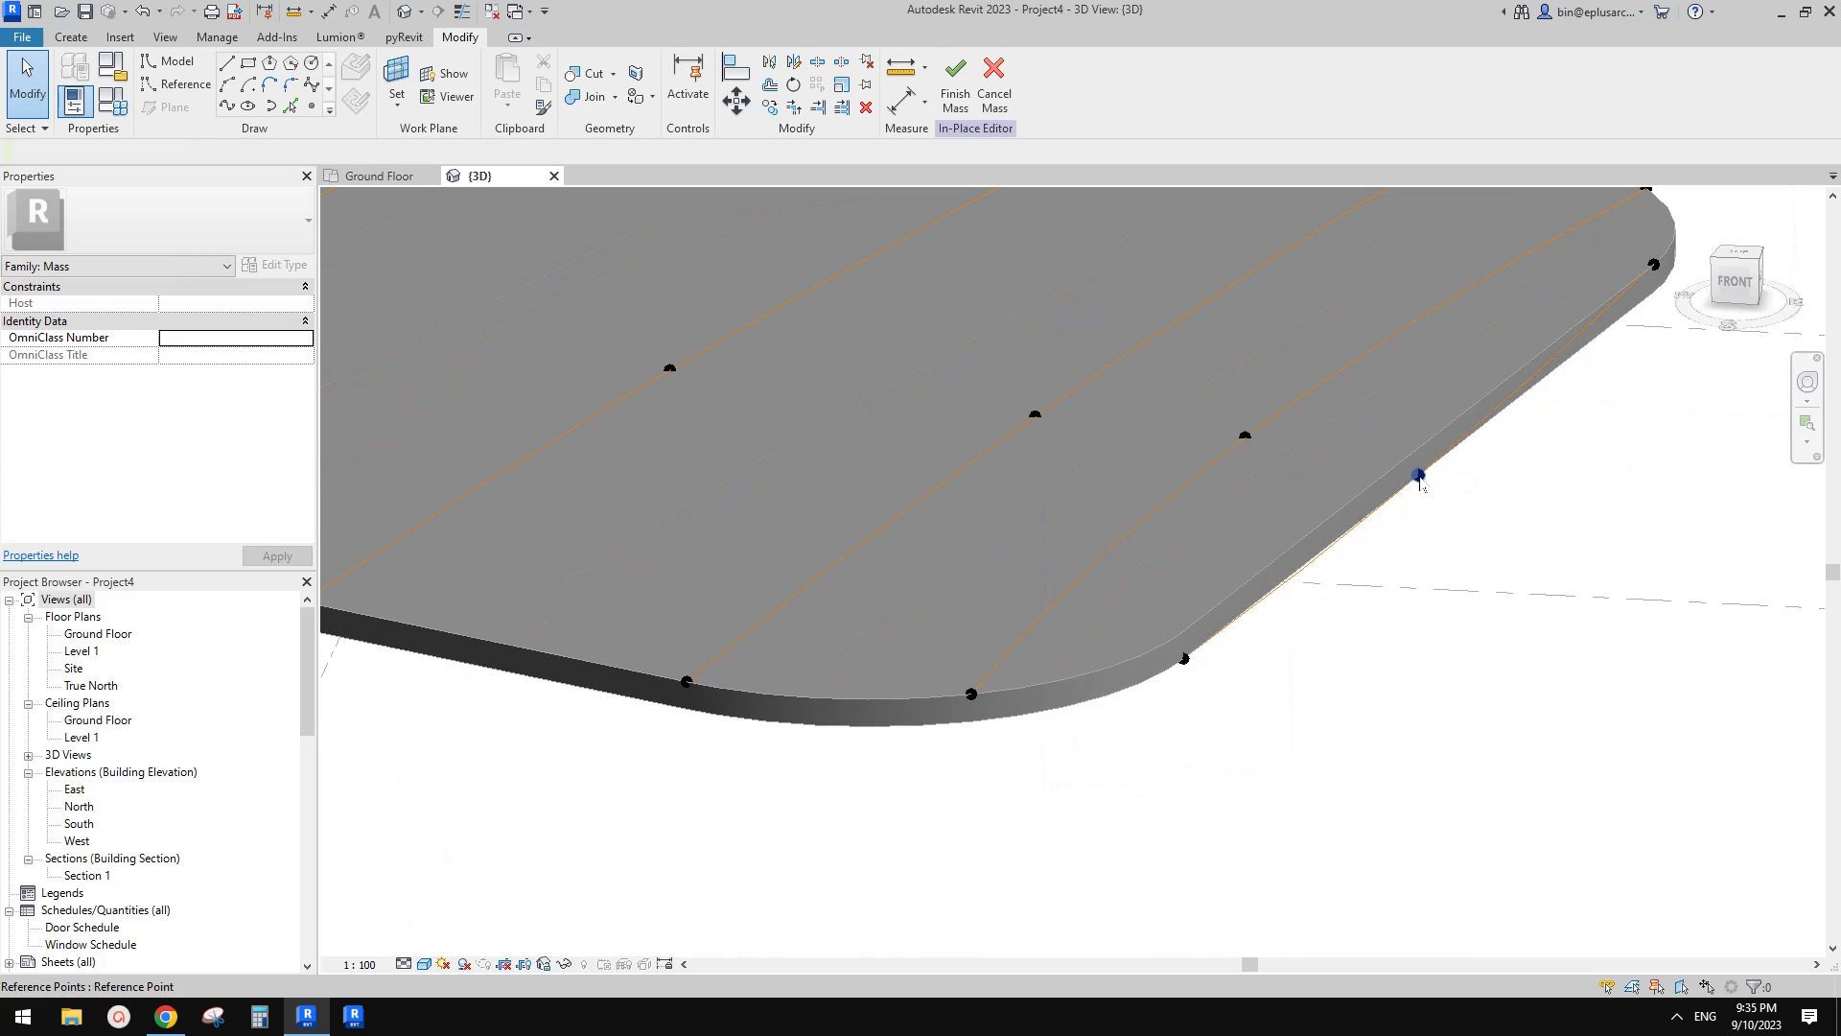
- Try to create a form from all eight reference splines
{"action": "scroll", "coordinate": [1420, 467], "scroll_direction": "down", "scroll_amount": 5}
{"action": "middle_click_drag", "start_coordinate": [1420, 467], "coordinate": [1393, 619], "text": "shift"}
{"action": "left_click_drag", "start_coordinate": [1144, 665], "coordinate": [1137, 280]}
{"action": "left_click", "coordinate": [968, 76]}
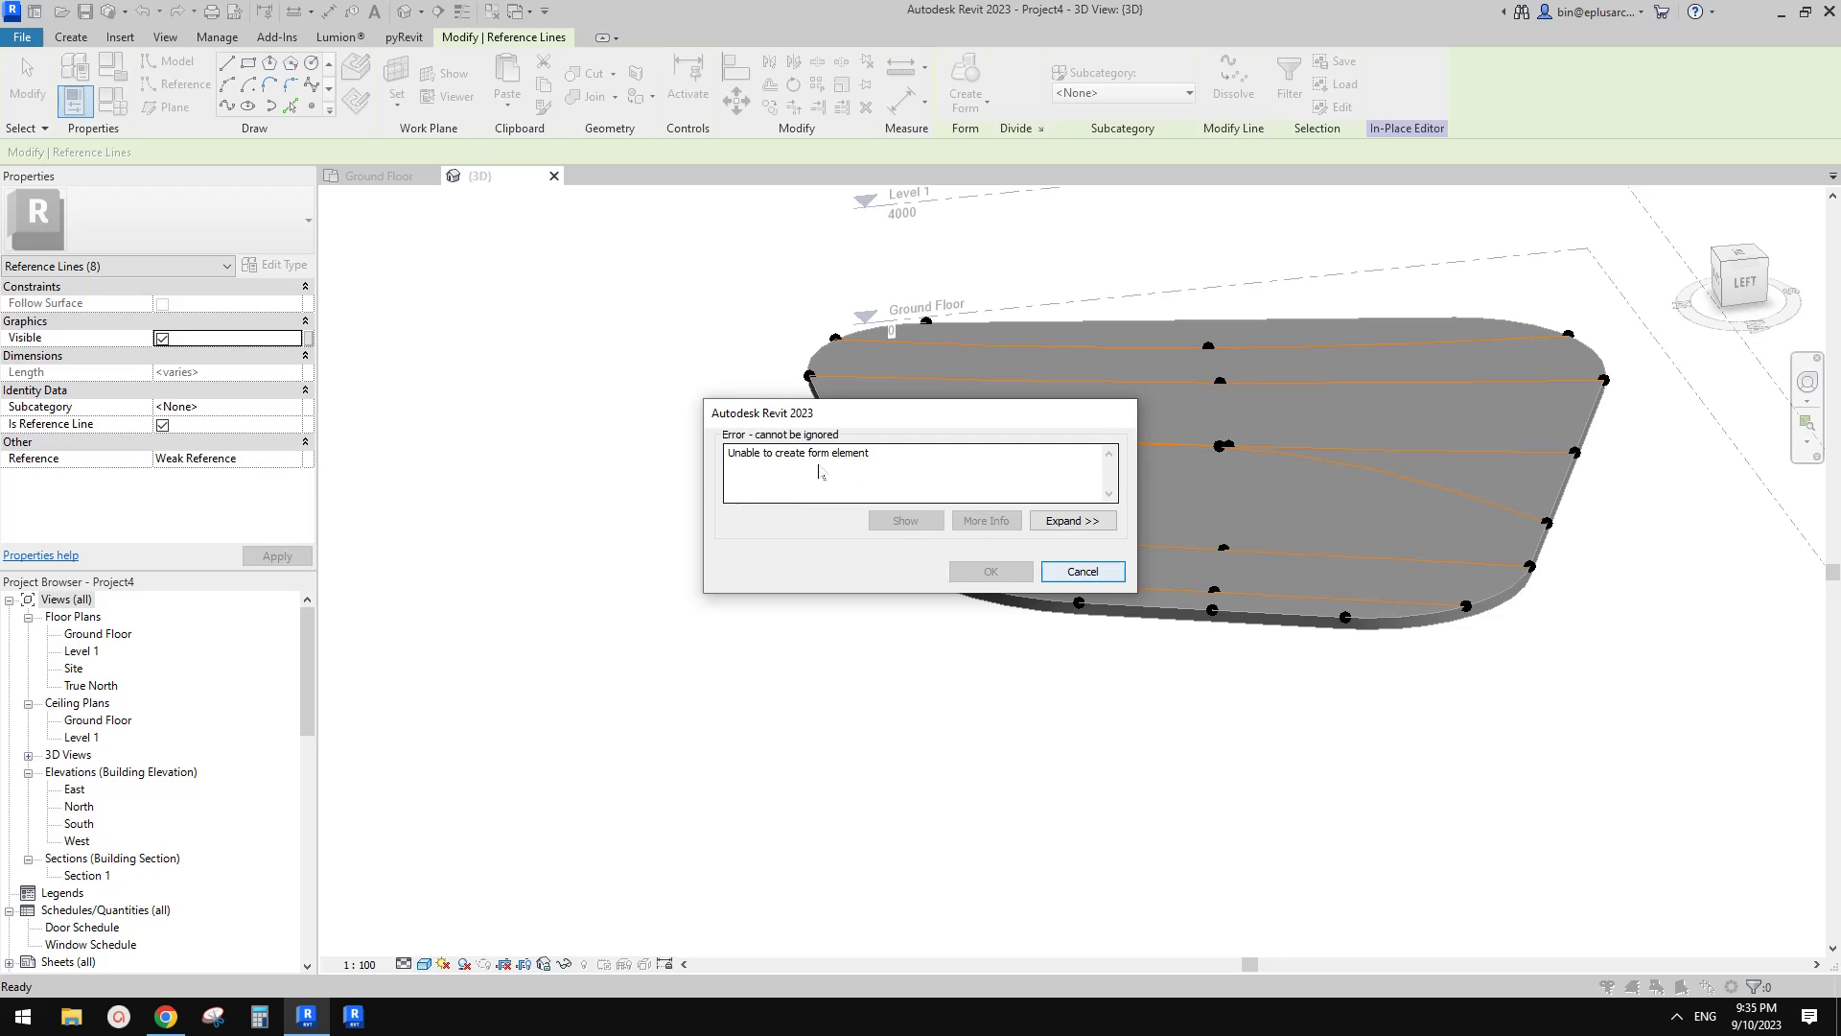
{"action": "left_click", "coordinate": [1082, 570]}
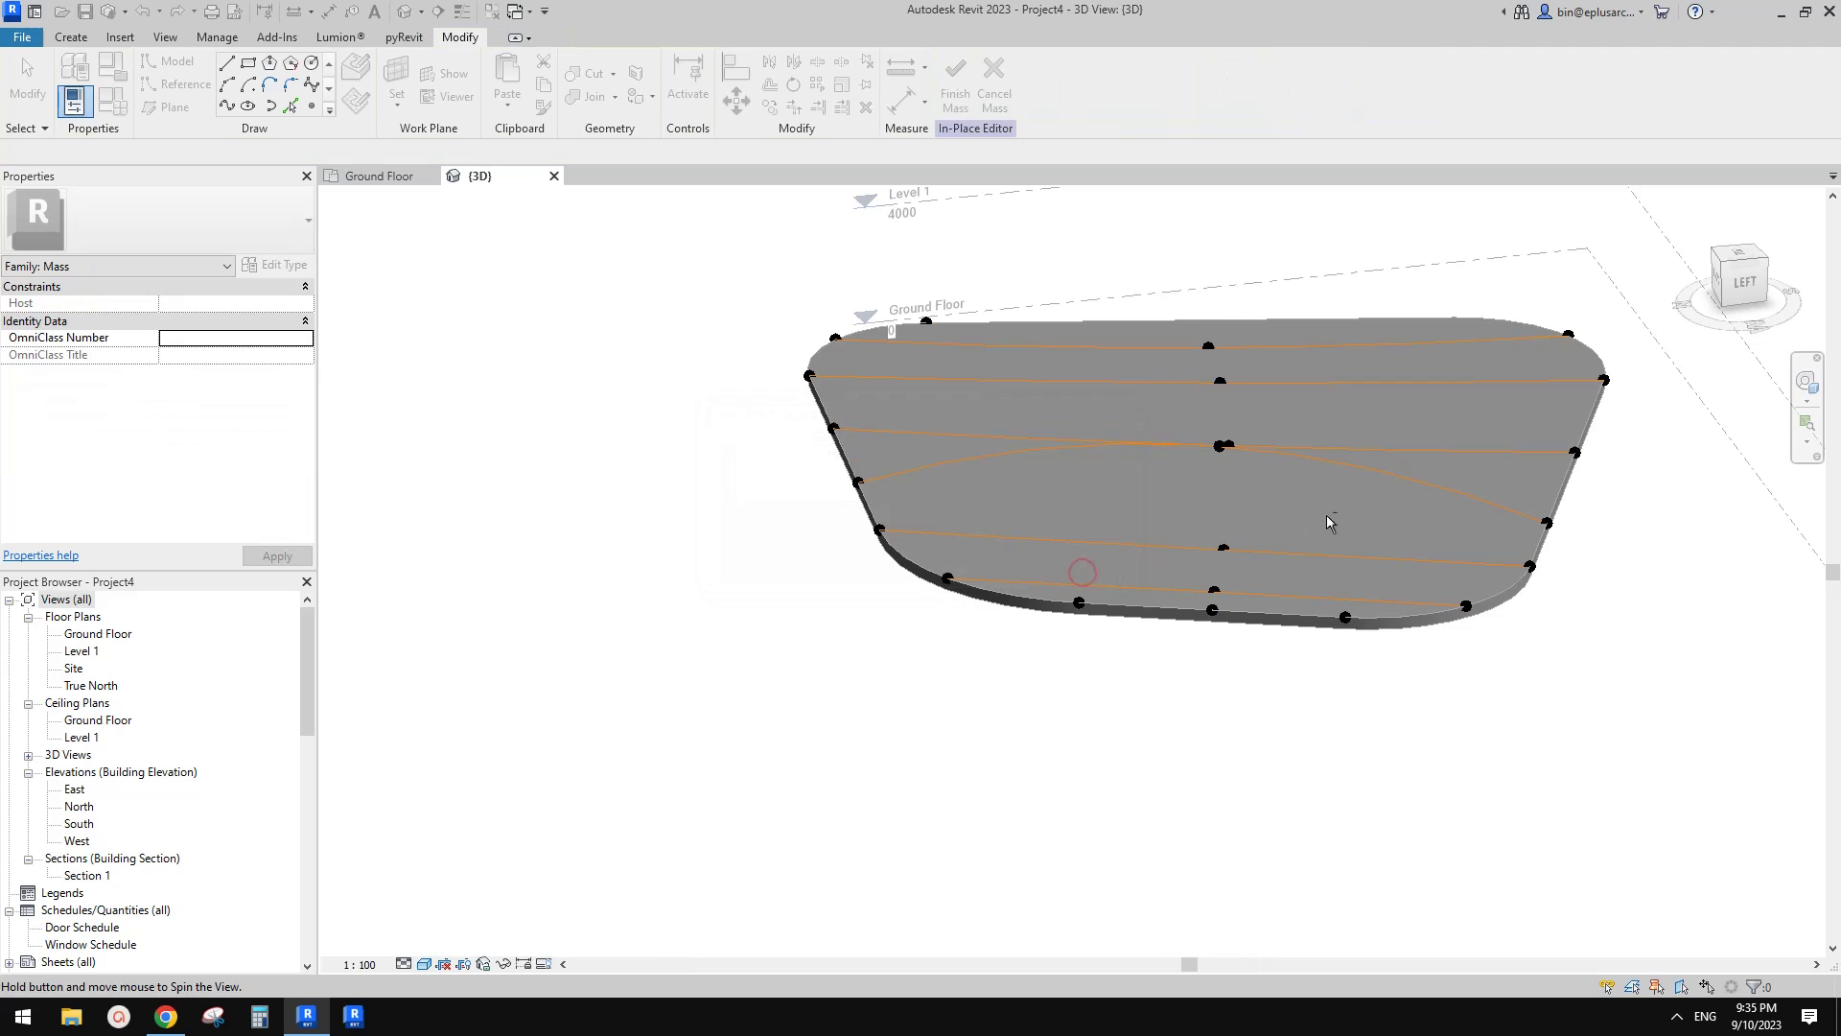
- Align the raised middle point of the fourth spline with the roof's top face
{"action": "middle_click_drag", "start_coordinate": [1327, 517], "coordinate": [1163, 522], "text": "shift"}
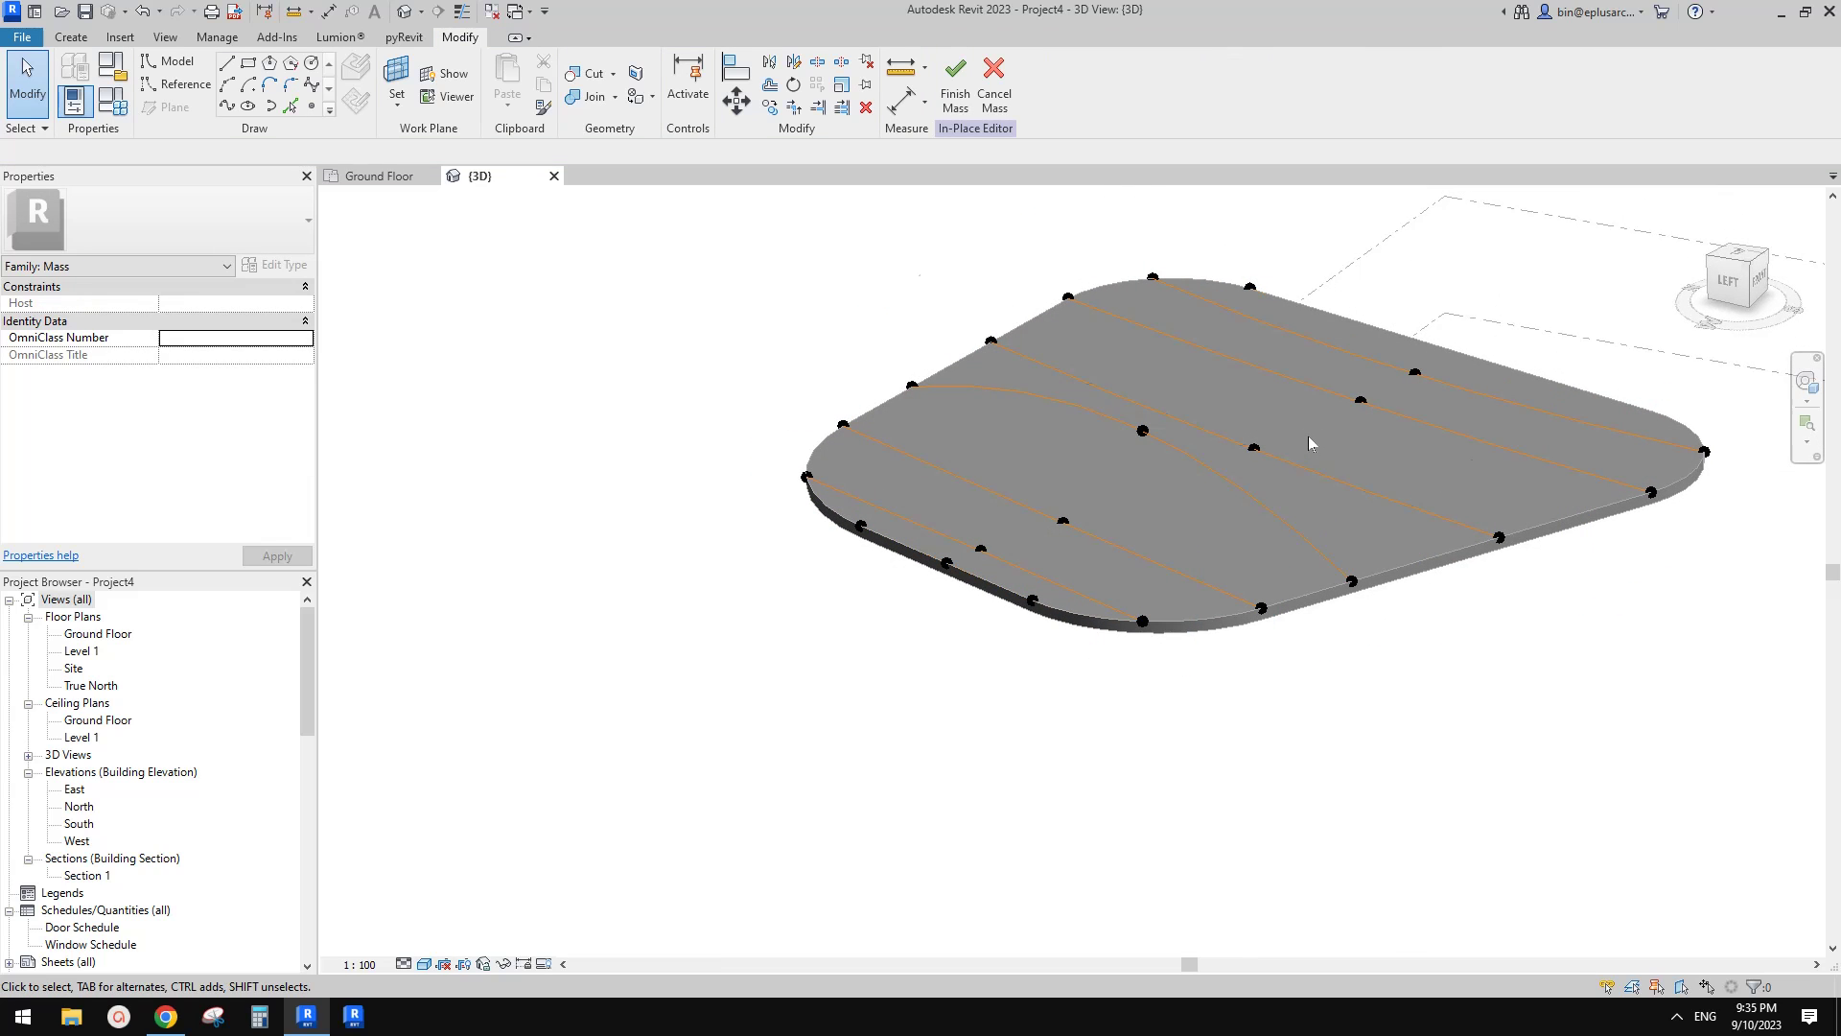
{"action": "middle_click_drag", "start_coordinate": [1316, 424], "coordinate": [1247, 494], "text": "shift"}
{"action": "key", "text": "a"}
{"action": "key", "text": "l"}
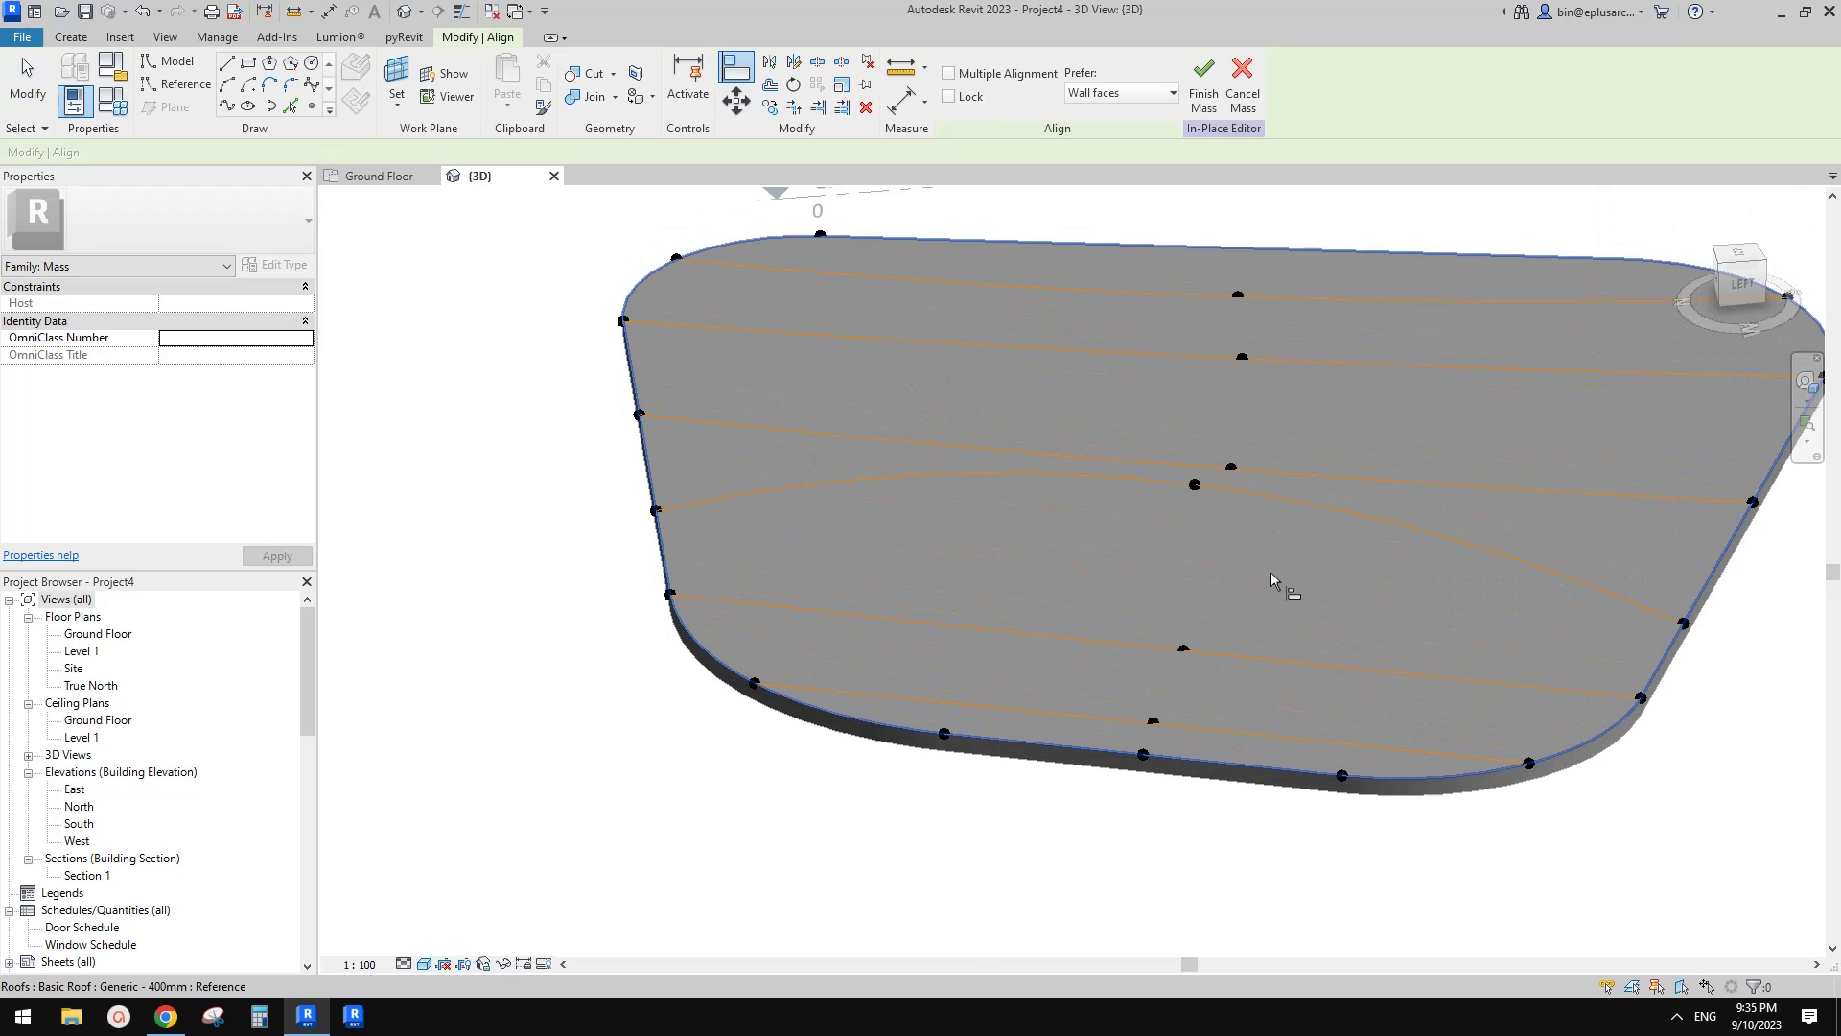
{"action": "left_click", "coordinate": [1271, 570]}
{"action": "left_click", "coordinate": [1194, 485]}
{"action": "middle_click_drag", "start_coordinate": [1193, 484], "coordinate": [1165, 535], "text": "shift"}
{"action": "scroll", "coordinate": [1166, 534], "scroll_direction": "down", "scroll_amount": 3}
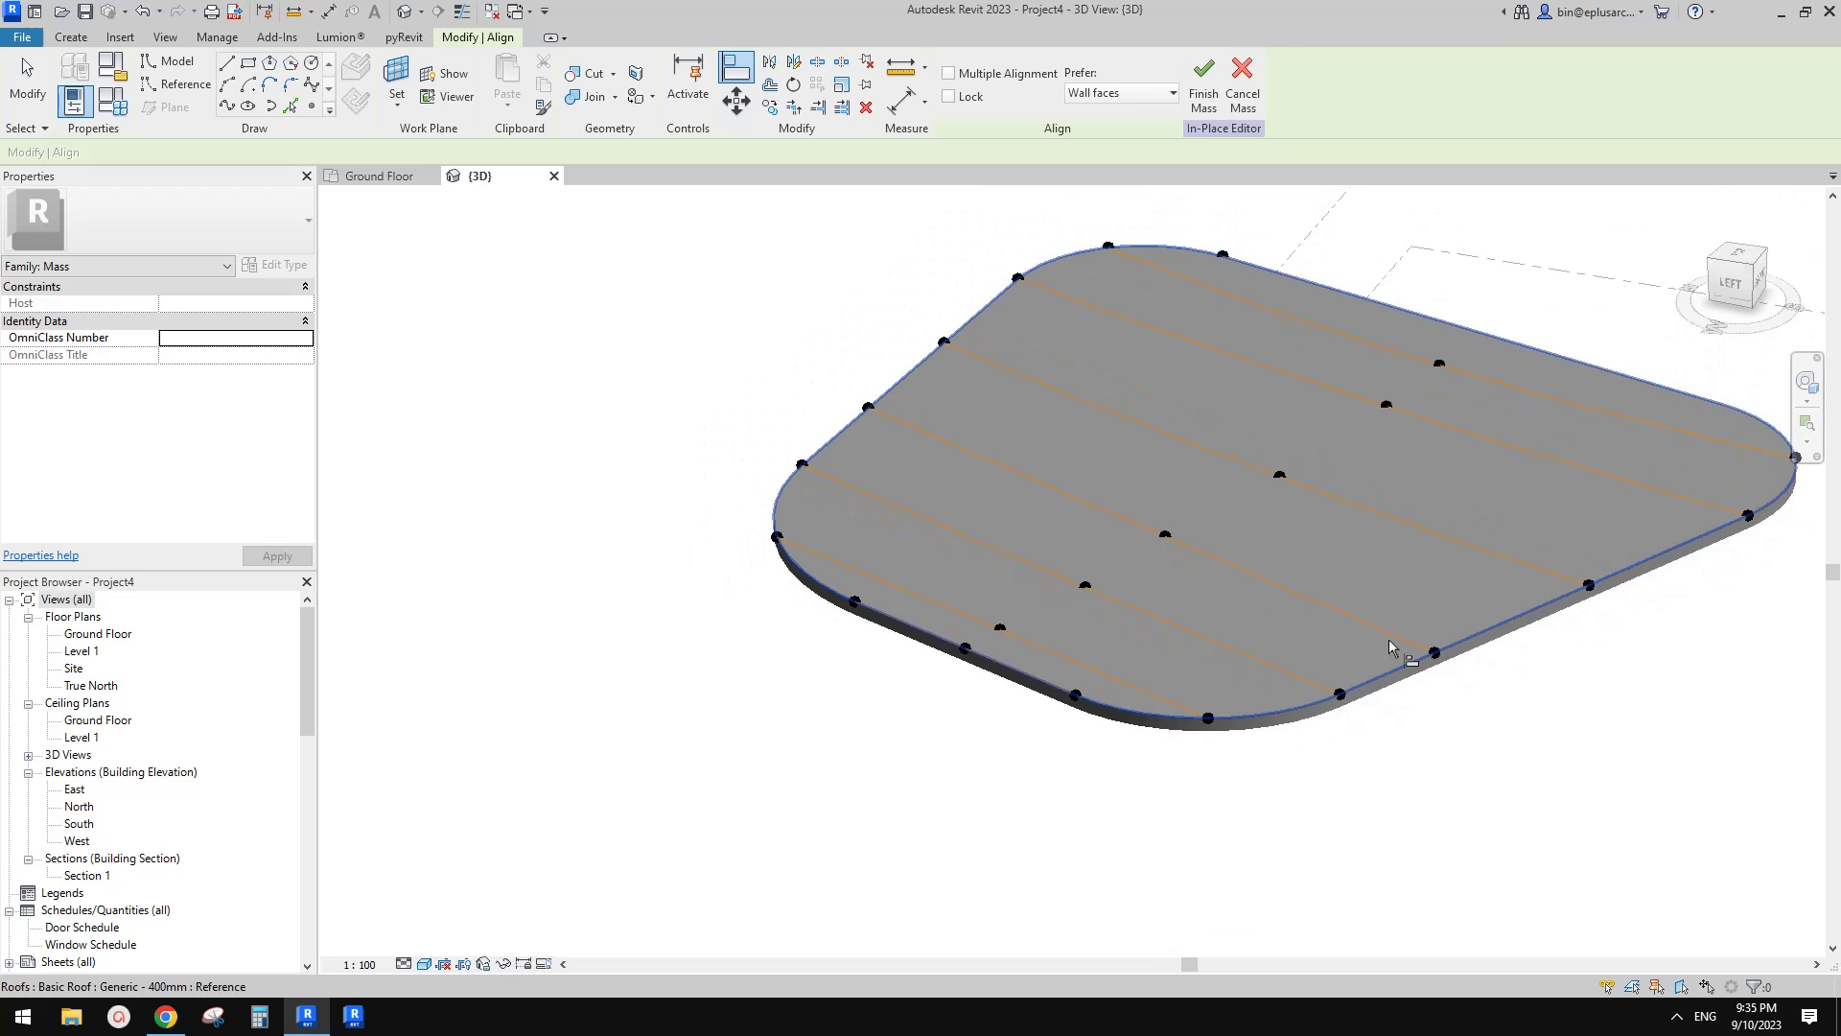
{"action": "middle_click_drag", "start_coordinate": [1381, 643], "coordinate": [1093, 564], "text": "shift"}
{"action": "scroll", "coordinate": [1630, 580], "scroll_direction": "up", "scroll_amount": 4}
{"action": "key", "text": "Escape"}
- Re-host the middle point of the east edge spline to the roof's upper edge using Pick New Host
{"action": "left_click", "coordinate": [1517, 541]}
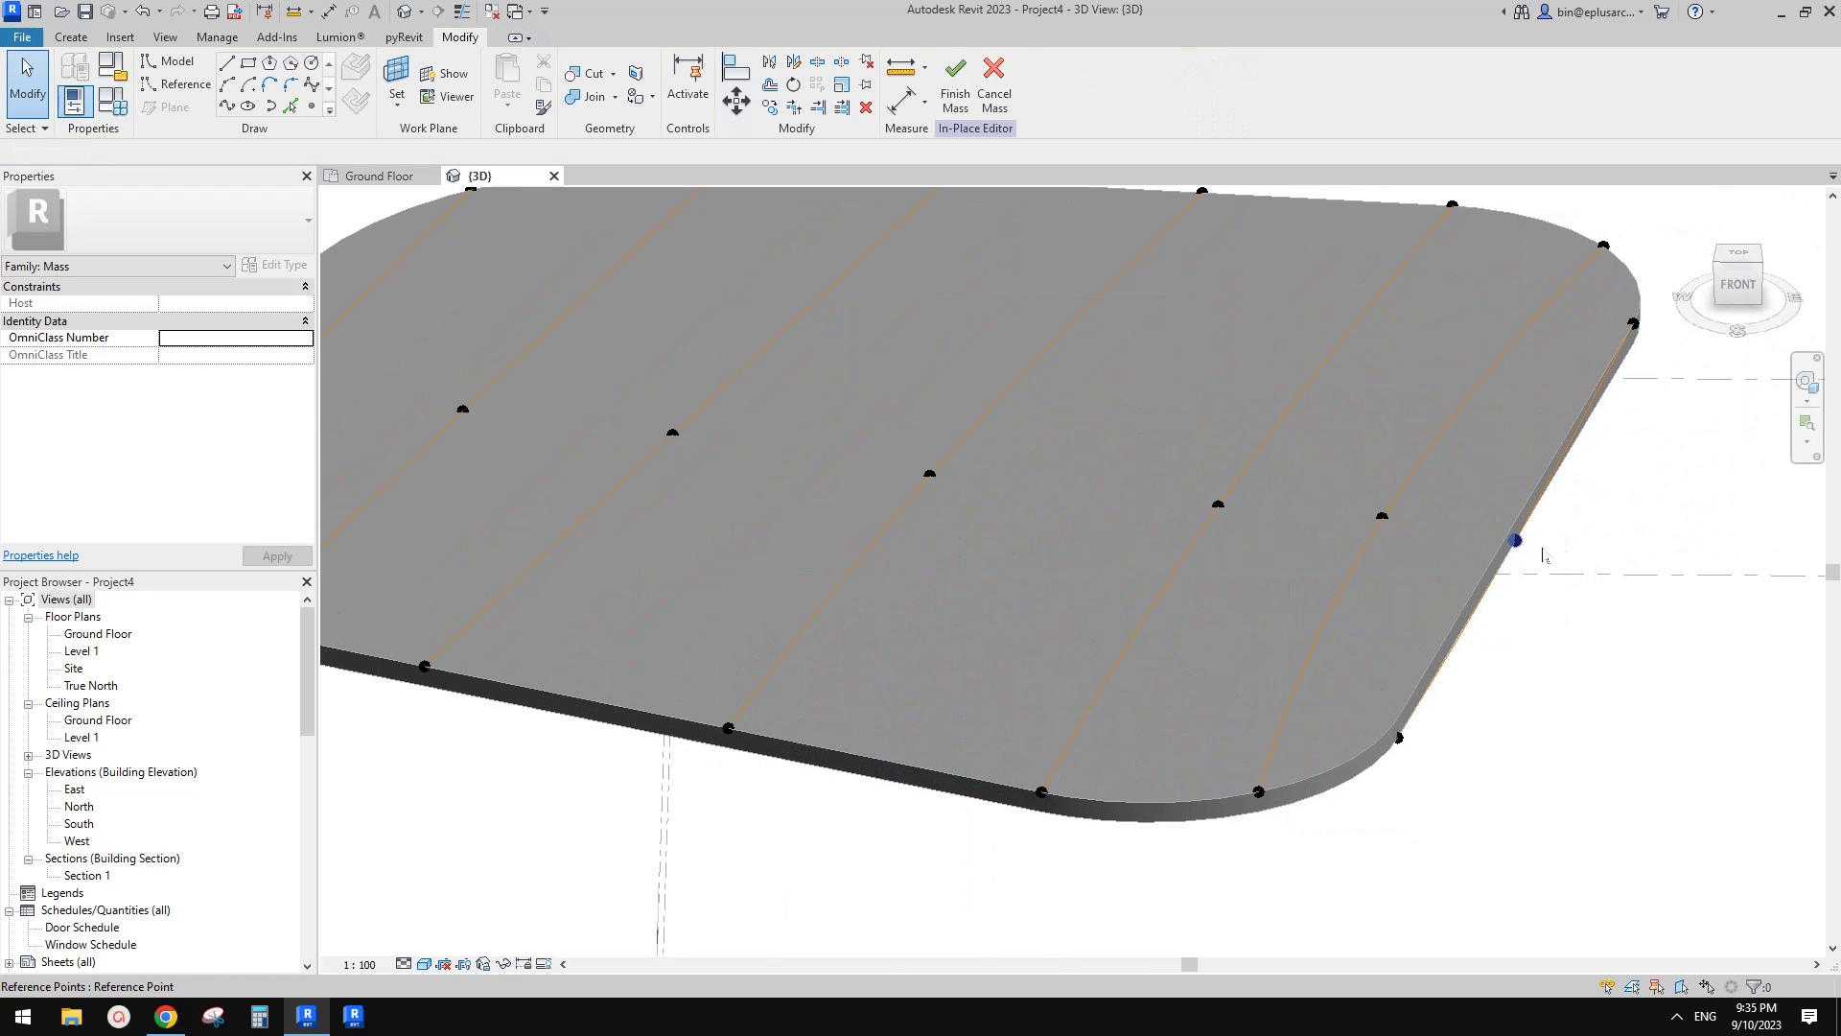
{"action": "scroll", "coordinate": [1352, 497], "scroll_direction": "up", "scroll_amount": 1}
{"action": "middle_click_drag", "start_coordinate": [1543, 547], "coordinate": [1290, 505]}
{"action": "scroll", "coordinate": [1319, 488], "scroll_direction": "up", "scroll_amount": 1}
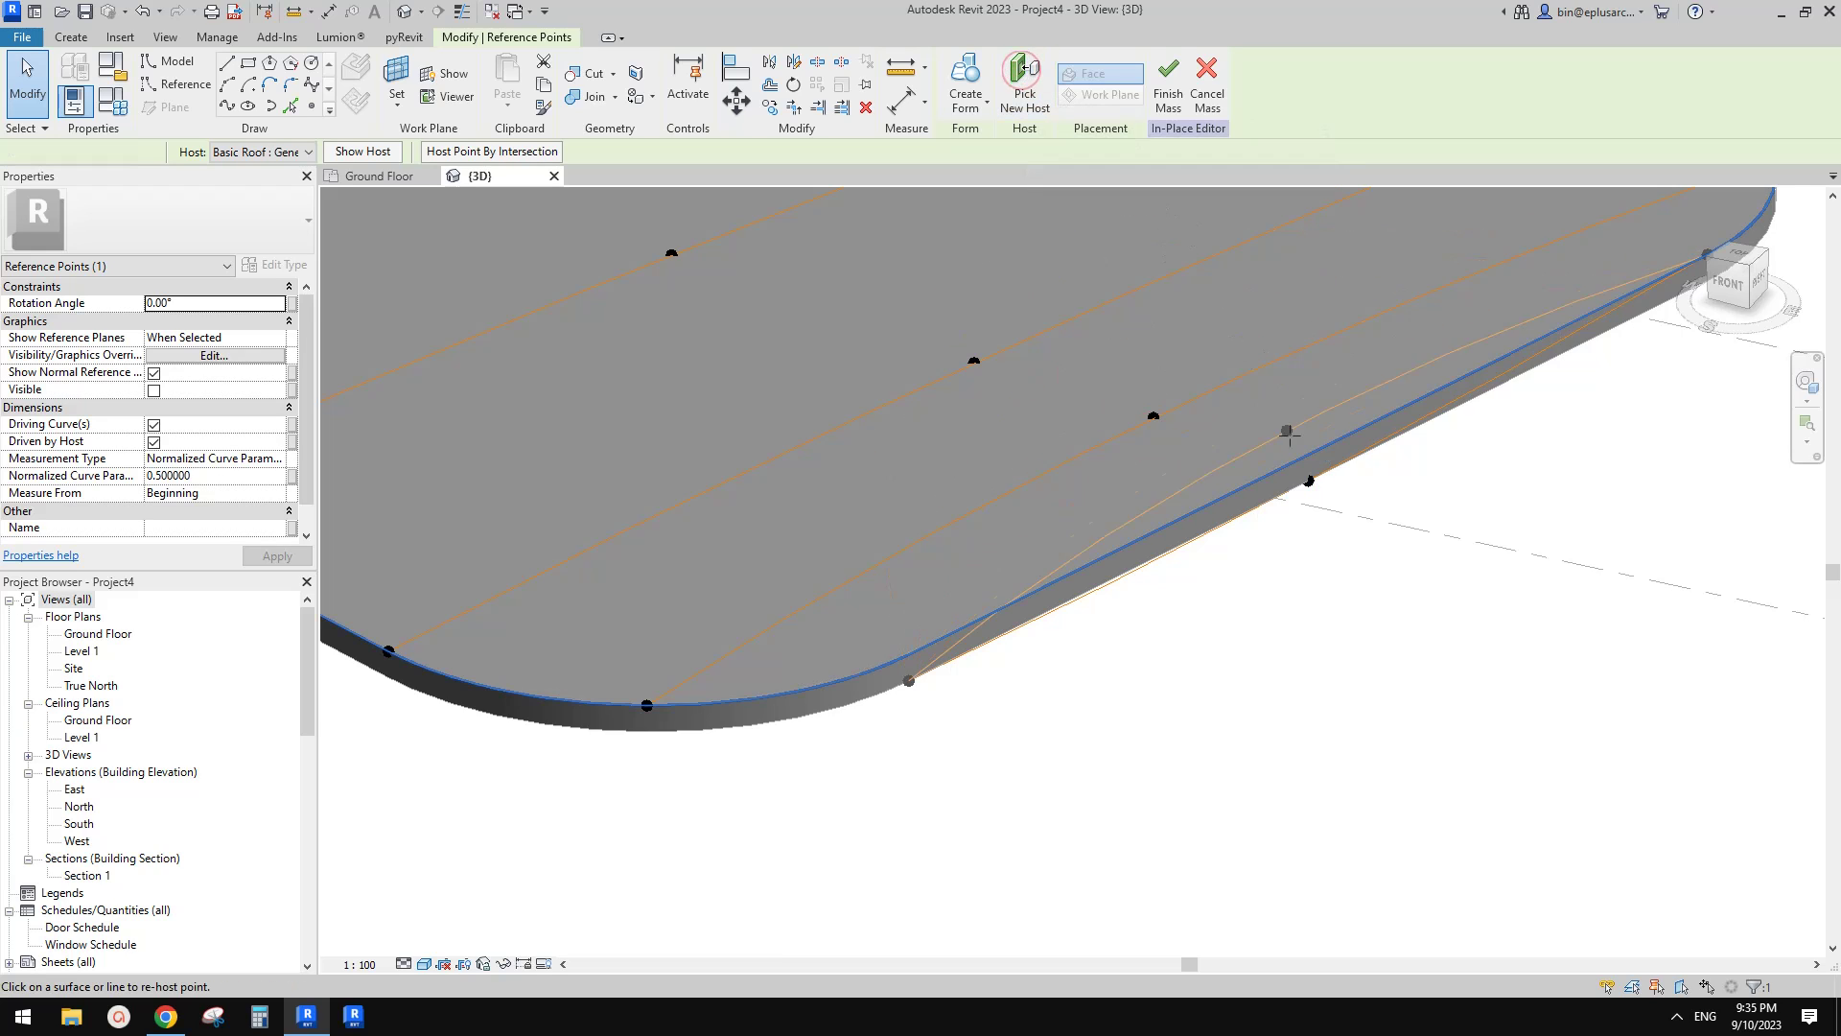
{"action": "key", "text": "Escape"}
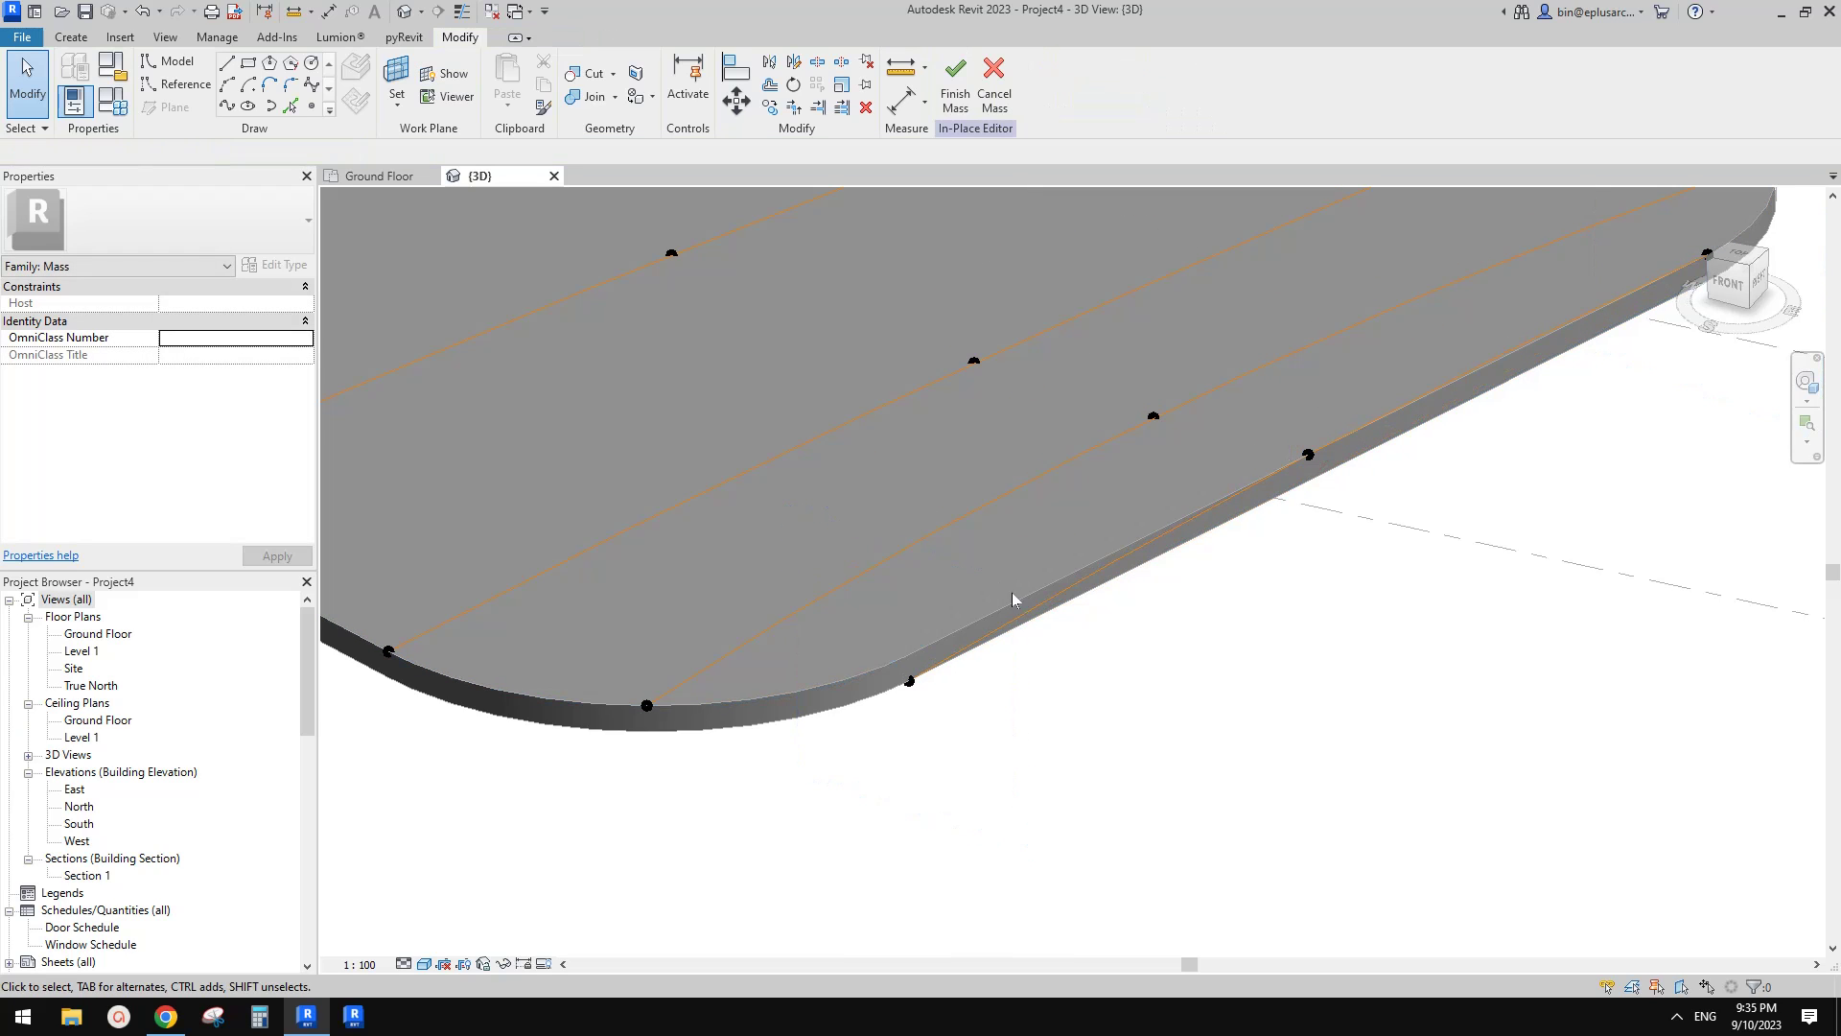
- Re-host the front end point of the east edge spline to the roof's upper edge endpoint using Pick New Host
{"action": "left_click", "coordinate": [909, 682]}
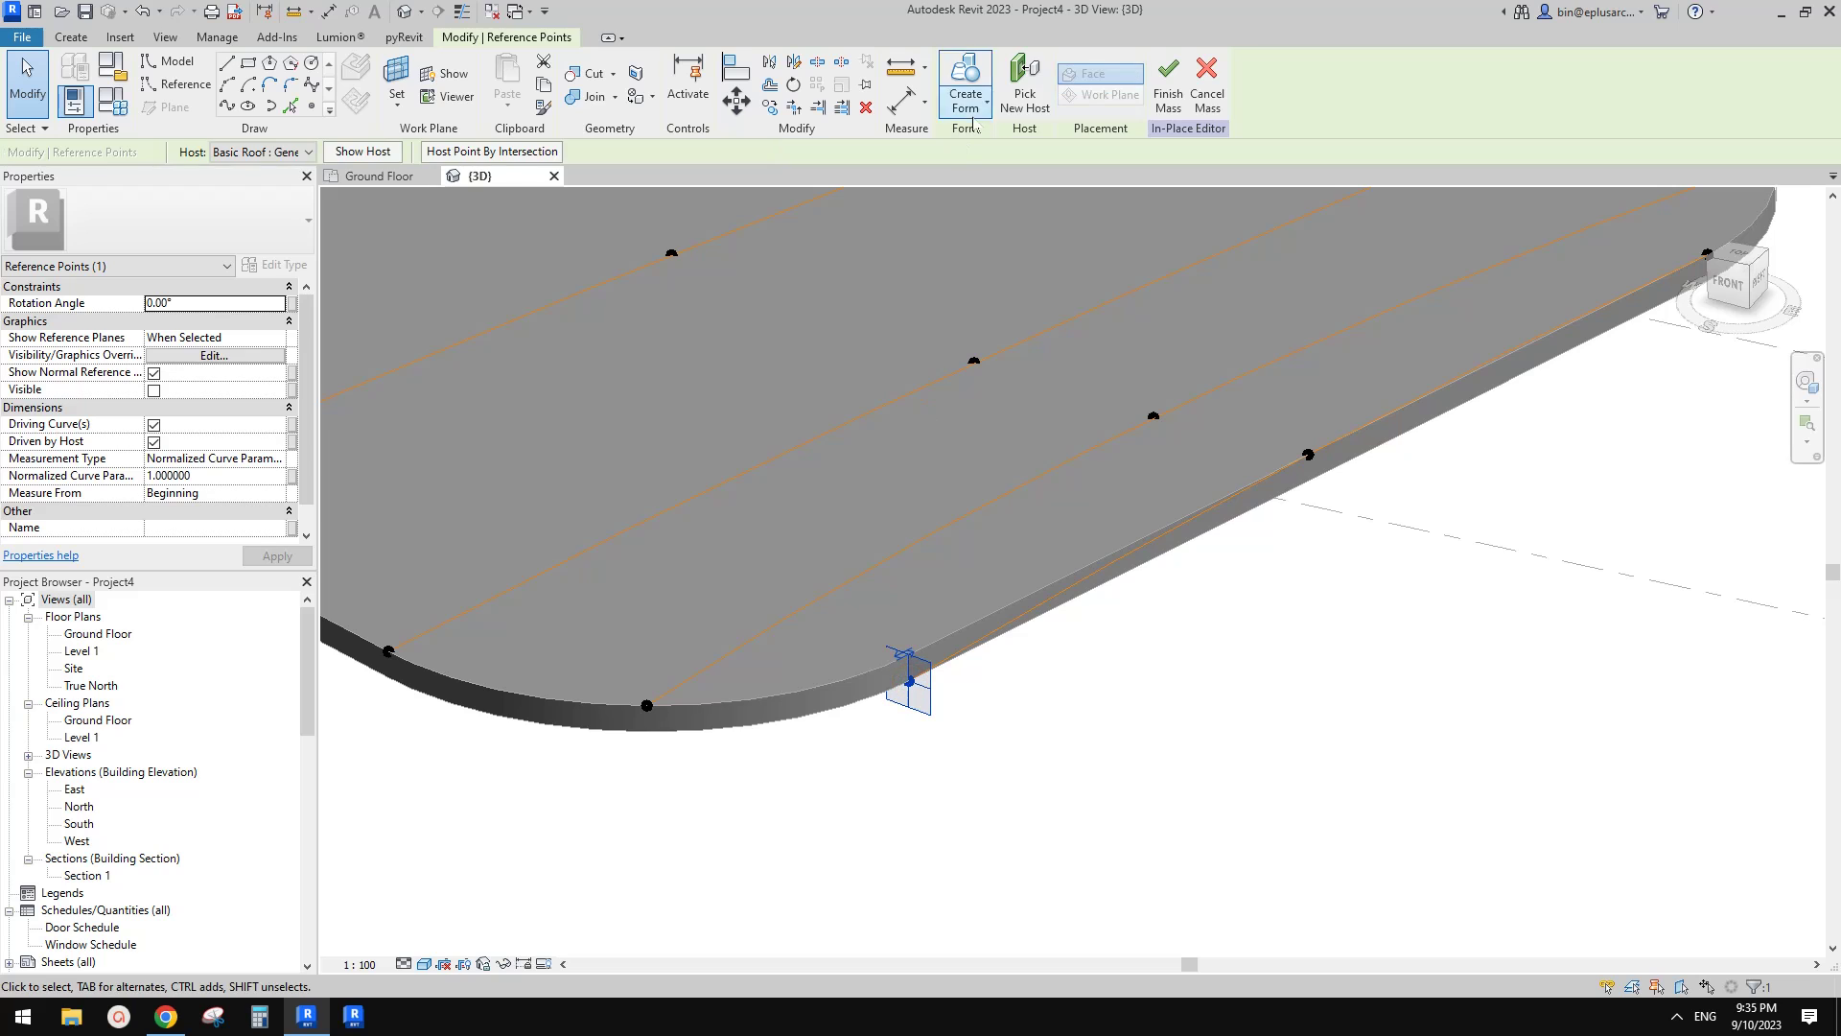
{"action": "left_click", "coordinate": [939, 611]}
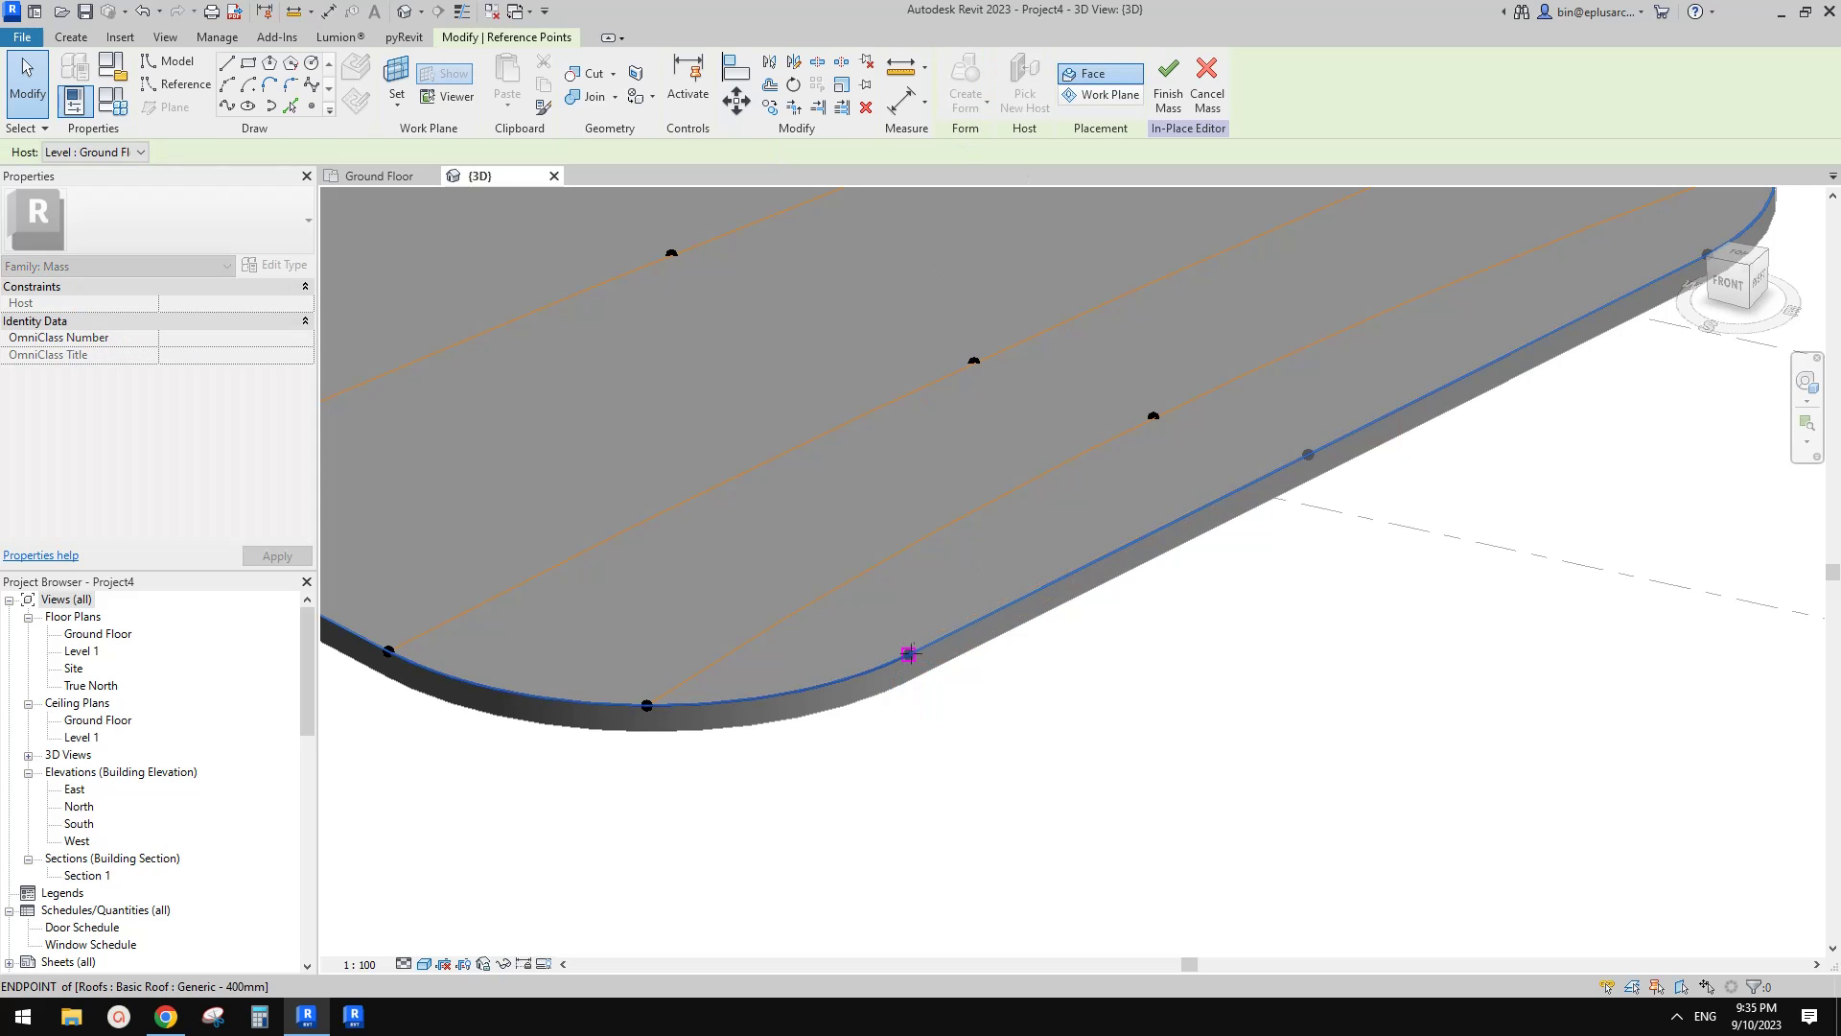
{"action": "scroll", "coordinate": [1059, 426], "scroll_direction": "down", "scroll_amount": 6}
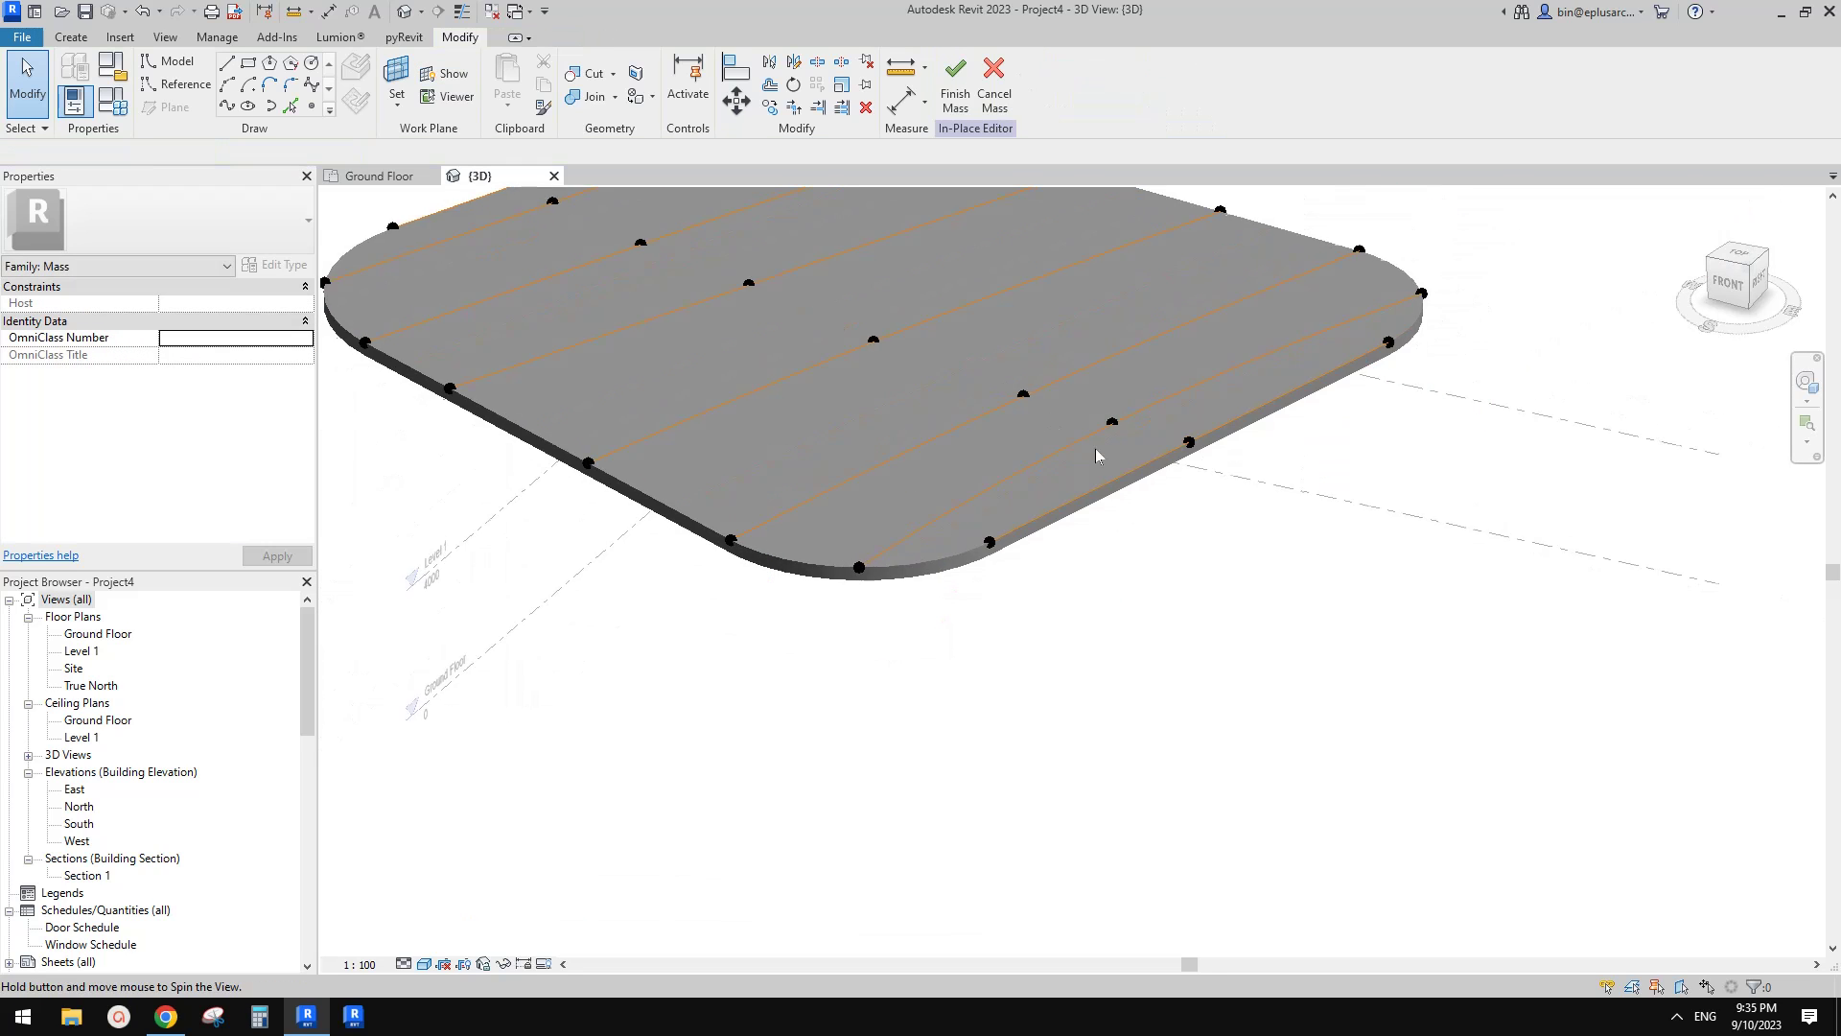
- Create a form from all eight reference splines
{"action": "middle_click_drag", "start_coordinate": [1079, 441], "coordinate": [1048, 464], "text": "shift"}
{"action": "left_click_drag", "start_coordinate": [1067, 516], "coordinate": [1052, 226]}
{"action": "left_click", "coordinate": [979, 99]}
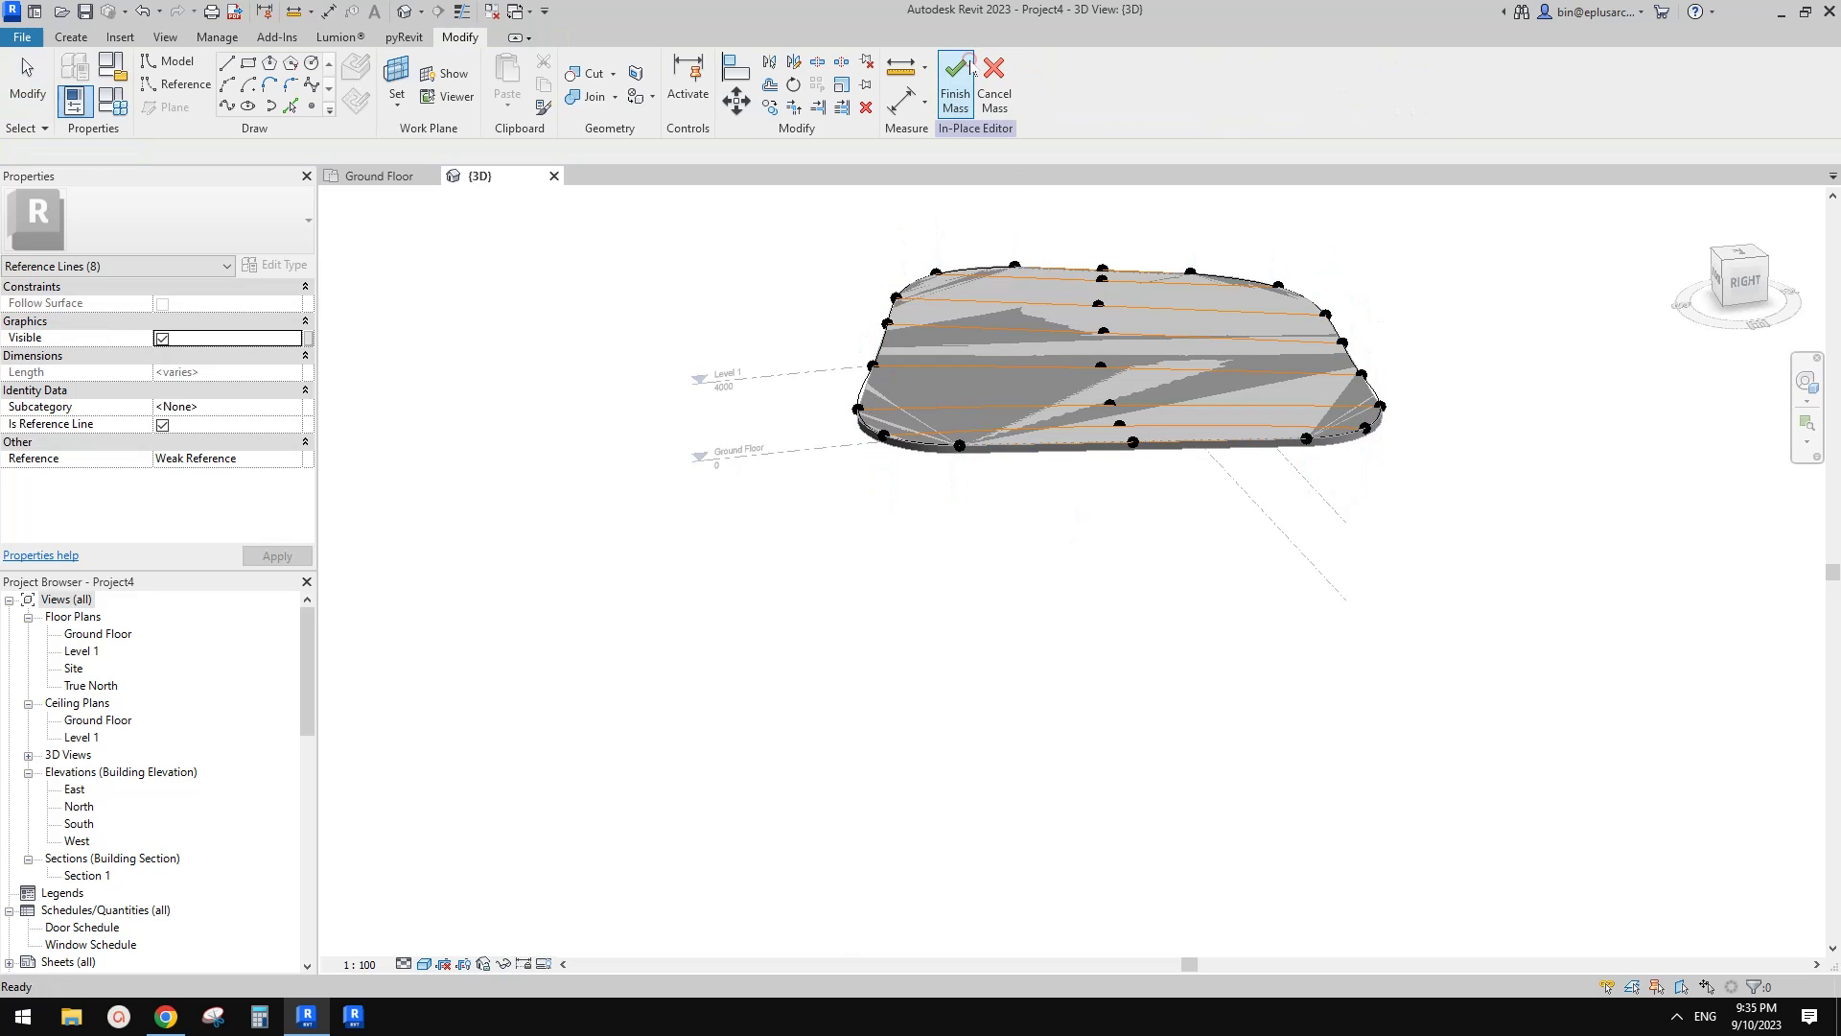
- Set the host of the fourth-from-east spline's middle point to <not associated> and raise the point above the roof
{"action": "middle_click_drag", "start_coordinate": [1039, 401], "coordinate": [1270, 546], "text": "shift"}
{"action": "middle_click_drag", "start_coordinate": [949, 616], "coordinate": [1127, 517], "text": "shift"}
{"action": "scroll", "coordinate": [1286, 475], "scroll_direction": "up", "scroll_amount": 2}
{"action": "left_click", "coordinate": [1332, 481]}
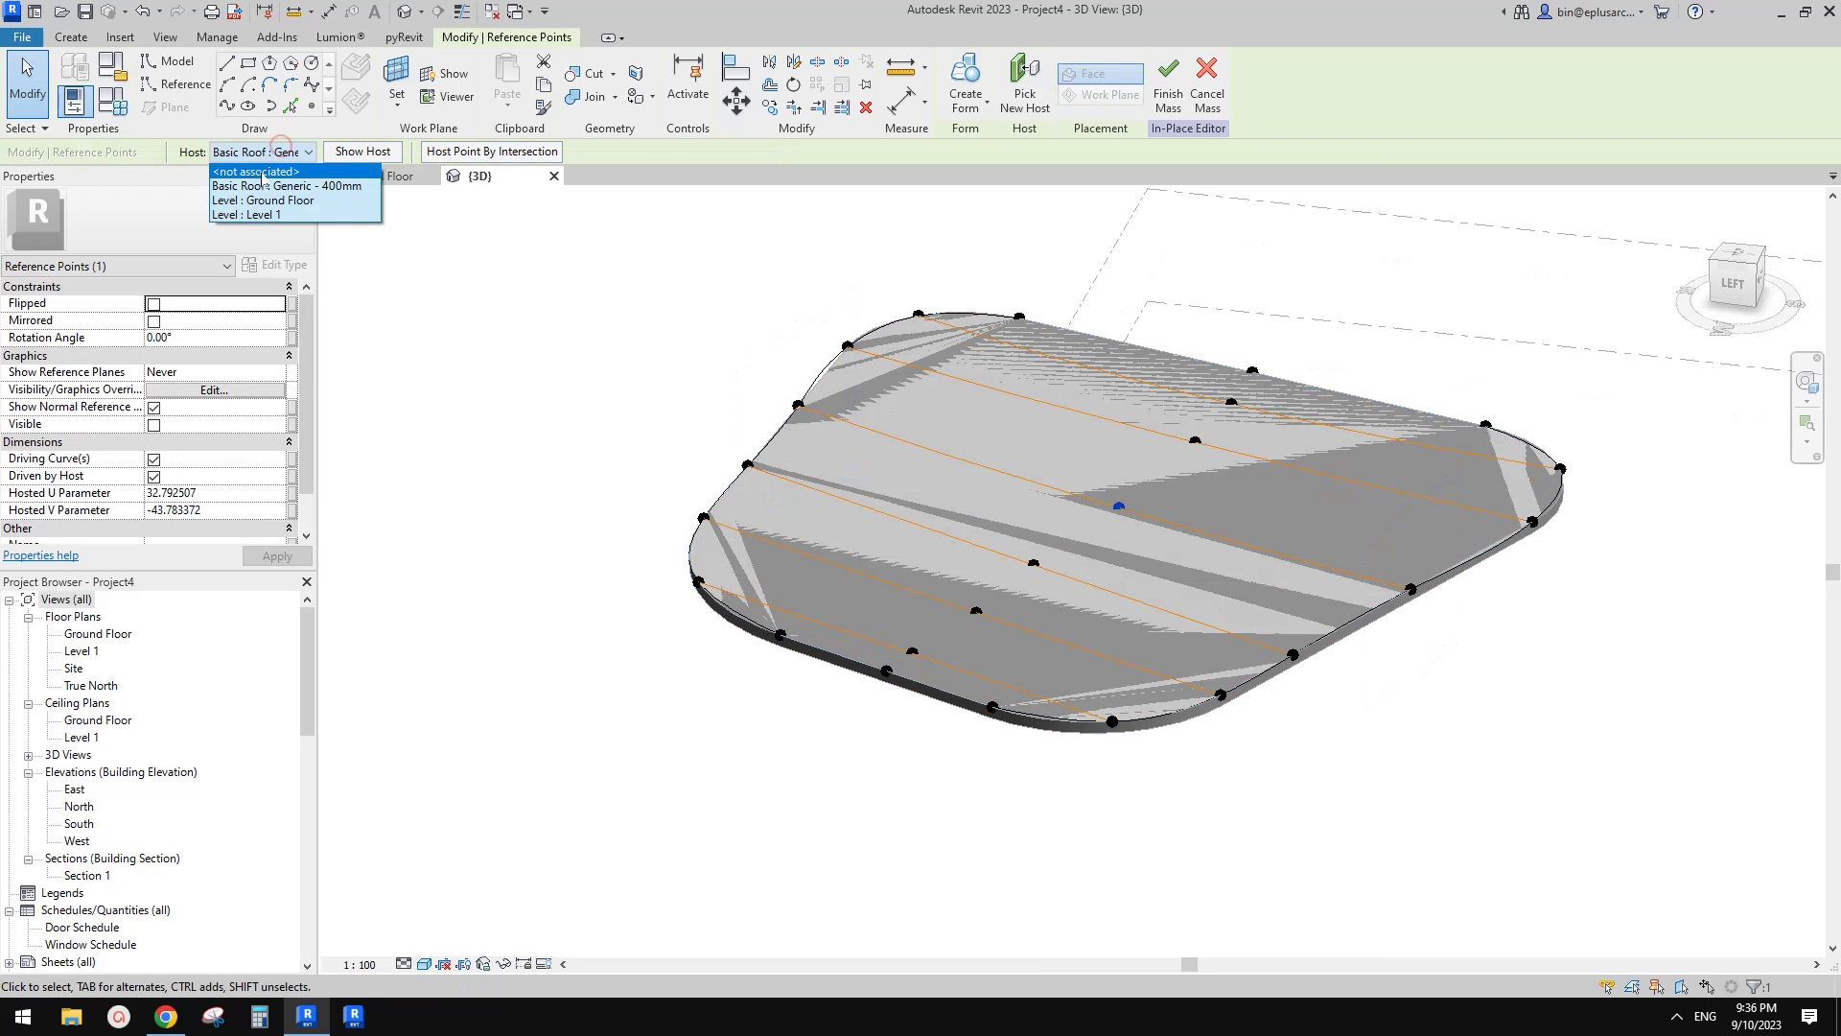
{"action": "left_click", "coordinate": [262, 184]}
{"action": "left_click_drag", "start_coordinate": [1123, 490], "coordinate": [1125, 395]}
{"action": "middle_click_drag", "start_coordinate": [1156, 455], "coordinate": [1017, 333], "text": "shift"}
{"action": "left_click", "coordinate": [1191, 485]}
{"action": "middle_click_drag", "start_coordinate": [1307, 440], "coordinate": [1268, 525], "text": "shift"}
{"action": "middle_click_drag", "start_coordinate": [996, 513], "coordinate": [1015, 567], "text": "shift"}
{"action": "key", "text": "Escape"}
- Set the host of the other five interior splines' middle points to <not associated>
{"action": "left_click", "coordinate": [763, 510]}
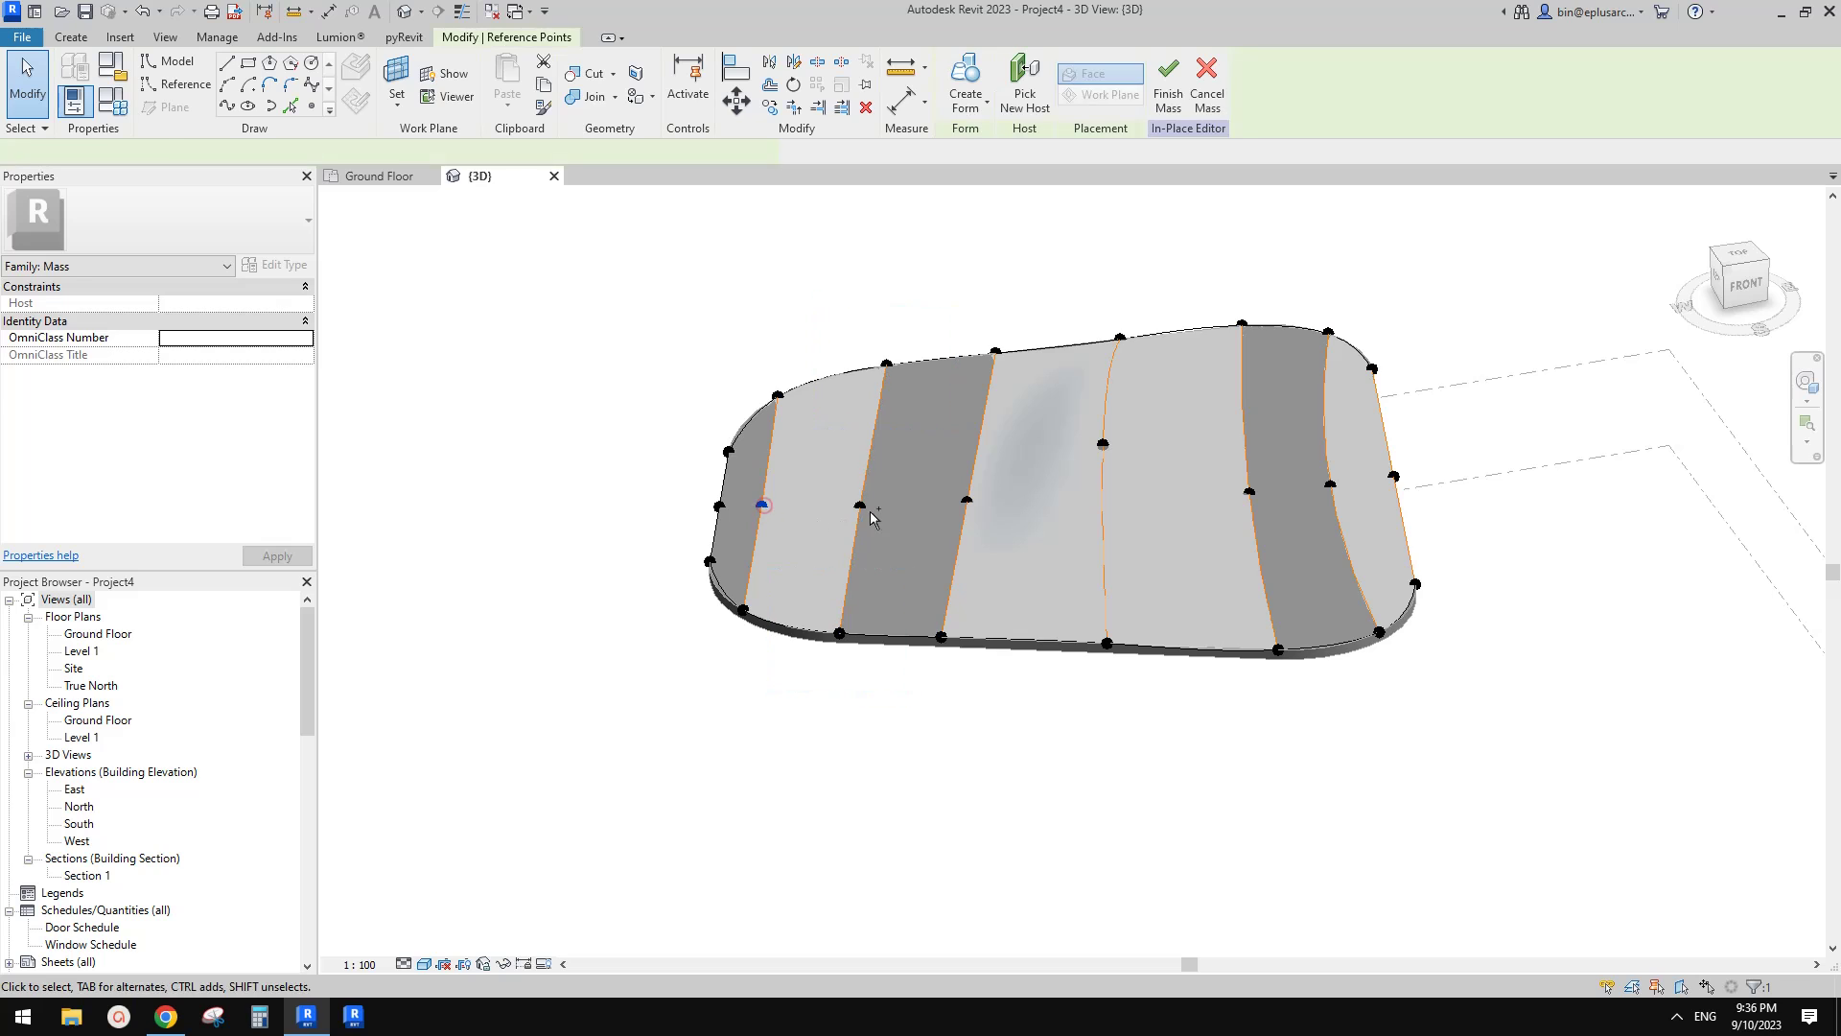
{"action": "left_click", "coordinate": [967, 500], "text": "ctrl"}
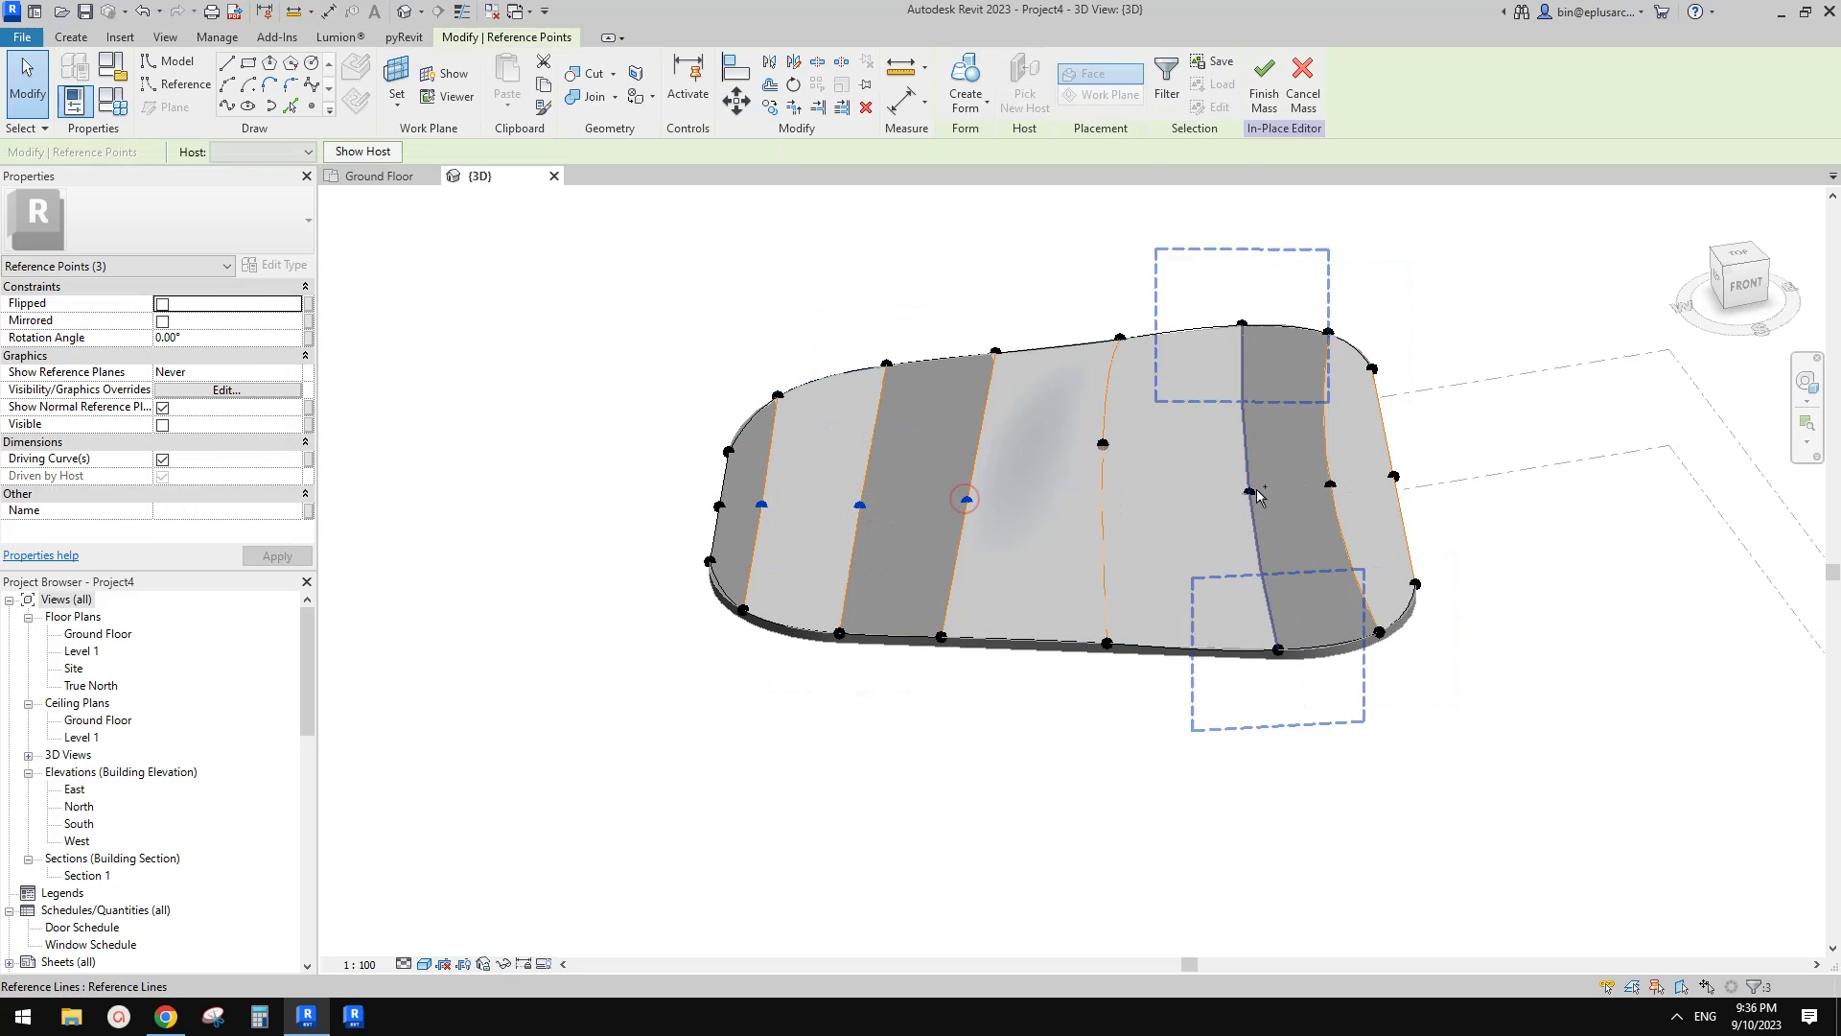
{"action": "left_click", "coordinate": [1330, 486], "text": "ctrl"}
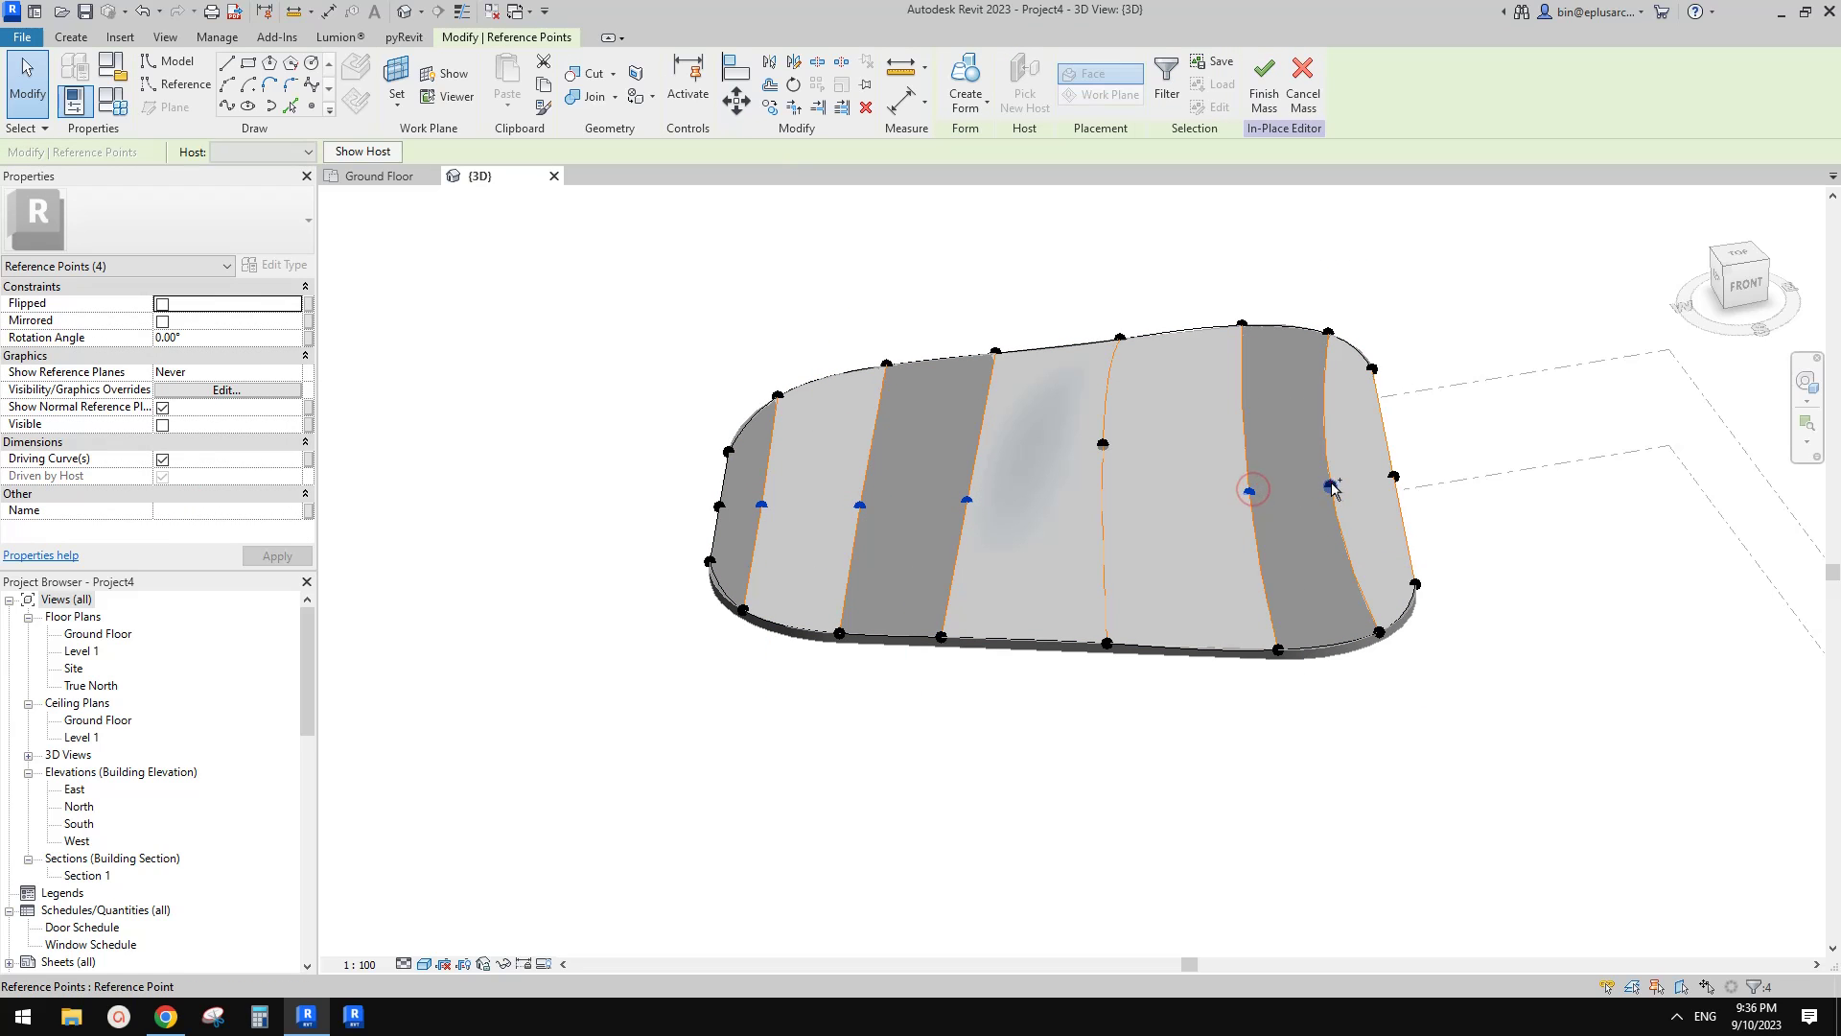
{"action": "left_click", "coordinate": [275, 152]}
{"action": "left_click", "coordinate": [255, 187]}
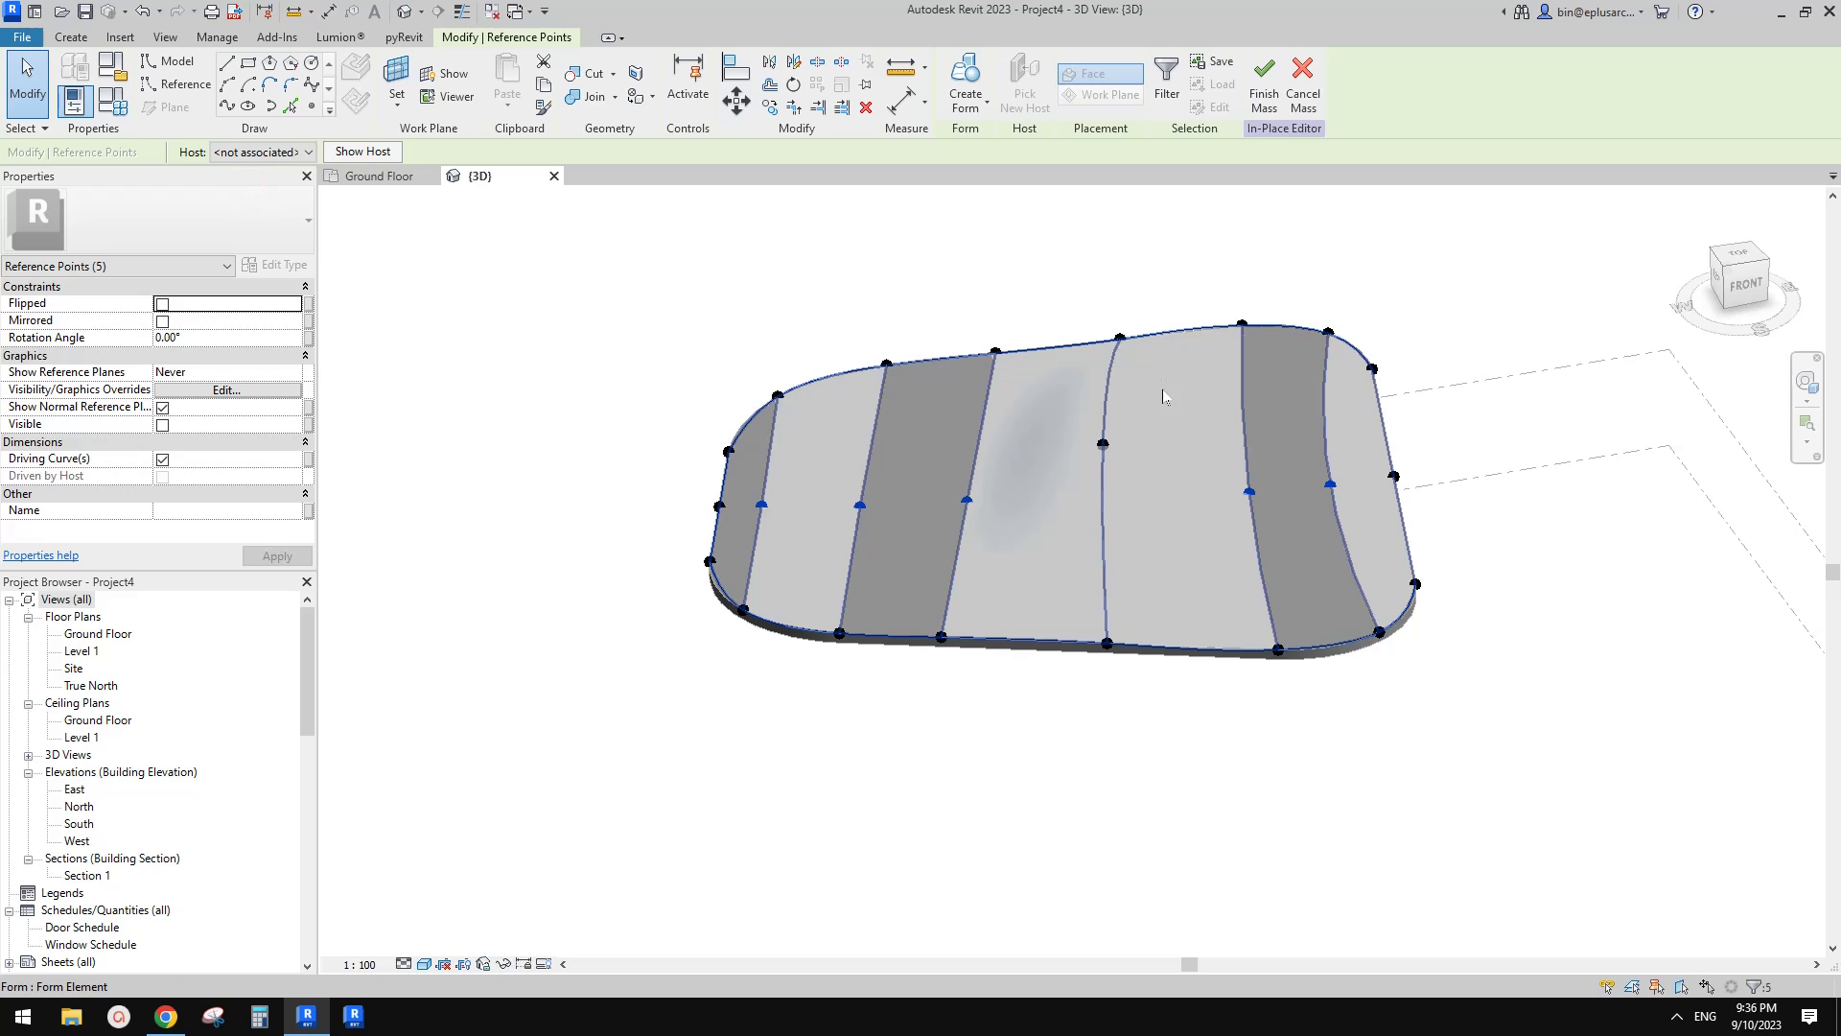
- In the Front view, raise the five selected middle points together to nearly the height of the central crown point
{"action": "scroll", "coordinate": [1162, 396], "scroll_direction": "down", "scroll_amount": 1}
{"action": "middle_click_drag", "start_coordinate": [1162, 396], "coordinate": [1232, 426], "text": "shift"}
{"action": "left_click", "coordinate": [1750, 286]}
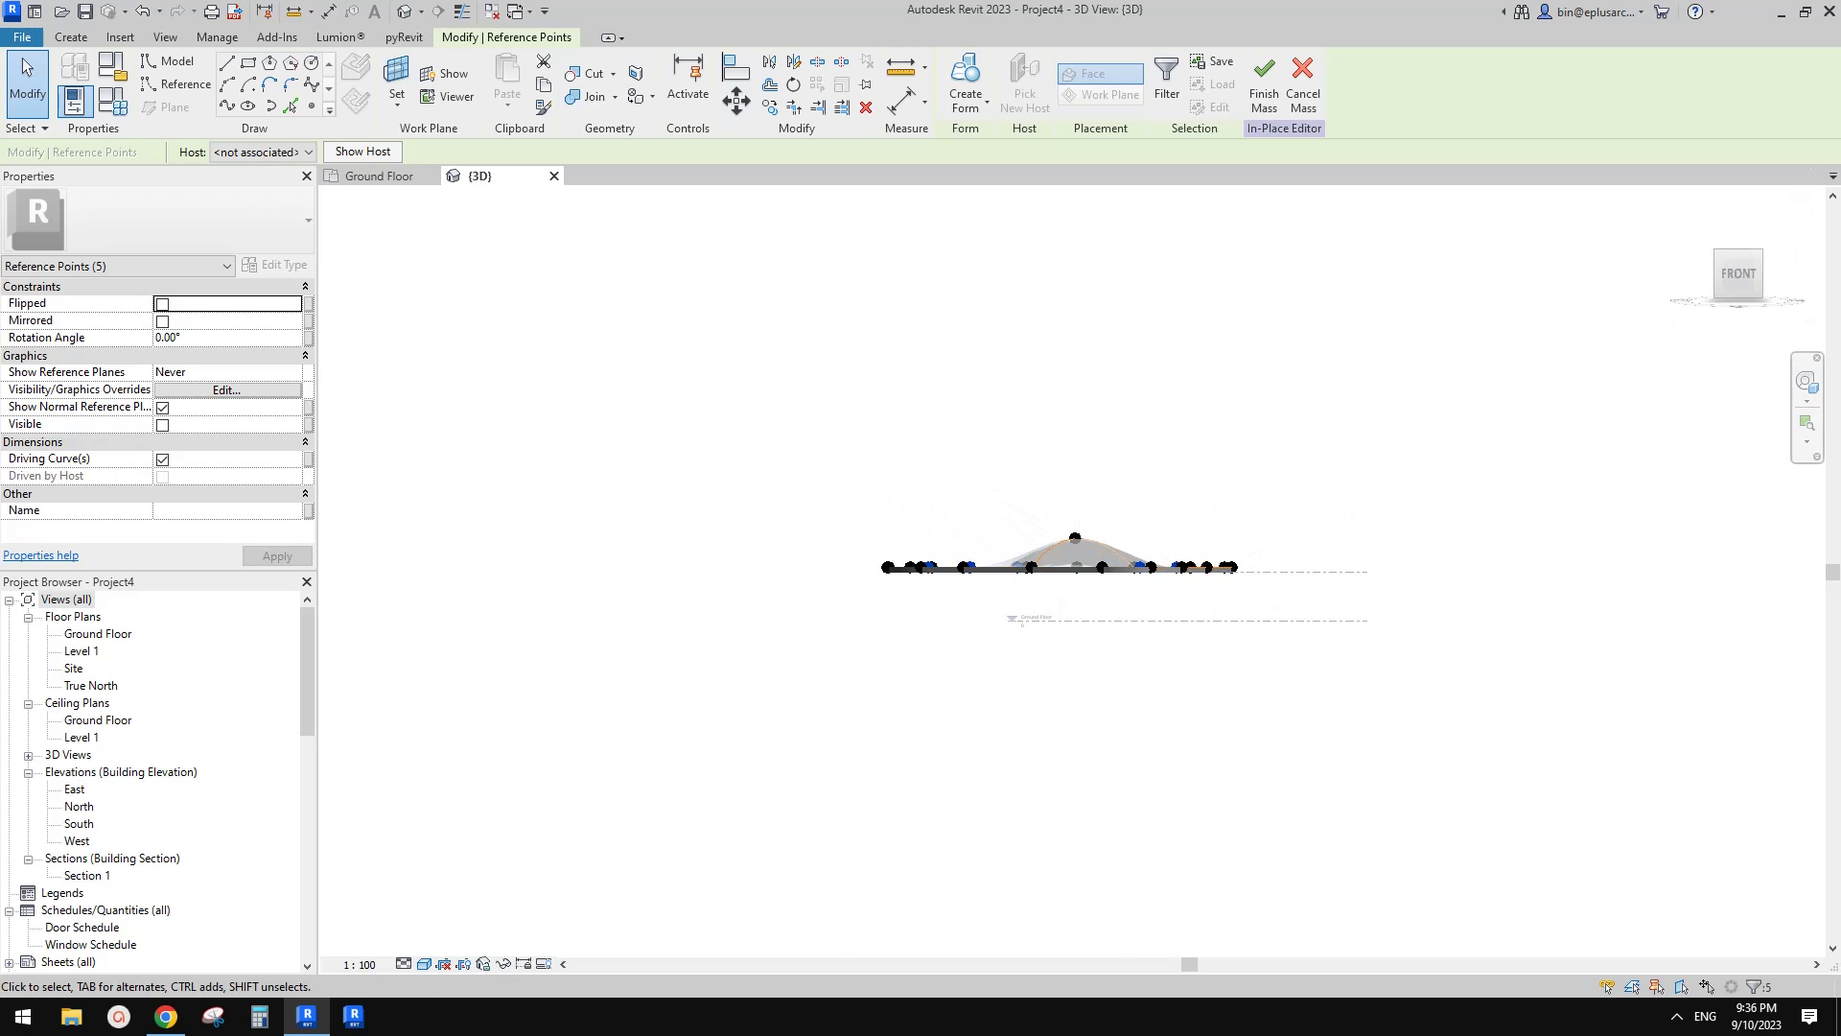
{"action": "scroll", "coordinate": [1041, 597], "scroll_direction": "up", "scroll_amount": 2}
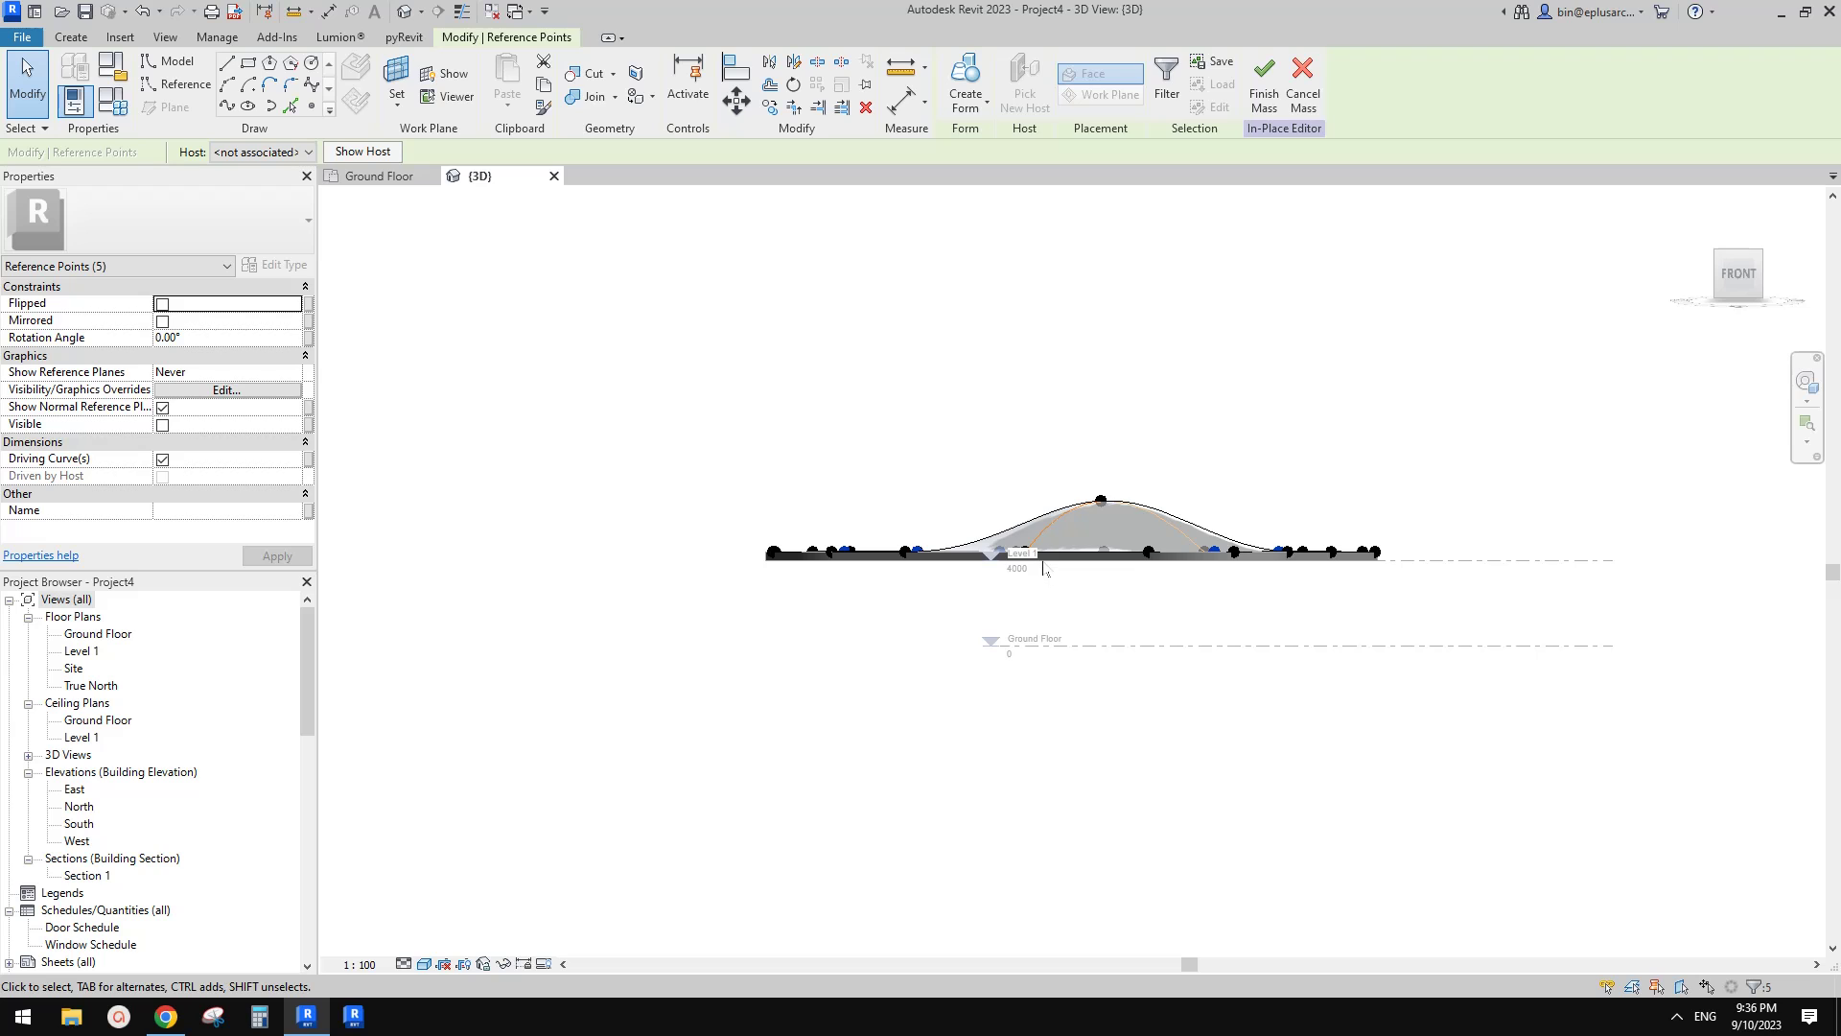
{"action": "scroll", "coordinate": [1097, 537], "scroll_direction": "up", "scroll_amount": 1}
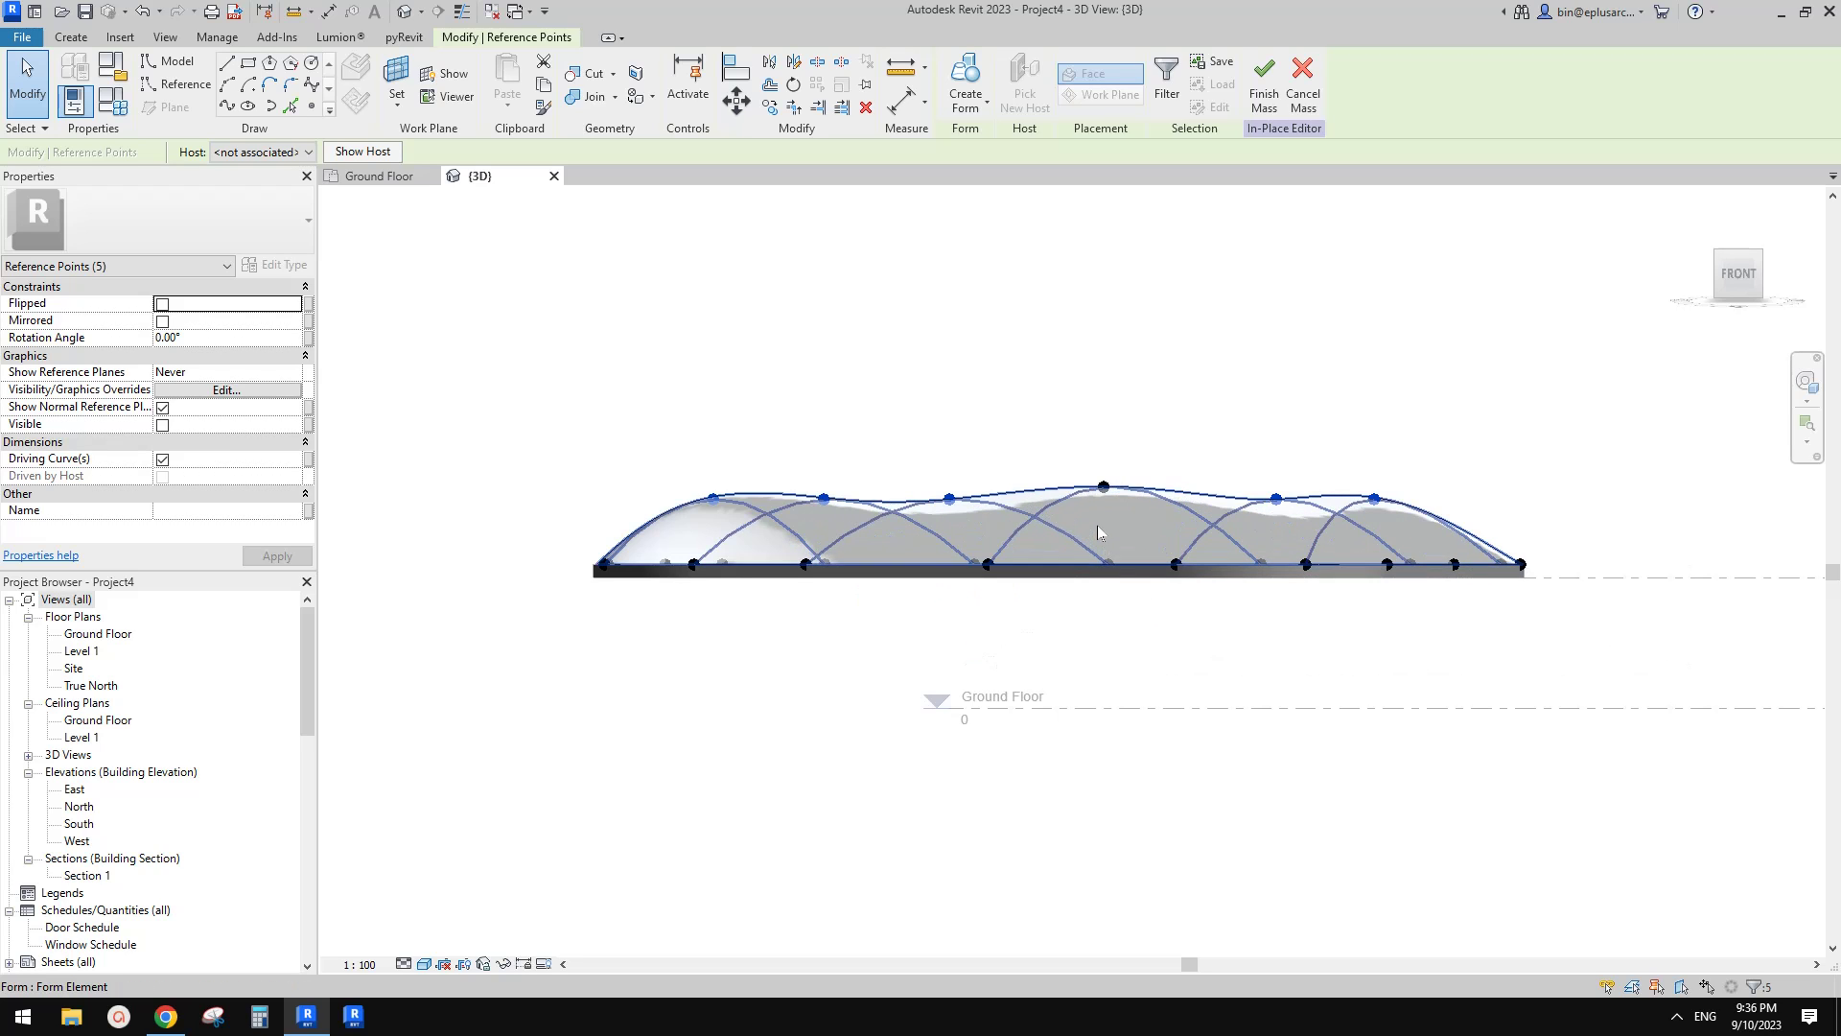
{"action": "scroll", "coordinate": [1130, 485], "scroll_direction": "up", "scroll_amount": 1}
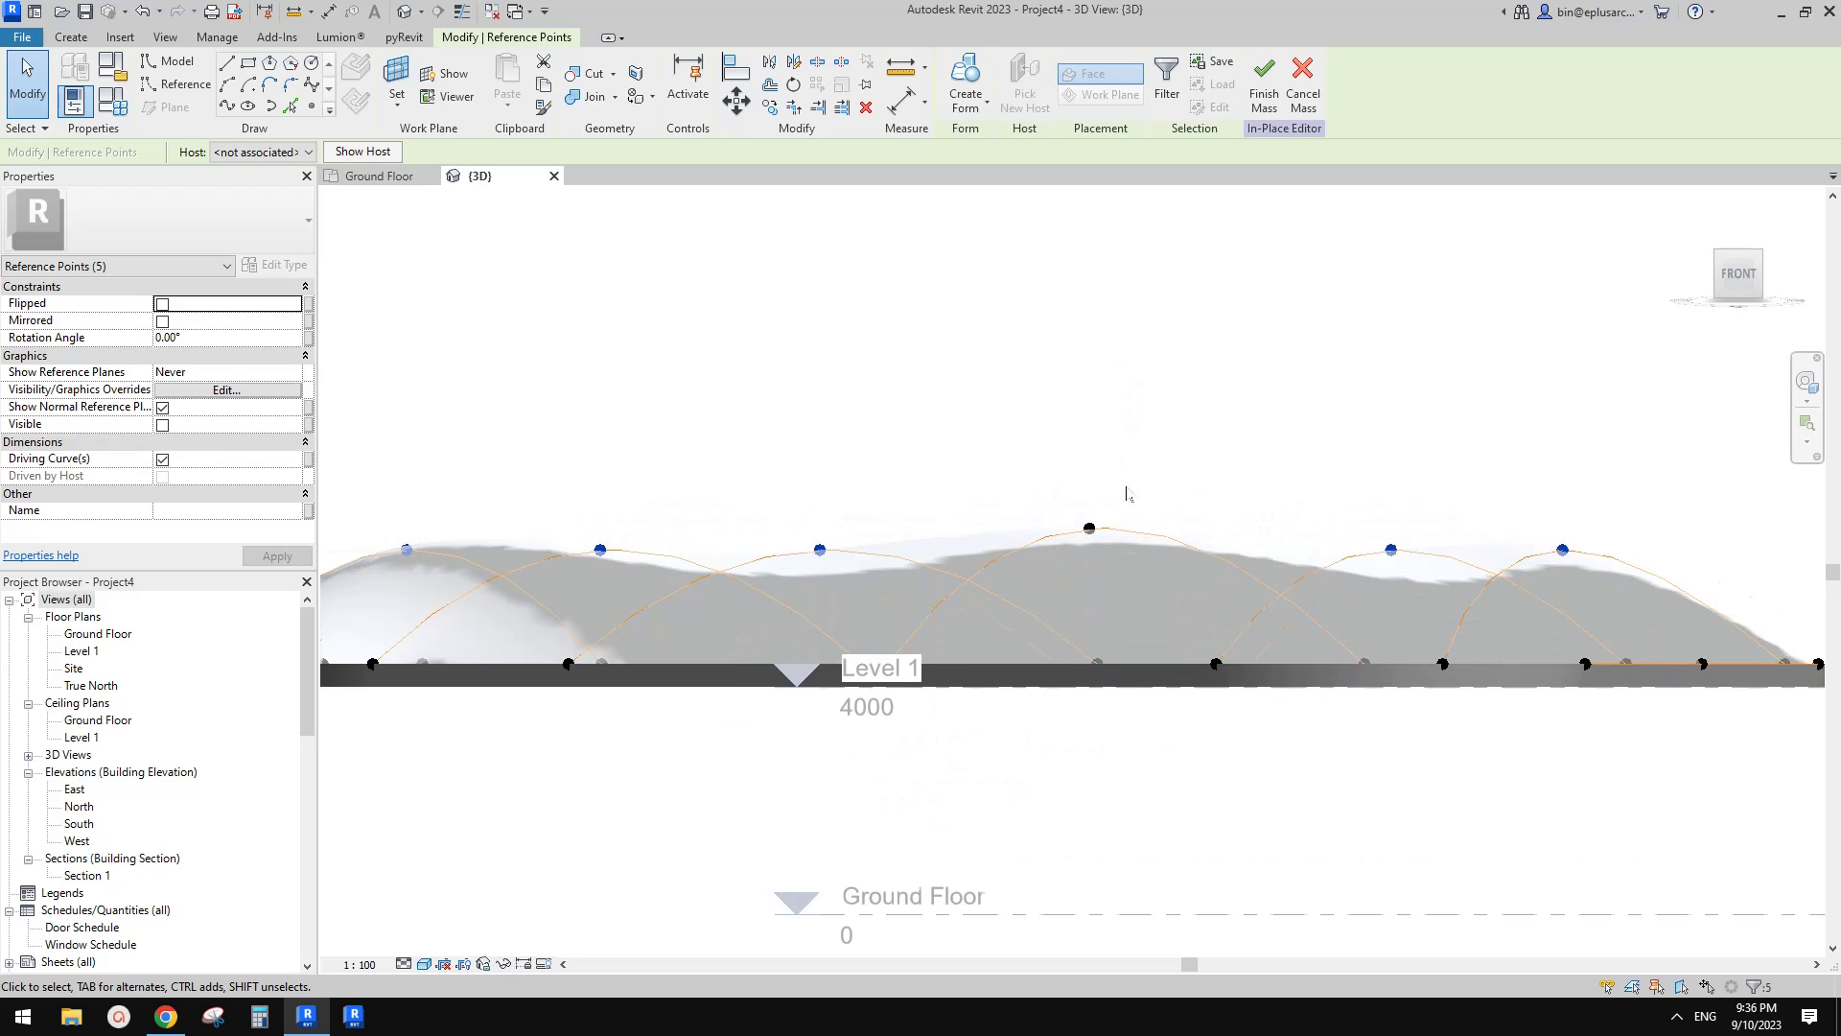
{"action": "scroll", "coordinate": [1119, 494], "scroll_direction": "down", "scroll_amount": 4}
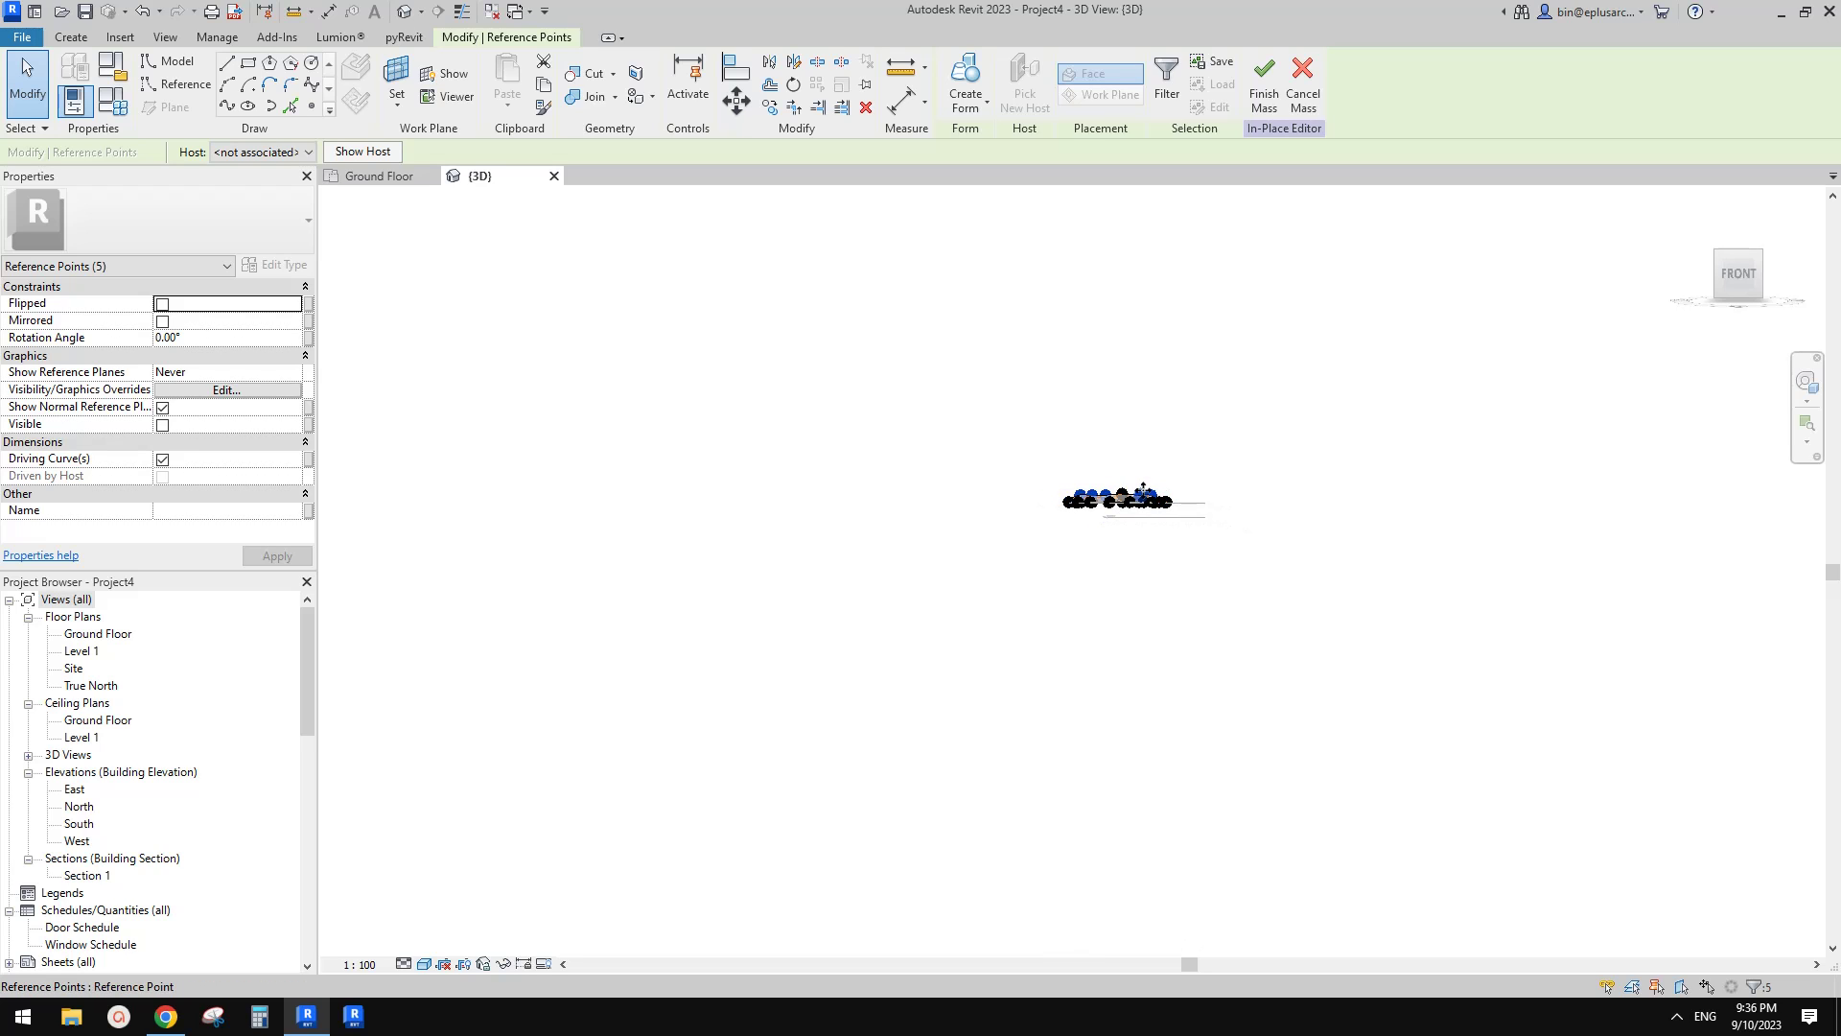
{"action": "scroll", "coordinate": [1109, 489], "scroll_direction": "up", "scroll_amount": 5}
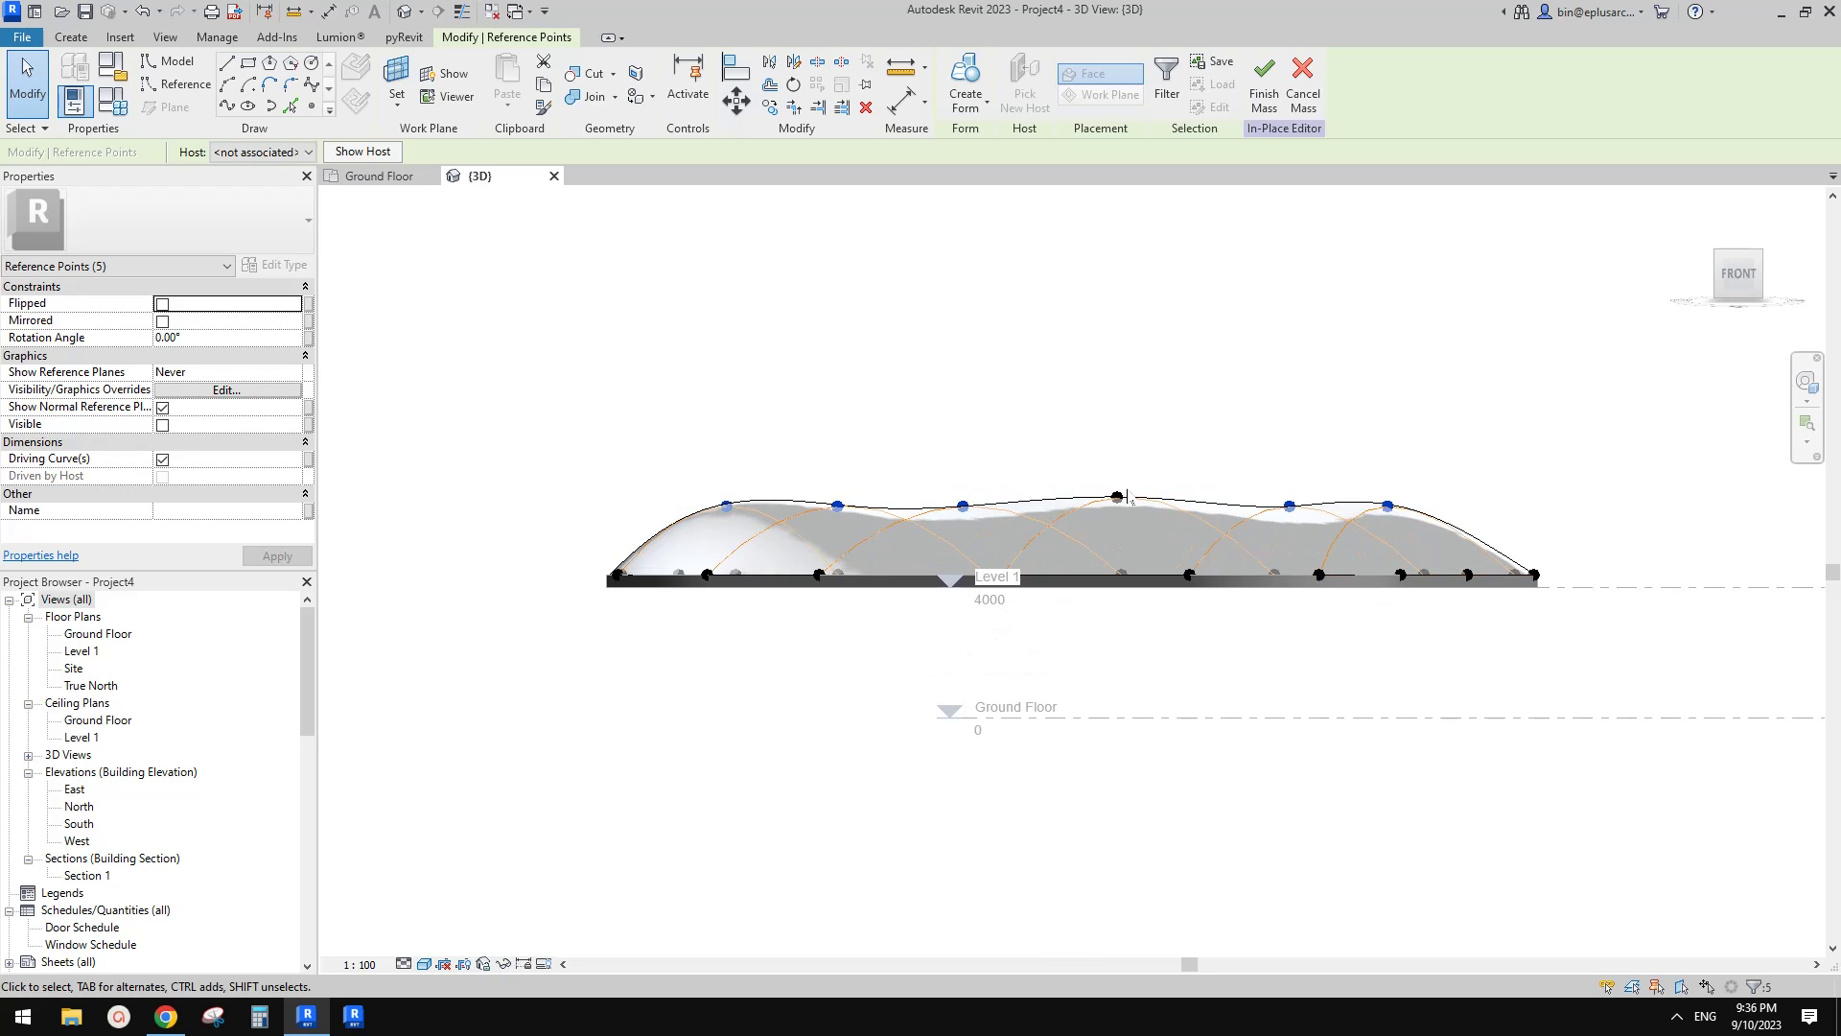
{"action": "scroll", "coordinate": [1127, 495], "scroll_direction": "up", "scroll_amount": 3}
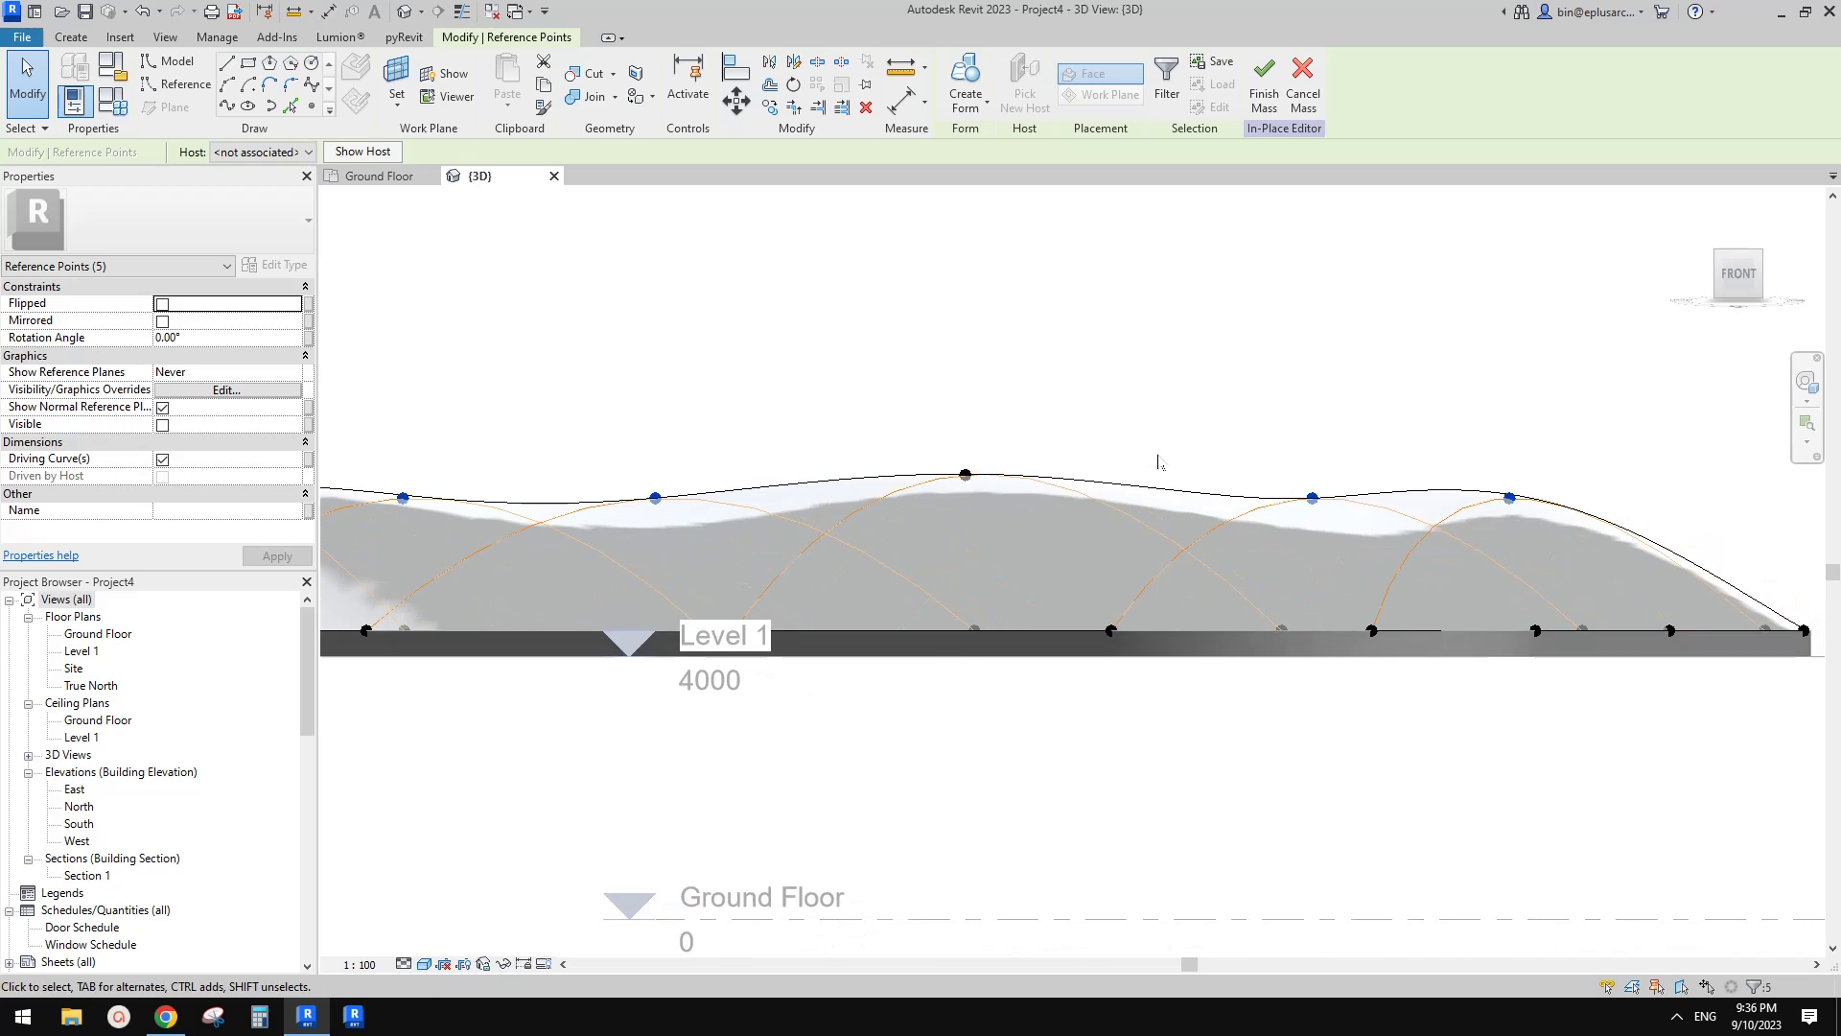
- Nudge the middle point of the third spline from the east upward in small increments
{"action": "left_click_drag", "start_coordinate": [1292, 409], "coordinate": [1381, 524]}
{"action": "key", "text": "Up"}
{"action": "key", "text": "Up"}
{"action": "key", "text": "Up"}
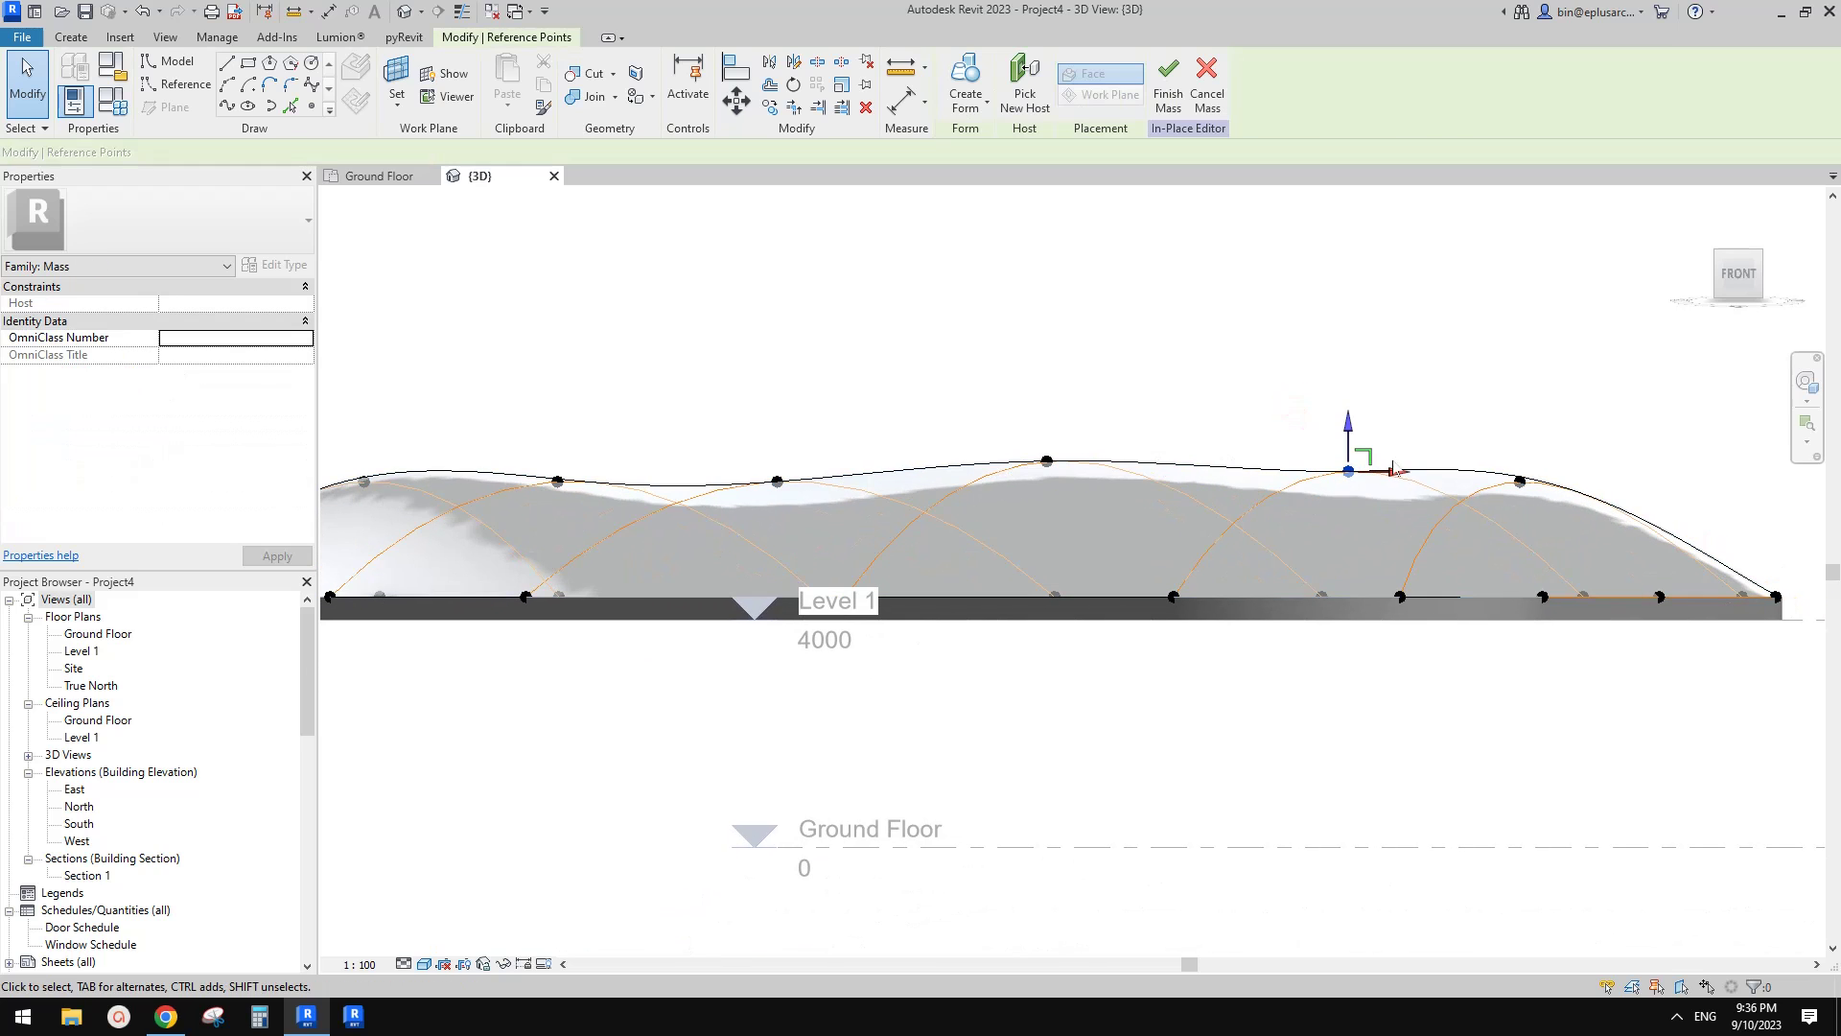
{"action": "key", "text": "Up"}
{"action": "key", "text": "Up"}
{"action": "key", "text": "Up"}
- Raise the crown points of the central spline and the third and fourth splines from the west to build up the arch
{"action": "left_click_drag", "start_coordinate": [979, 394], "coordinate": [1093, 498]}
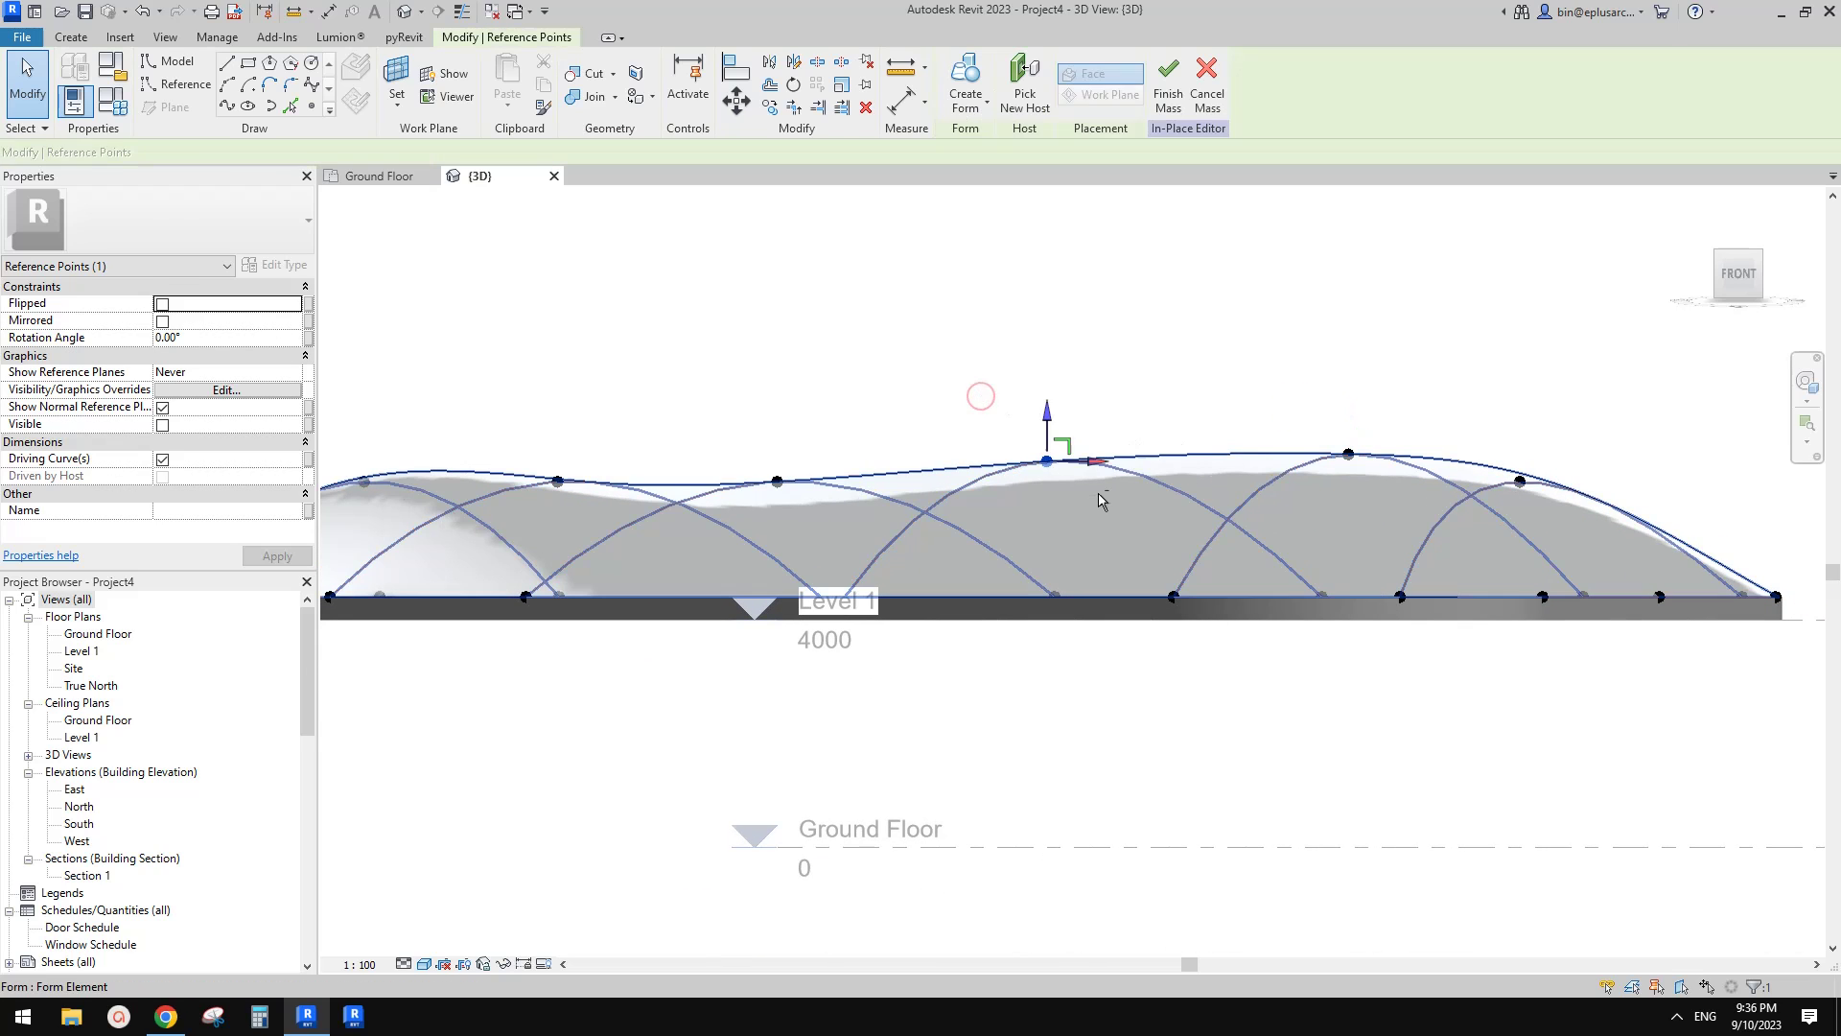
{"action": "key", "text": "shift+Up"}
{"action": "middle_click_drag", "start_coordinate": [1049, 447], "coordinate": [1321, 425]}
{"action": "left_click_drag", "start_coordinate": [1021, 380], "coordinate": [1129, 472]}
{"action": "middle_click_drag", "start_coordinate": [842, 445], "coordinate": [947, 462]}
{"action": "left_click_drag", "start_coordinate": [897, 419], "coordinate": [1006, 509]}
{"action": "key", "text": "shift+Up"}
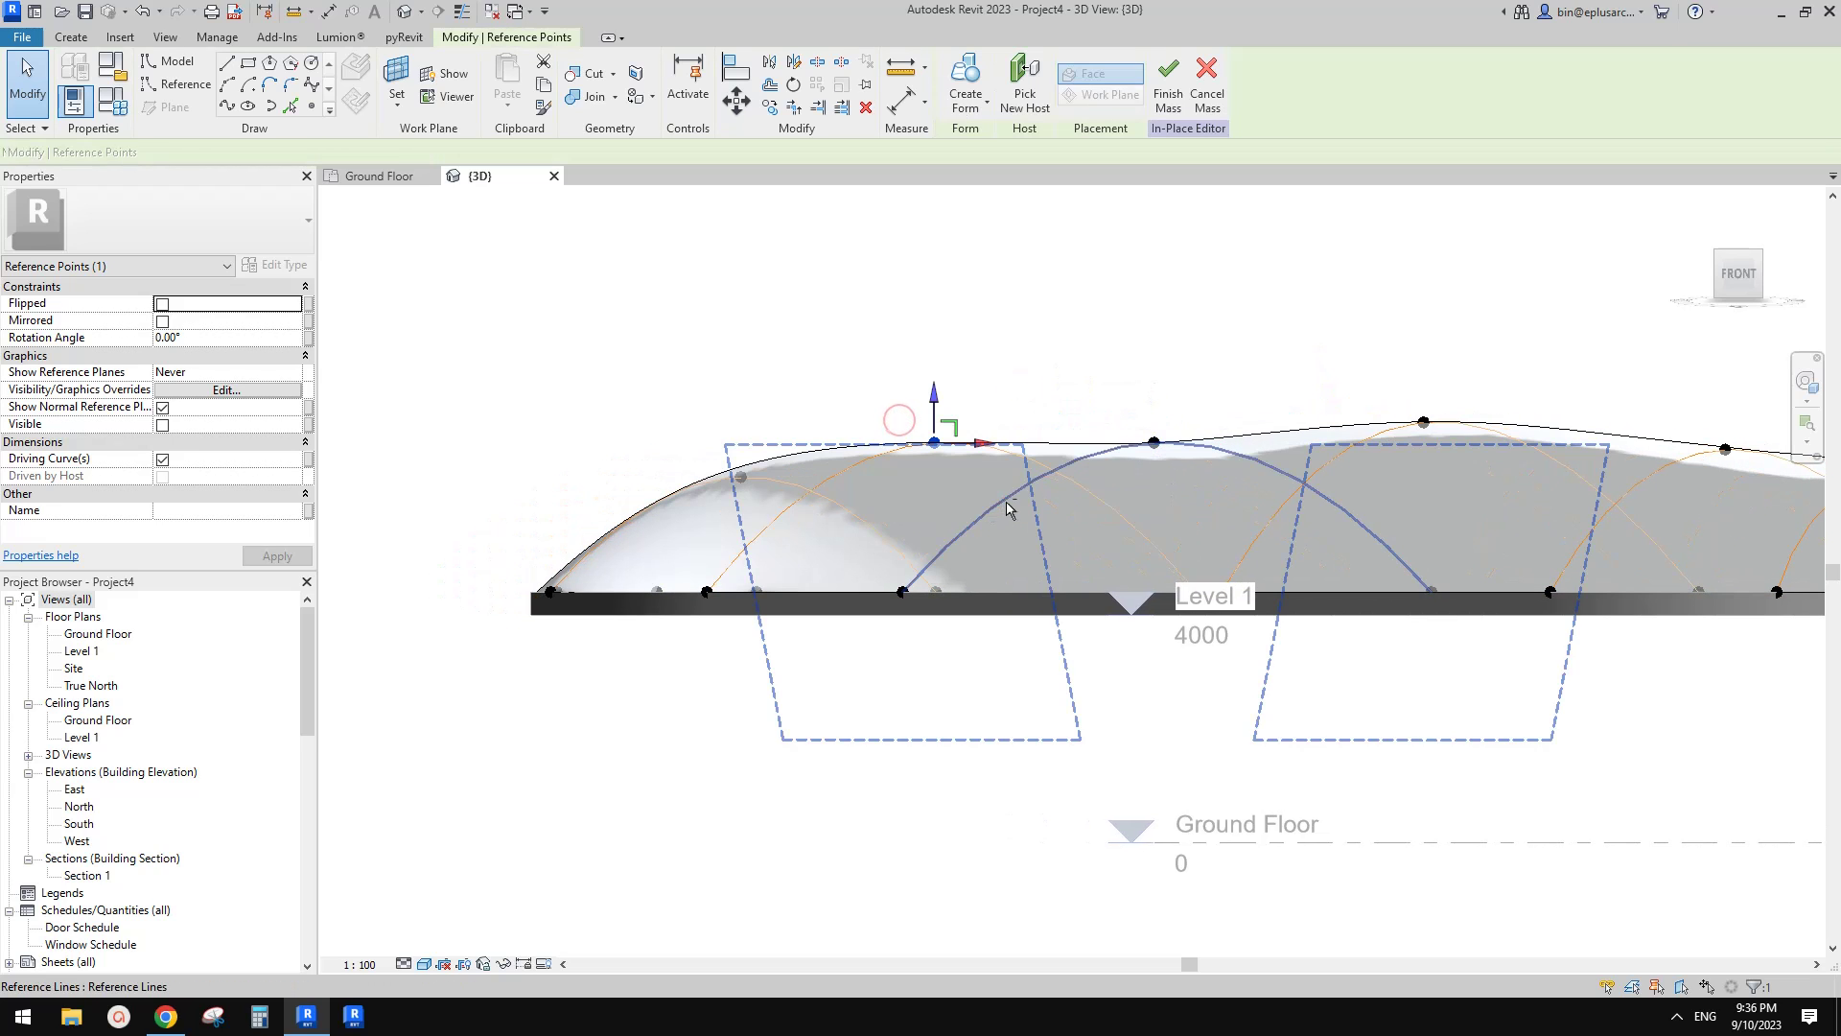
{"action": "left_click_drag", "start_coordinate": [1120, 380], "coordinate": [1223, 505]}
{"action": "key", "text": "shift+Up"}
- Fine-tune the heights of the interior splines' crown points one by one into a smooth, even dome profile
{"action": "middle_click_drag", "start_coordinate": [1299, 504], "coordinate": [1092, 474]}
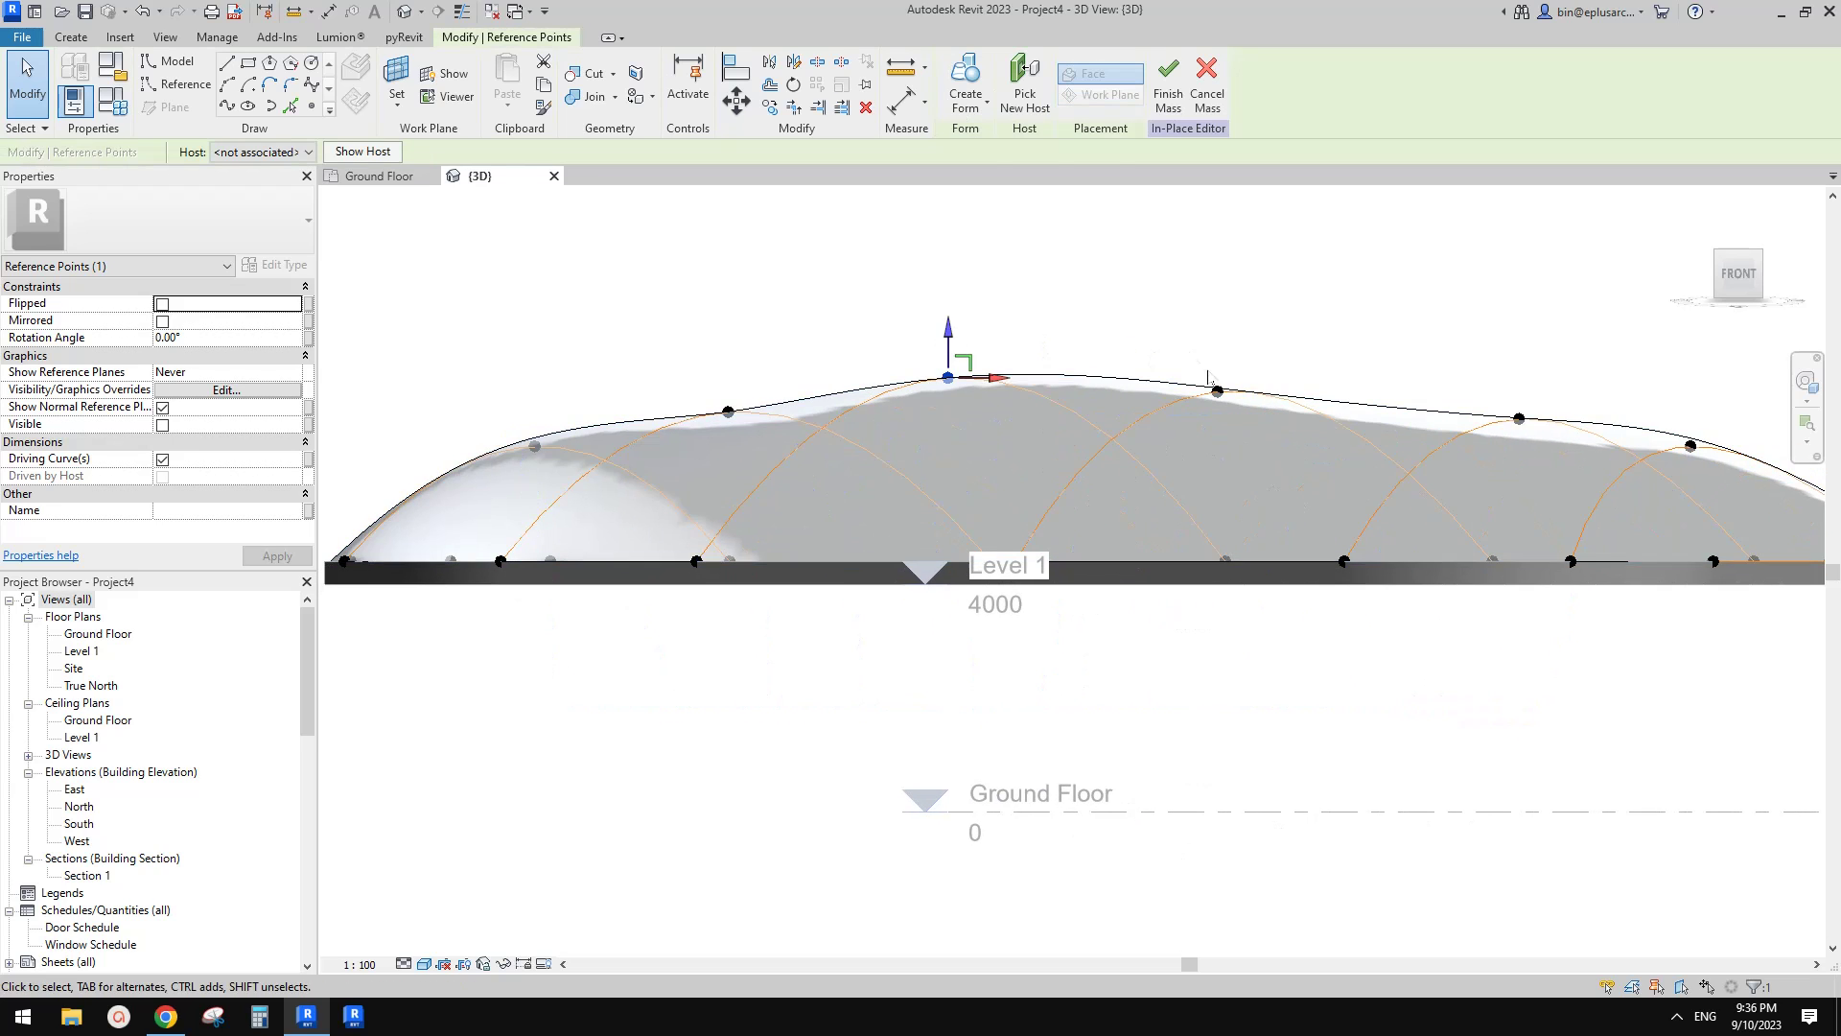
{"action": "left_click_drag", "start_coordinate": [1173, 343], "coordinate": [1274, 434]}
{"action": "scroll", "coordinate": [1274, 433], "scroll_direction": "down", "scroll_amount": 2}
{"action": "left_click_drag", "start_coordinate": [736, 391], "coordinate": [802, 473]}
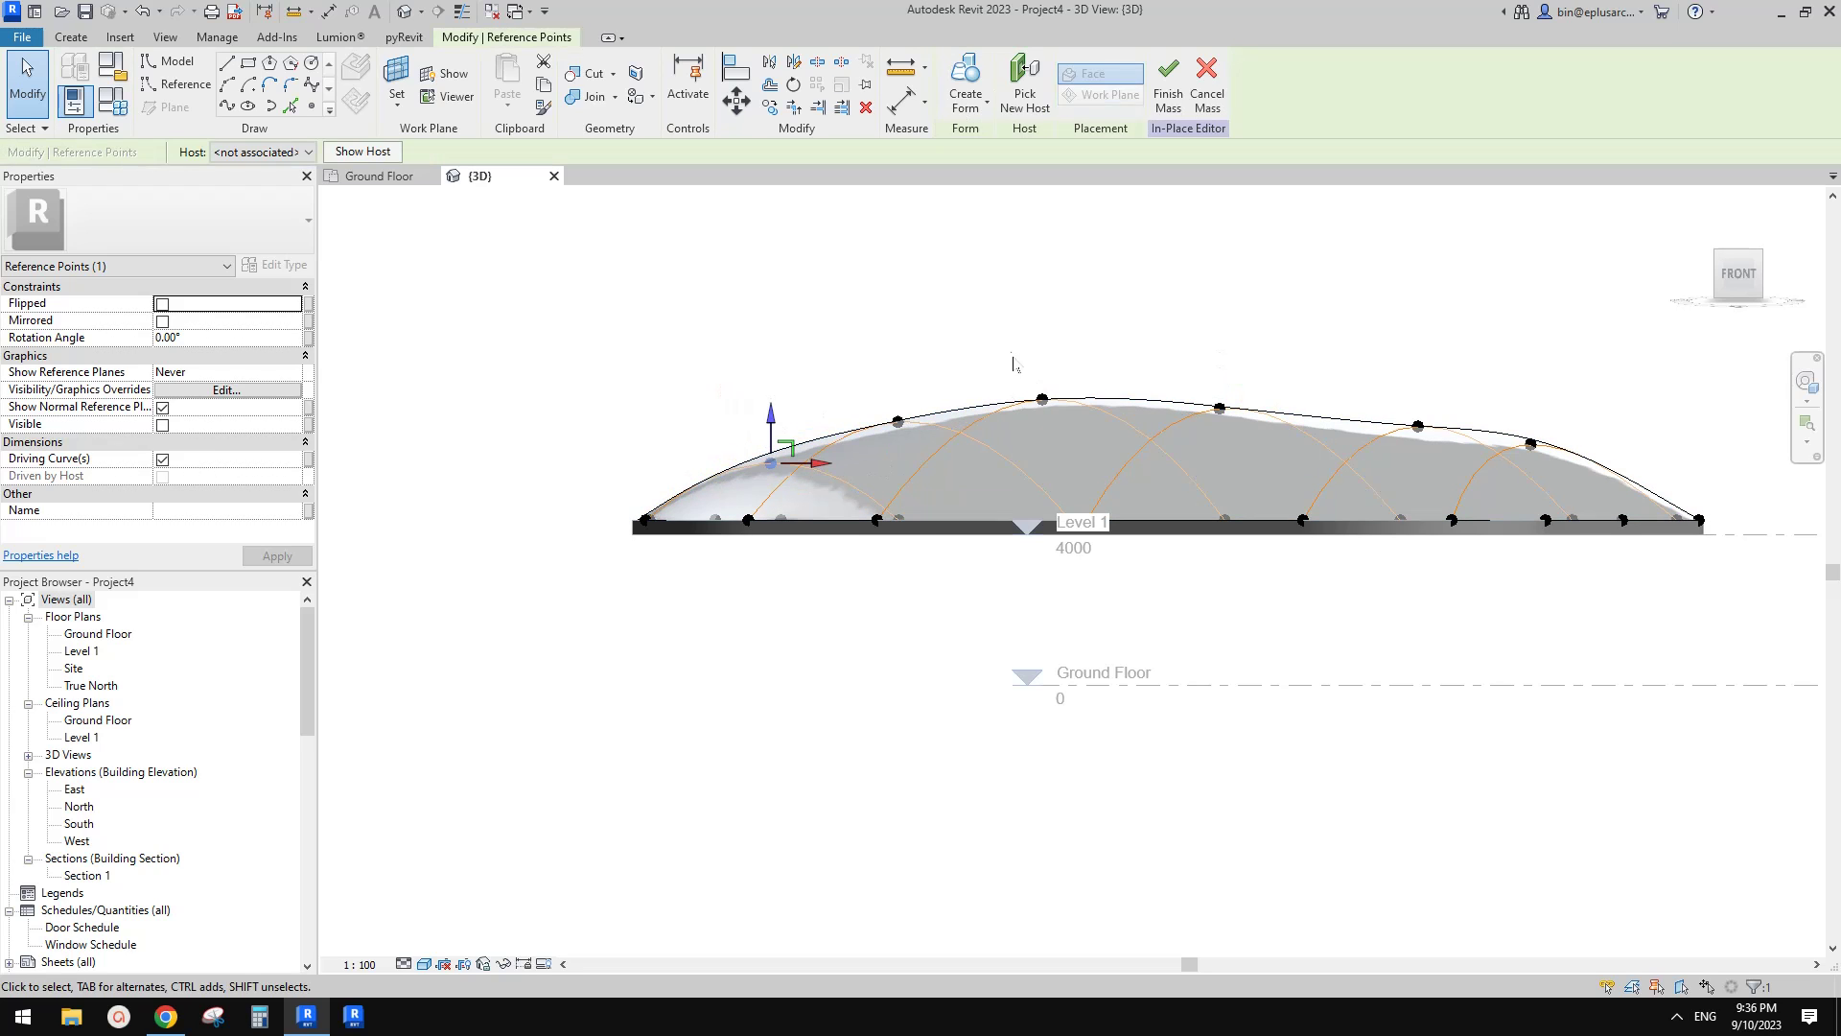
{"action": "left_click_drag", "start_coordinate": [1010, 351], "coordinate": [1095, 443]}
{"action": "left_click_drag", "start_coordinate": [1208, 363], "coordinate": [1281, 453]}
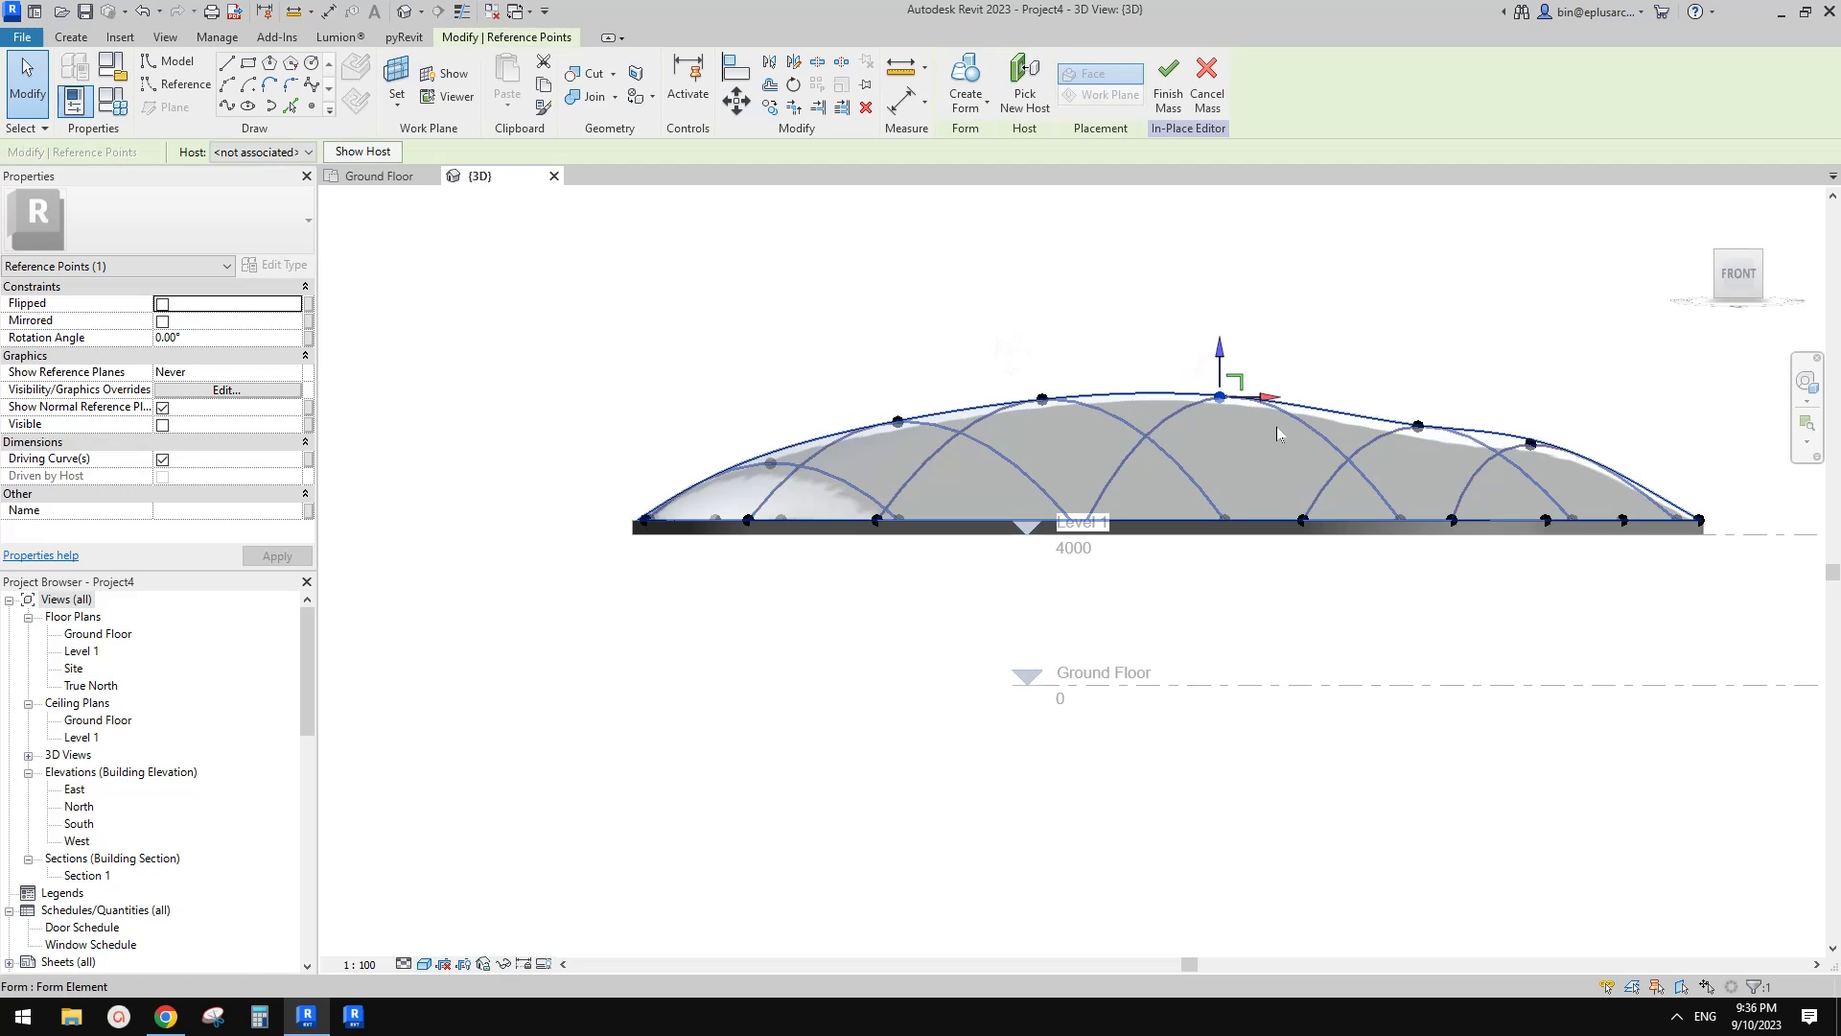
{"action": "left_click_drag", "start_coordinate": [1384, 368], "coordinate": [1468, 477]}
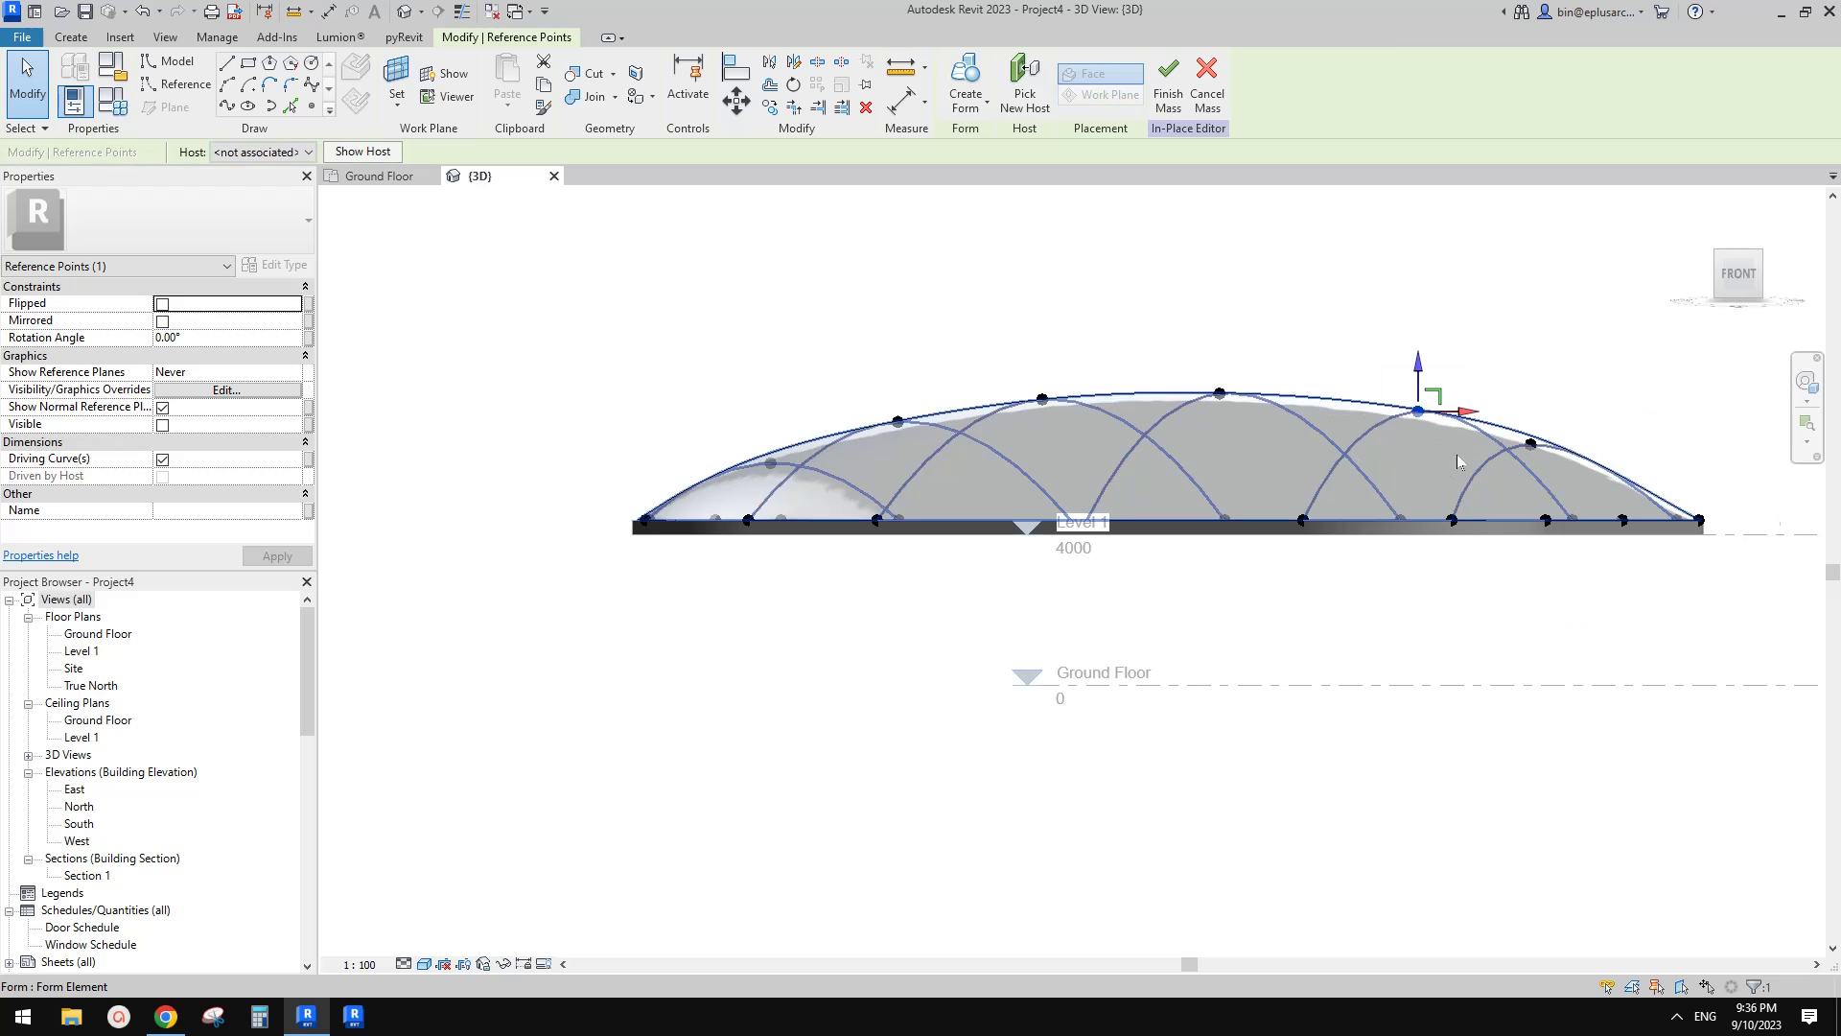
{"action": "left_click_drag", "start_coordinate": [1508, 397], "coordinate": [1565, 462]}
{"action": "scroll", "coordinate": [1568, 463], "scroll_direction": "down", "scroll_amount": 1}
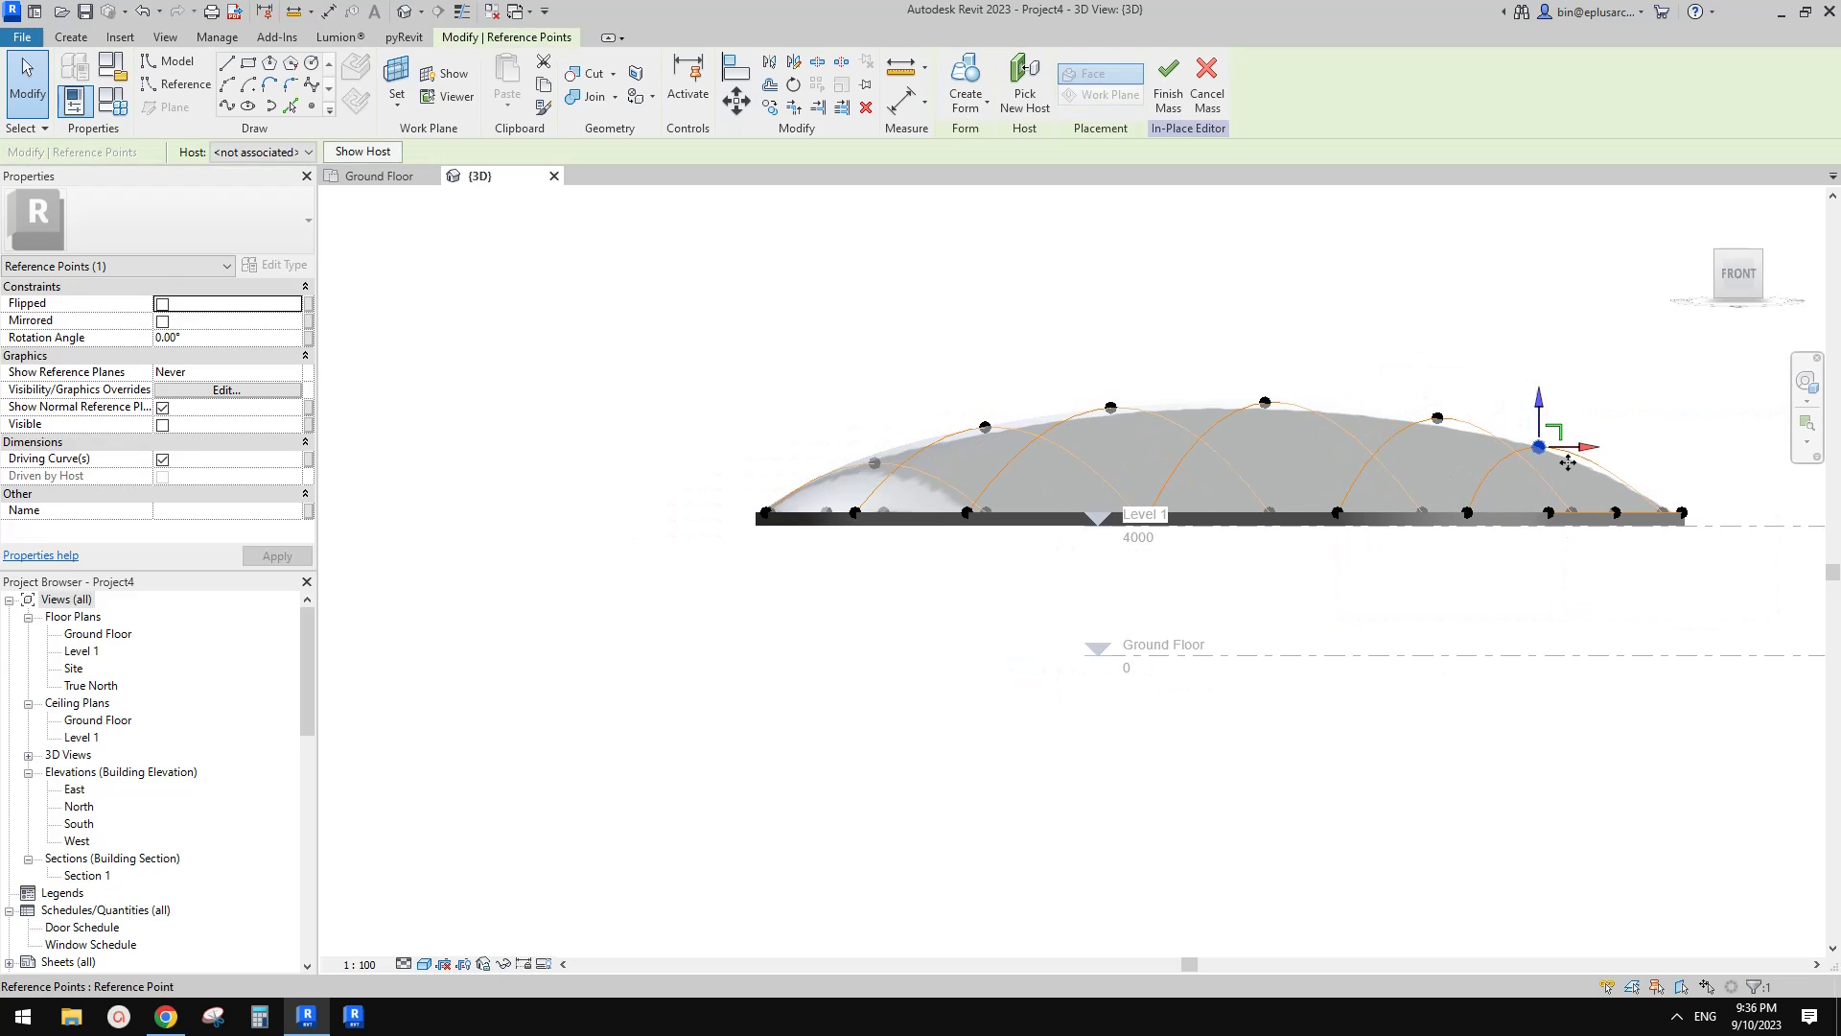
{"action": "left_click_drag", "start_coordinate": [1378, 382], "coordinate": [1499, 438]}
{"action": "left_click", "coordinate": [1246, 349]}
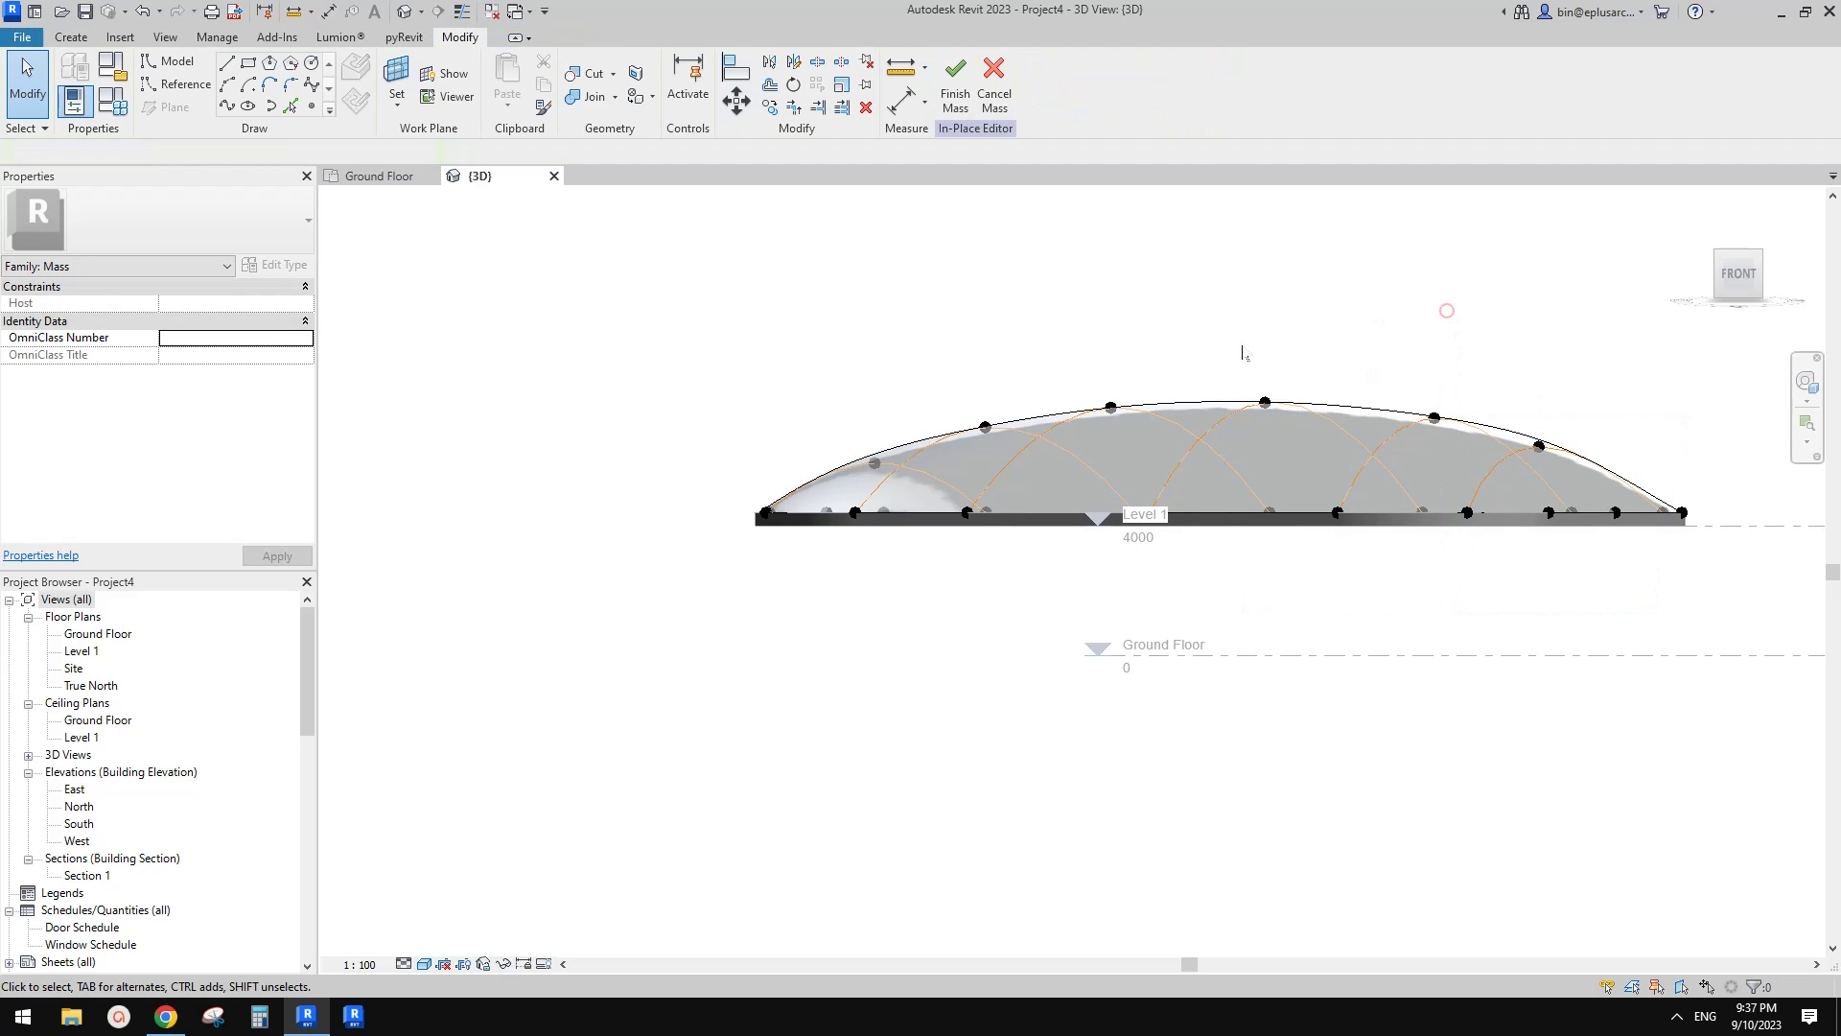
- Examine the dome's profile from an oblique angle and from the front, checking the crown point nearest the west end
{"action": "middle_click_drag", "start_coordinate": [1246, 349], "coordinate": [1285, 575], "text": "shift"}
{"action": "middle_click_drag", "start_coordinate": [1032, 526], "coordinate": [1061, 411], "text": "shift"}
{"action": "scroll", "coordinate": [802, 498], "scroll_direction": "up", "scroll_amount": 5}
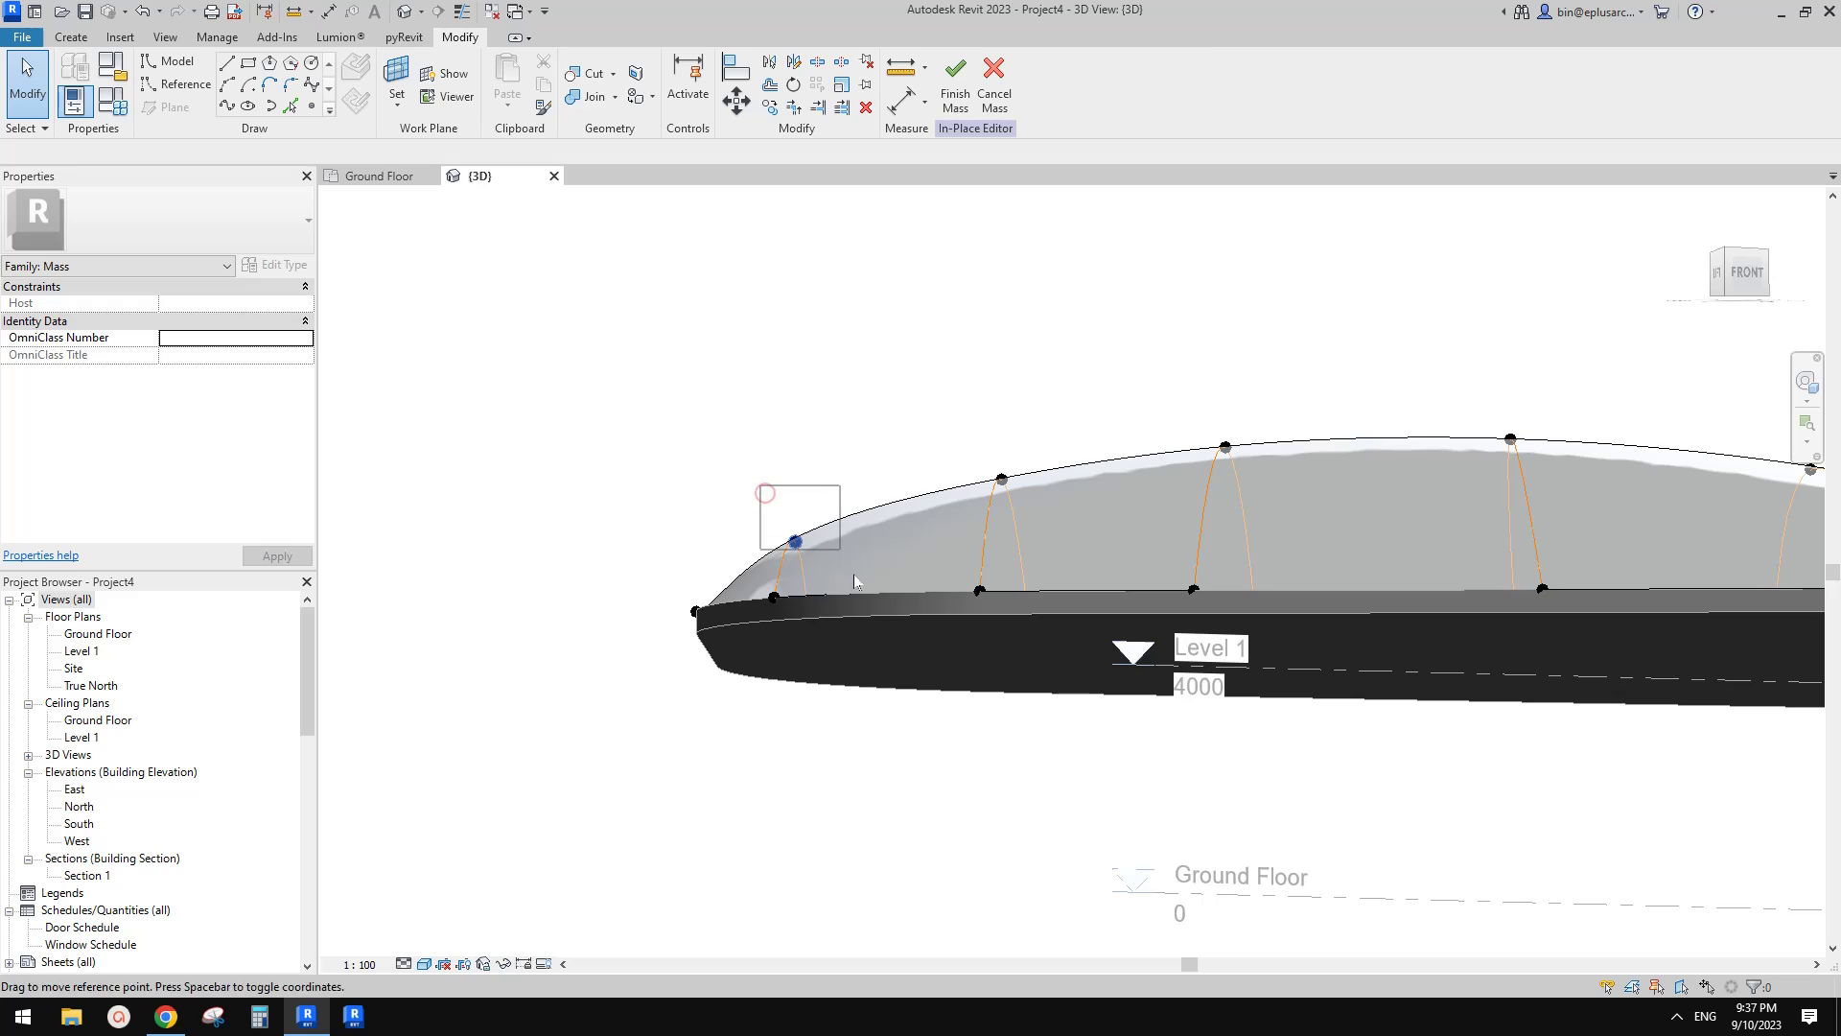
{"action": "left_click_drag", "start_coordinate": [853, 574], "coordinate": [854, 581]}
{"action": "left_click_drag", "start_coordinate": [1729, 273], "coordinate": [1784, 309]}
{"action": "left_click", "coordinate": [1748, 276]}
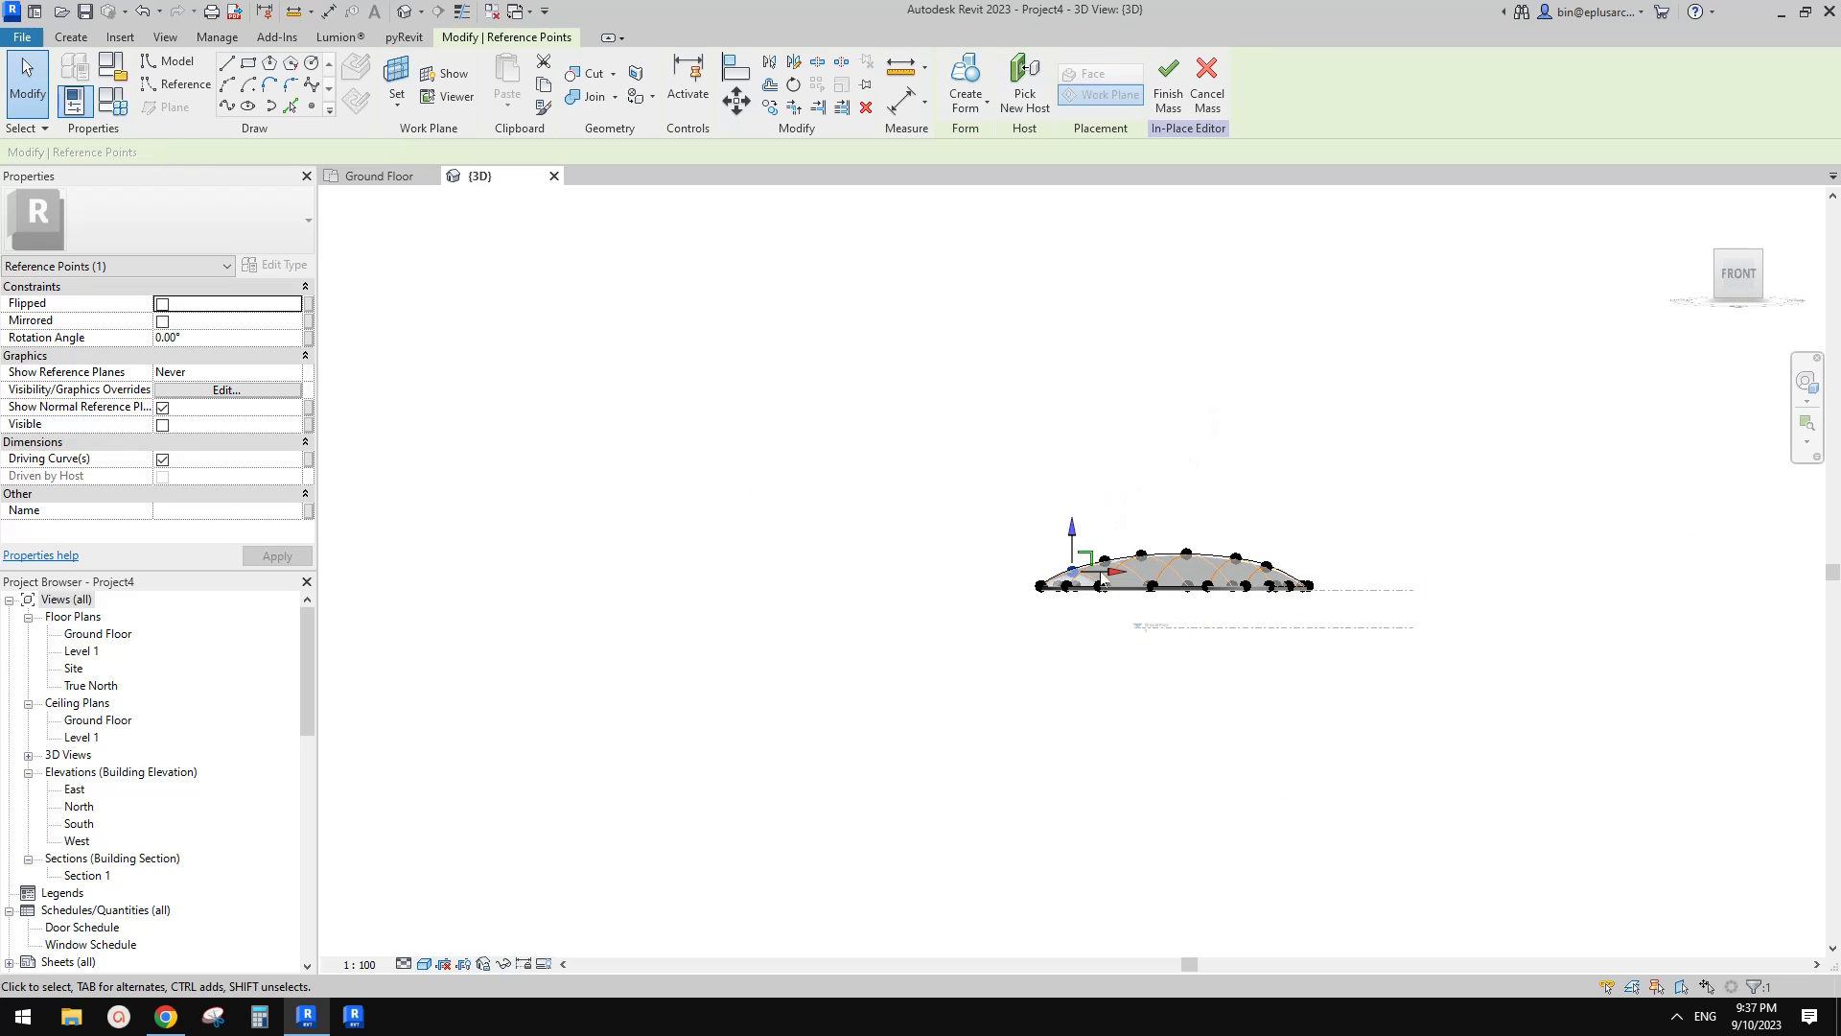
{"action": "scroll", "coordinate": [1082, 606], "scroll_direction": "up", "scroll_amount": 3}
{"action": "left_click", "coordinate": [1038, 443]}
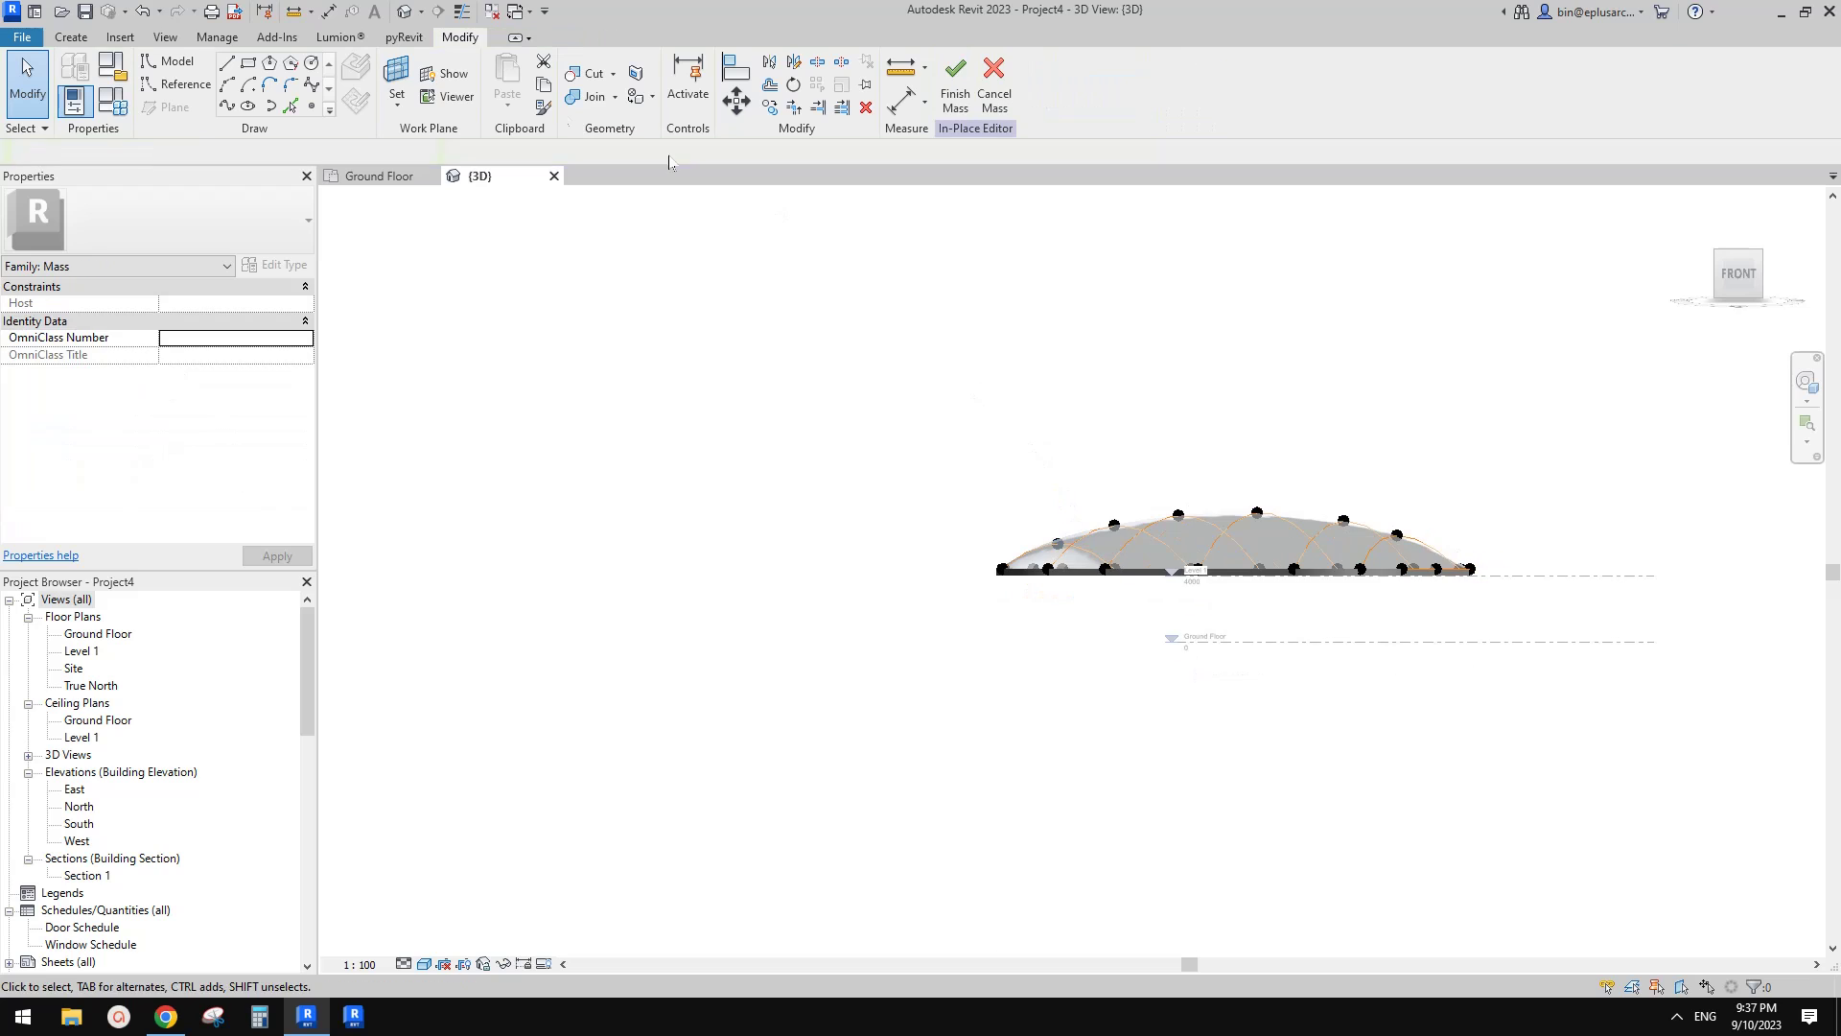
- Finish the in-place mass
{"action": "middle_click_drag", "start_coordinate": [928, 301], "coordinate": [908, 307]}
{"action": "middle_click_drag", "start_coordinate": [1035, 575], "coordinate": [1089, 667], "text": "shift"}
{"action": "scroll", "coordinate": [1180, 546], "scroll_direction": "up", "scroll_amount": 1}
{"action": "middle_click_drag", "start_coordinate": [1179, 546], "coordinate": [1125, 552]}
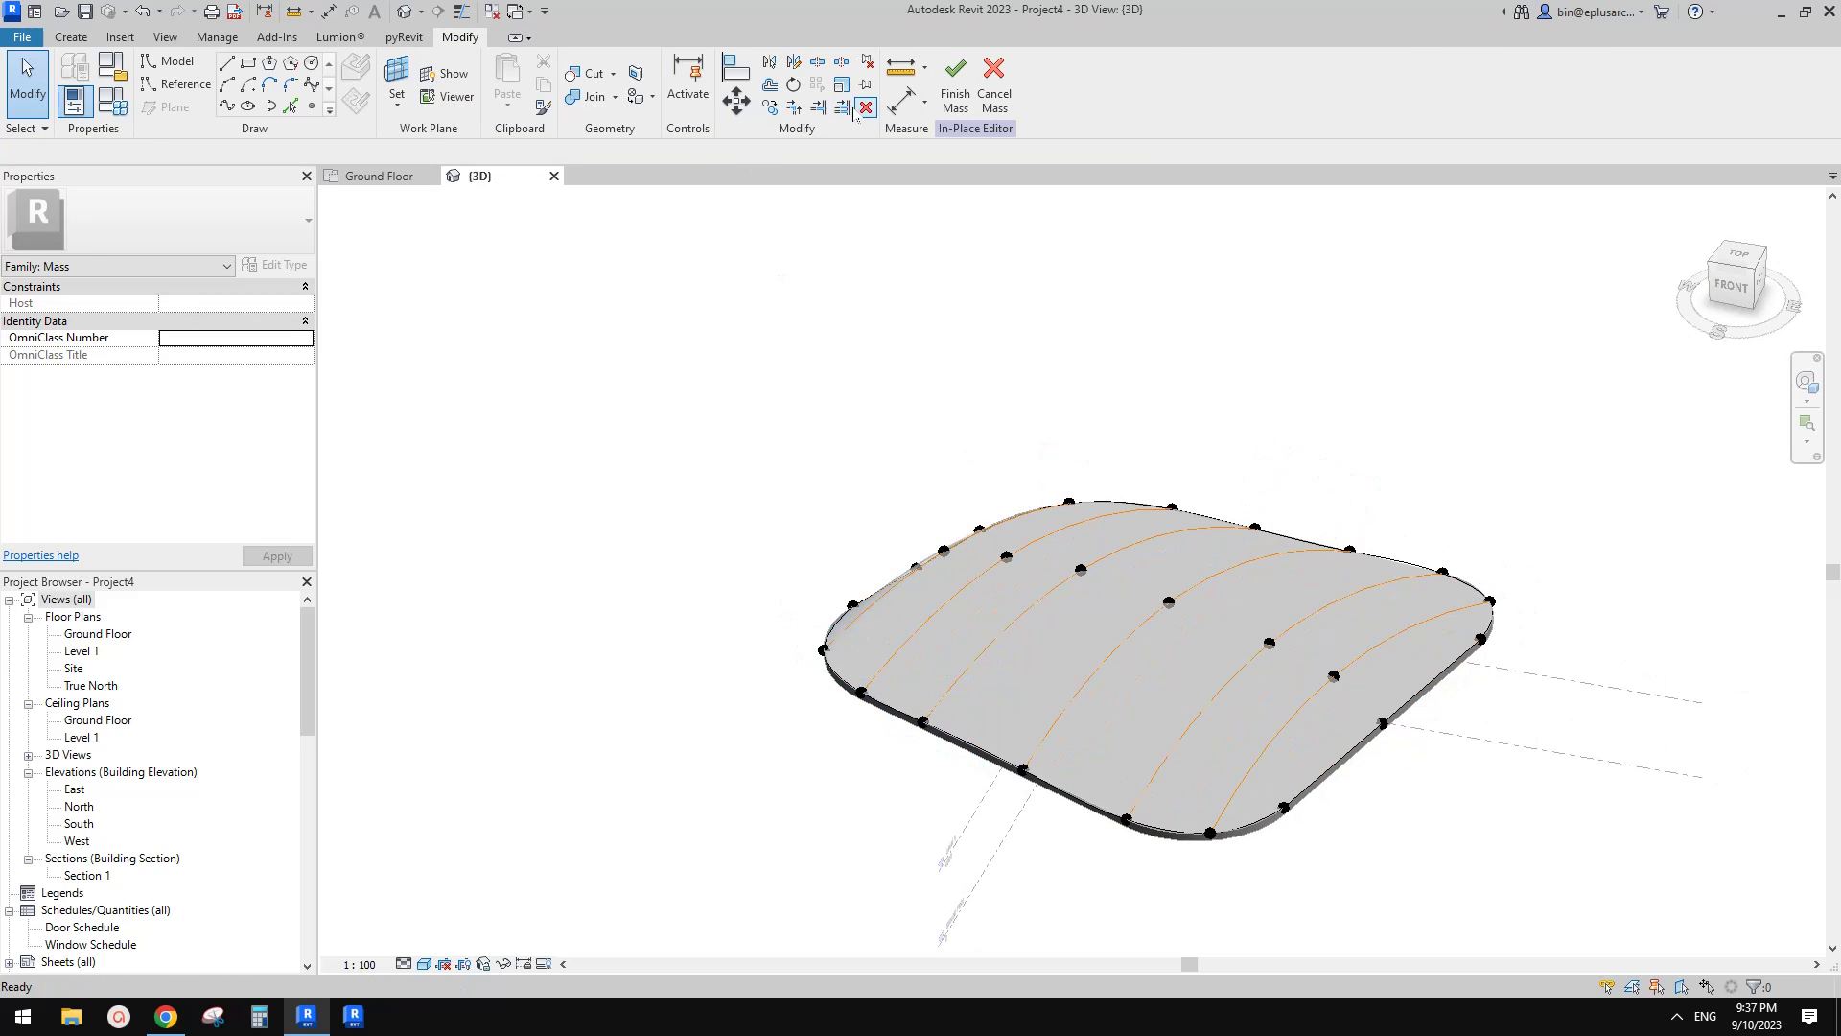
{"action": "left_click", "coordinate": [956, 93]}
- Open the Mass category's material for editing in Object Styles
{"action": "left_click", "coordinate": [770, 38]}
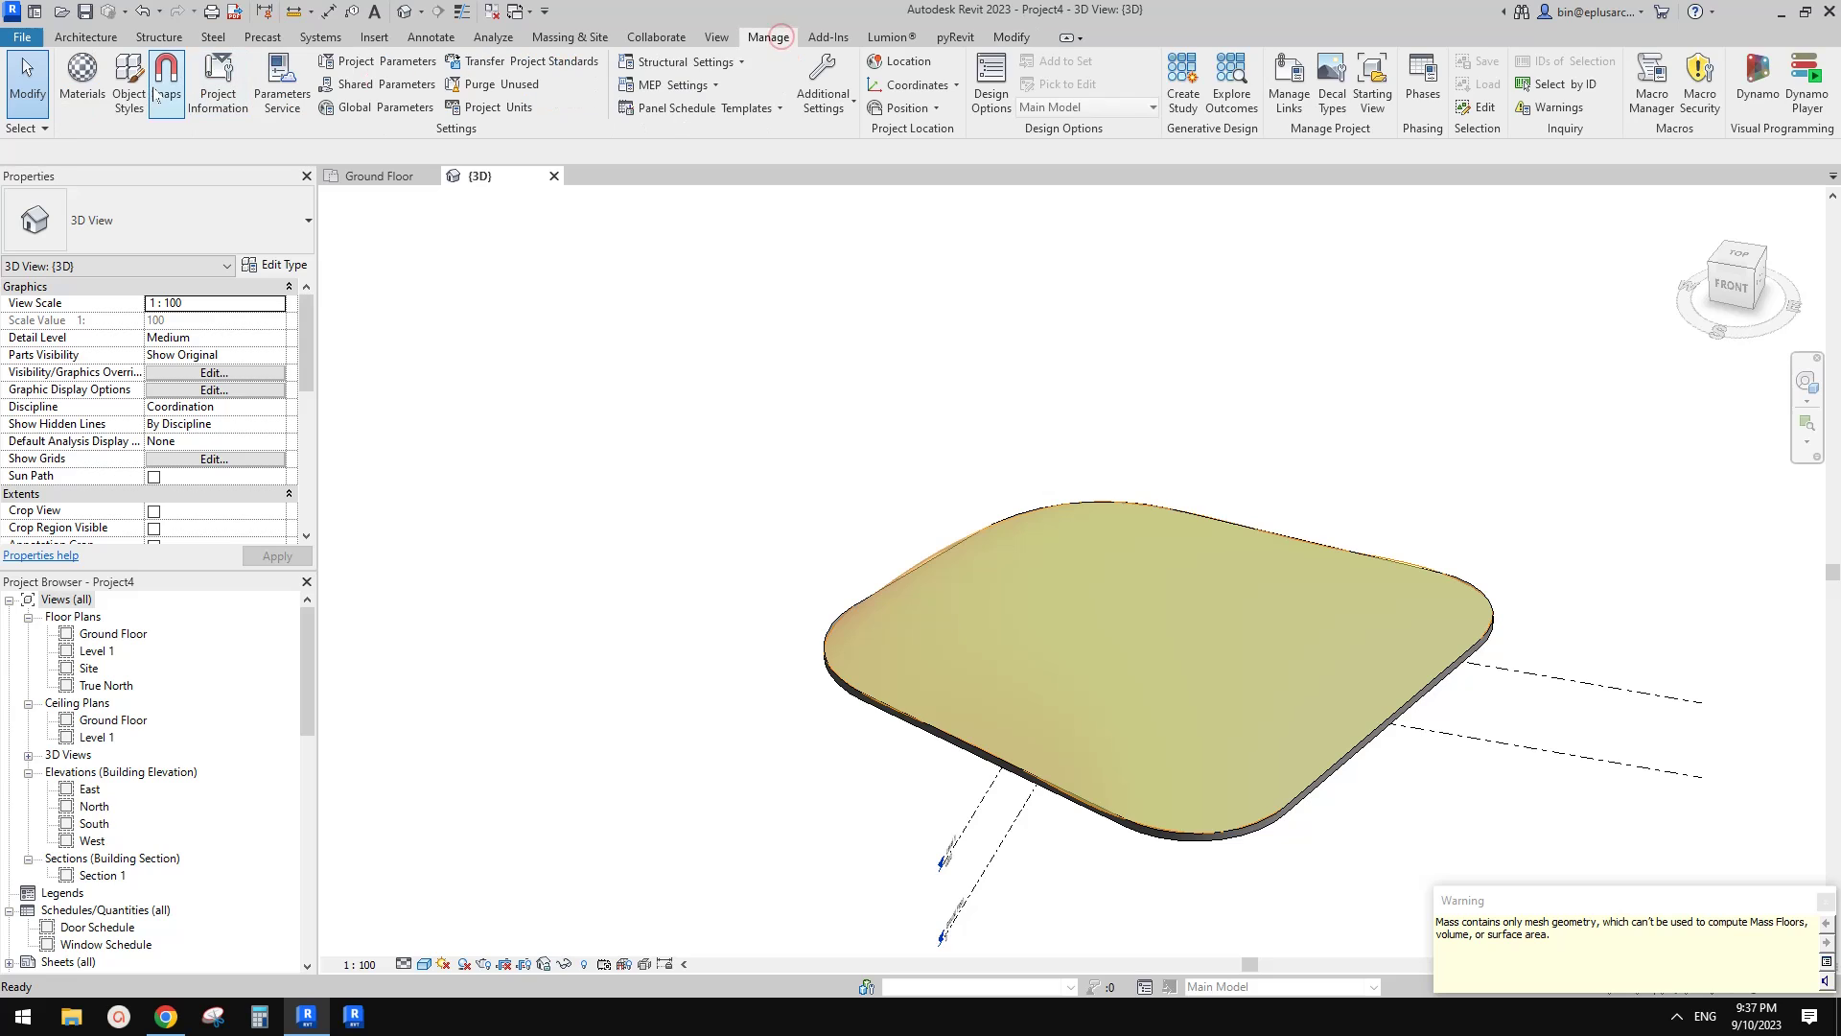
{"action": "left_click", "coordinate": [129, 84]}
{"action": "left_click", "coordinate": [641, 458]}
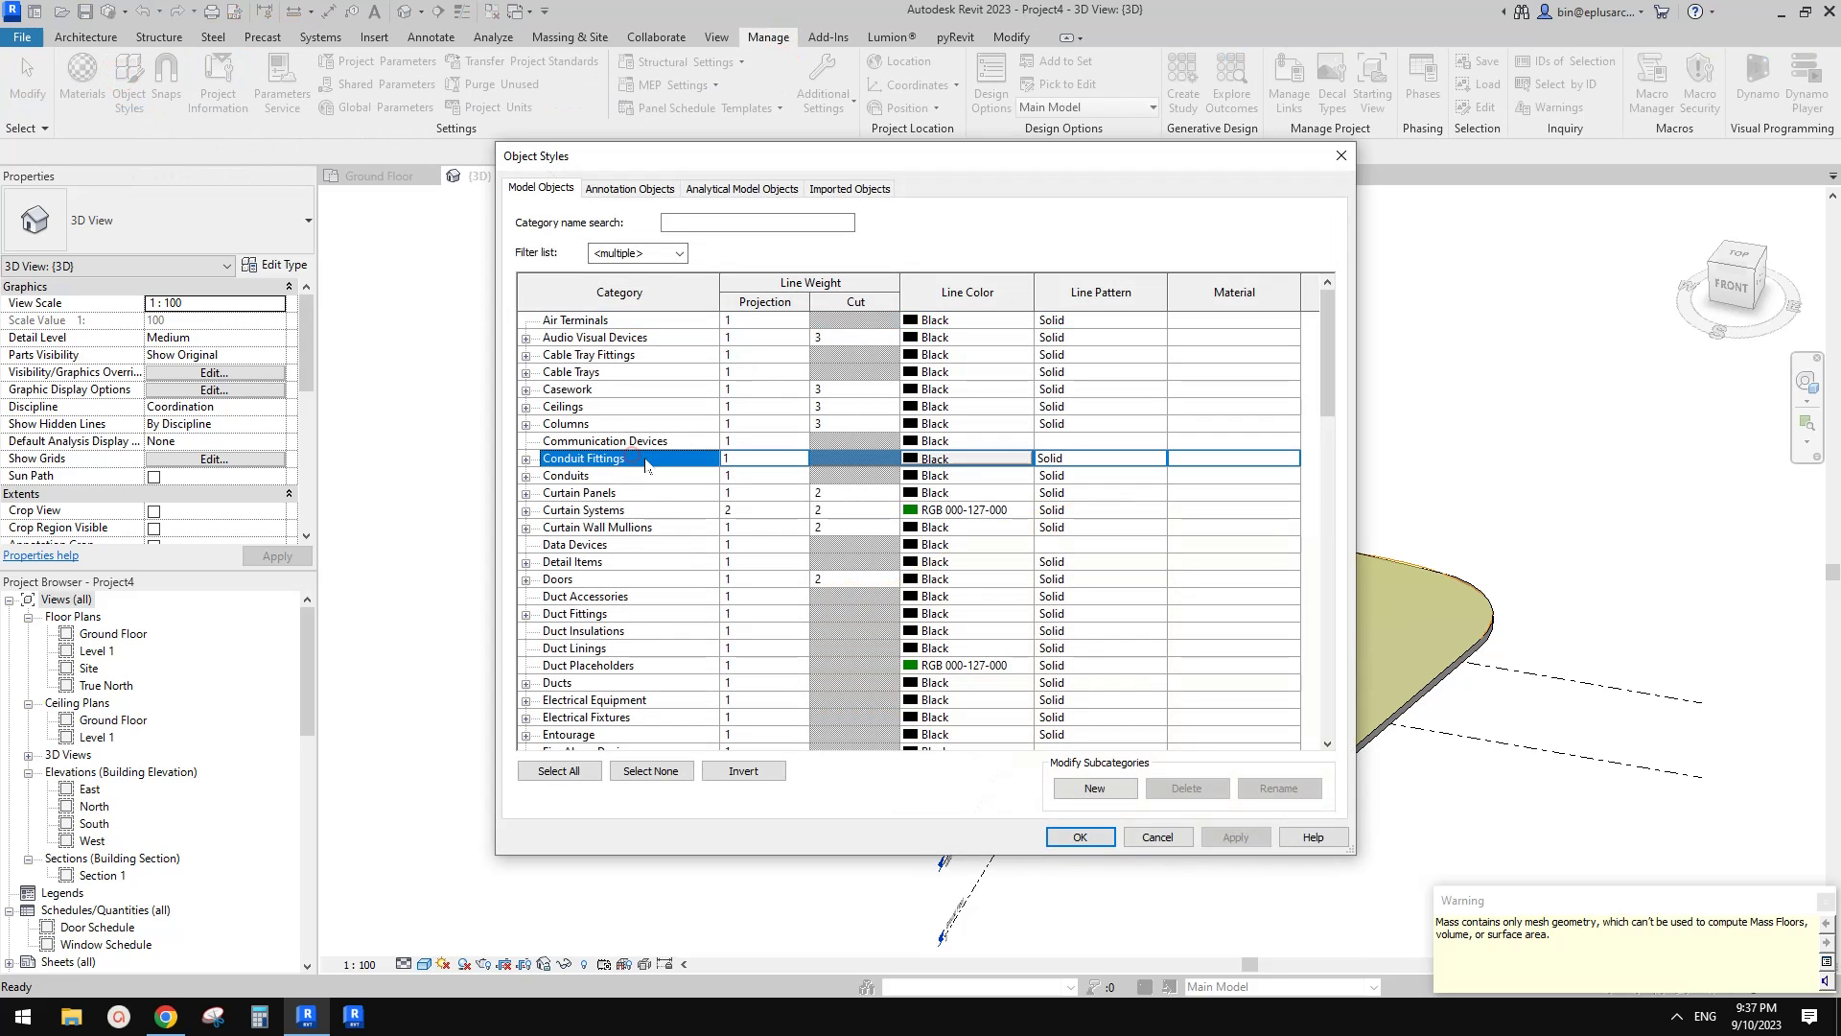
{"action": "key", "text": "m"}
{"action": "scroll", "coordinate": [637, 604], "scroll_direction": "down", "scroll_amount": 1}
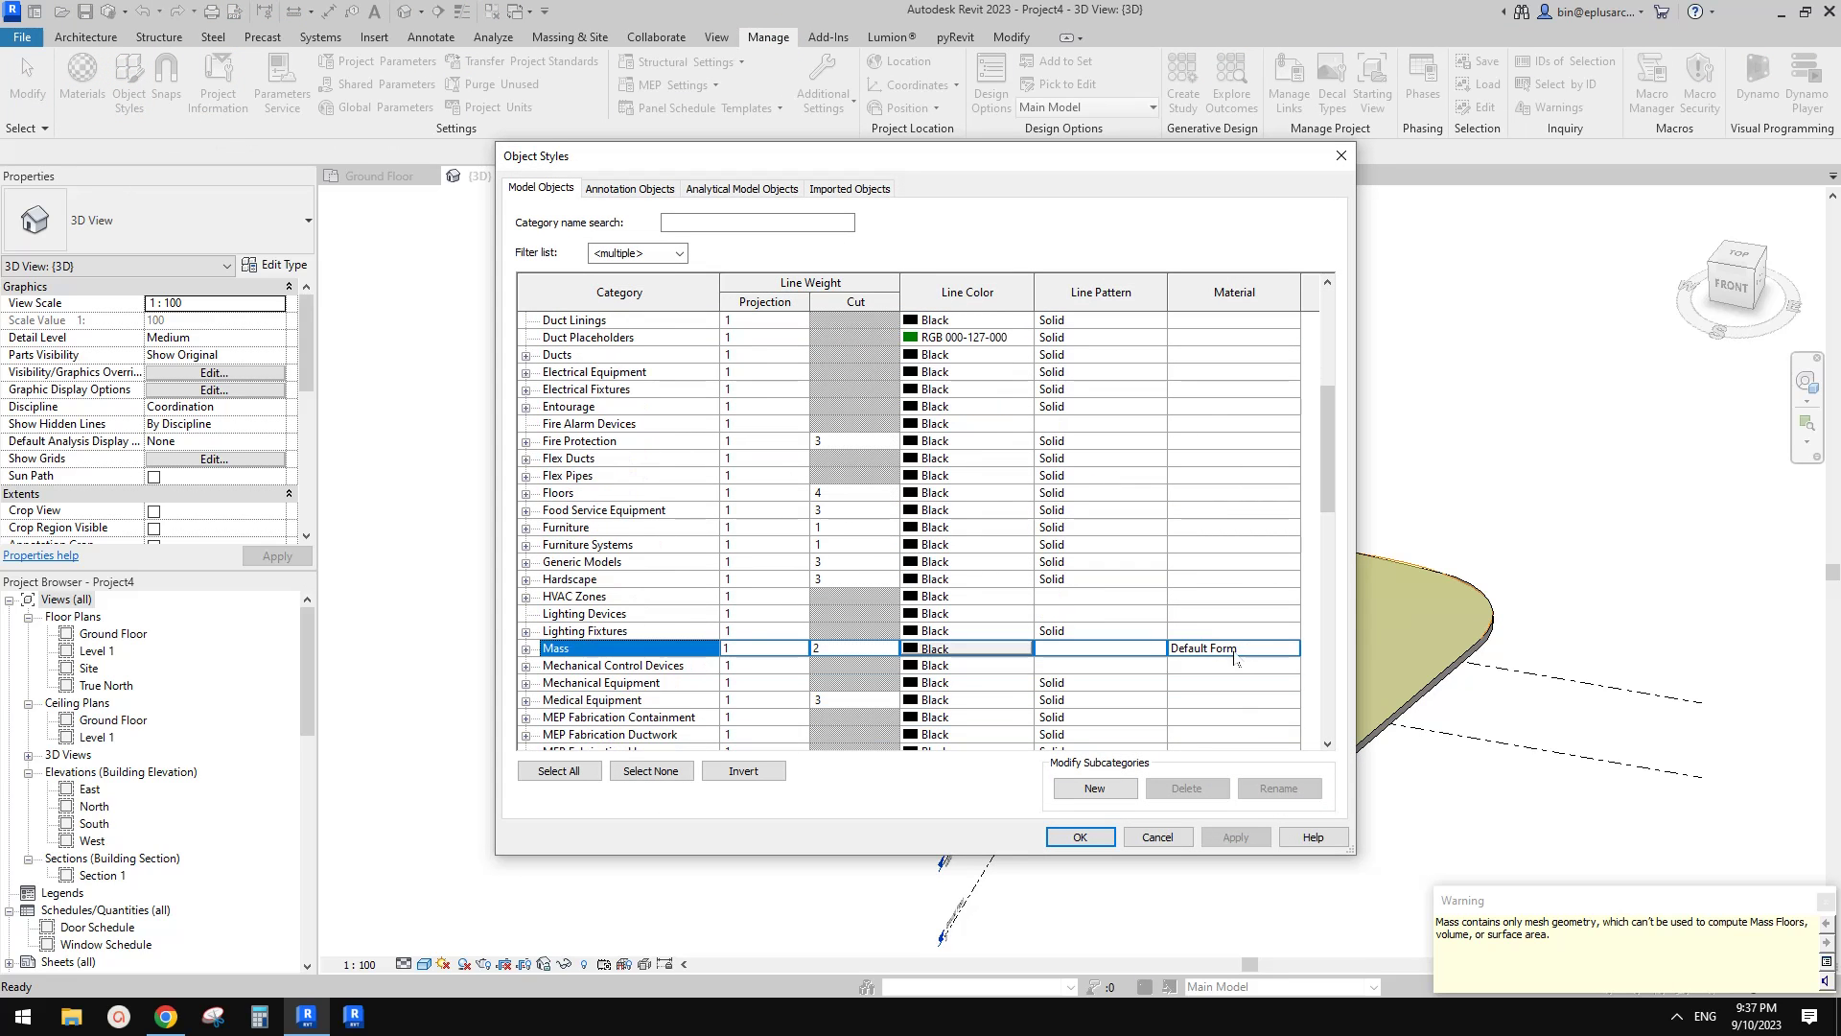
{"action": "left_click", "coordinate": [1292, 650]}
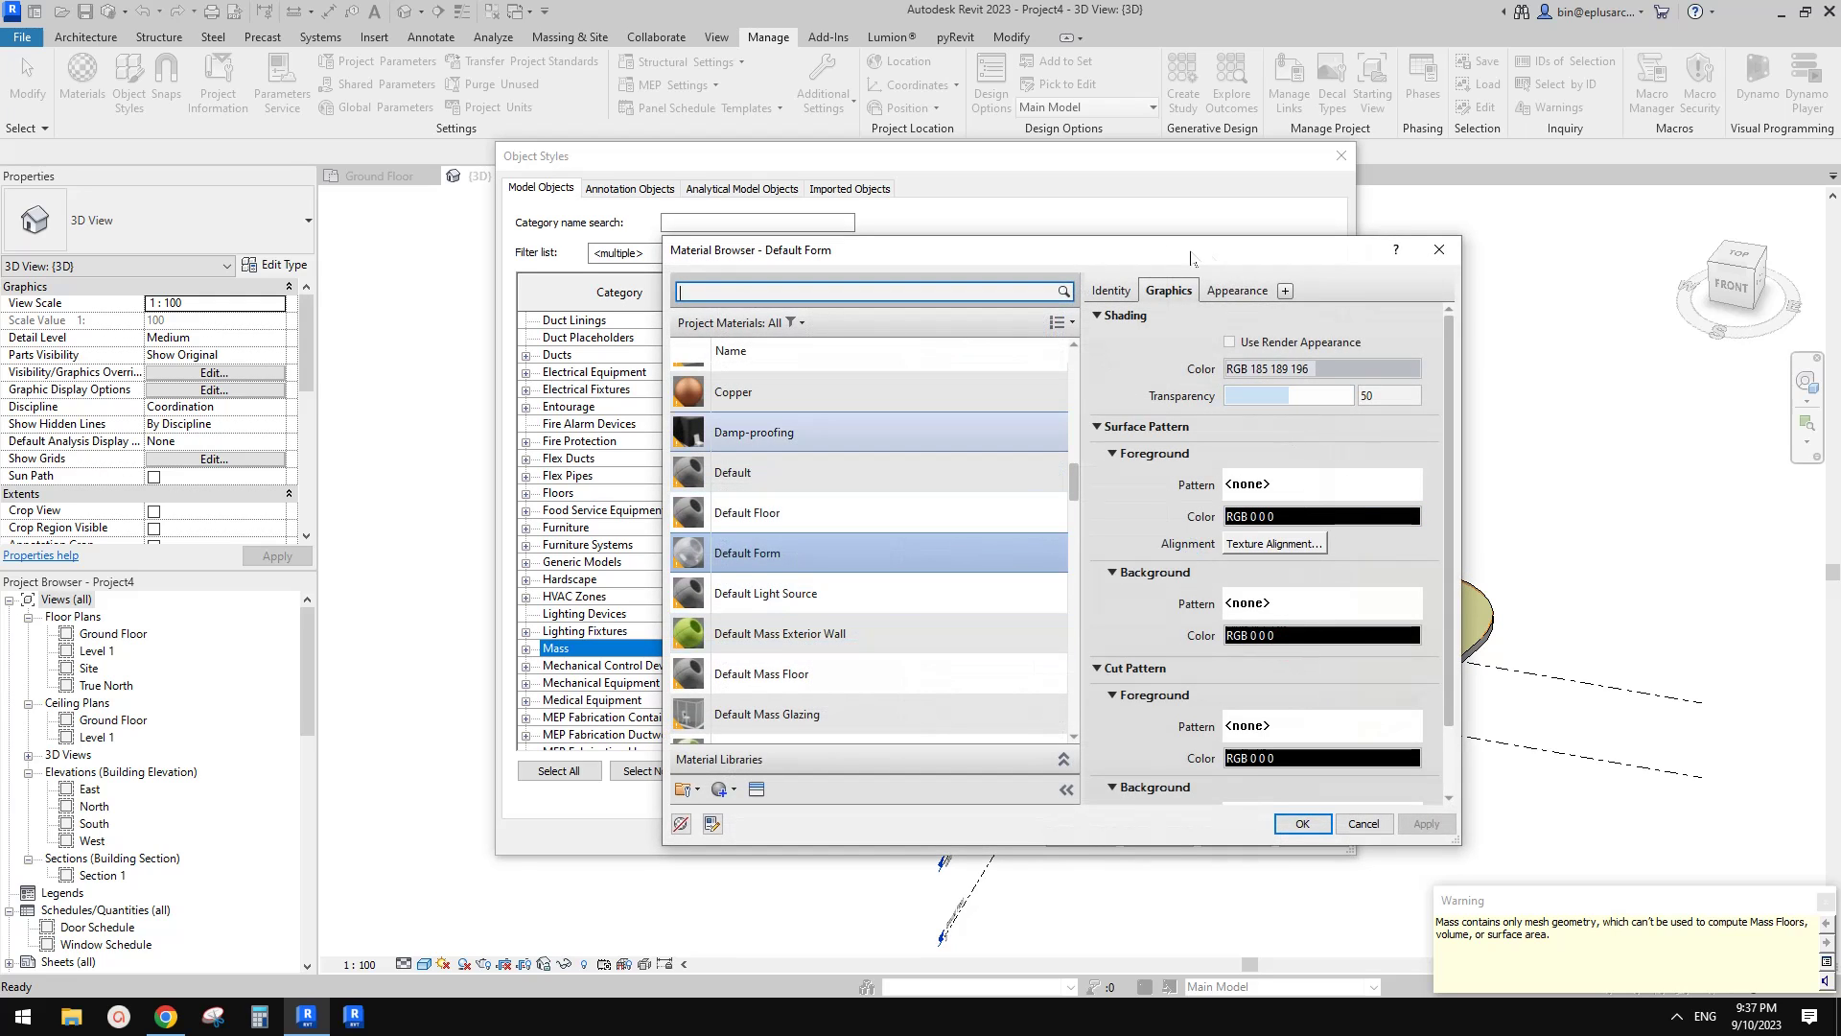
- Set the Default Form material's transparency to 0 and its shading color to RGB 064-128-128, and accept the Object Styles change
{"action": "left_click_drag", "start_coordinate": [1229, 257], "coordinate": [887, 270]}
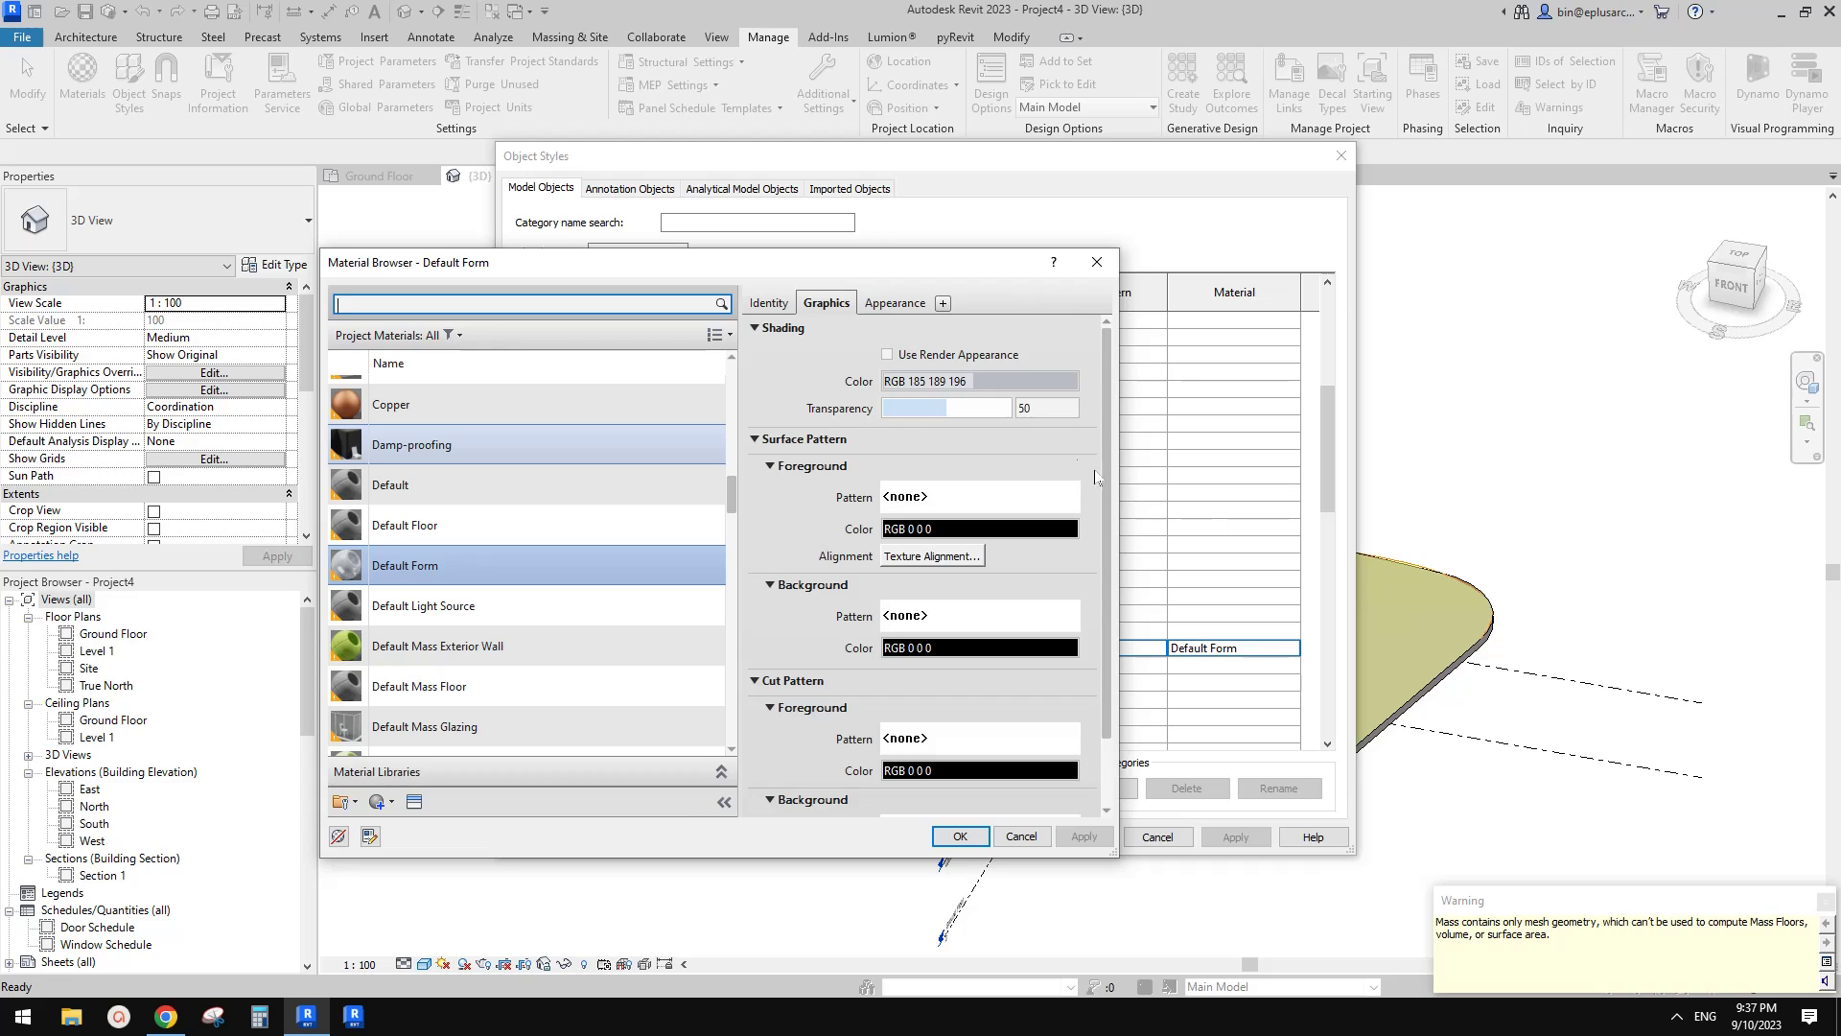
{"action": "scroll", "coordinate": [1054, 460], "scroll_direction": "down", "scroll_amount": 1}
{"action": "scroll", "coordinate": [967, 441], "scroll_direction": "up", "scroll_amount": 1}
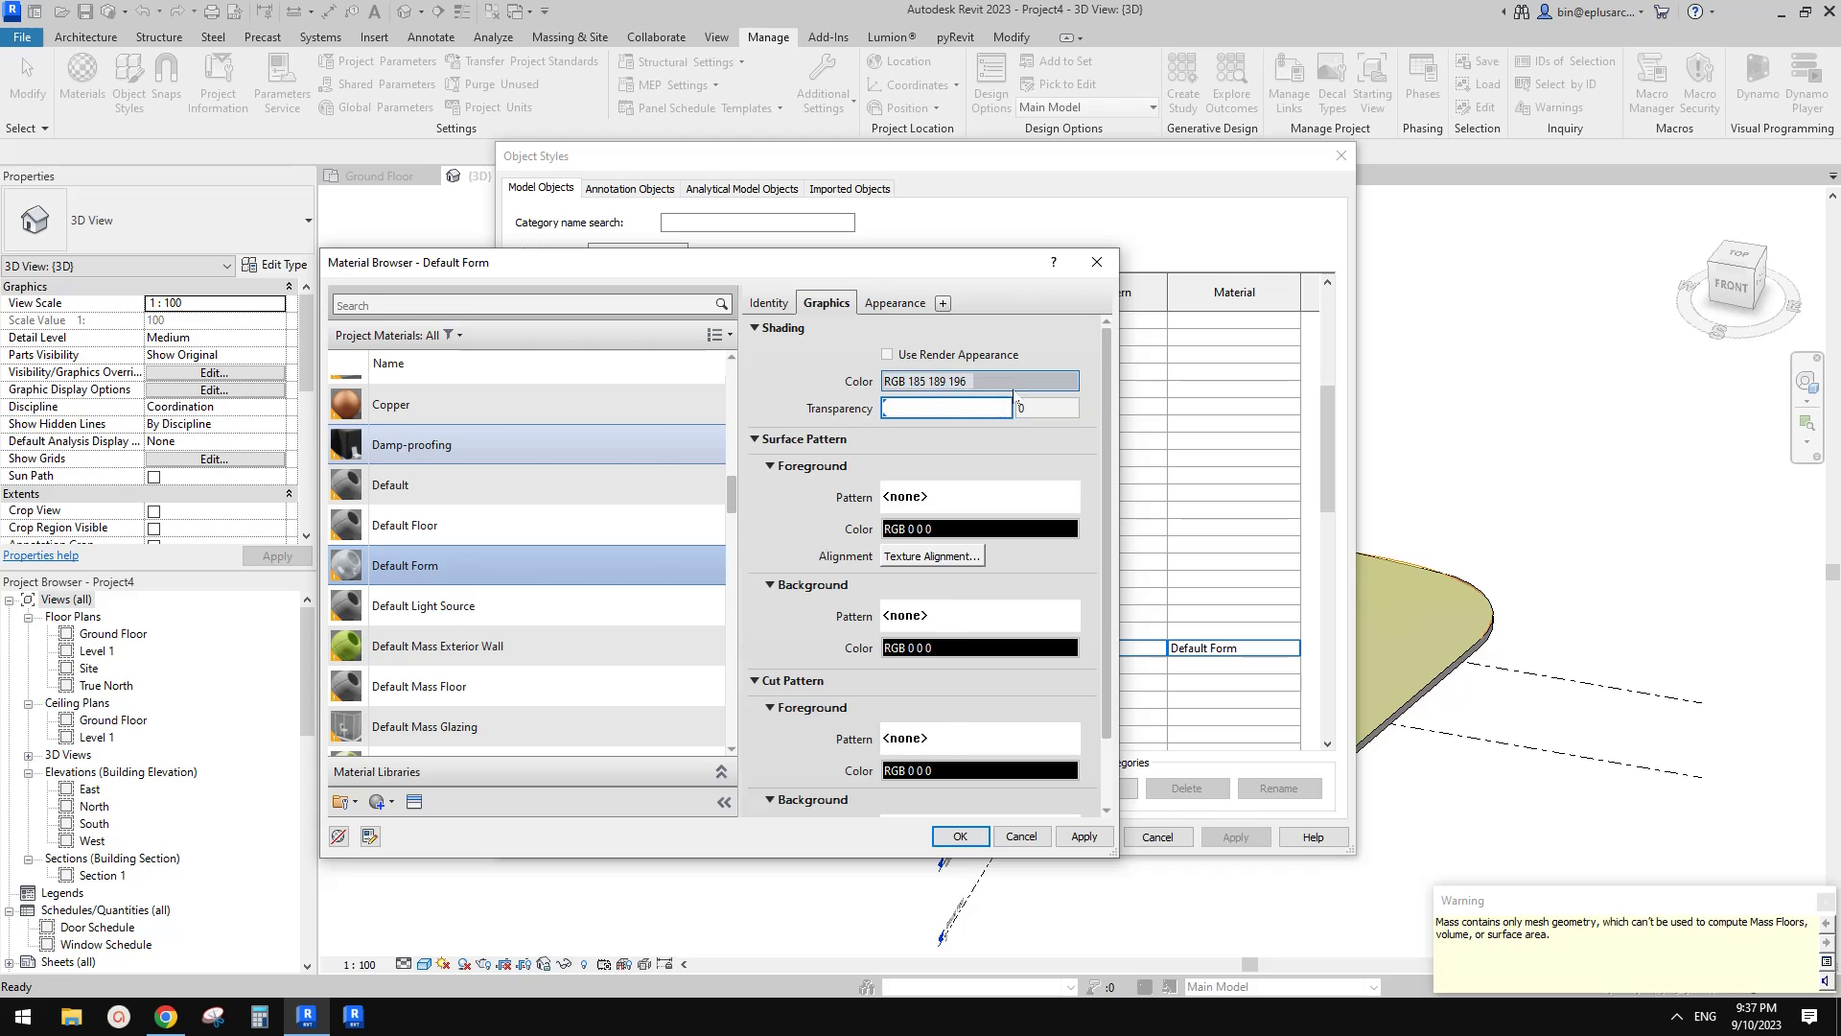
{"action": "left_click", "coordinate": [1012, 382]}
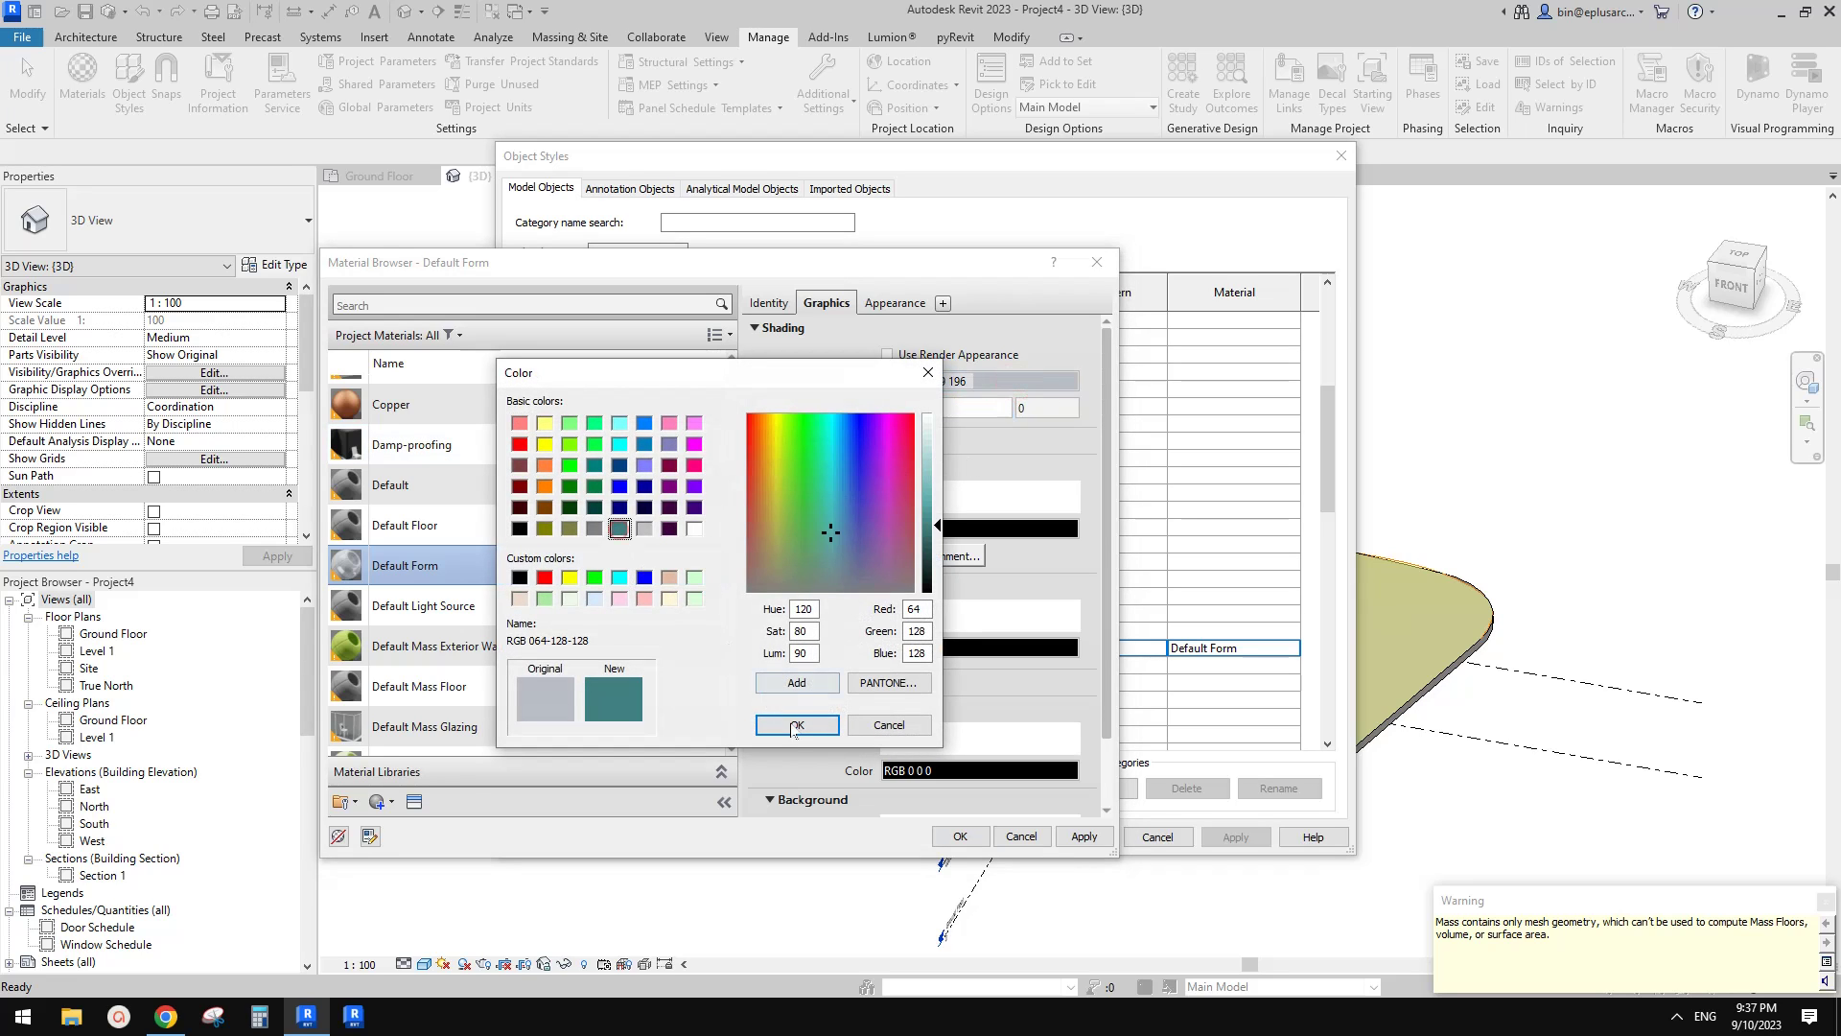
{"action": "left_click", "coordinate": [796, 725]}
{"action": "left_click", "coordinate": [959, 836]}
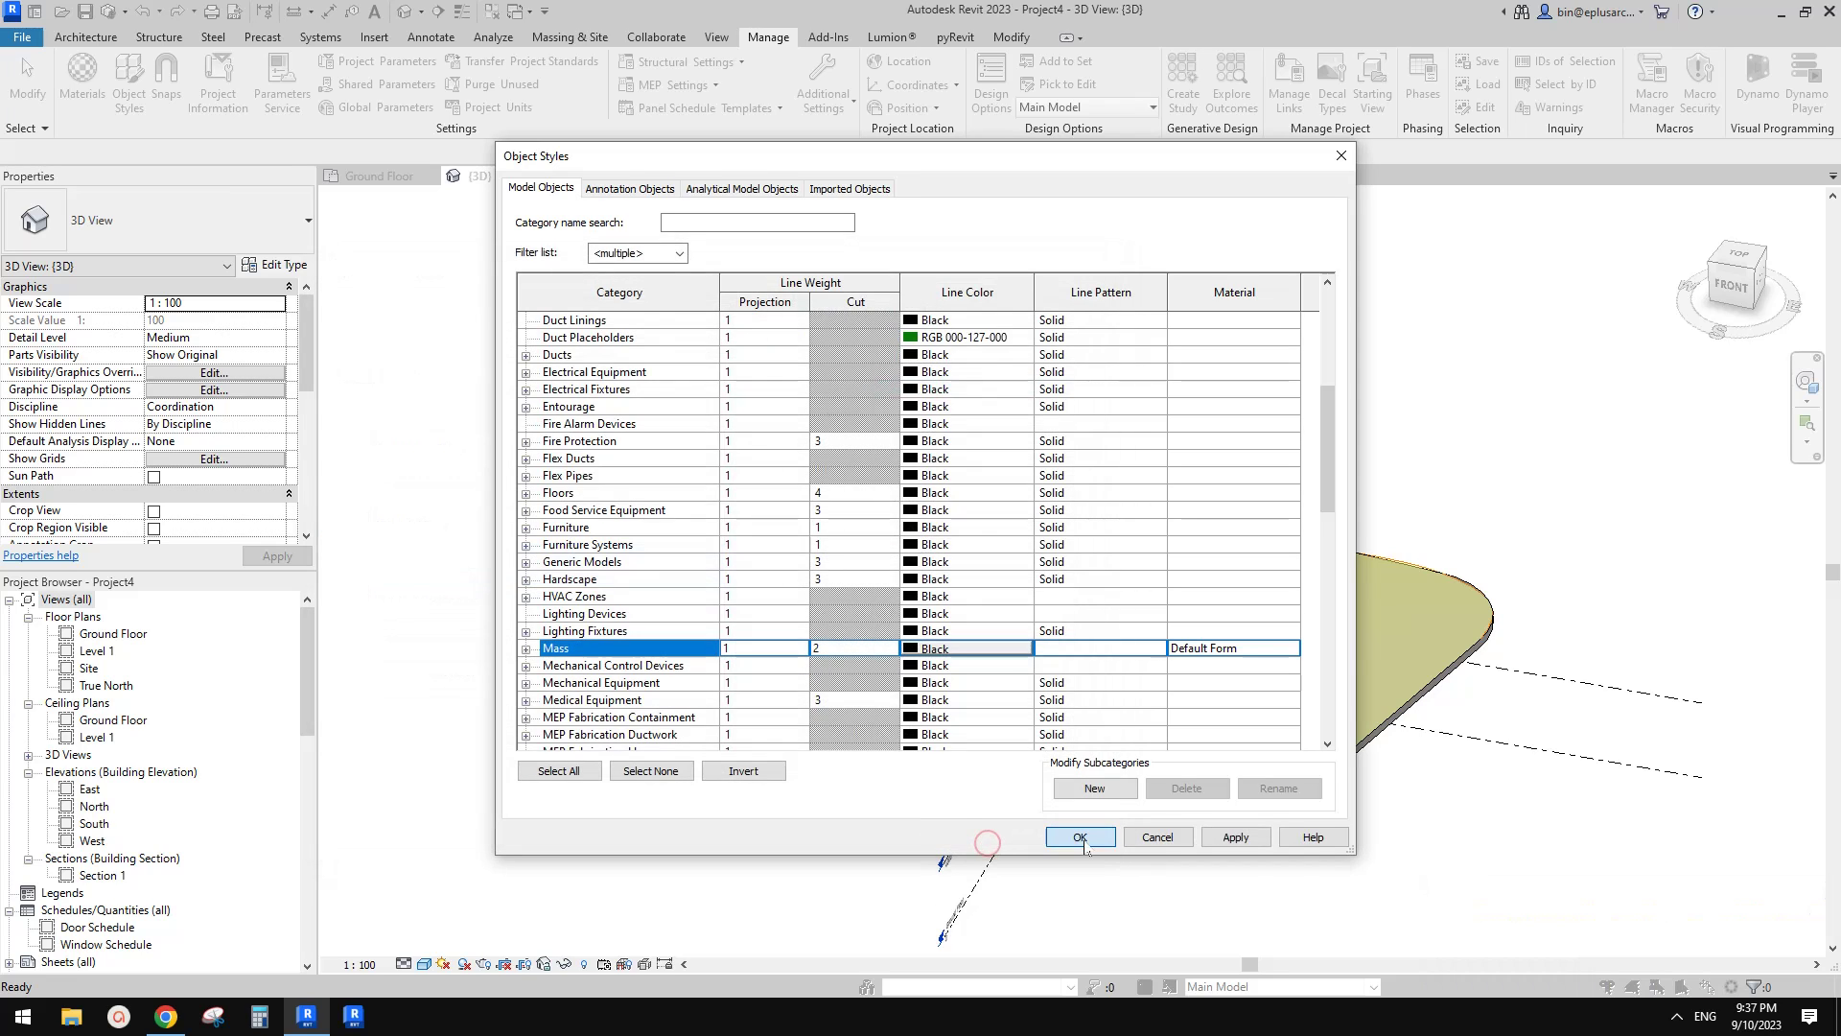
{"action": "left_click", "coordinate": [1082, 837]}
- Examine the dome mass's west-end profile from oblique and low front angles
{"action": "middle_click_drag", "start_coordinate": [1533, 387], "coordinate": [809, 411], "text": "shift"}
{"action": "scroll", "coordinate": [1065, 448], "scroll_direction": "up", "scroll_amount": 3}
{"action": "middle_click_drag", "start_coordinate": [1065, 449], "coordinate": [805, 605], "text": "shift"}
{"action": "left_click", "coordinate": [805, 558]}
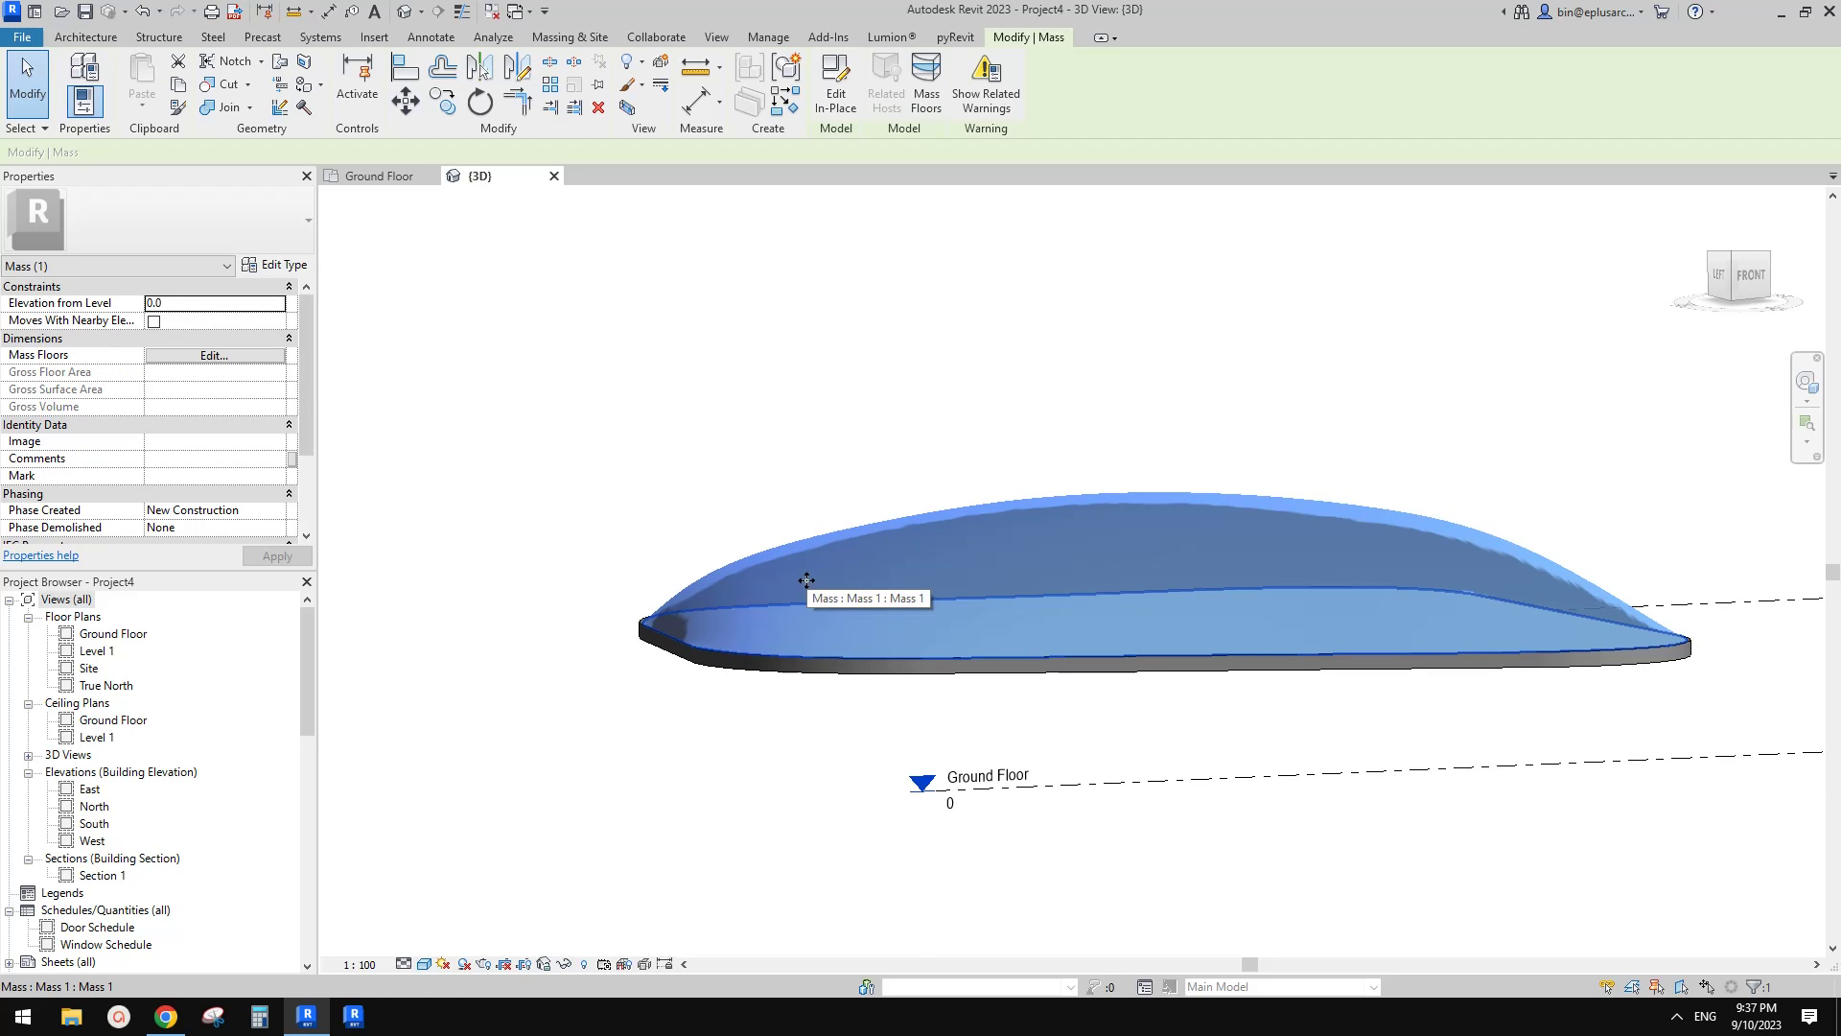
{"action": "mouse_move", "coordinate": [801, 605]}
{"action": "middle_mouse_down", "text": "shift"}
{"action": "mouse_move", "coordinate": [632, 644]}
{"action": "mouse_move", "coordinate": [633, 620]}
{"action": "mouse_move", "coordinate": [646, 649]}
{"action": "mouse_move", "coordinate": [627, 621]}
{"action": "middle_mouse_up", "text": "shift"}
{"action": "scroll", "coordinate": [672, 610], "scroll_direction": "up", "scroll_amount": 3}
{"action": "scroll", "coordinate": [645, 542], "scroll_direction": "down", "scroll_amount": 2}
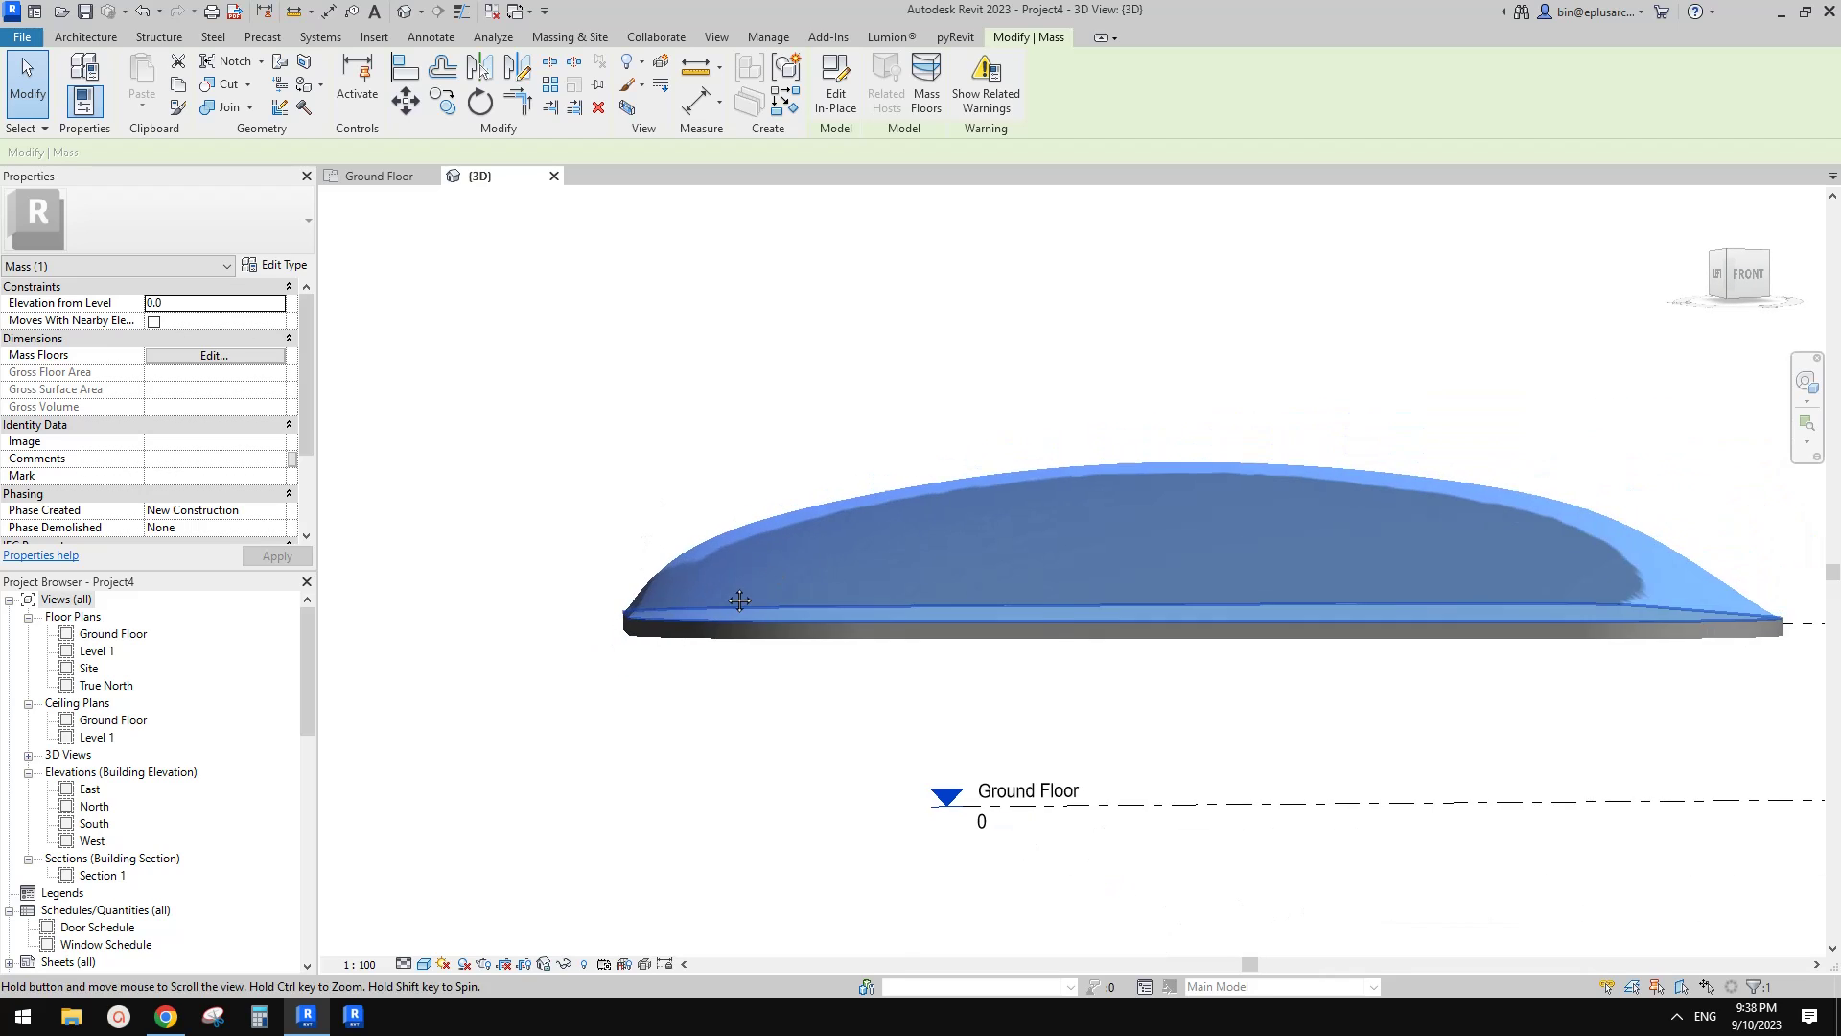
{"action": "middle_click_drag", "start_coordinate": [645, 541], "coordinate": [706, 558], "text": "shift"}
{"action": "key", "text": "Escape"}
- Edit the mass in place, shift the westernmost interior spline's crown point toward the dome's centre, and finish the mass
{"action": "left_click", "coordinate": [813, 515]}
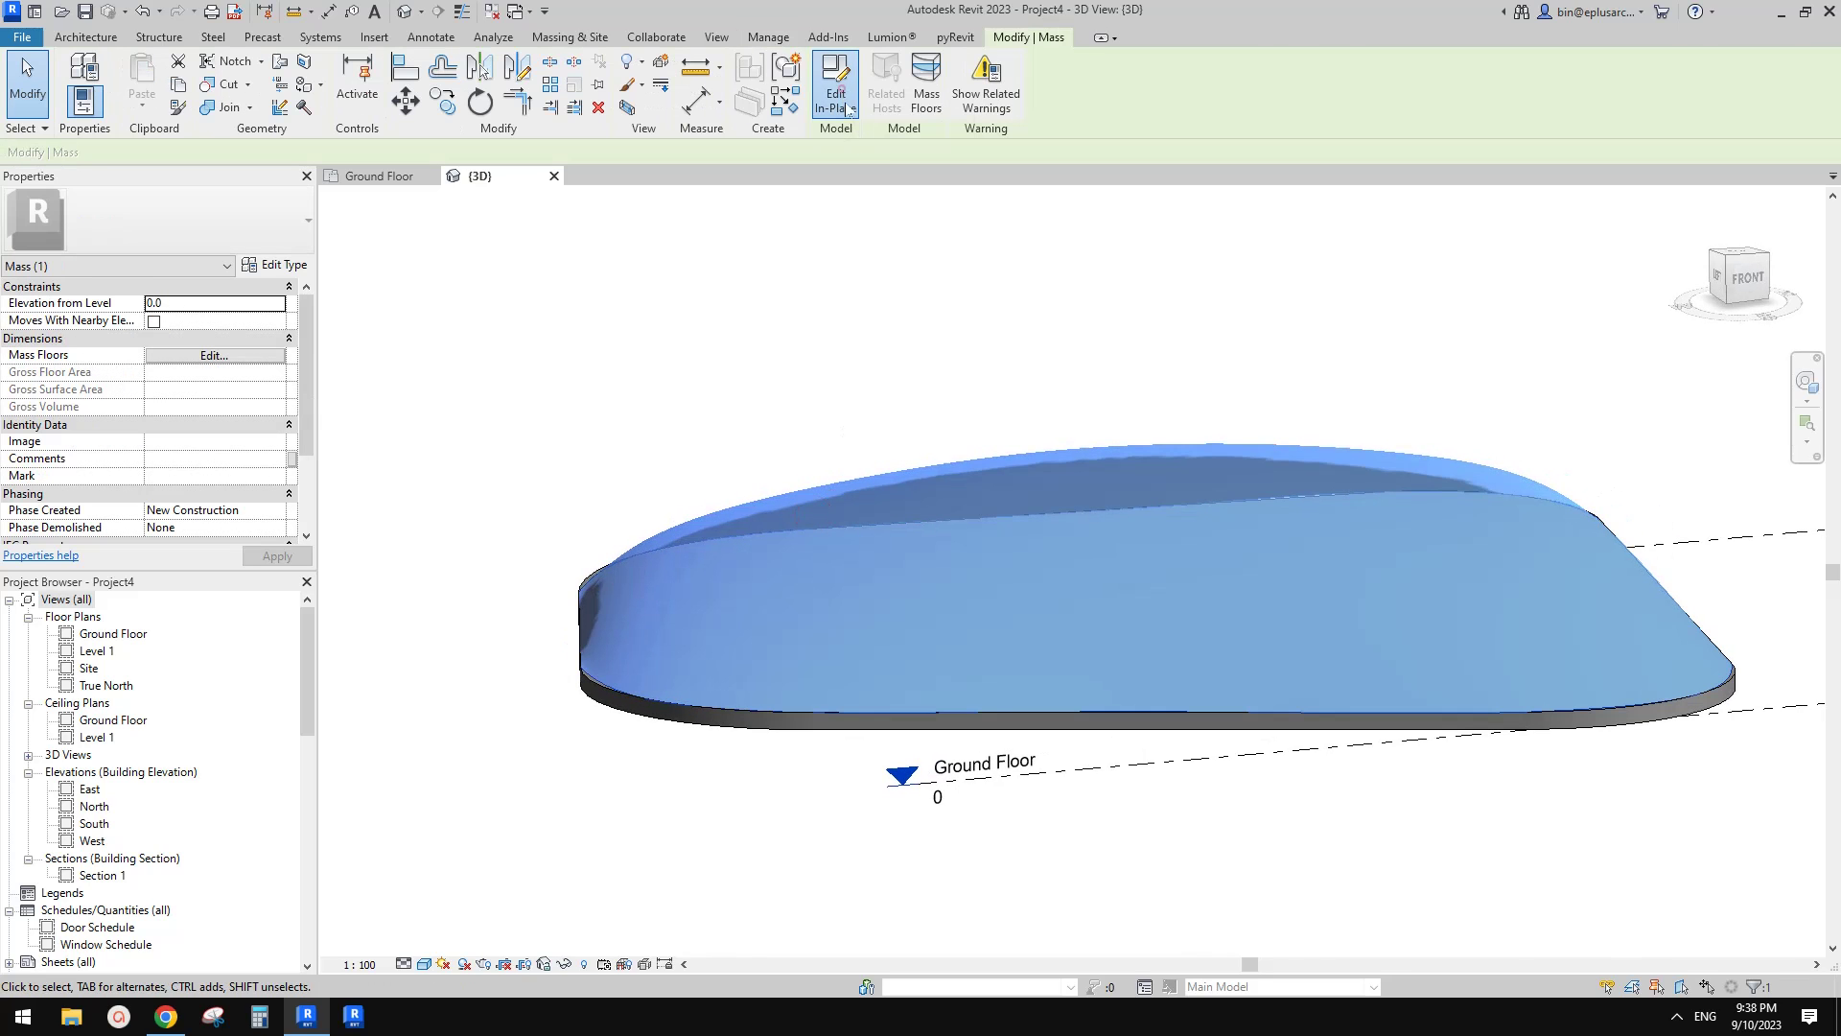
{"action": "scroll", "coordinate": [628, 593], "scroll_direction": "up", "scroll_amount": 2}
{"action": "middle_click_drag", "start_coordinate": [625, 614], "coordinate": [658, 551], "text": "shift"}
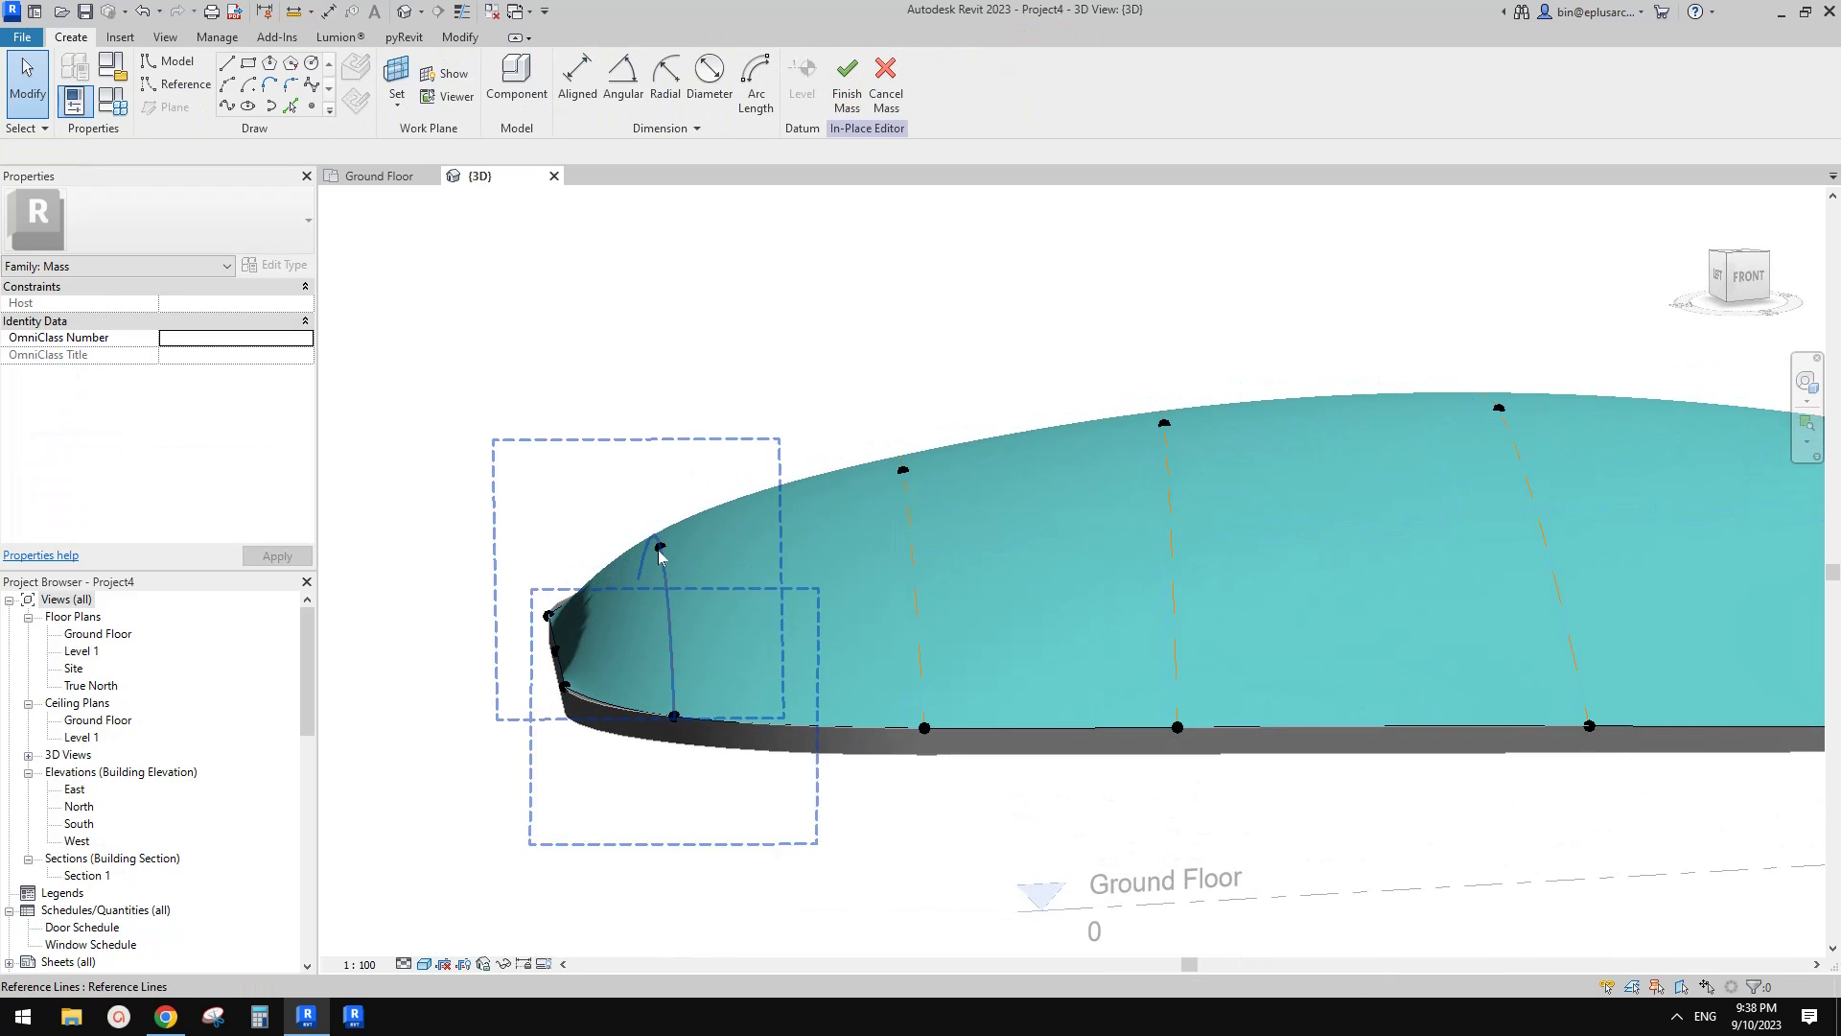
{"action": "left_click", "coordinate": [661, 548]}
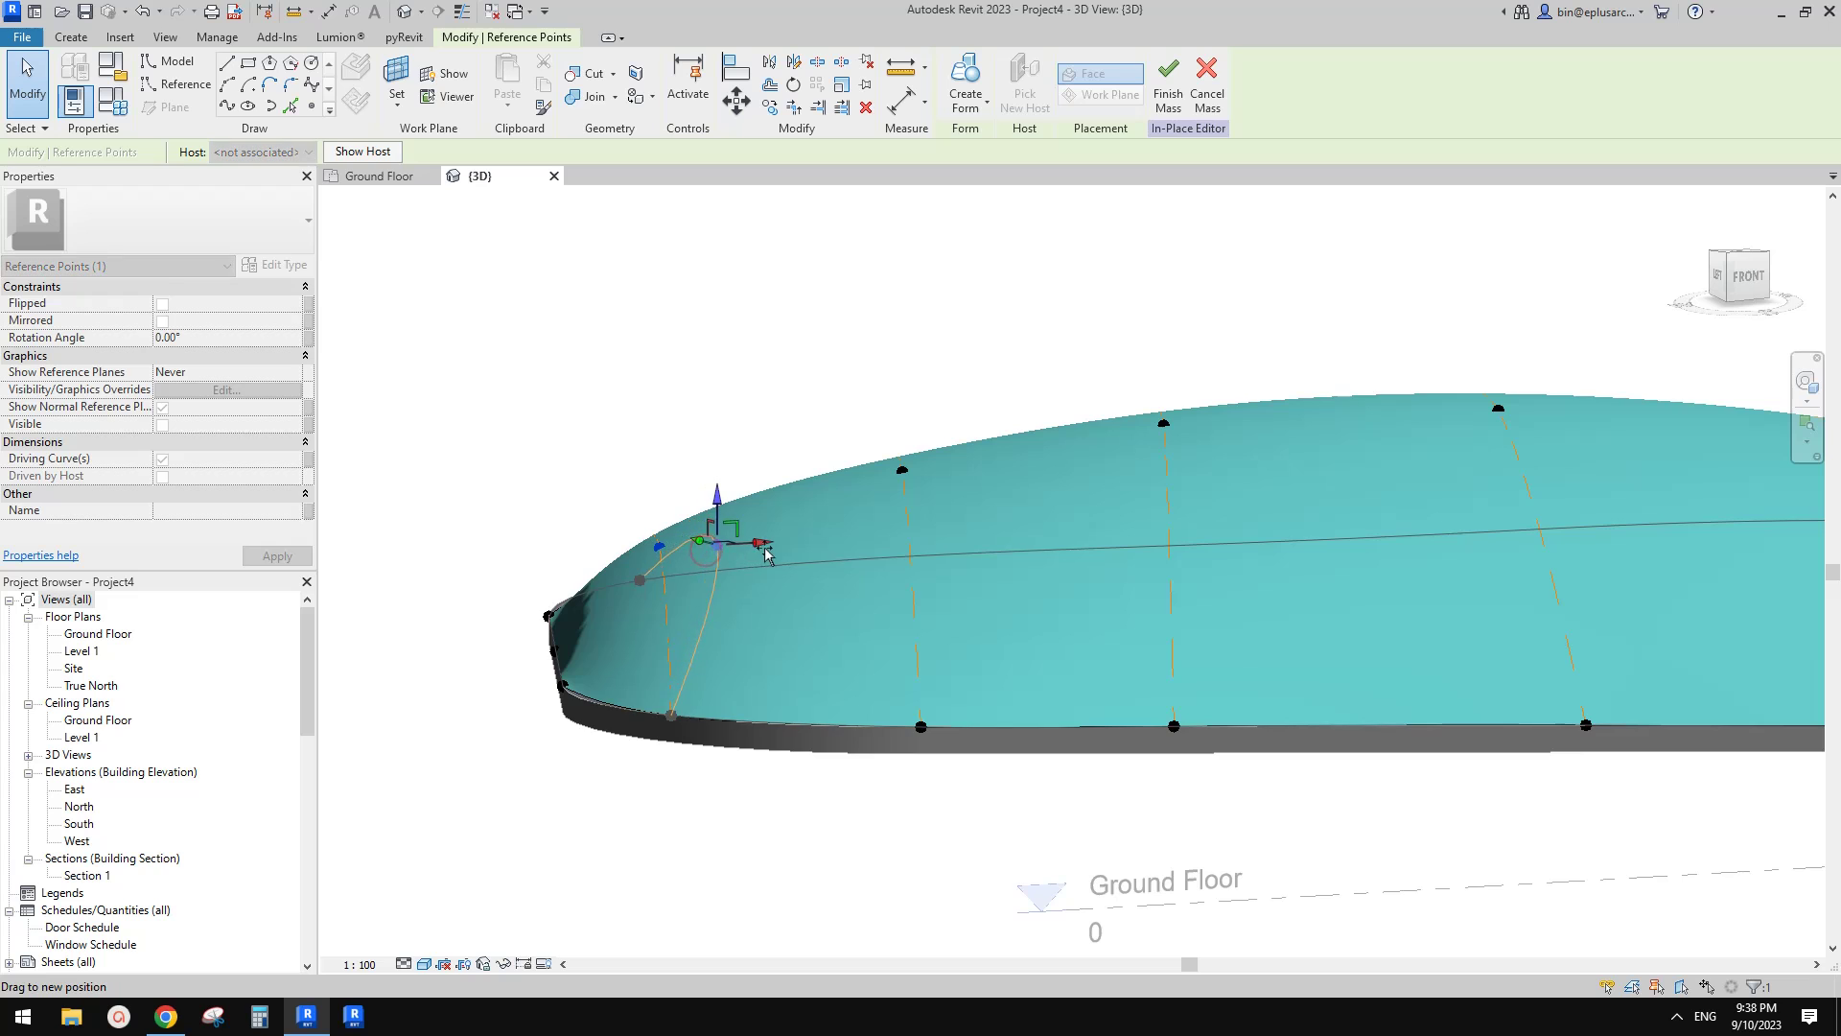
{"action": "left_click_drag", "start_coordinate": [767, 553], "coordinate": [766, 554]}
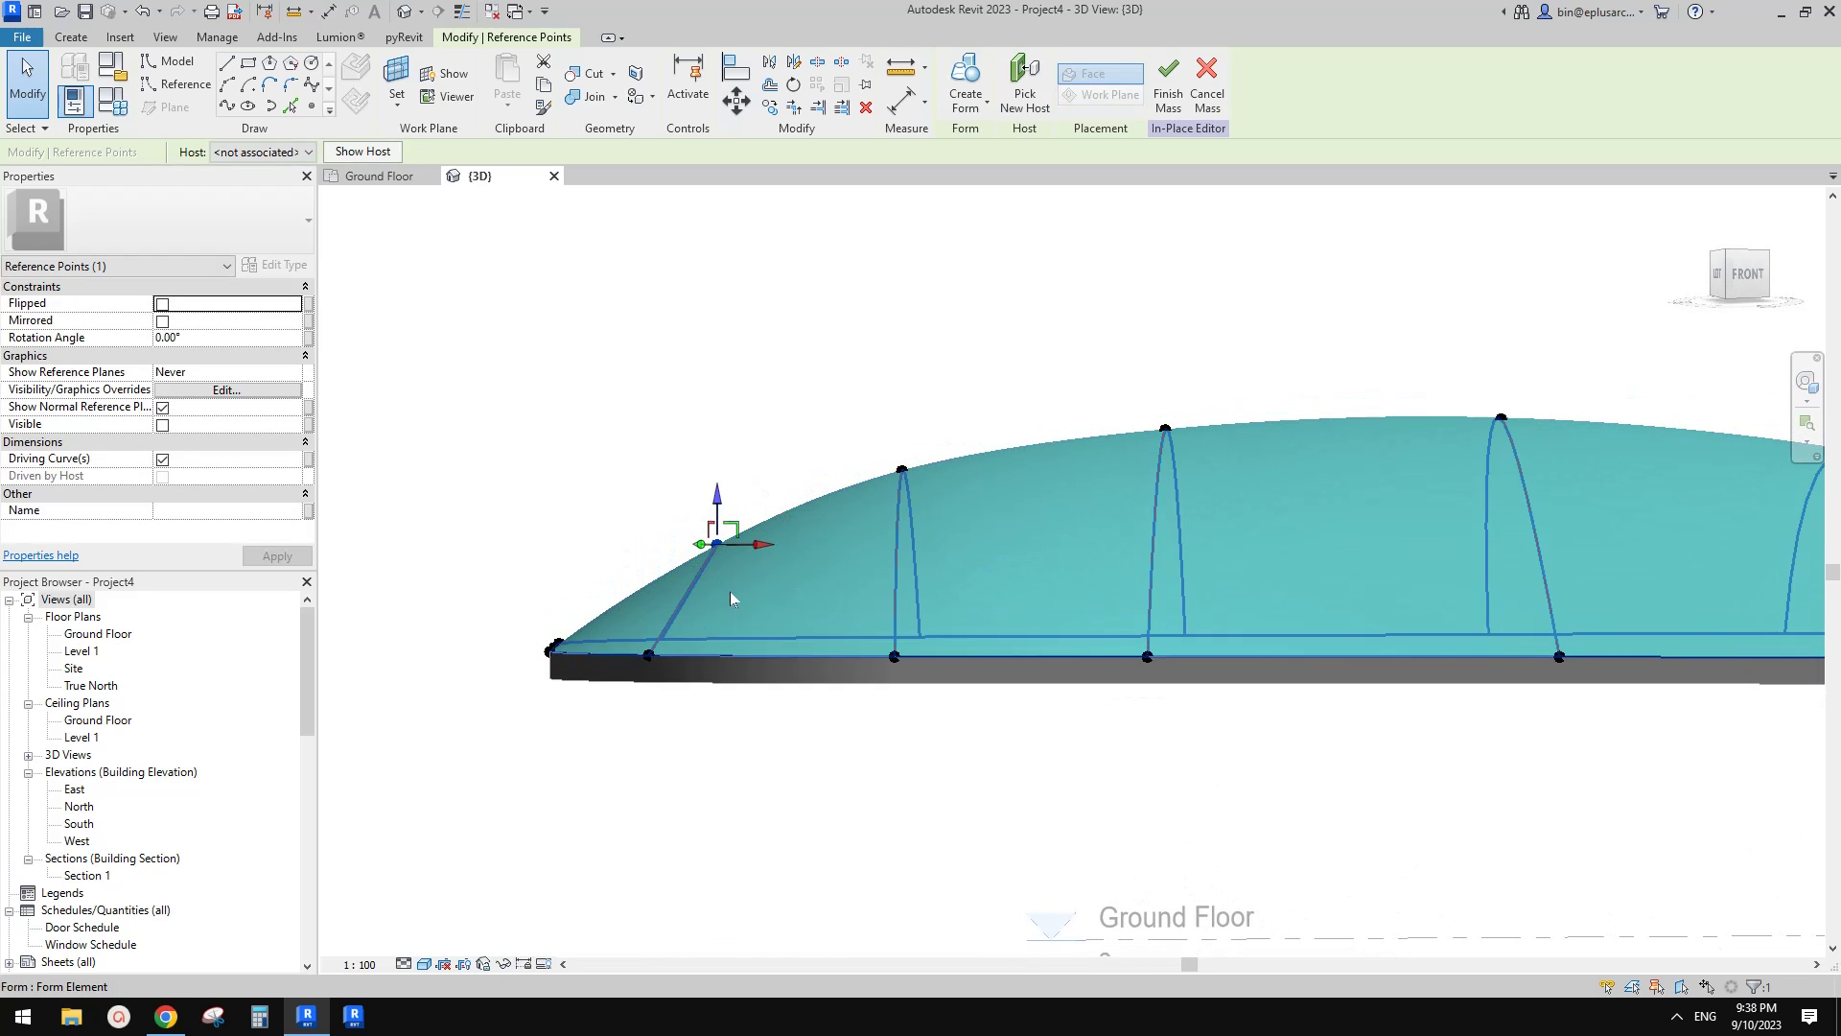
{"action": "middle_click_drag", "start_coordinate": [730, 599], "coordinate": [923, 467], "text": "shift"}
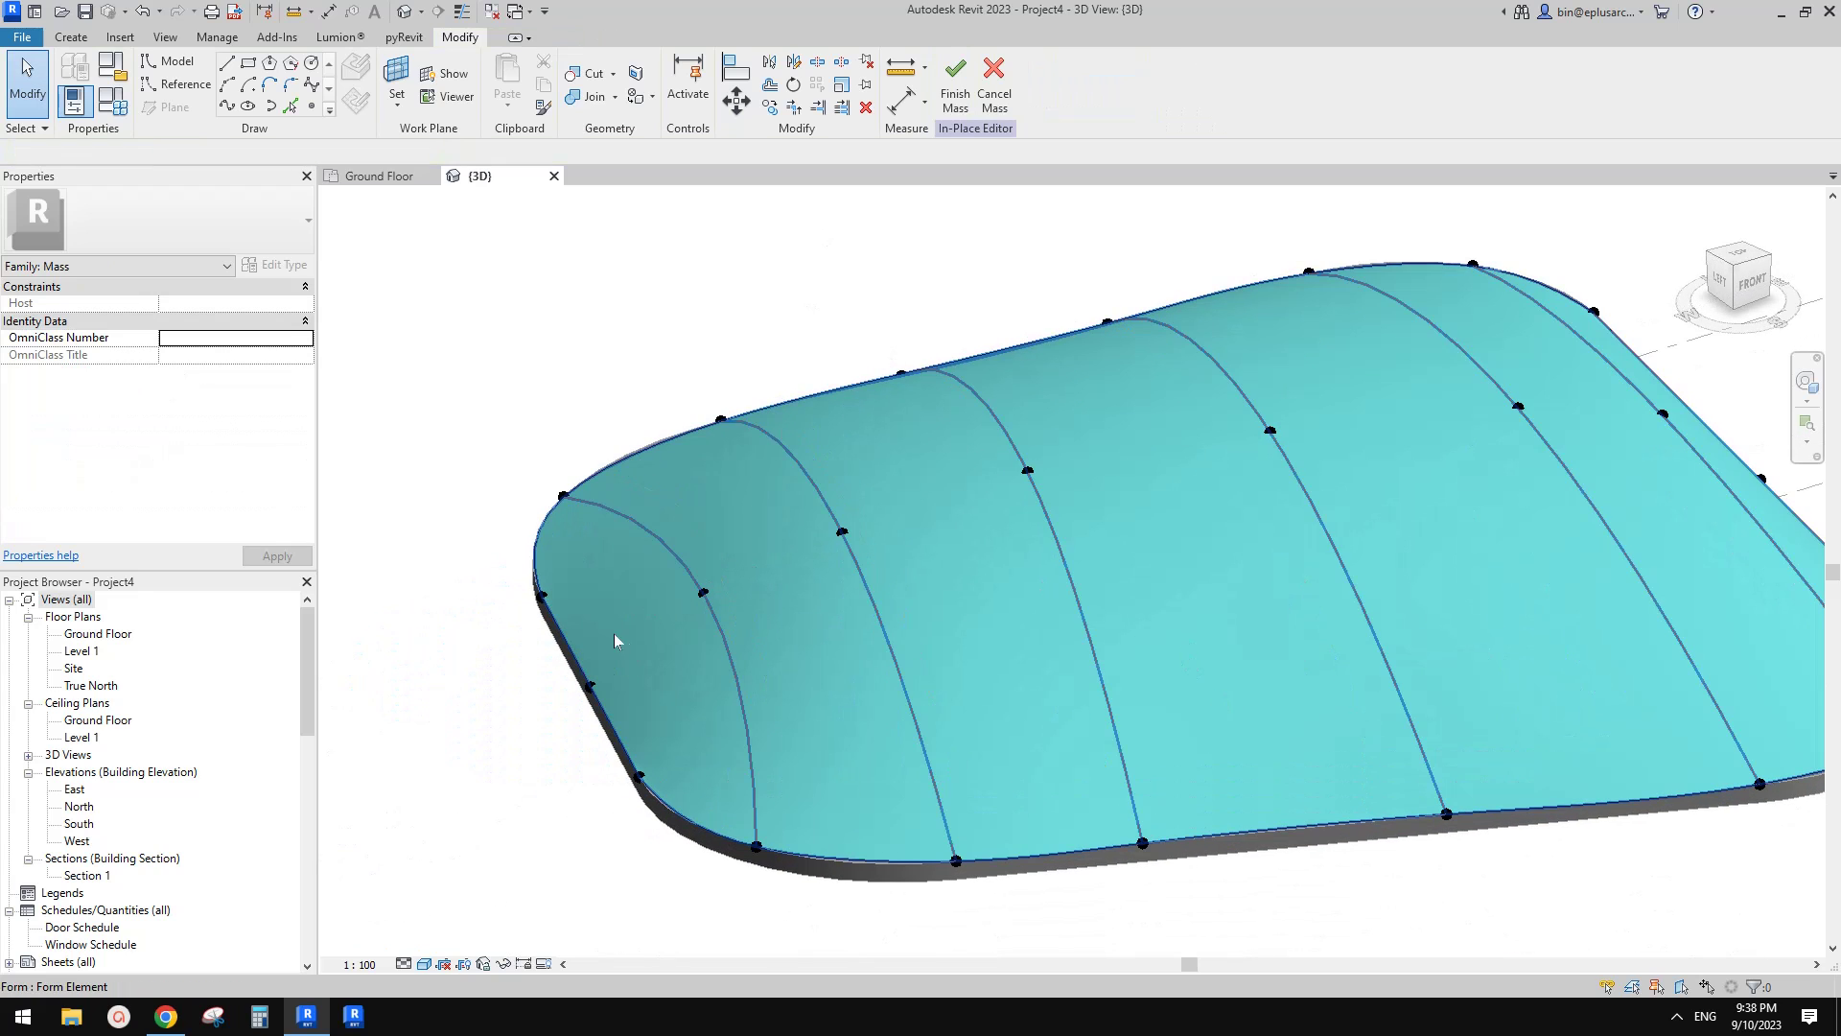
{"action": "key", "text": "Escape"}
{"action": "left_click", "coordinate": [955, 96]}
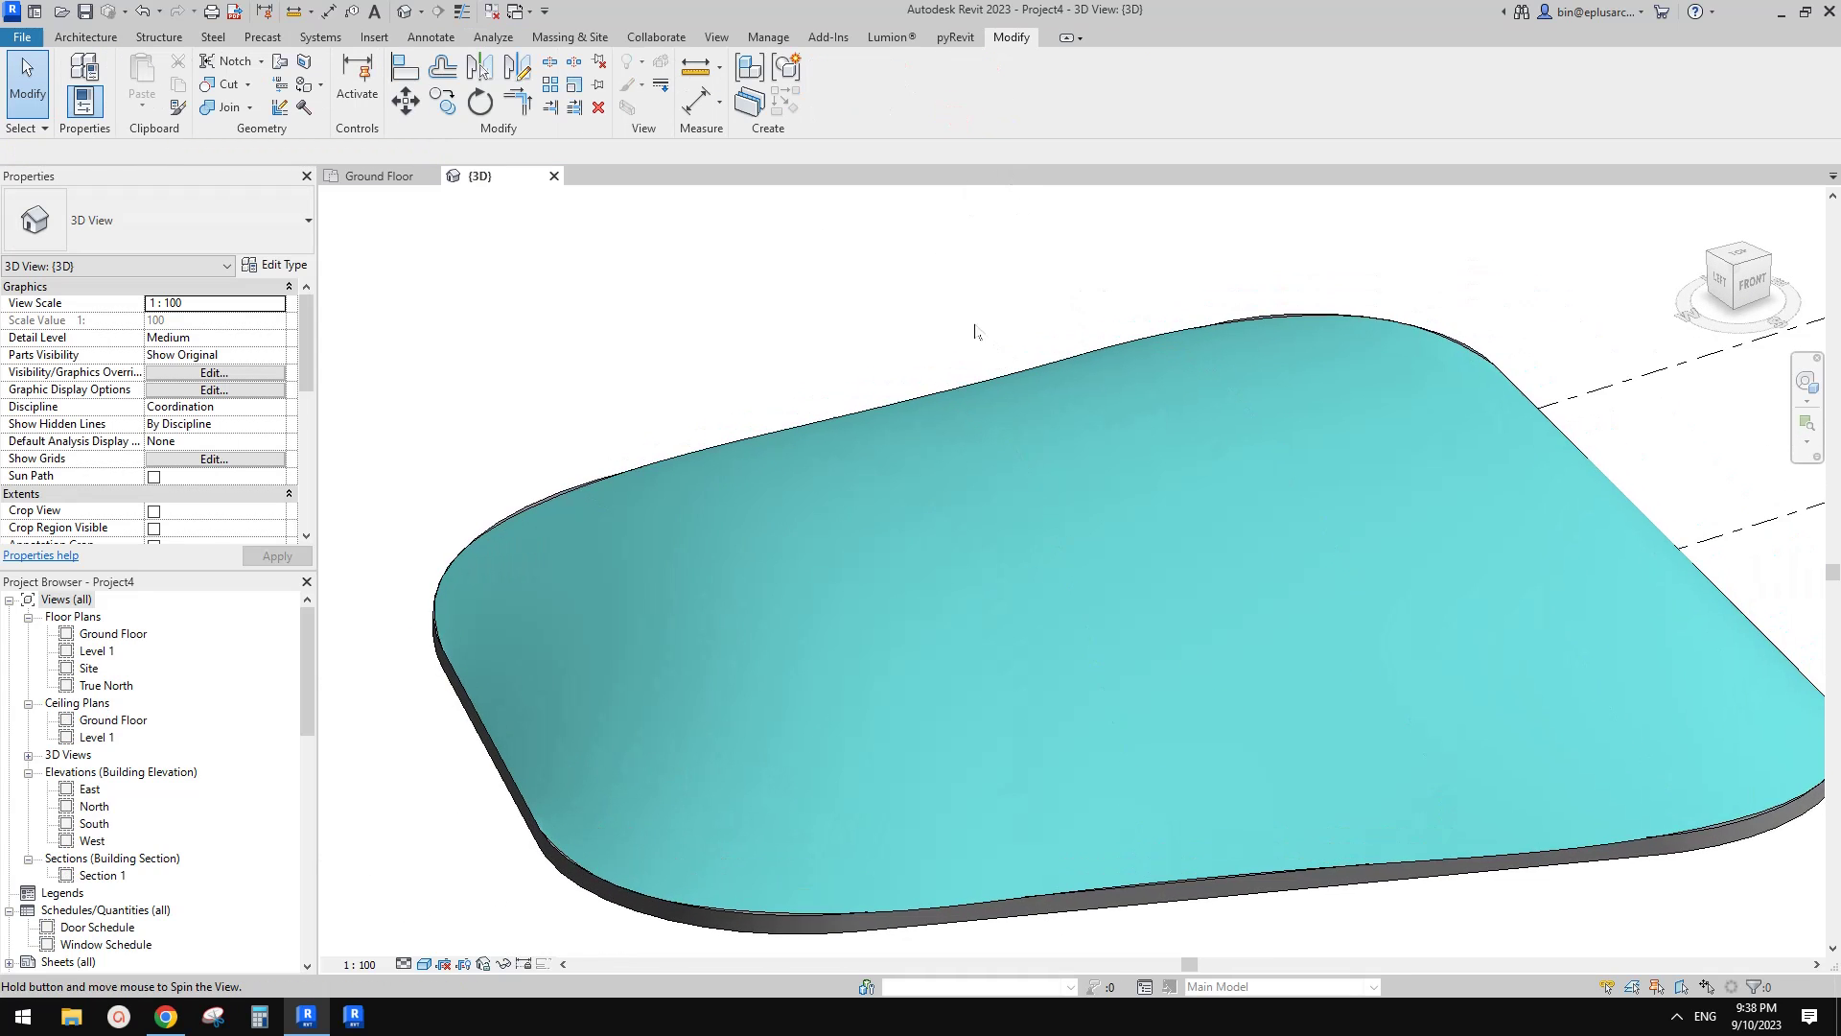
- Create a Roof by Face of type Generic - 400mm on the mass's domed top face at Level 1
{"action": "left_click", "coordinate": [223, 103]}
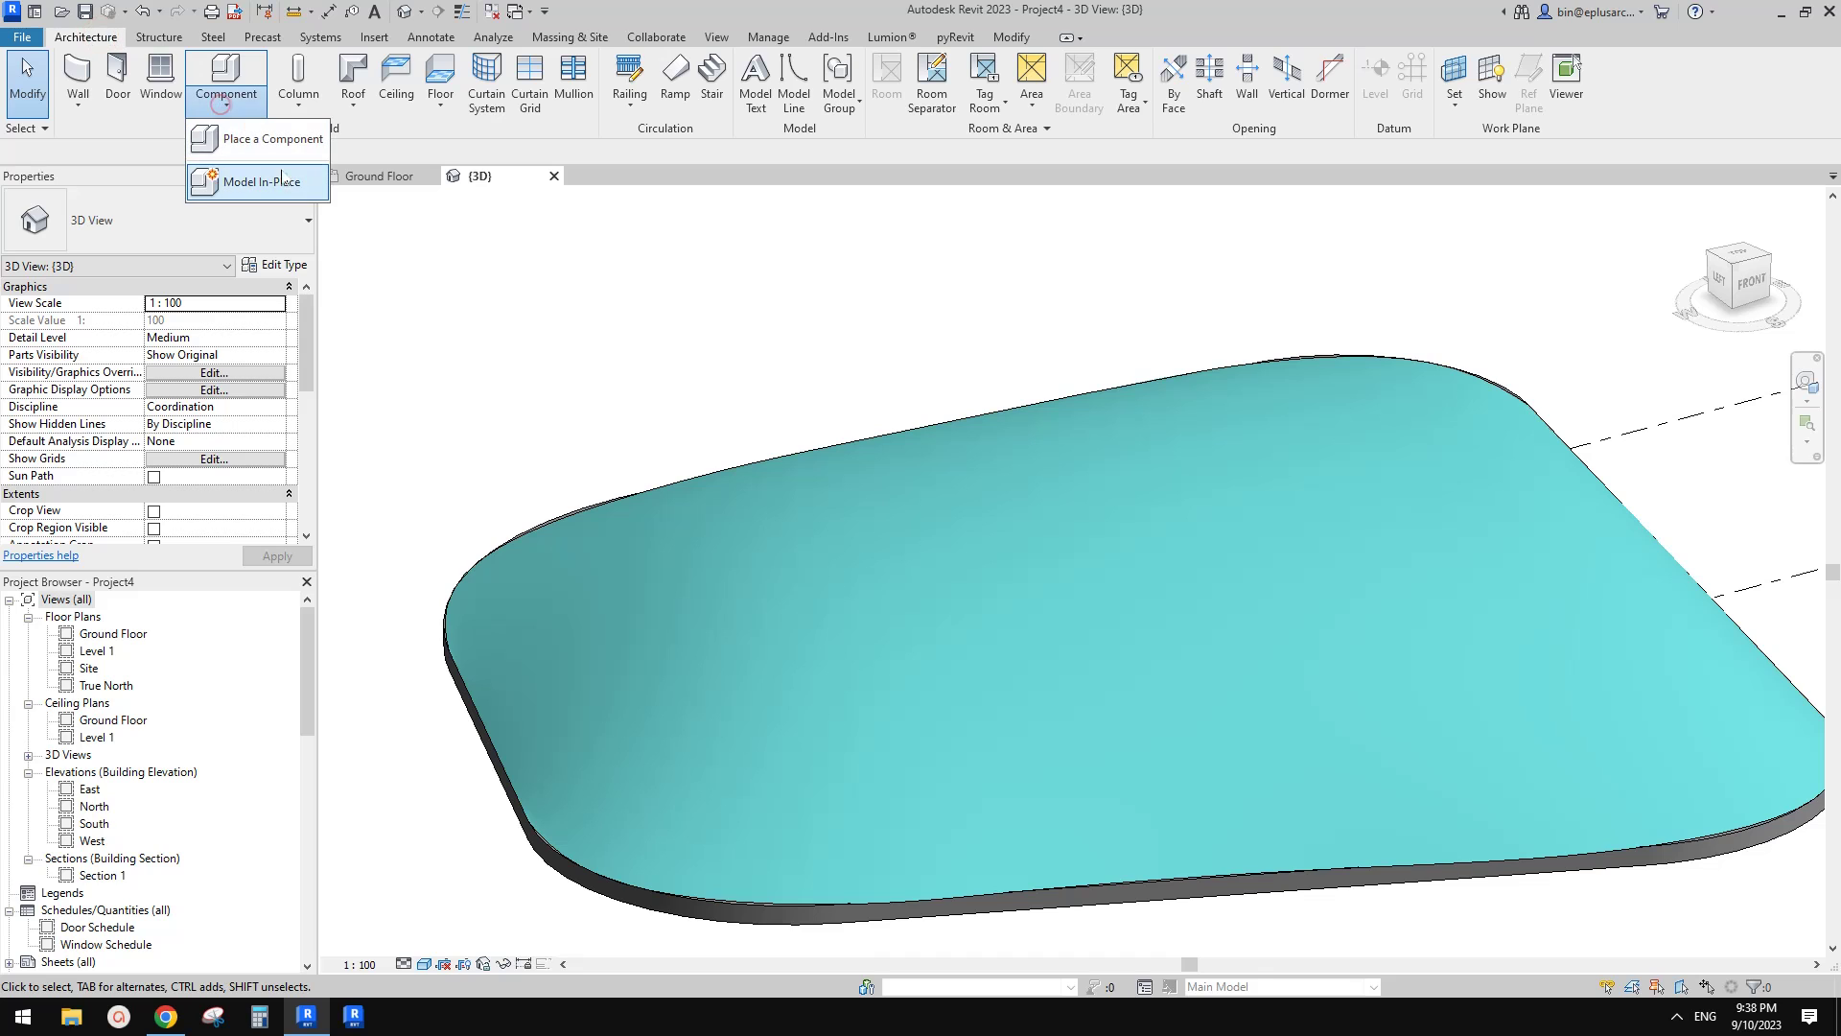
{"action": "left_click", "coordinate": [353, 104]}
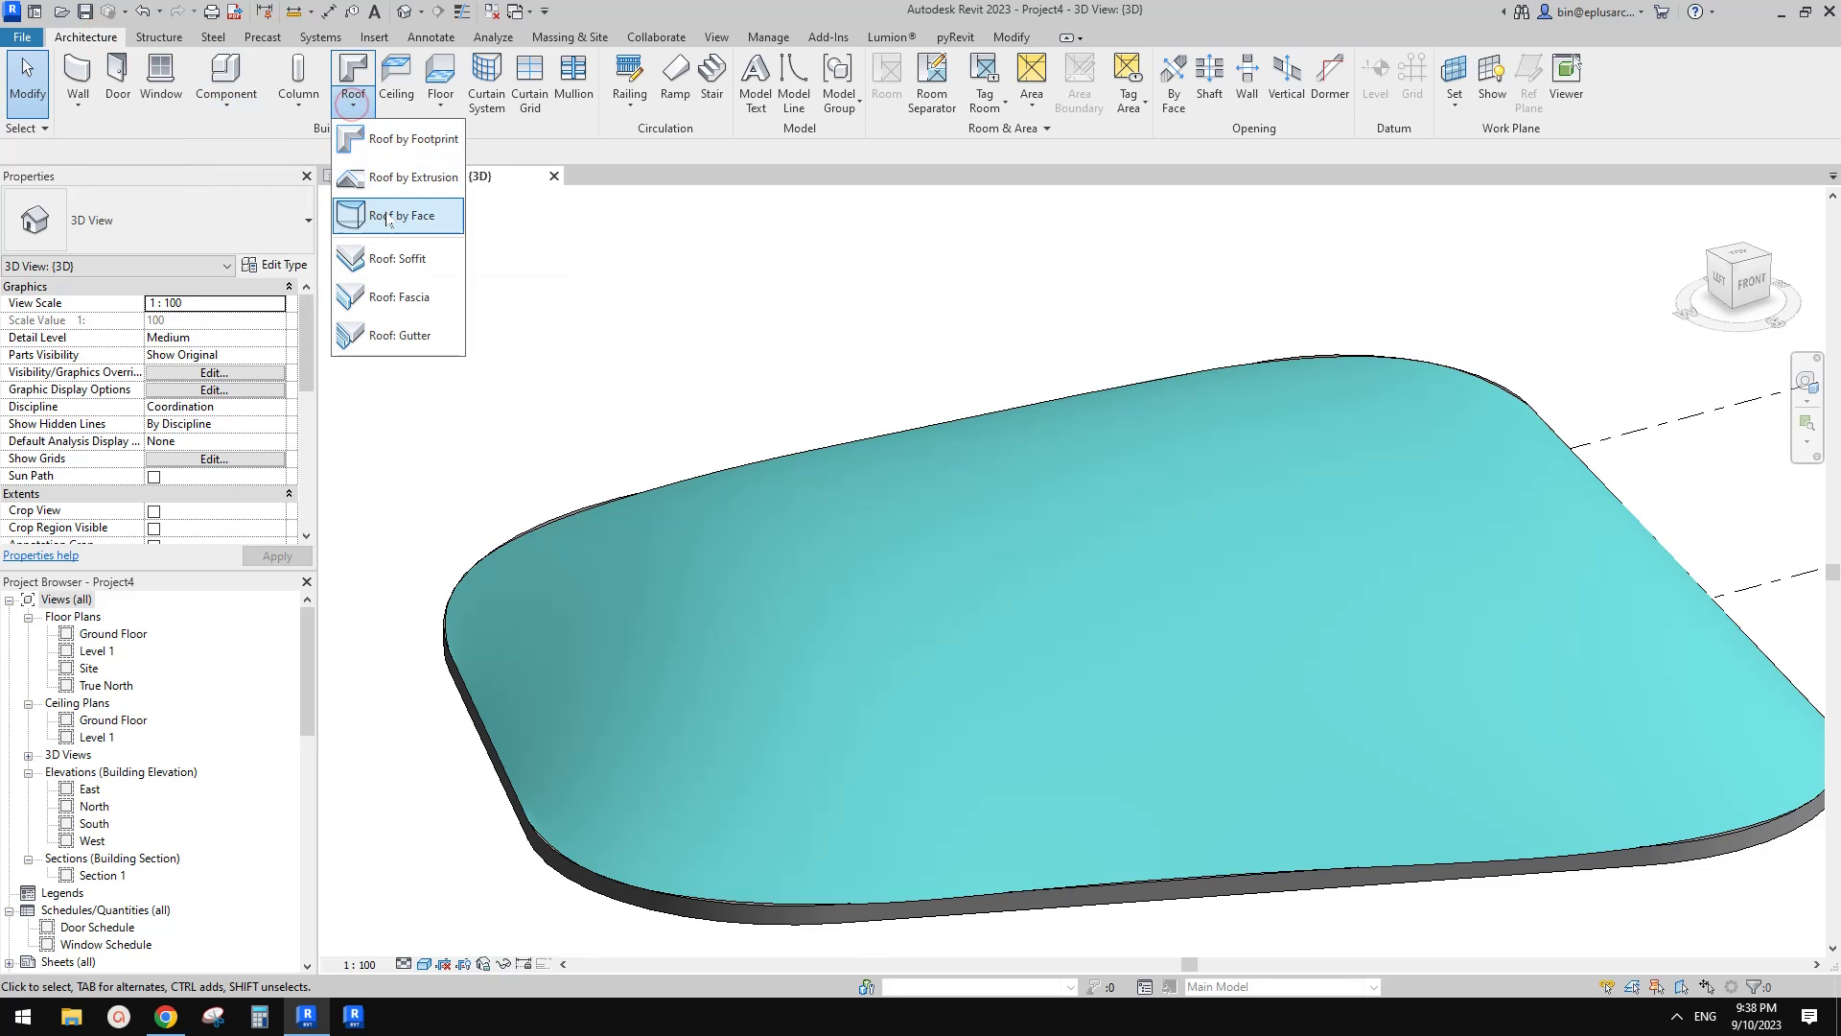
{"action": "left_click", "coordinate": [393, 216]}
{"action": "scroll", "coordinate": [921, 400], "scroll_direction": "down", "scroll_amount": 2}
{"action": "left_click", "coordinate": [1043, 489]}
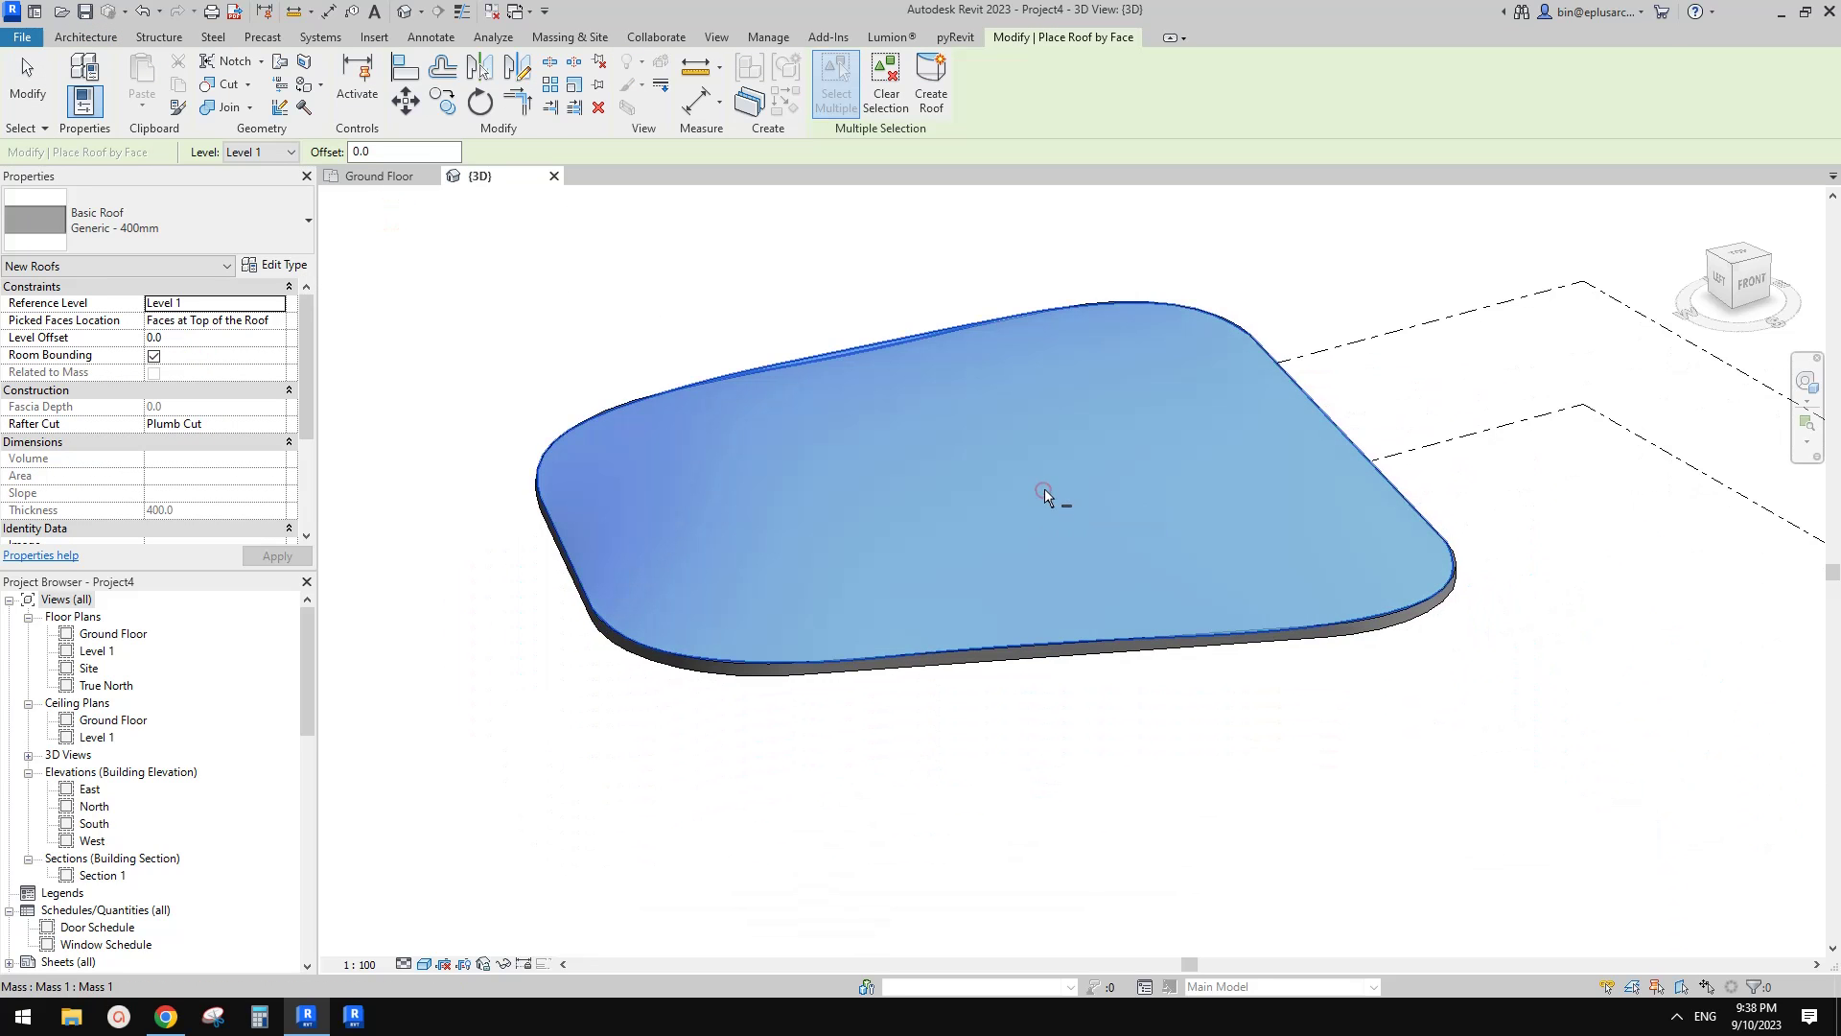
{"action": "middle_click_drag", "start_coordinate": [1044, 487], "coordinate": [1074, 518], "text": "shift"}
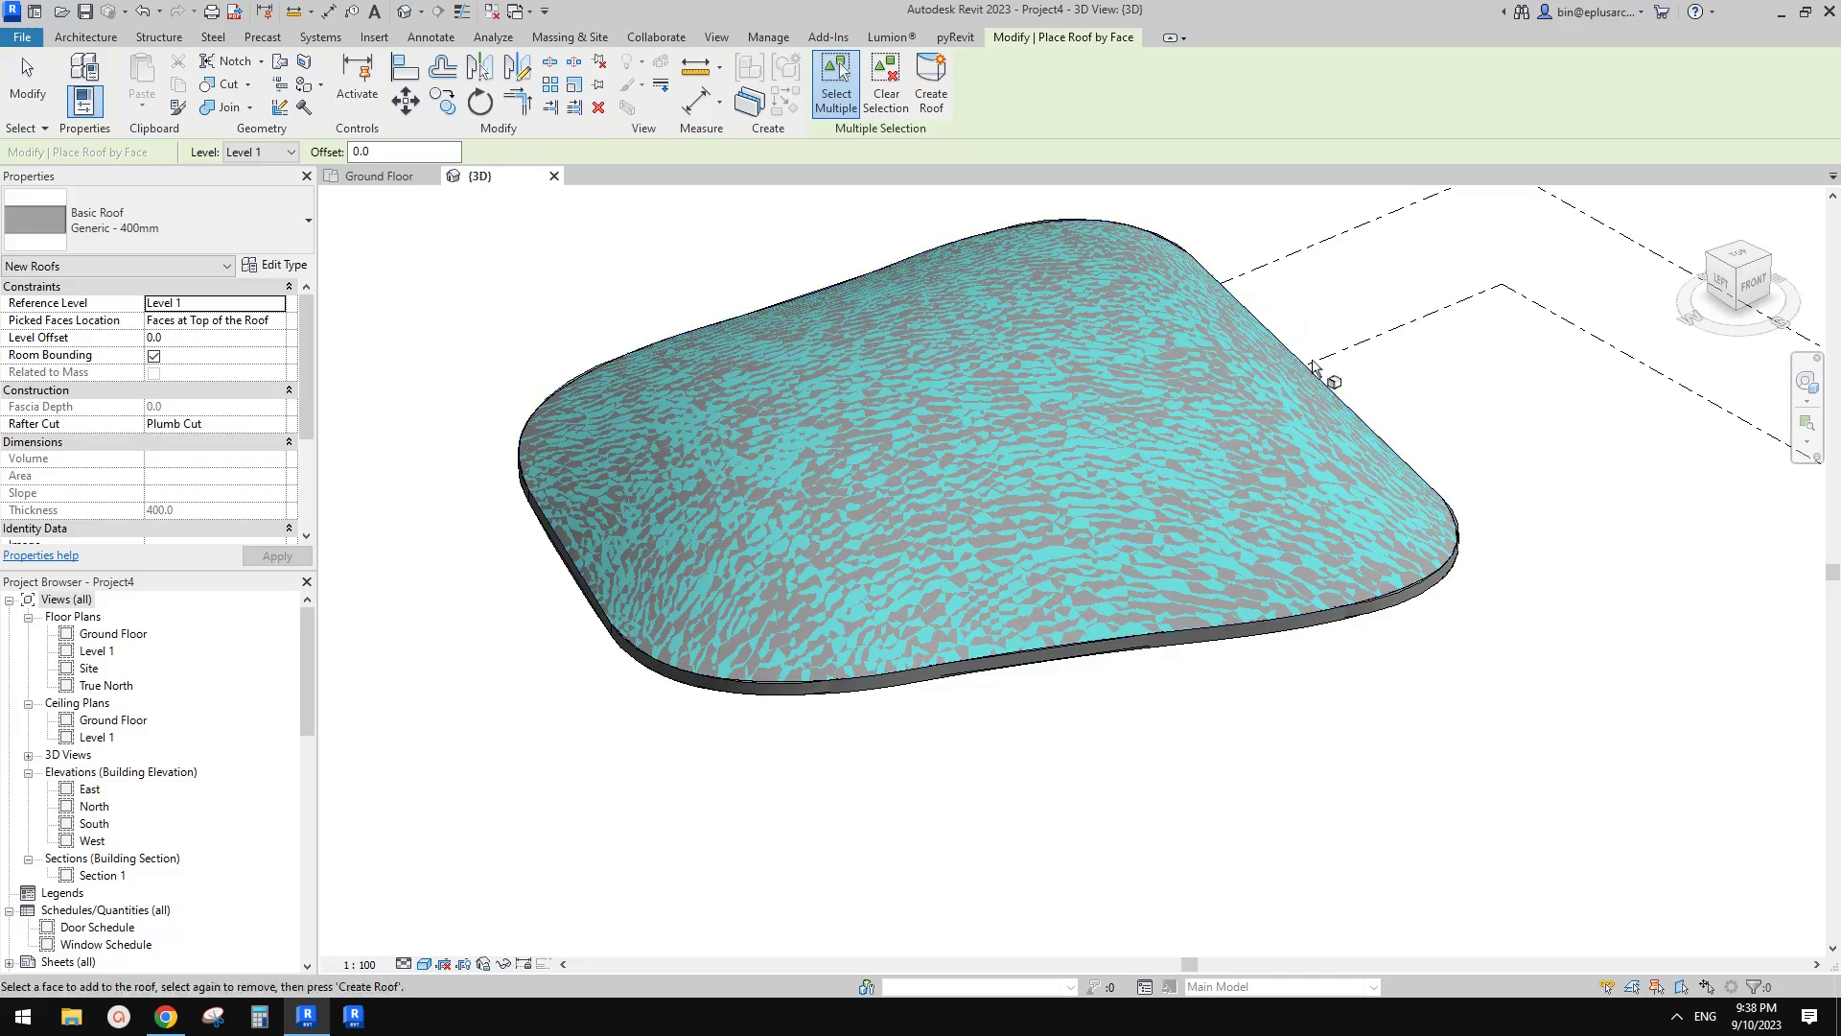
{"action": "middle_click_drag", "start_coordinate": [1313, 369], "coordinate": [1389, 387], "text": "shift"}
{"action": "key", "text": "Escape"}
- Examine the edges of the domed roof and the footprint roof beneath it from oblique and low angles
{"action": "left_click", "coordinate": [1256, 600]}
{"action": "scroll", "coordinate": [1256, 600], "scroll_direction": "up", "scroll_amount": 2}
{"action": "middle_click_drag", "start_coordinate": [1256, 600], "coordinate": [1149, 486], "text": "shift"}
{"action": "middle_click_drag", "start_coordinate": [1167, 424], "coordinate": [1105, 522], "text": "shift"}
{"action": "left_click", "coordinate": [919, 700]}
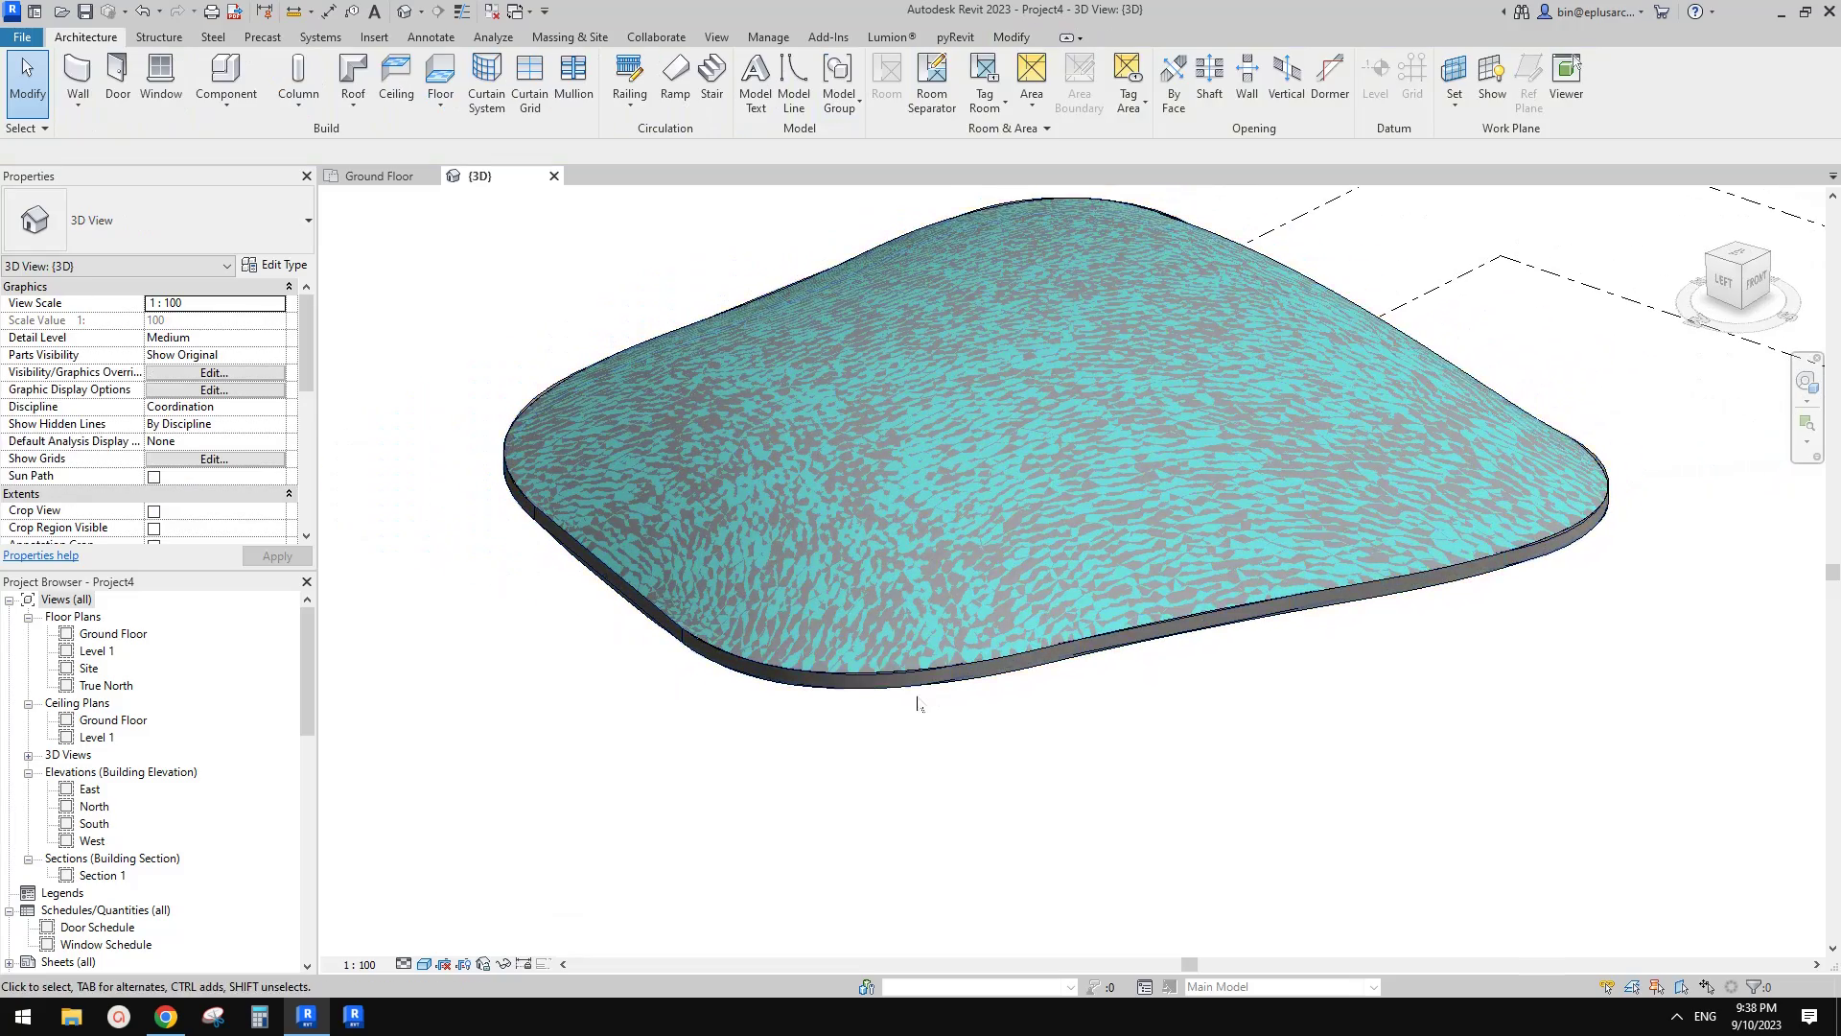
{"action": "scroll", "coordinate": [930, 687], "scroll_direction": "up", "scroll_amount": 3}
{"action": "left_click", "coordinate": [932, 682]}
{"action": "scroll", "coordinate": [932, 683], "scroll_direction": "down", "scroll_amount": 2}
{"action": "middle_click_drag", "start_coordinate": [935, 683], "coordinate": [1147, 658], "text": "shift"}
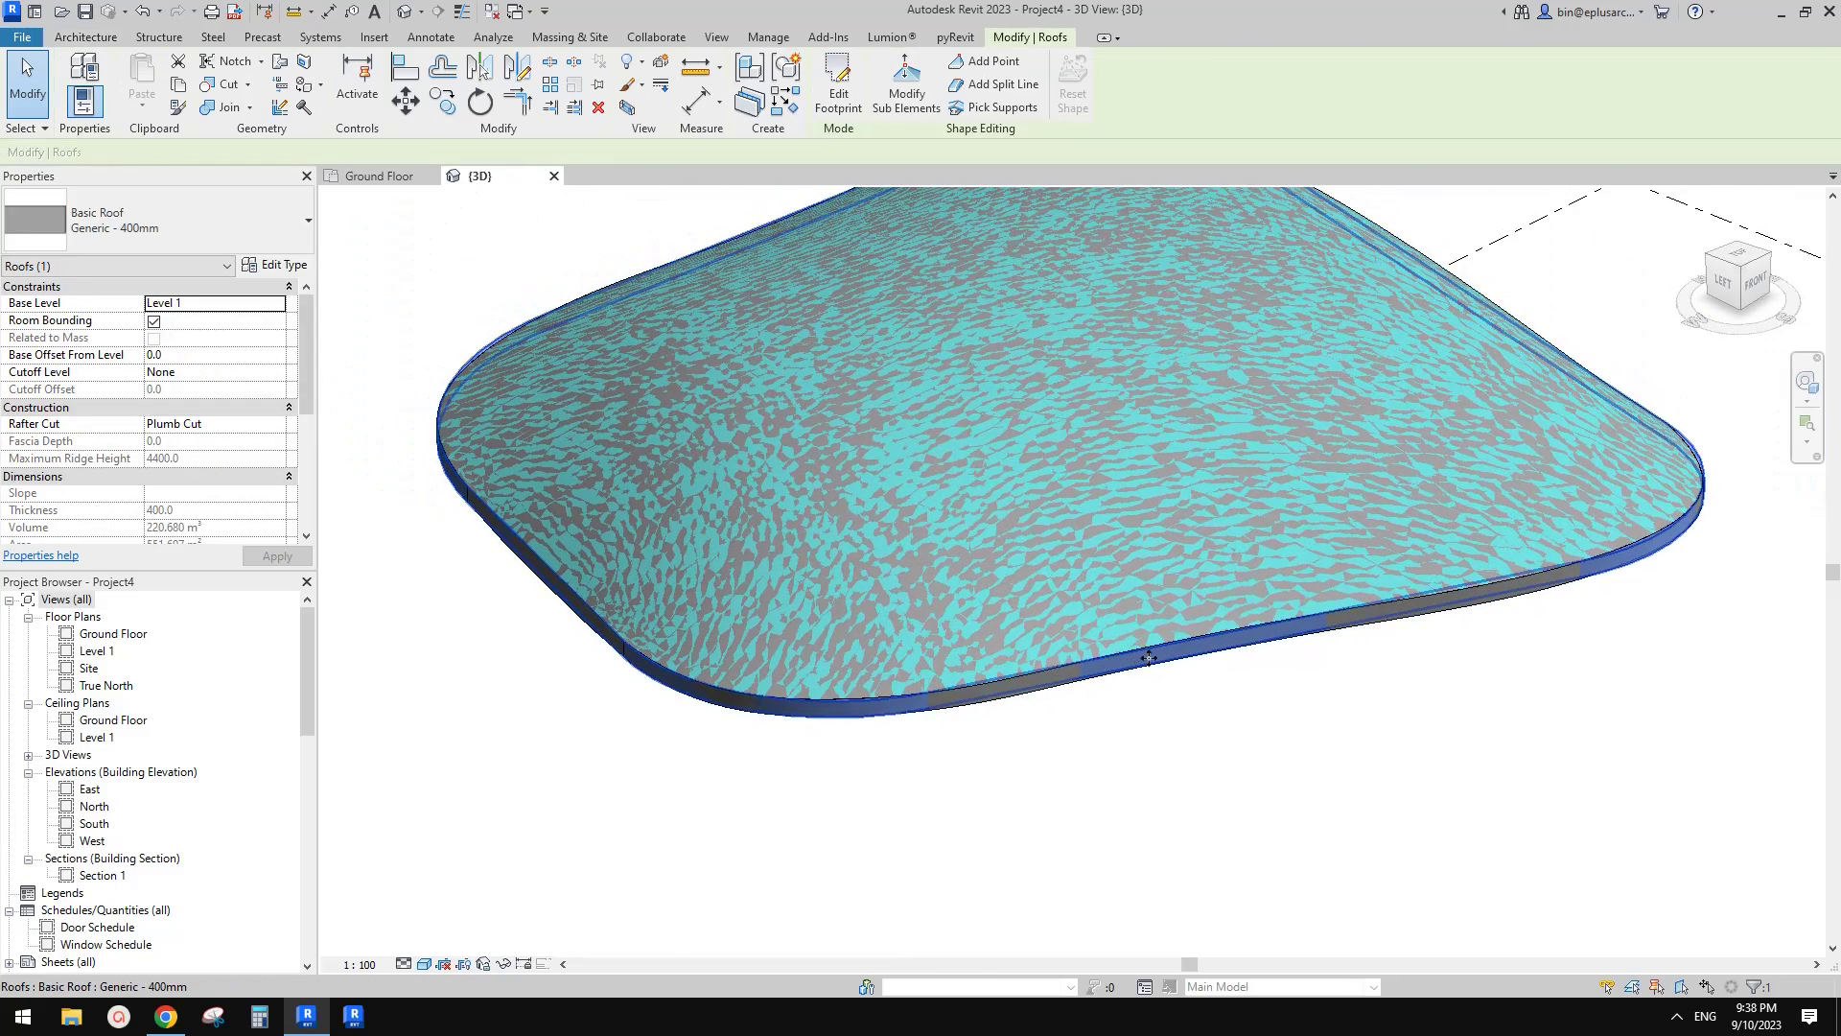
{"action": "middle_click_drag", "start_coordinate": [833, 424], "coordinate": [966, 234], "text": "shift"}
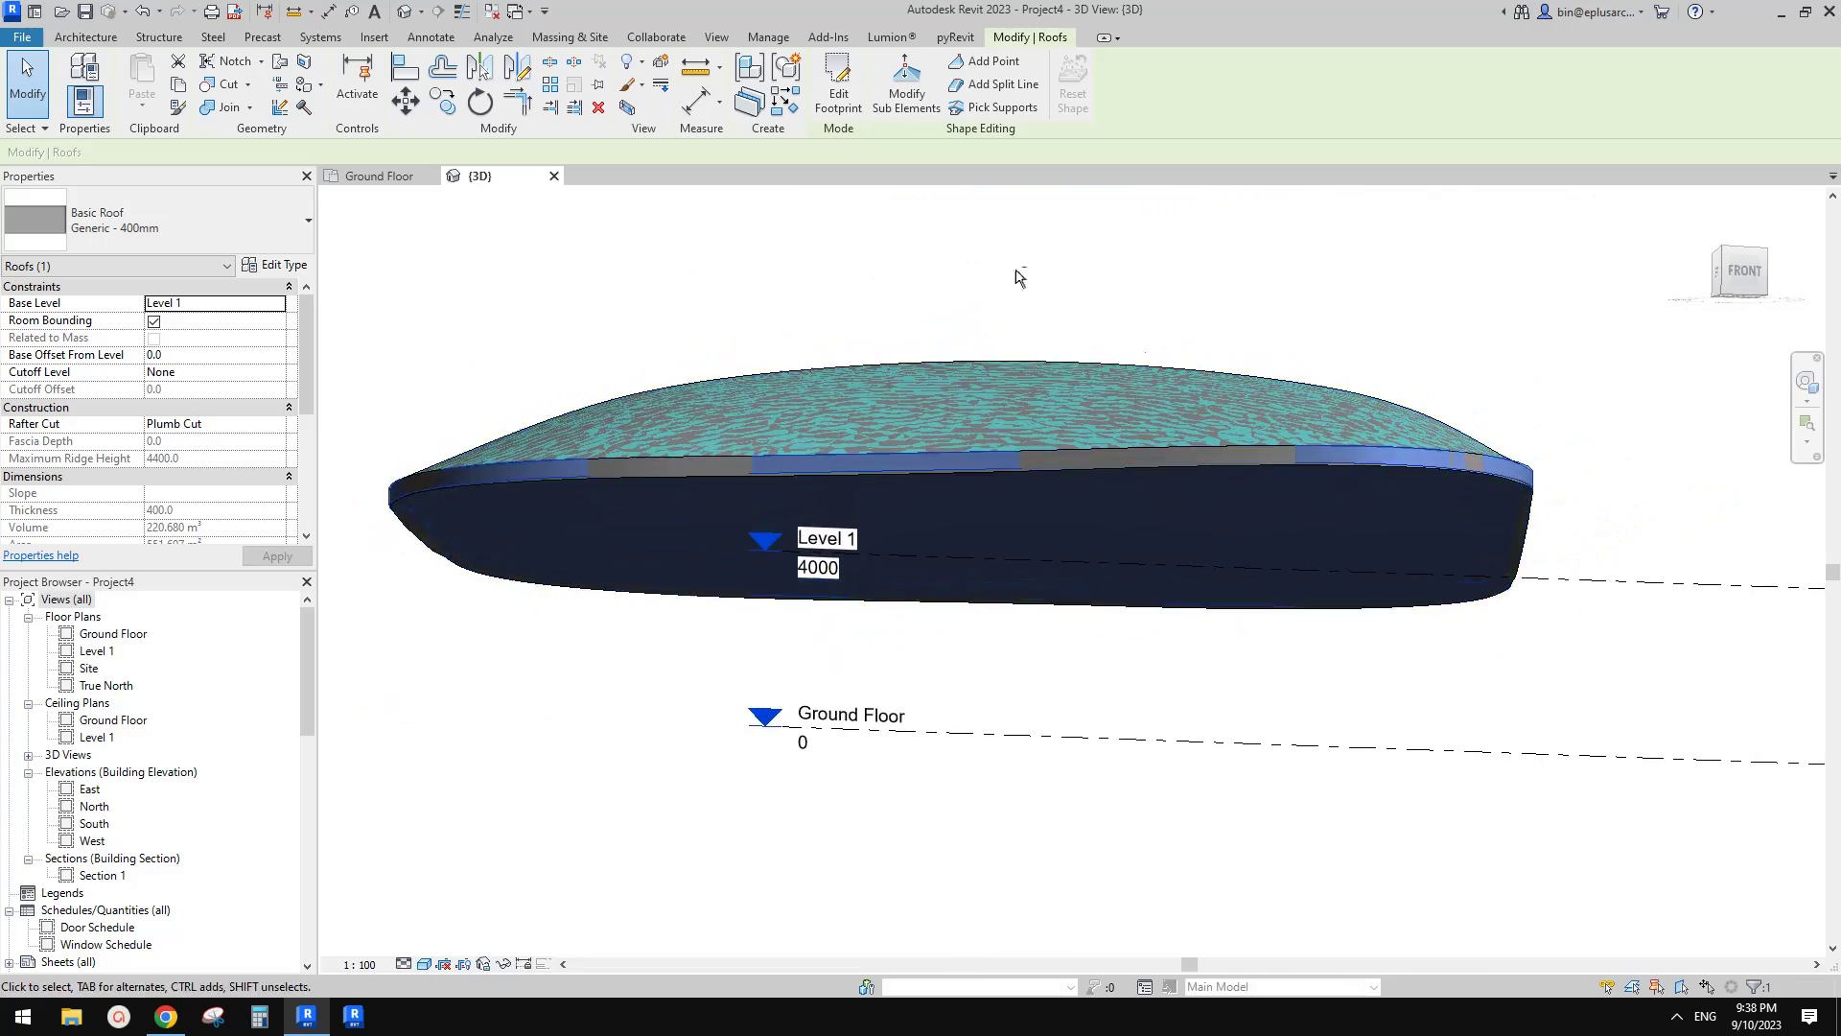
{"action": "scroll", "coordinate": [1531, 577], "scroll_direction": "up", "scroll_amount": 3}
{"action": "mouse_move", "coordinate": [1532, 576]}
{"action": "middle_mouse_down", "text": "shift"}
{"action": "mouse_move", "coordinate": [1512, 526]}
{"action": "mouse_move", "coordinate": [1521, 580]}
{"action": "mouse_move", "coordinate": [1599, 563]}
{"action": "mouse_move", "coordinate": [1573, 596]}
{"action": "mouse_move", "coordinate": [1491, 476]}
{"action": "mouse_move", "coordinate": [1523, 495]}
{"action": "mouse_move", "coordinate": [1511, 532]}
{"action": "mouse_move", "coordinate": [1447, 501]}
{"action": "mouse_move", "coordinate": [1482, 487]}
{"action": "mouse_move", "coordinate": [1503, 571]}
{"action": "middle_mouse_up", "text": "shift"}
{"action": "key", "text": "Escape"}
- Change the domed roof's type to Generic - 125mm
{"action": "left_click", "coordinate": [1500, 566]}
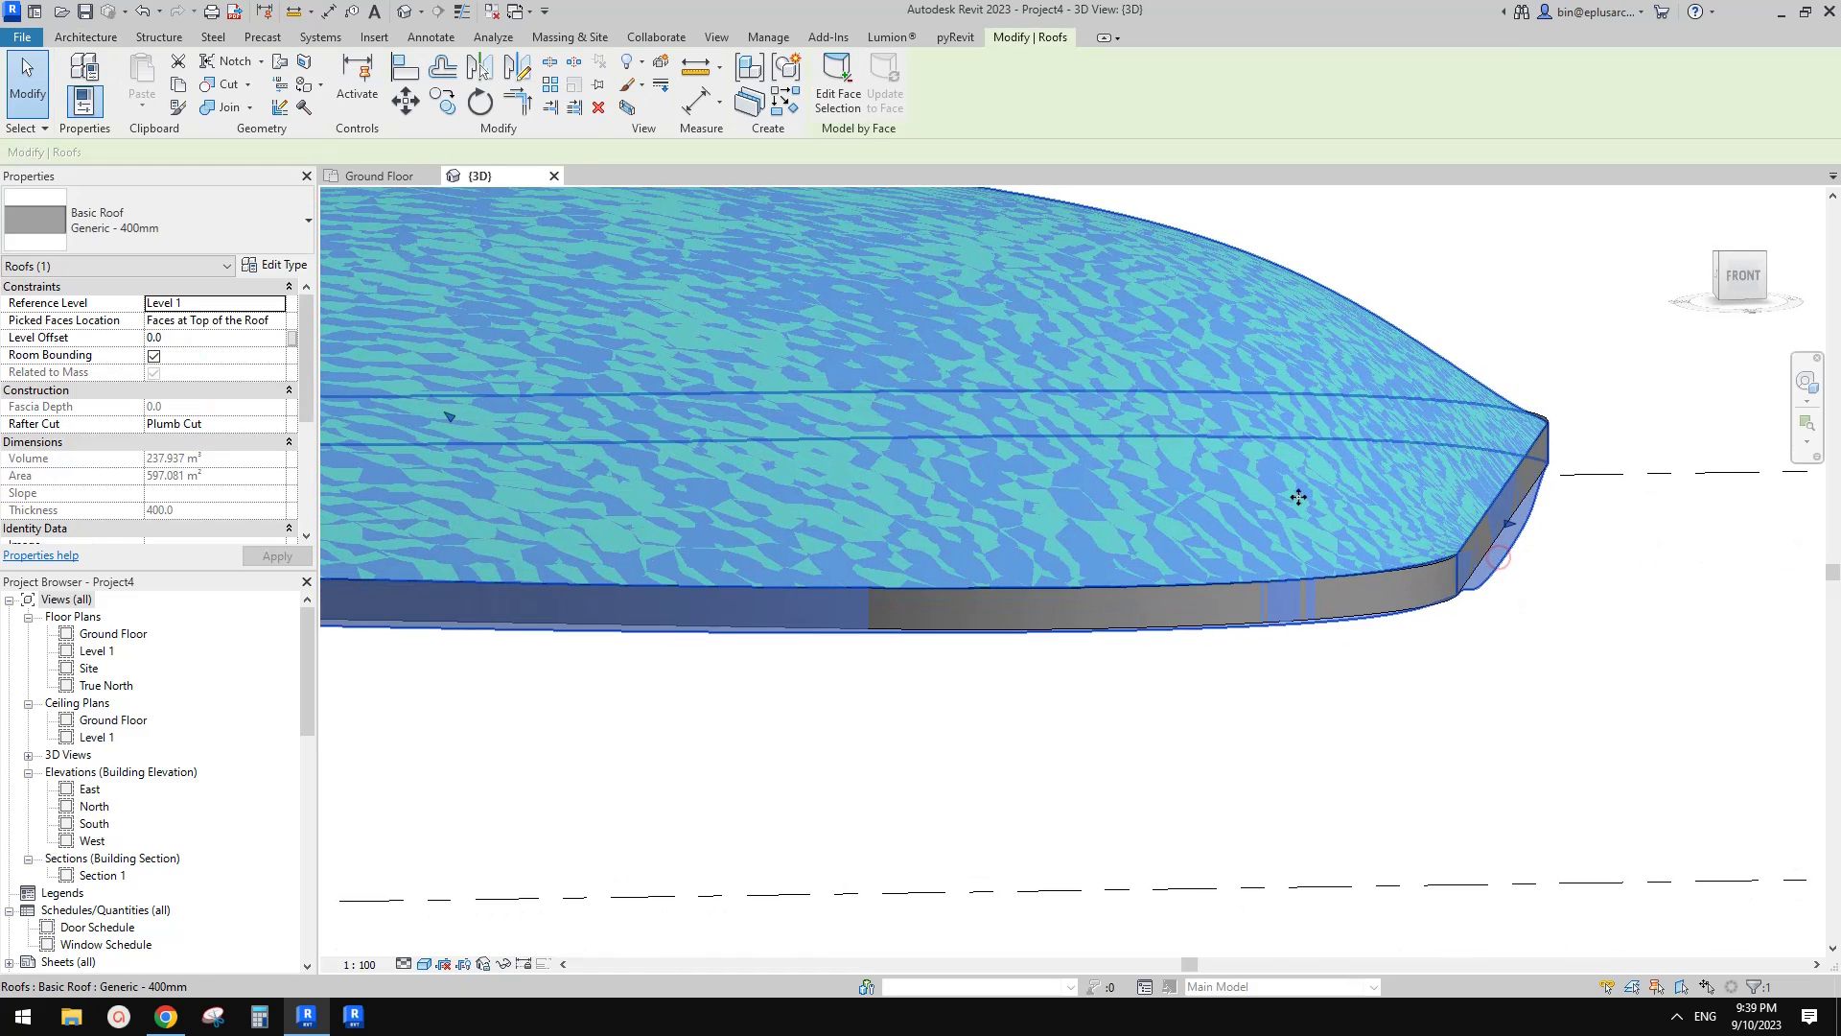
{"action": "left_click", "coordinate": [233, 227]}
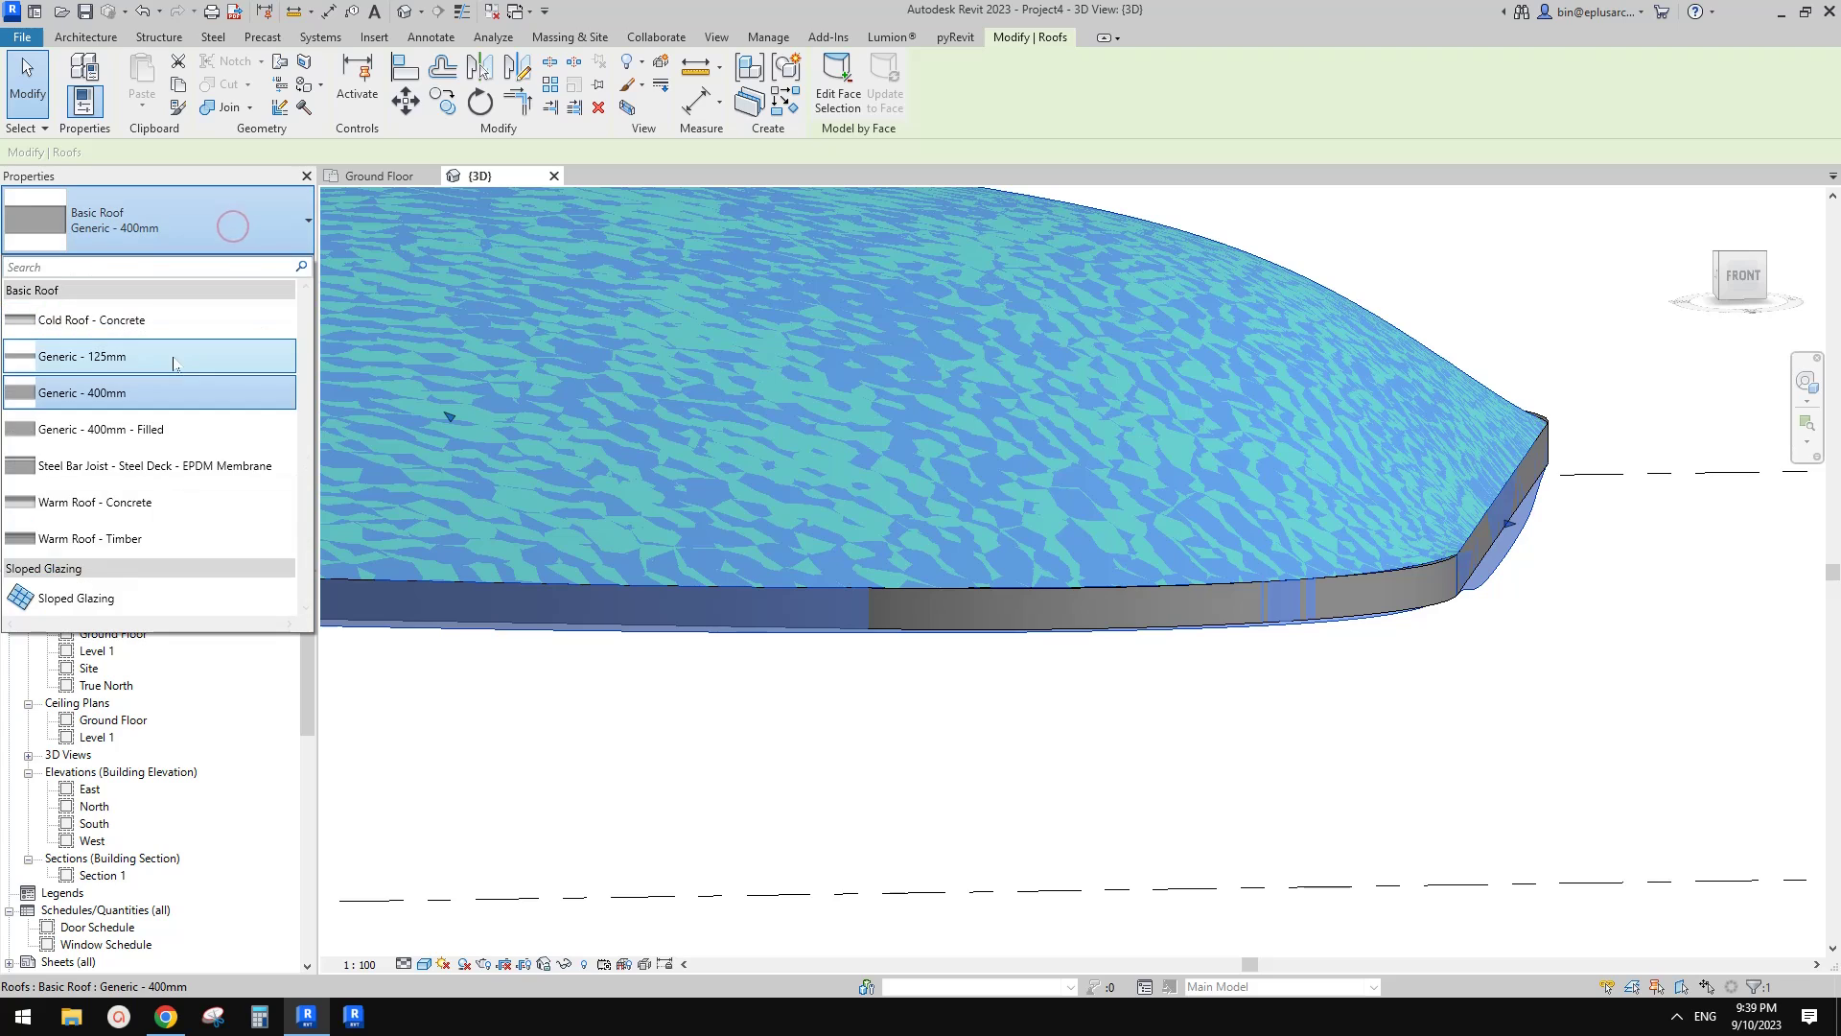
{"action": "left_click", "coordinate": [136, 361]}
{"action": "mouse_move", "coordinate": [1477, 412]}
{"action": "middle_mouse_down", "text": "shift"}
{"action": "mouse_move", "coordinate": [1484, 370]}
{"action": "mouse_move", "coordinate": [1486, 389]}
{"action": "middle_mouse_up", "text": "shift"}
{"action": "scroll", "coordinate": [1538, 537], "scroll_direction": "down", "scroll_amount": 2}
{"action": "middle_click_drag", "start_coordinate": [1535, 523], "coordinate": [1444, 516], "text": "shift"}
{"action": "key", "text": "Escape"}
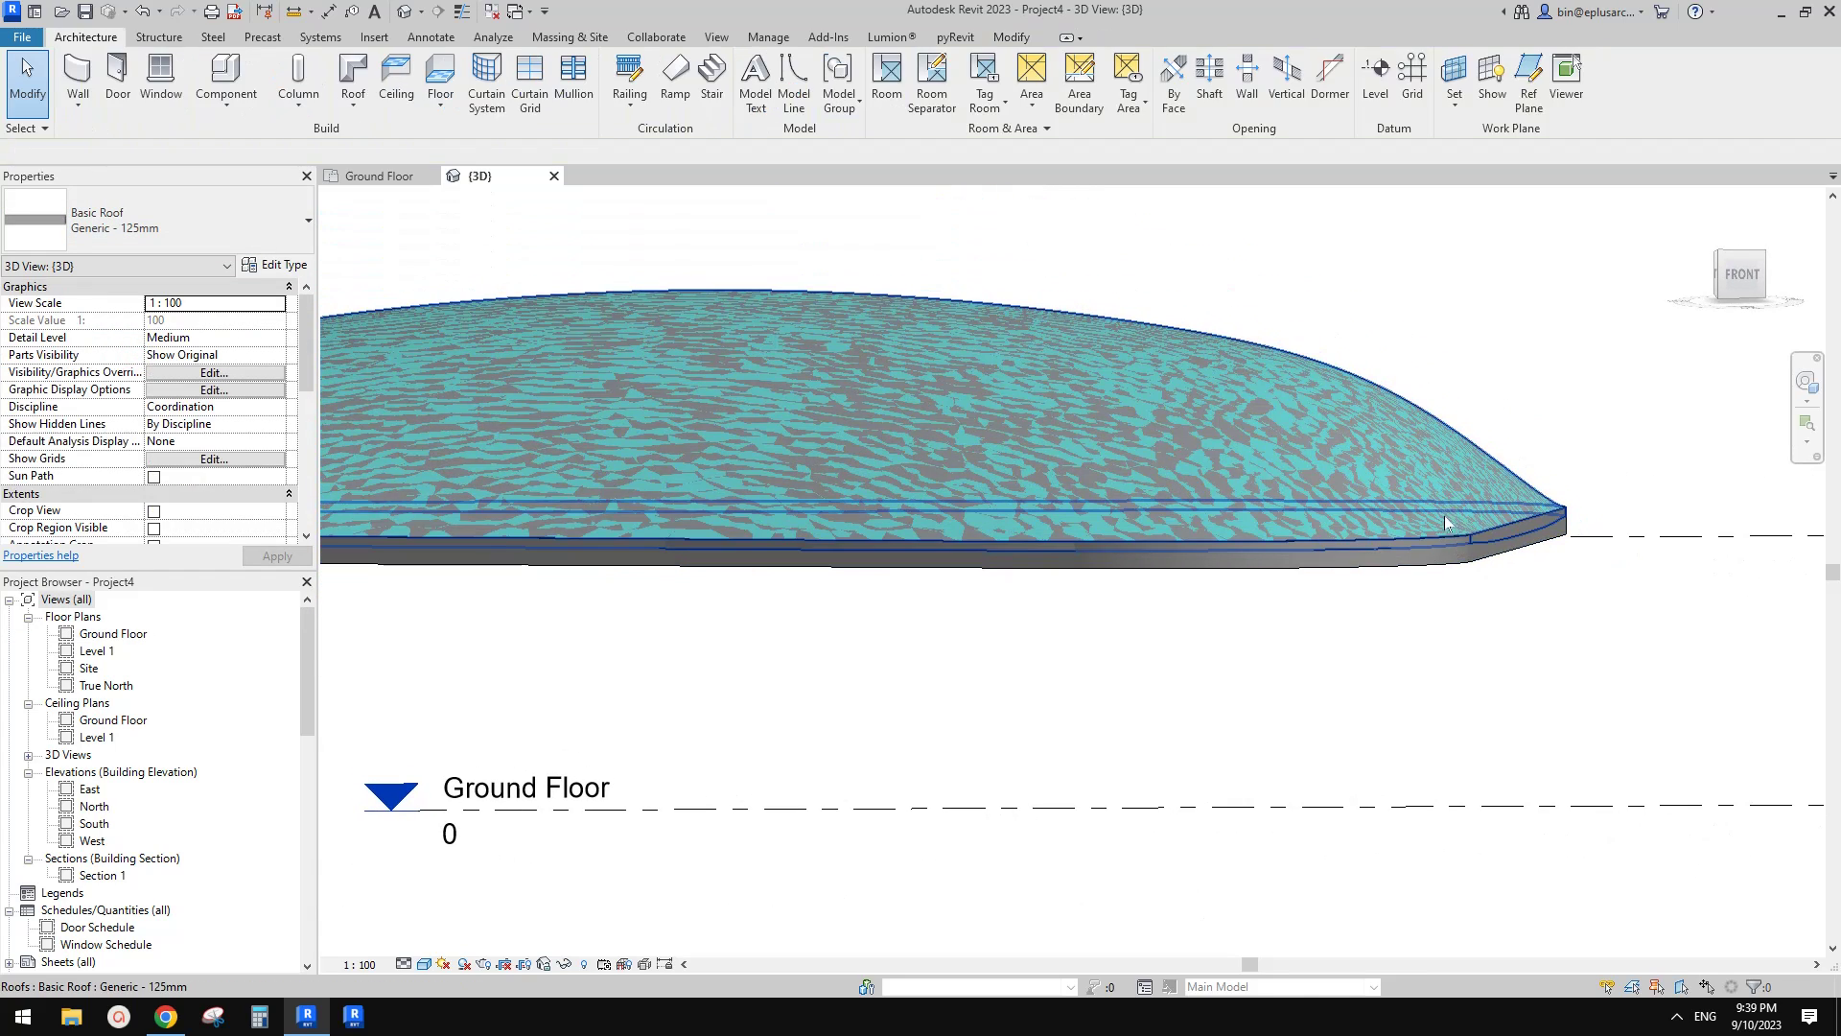
- Edit the mass in place, lower the easternmost interior spline's crown point and shift it slightly toward the dome's centre, and finish the mass
{"action": "left_click", "coordinate": [1423, 470]}
{"action": "key", "text": "Escape"}
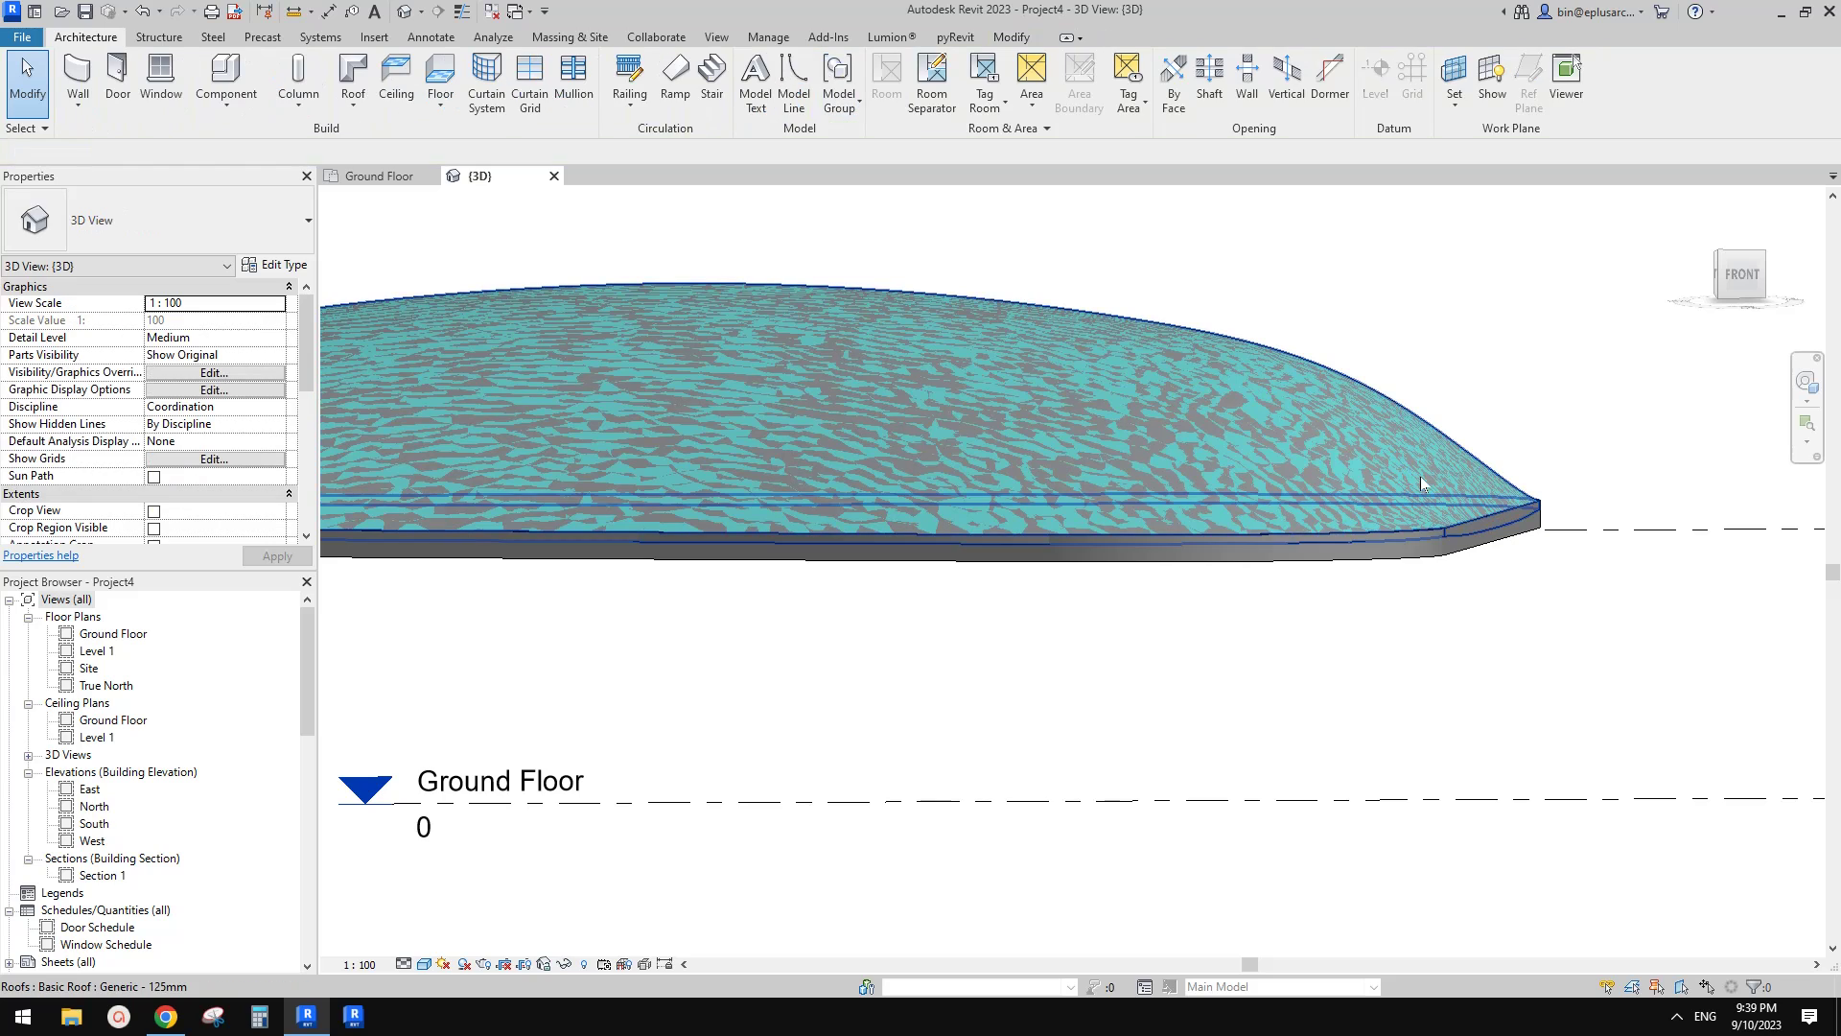
{"action": "left_click", "coordinate": [1420, 477]}
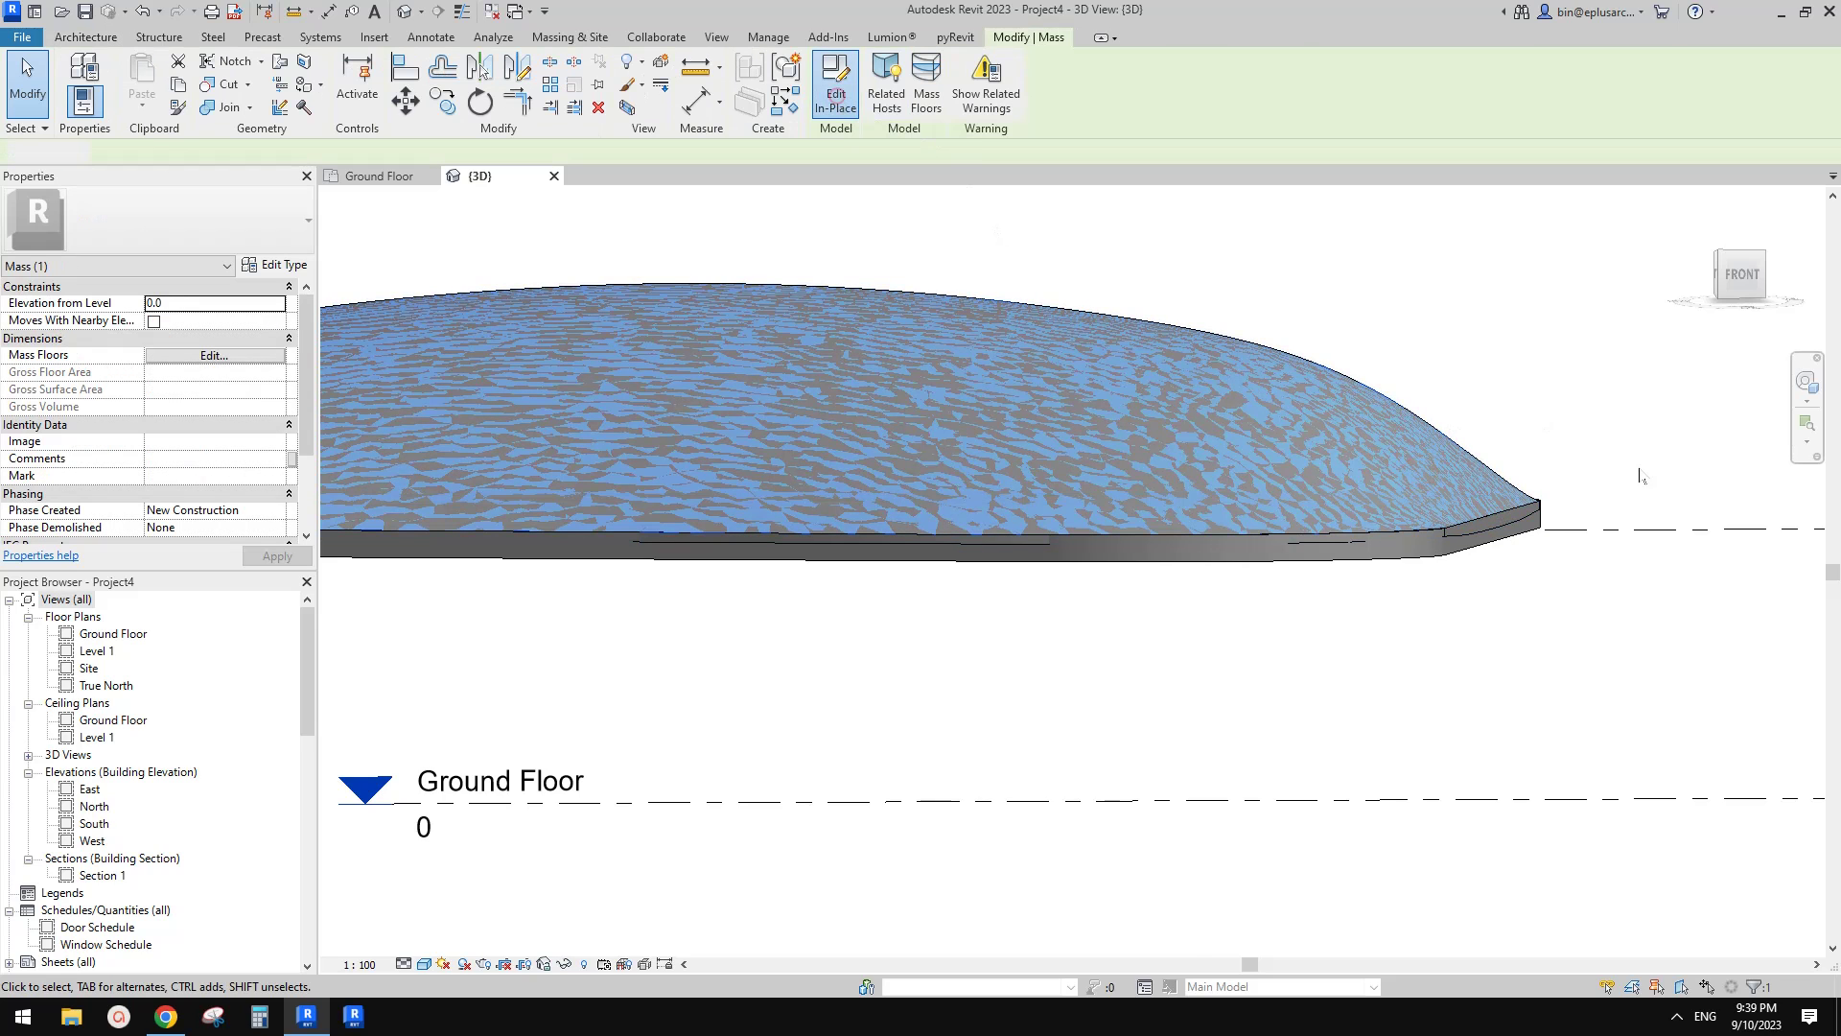
{"action": "left_click", "coordinate": [836, 93]}
{"action": "left_click", "coordinate": [1284, 333]}
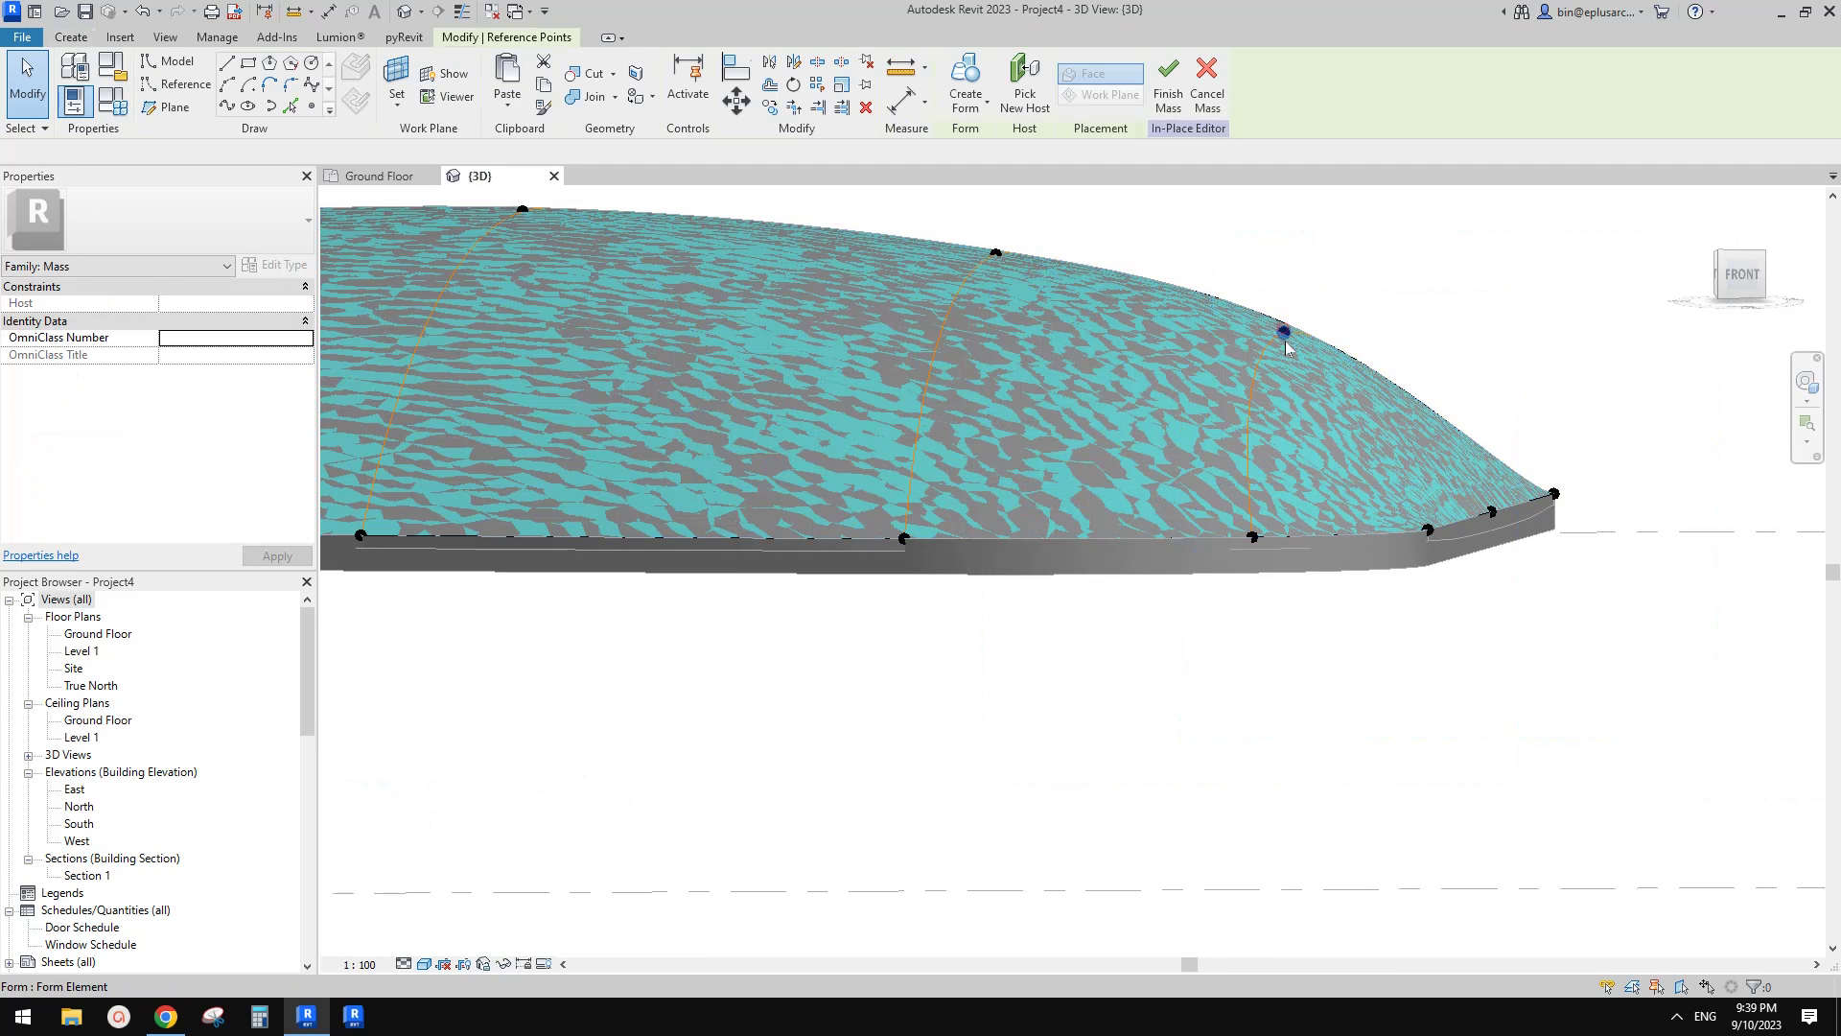
{"action": "middle_click_drag", "start_coordinate": [1286, 341], "coordinate": [1317, 311], "text": "shift"}
{"action": "left_click_drag", "start_coordinate": [1314, 298], "coordinate": [1315, 335]}
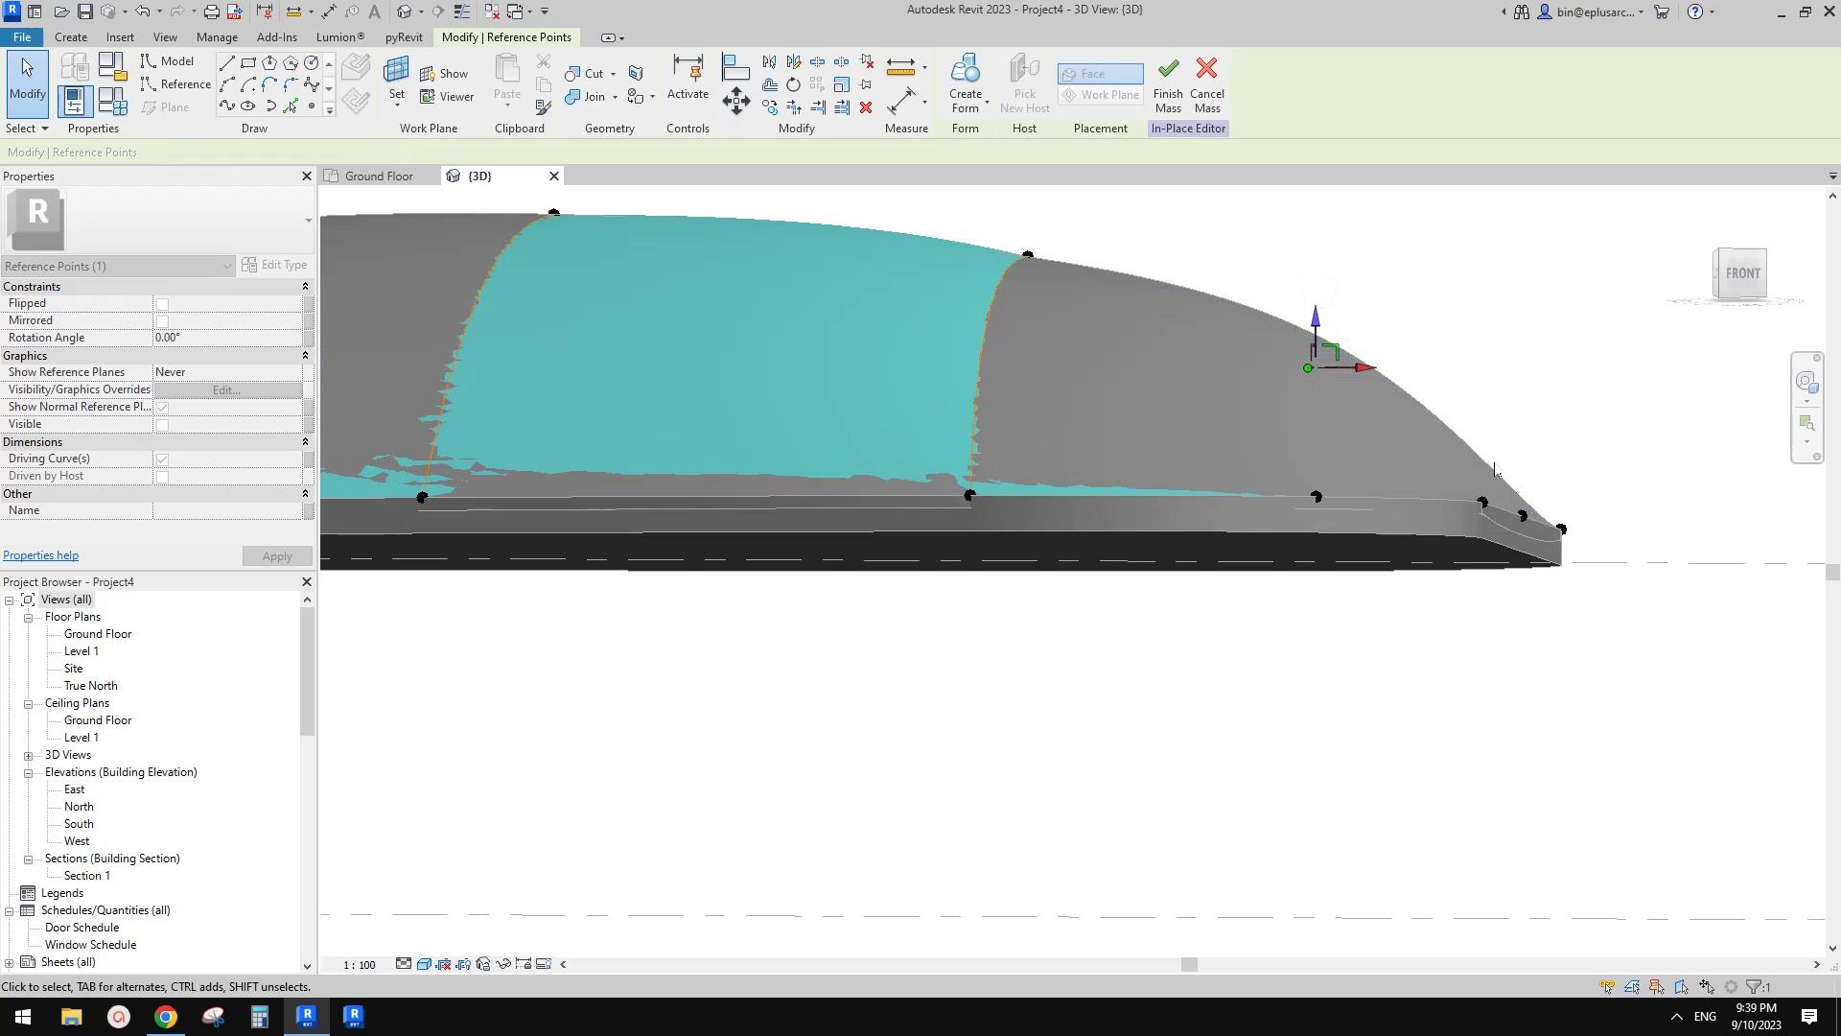
{"action": "middle_click_drag", "start_coordinate": [1525, 509], "coordinate": [1558, 561], "text": "shift"}
{"action": "left_click_drag", "start_coordinate": [1361, 367], "coordinate": [1334, 367]}
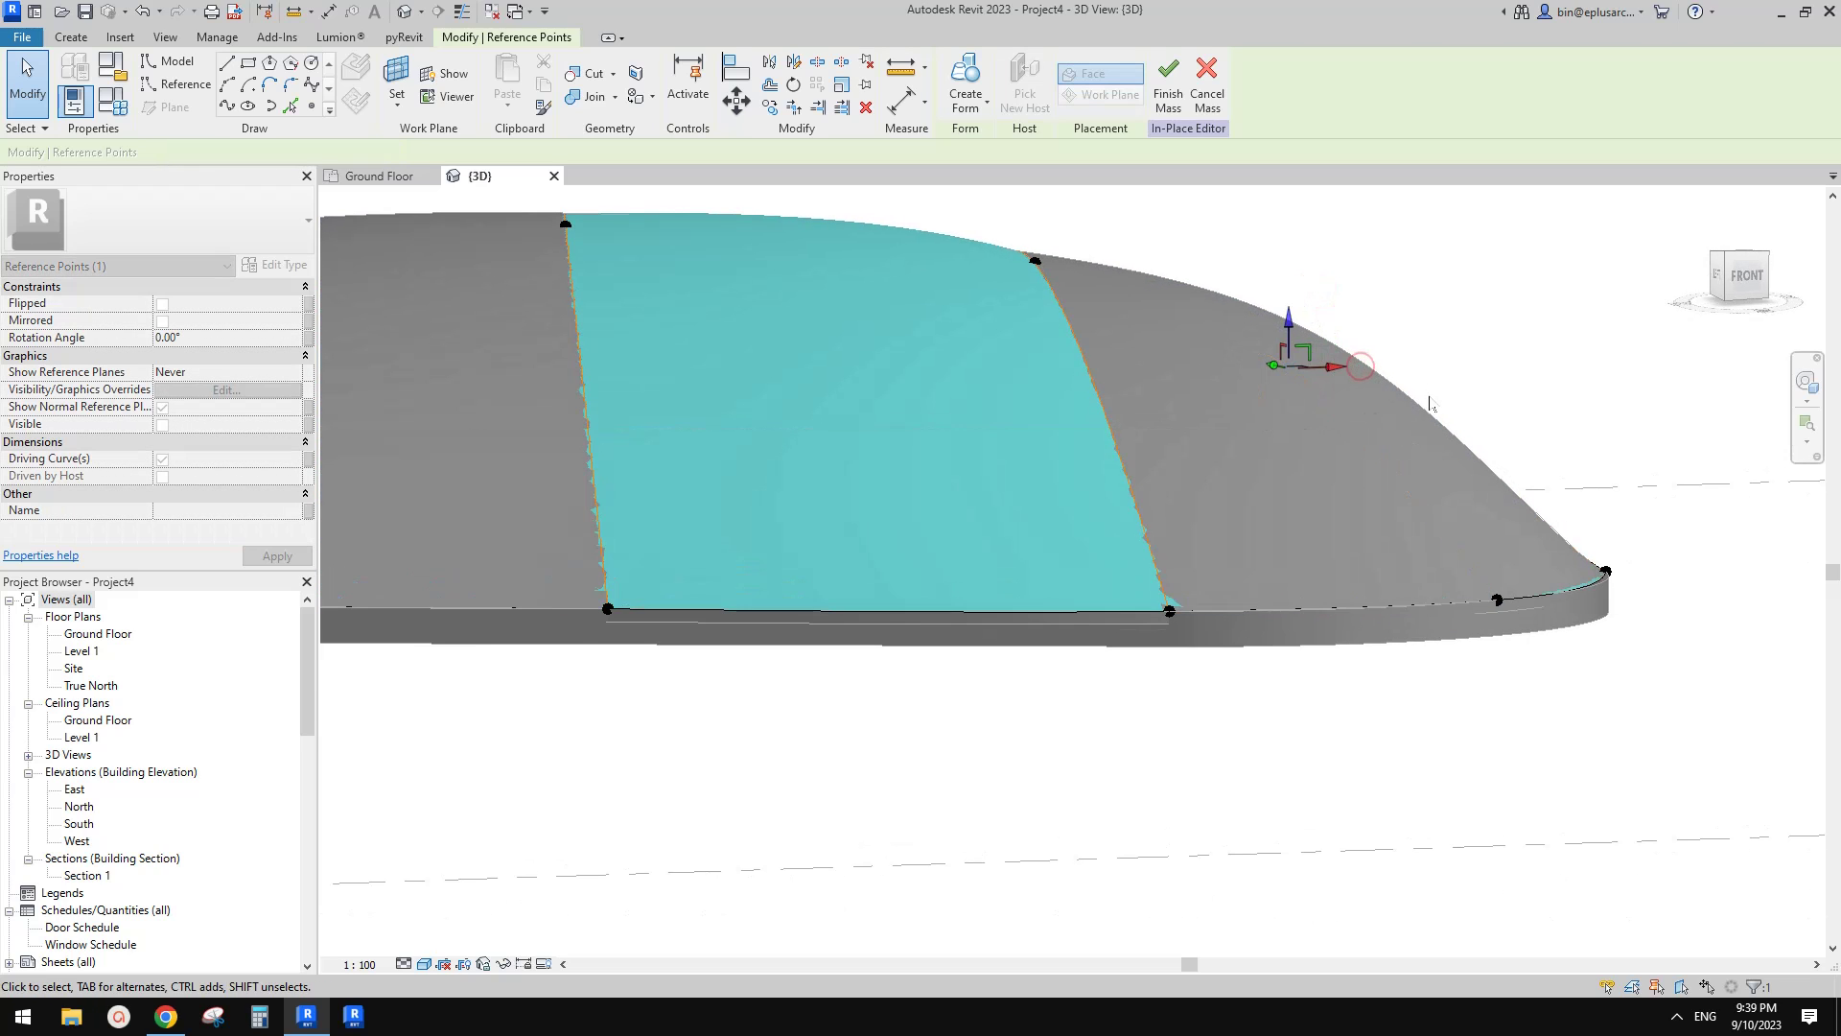
{"action": "middle_click_drag", "start_coordinate": [1428, 402], "coordinate": [1402, 433], "text": "shift"}
{"action": "key", "text": "Escape"}
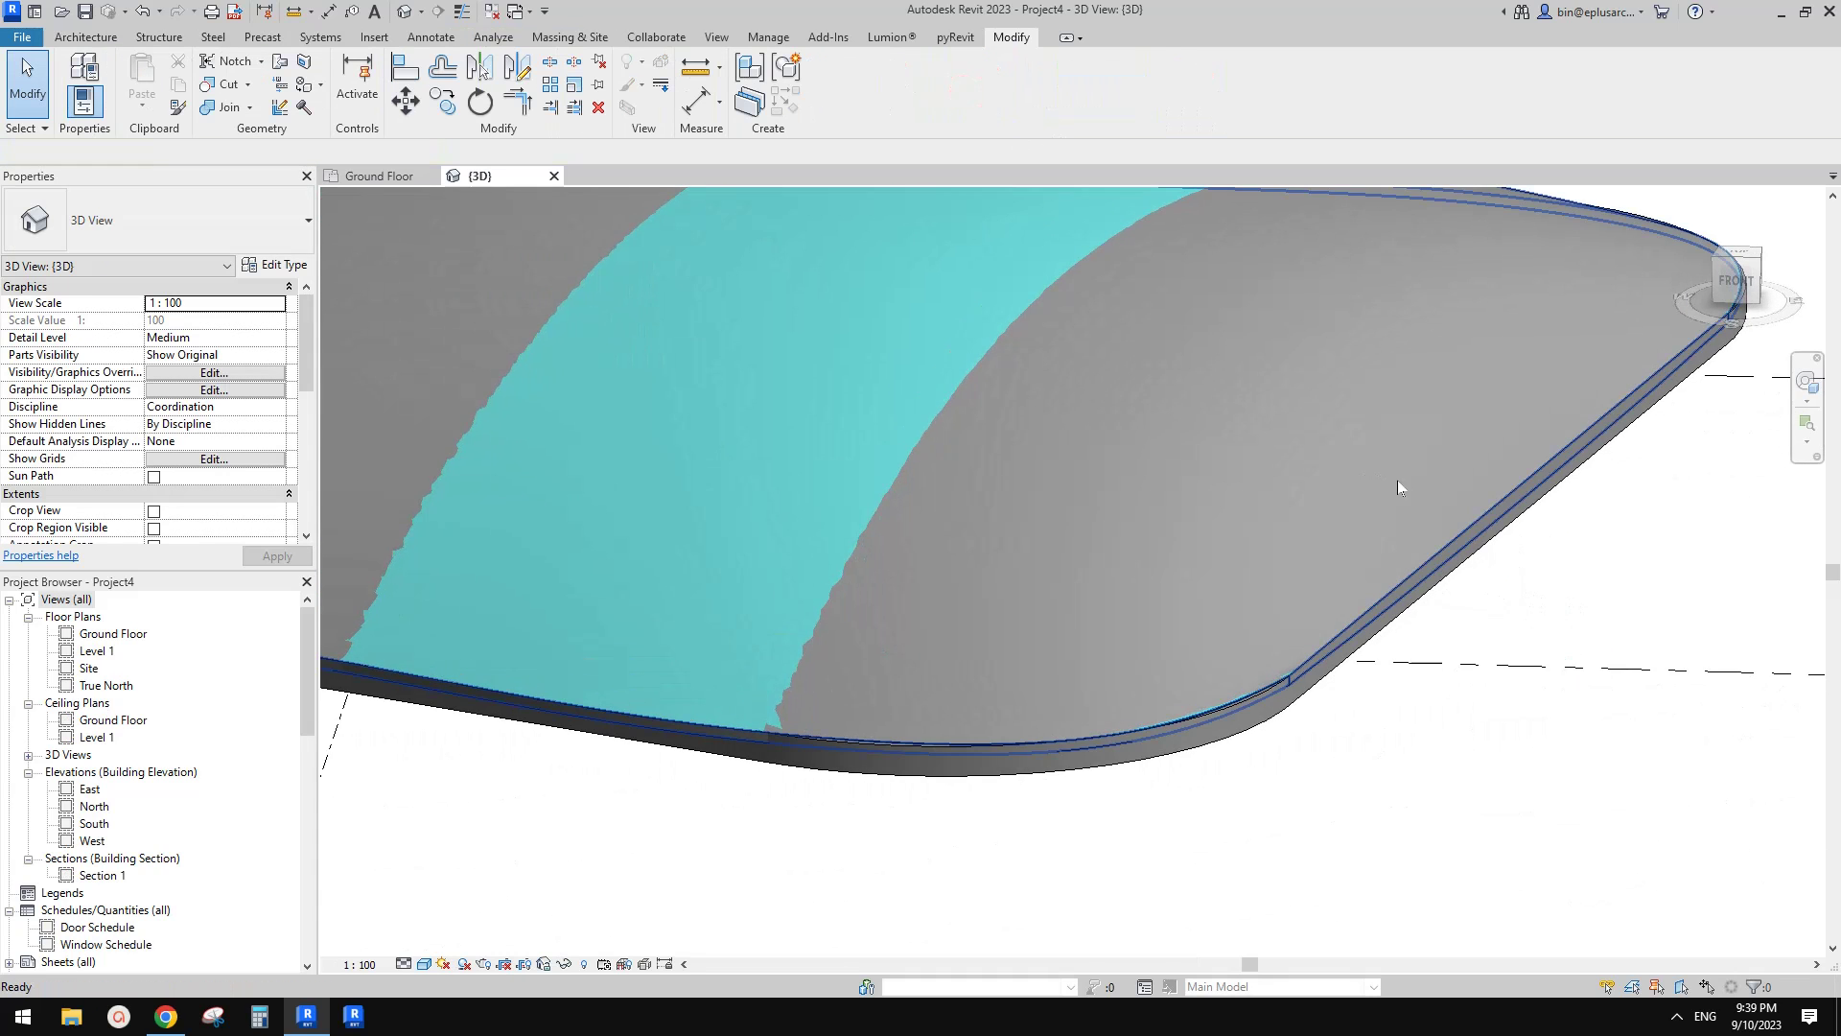
- Update the 125 mm domed roof to the reshaped mass face
{"action": "left_click", "coordinate": [1397, 481]}
{"action": "left_click", "coordinate": [884, 83]}
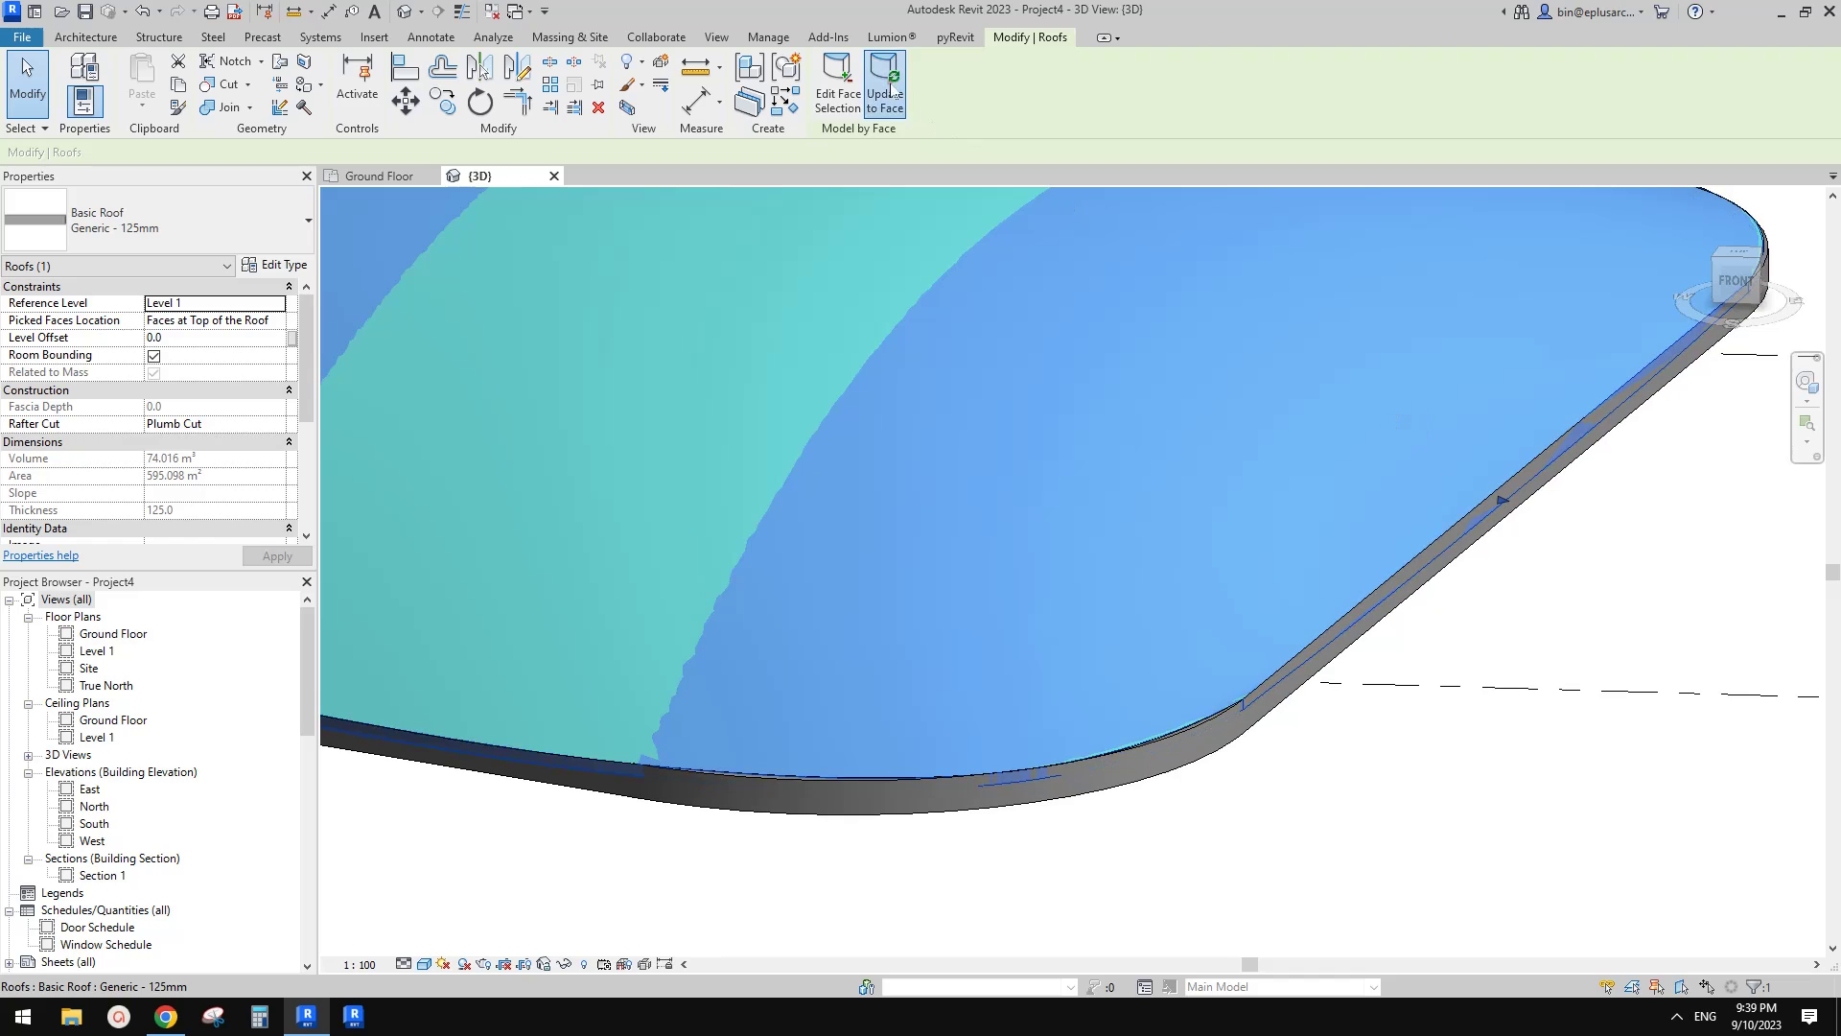
{"action": "scroll", "coordinate": [1505, 364], "scroll_direction": "down", "scroll_amount": 3}
{"action": "middle_click_drag", "start_coordinate": [1491, 460], "coordinate": [1551, 404], "text": "shift"}
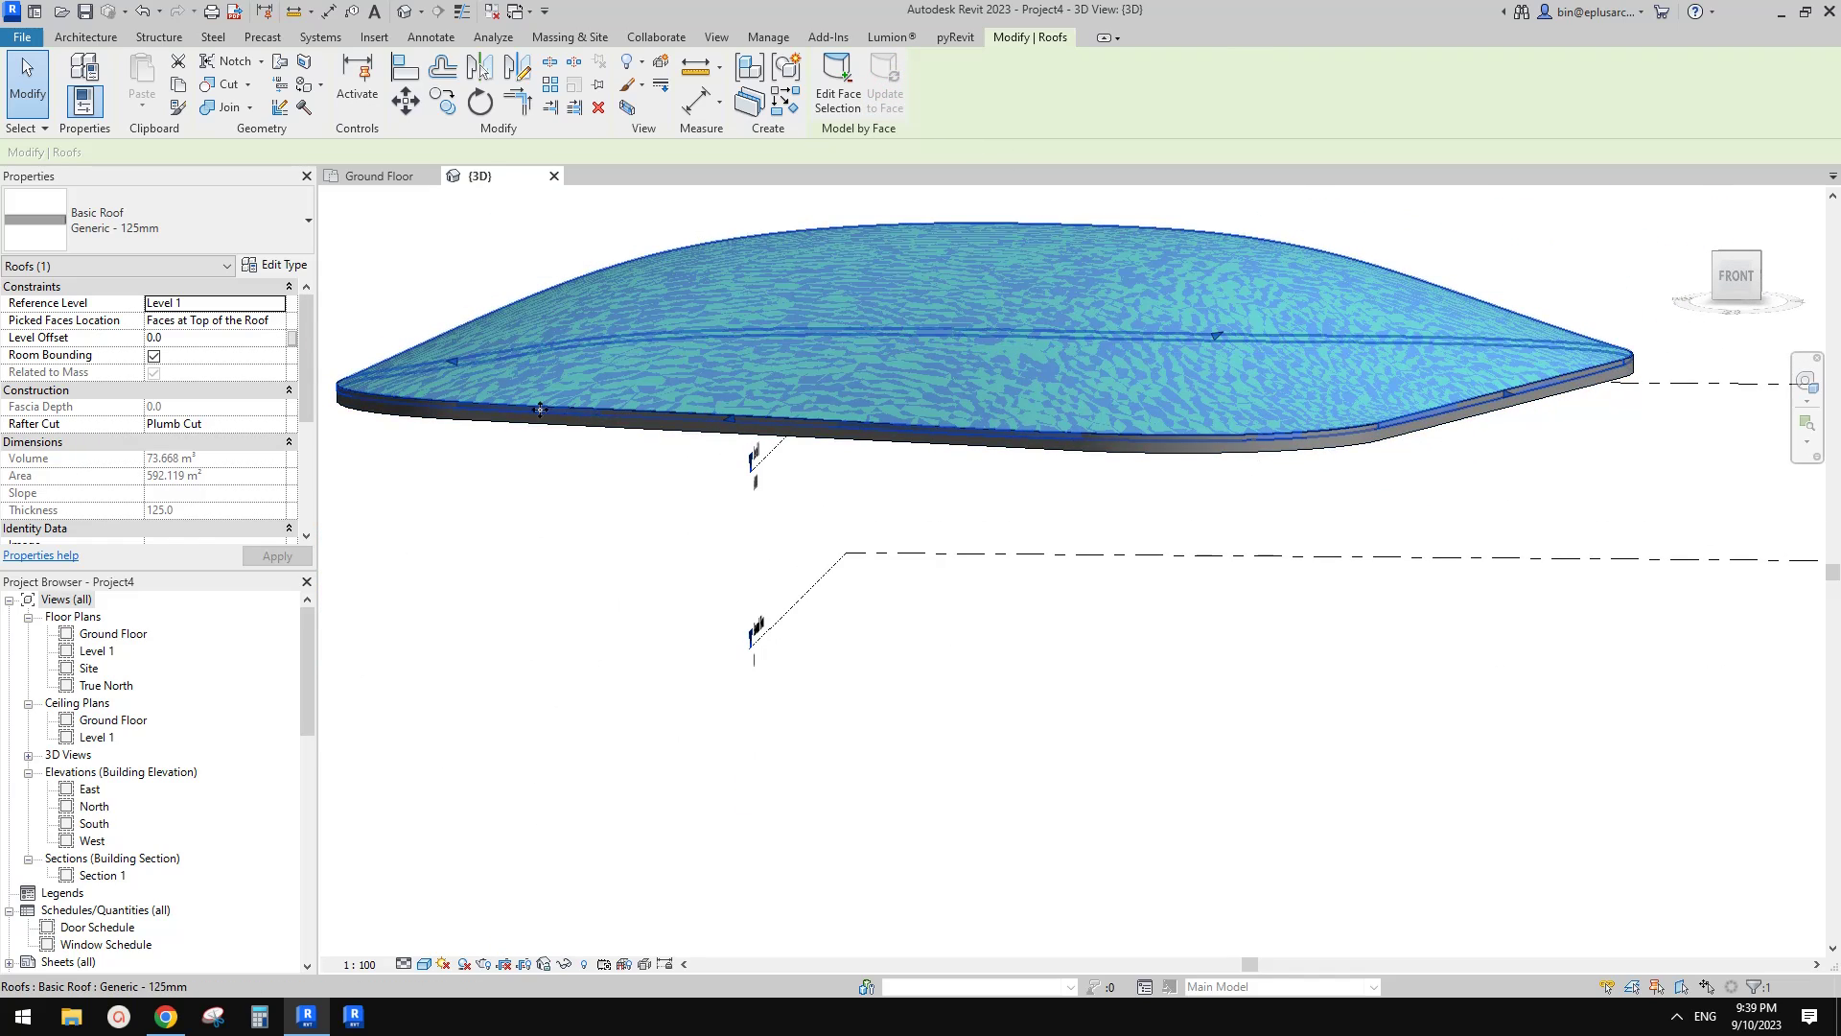
- Examine how the footprint roof's edge meets the domed roof around its rounded corners
{"action": "scroll", "coordinate": [818, 481], "scroll_direction": "up", "scroll_amount": 5}
{"action": "left_click", "coordinate": [811, 491]}
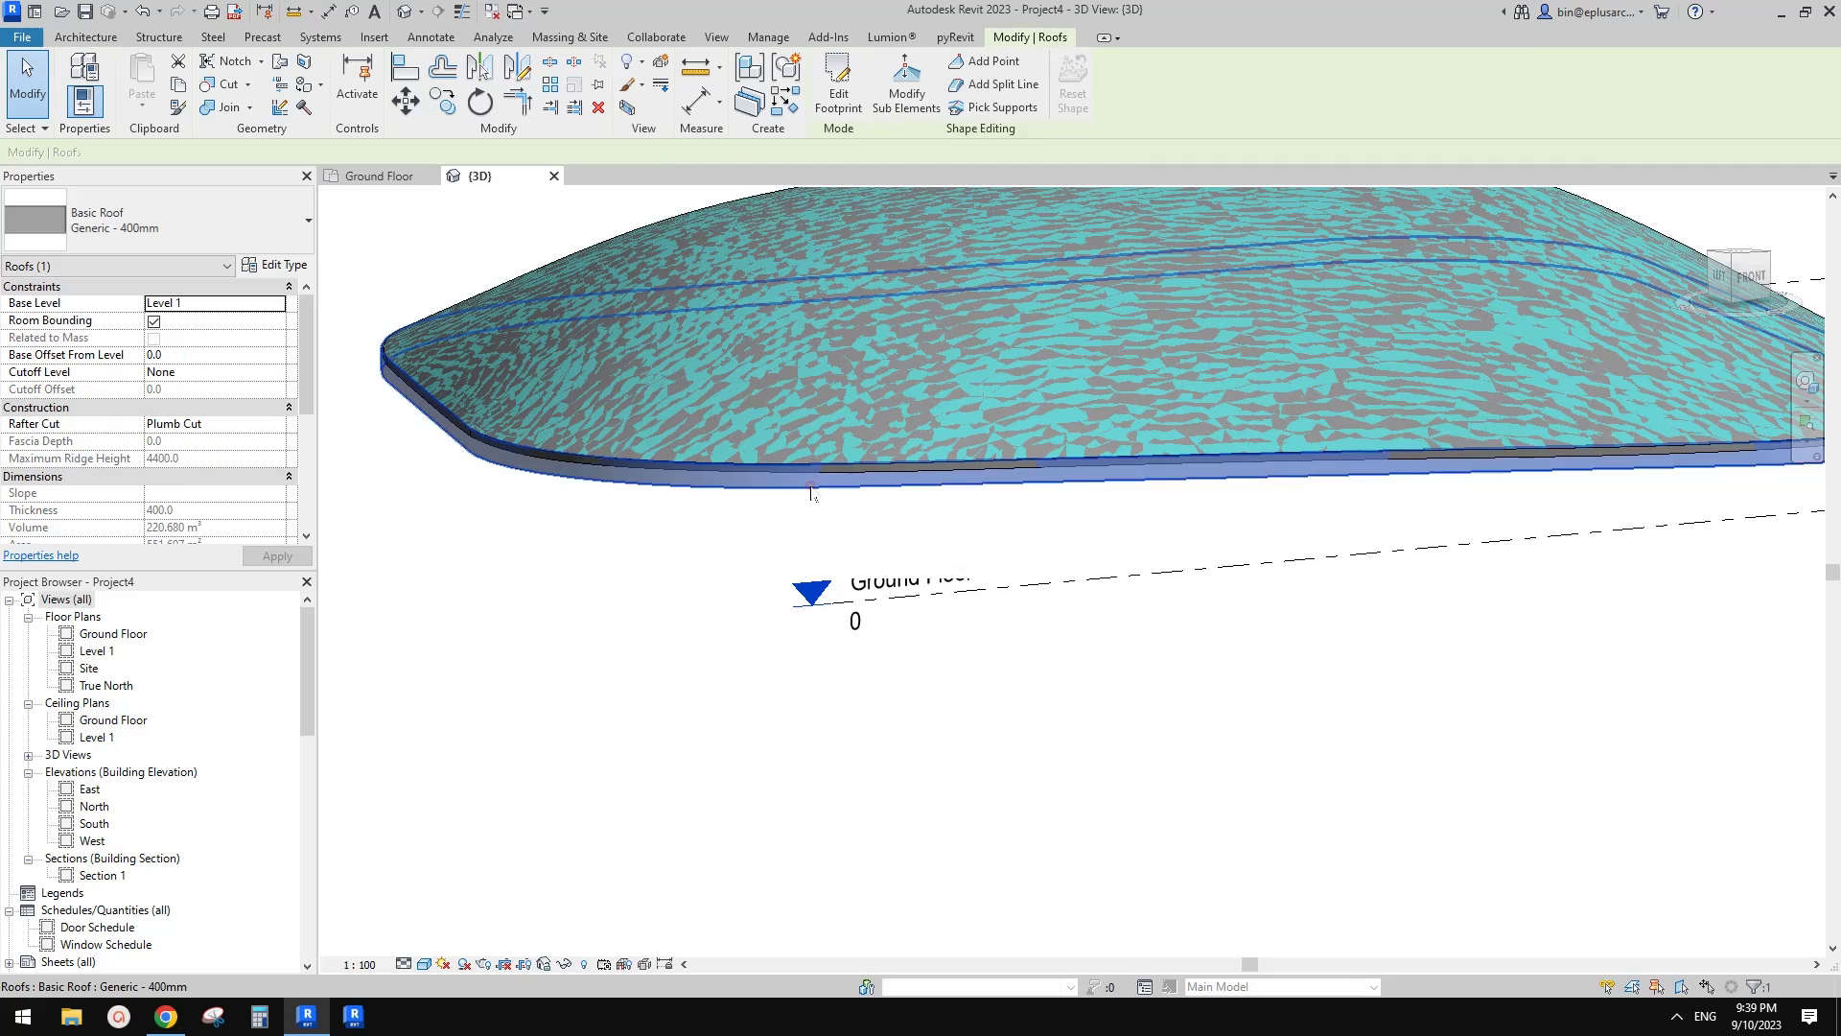
{"action": "scroll", "coordinate": [811, 487], "scroll_direction": "down", "scroll_amount": 3}
{"action": "middle_click_drag", "start_coordinate": [811, 487], "coordinate": [1281, 301], "text": "shift"}
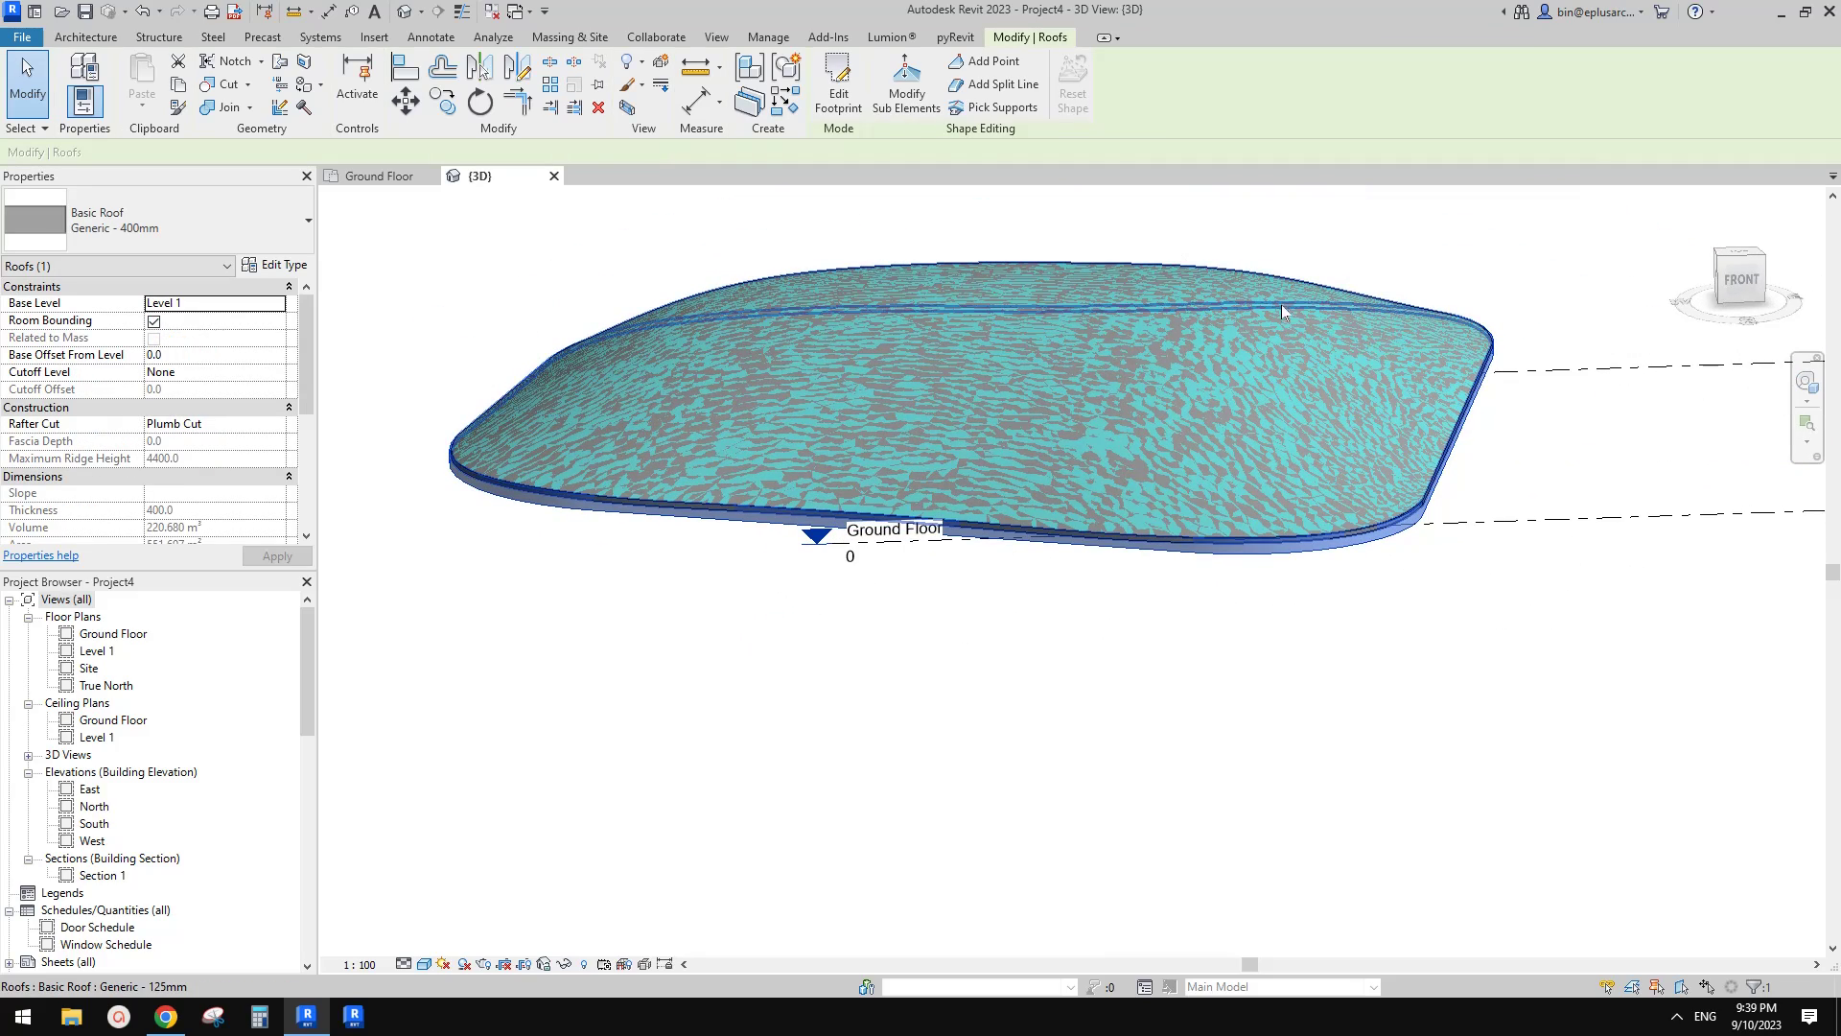
{"action": "middle_click_drag", "start_coordinate": [1135, 509], "coordinate": [1097, 531], "text": "shift"}
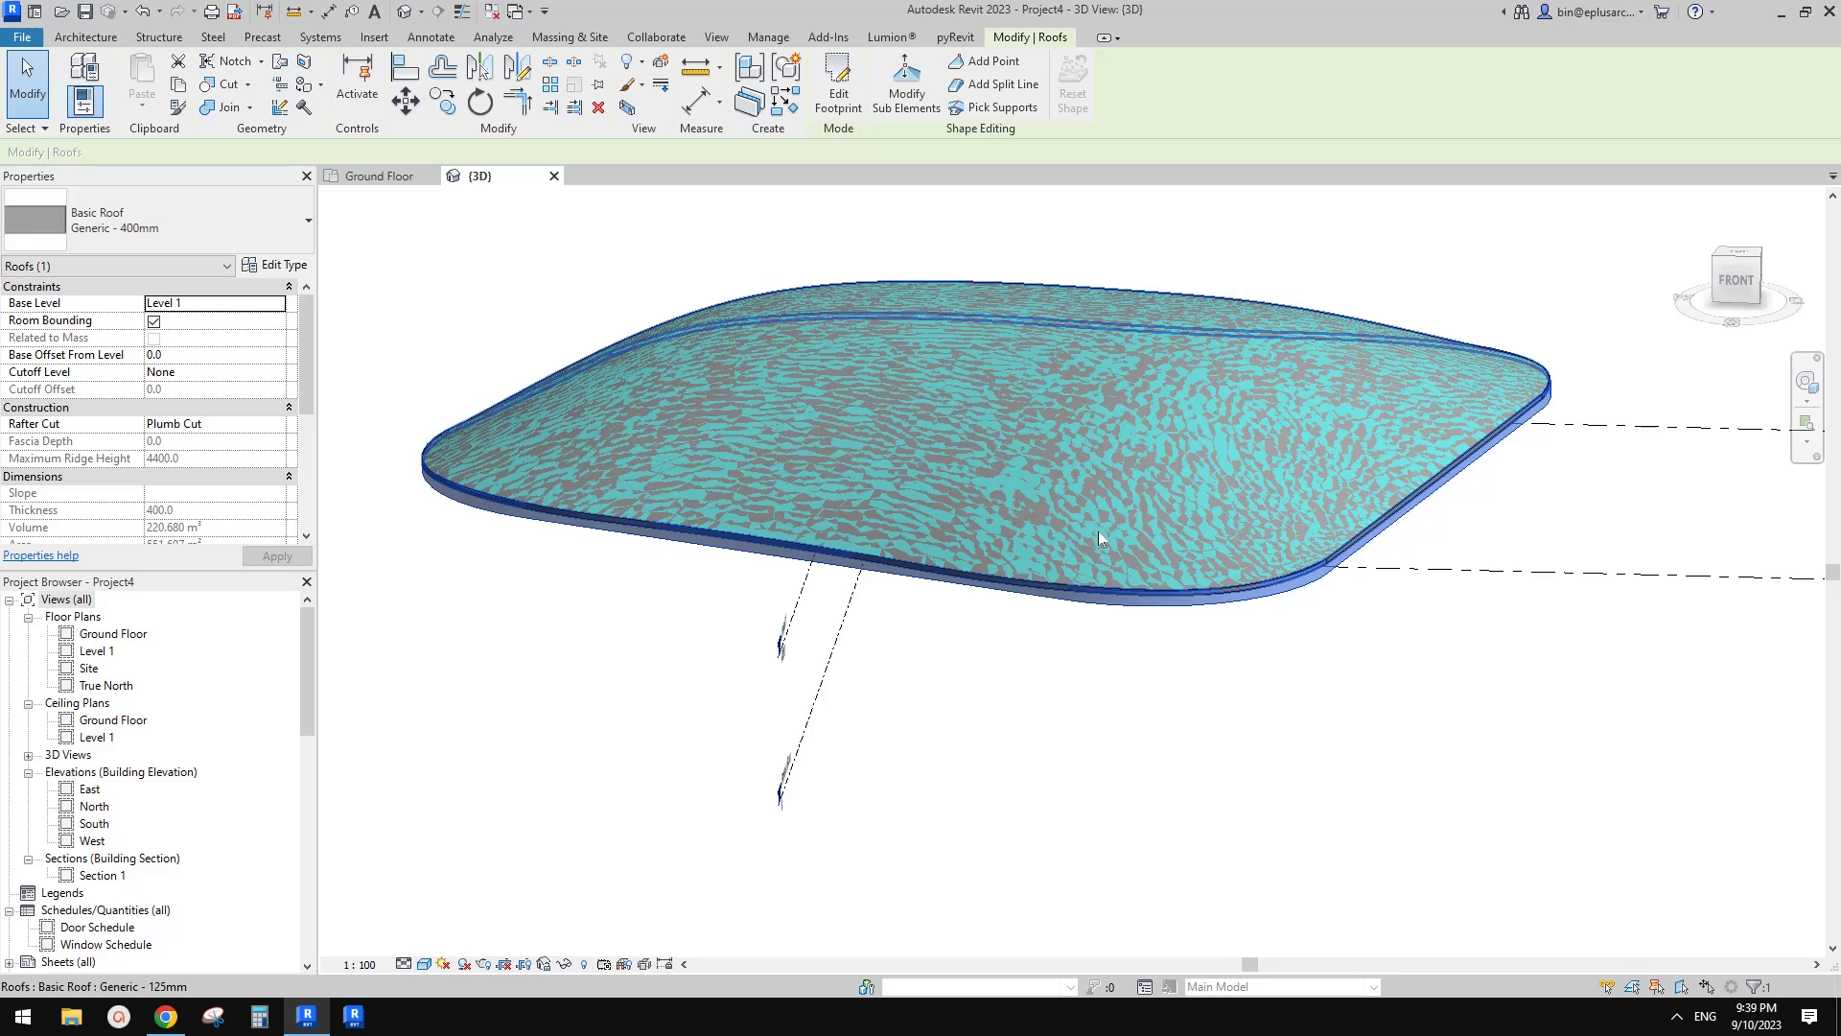
{"action": "scroll", "coordinate": [1097, 532], "scroll_direction": "up", "scroll_amount": 5}
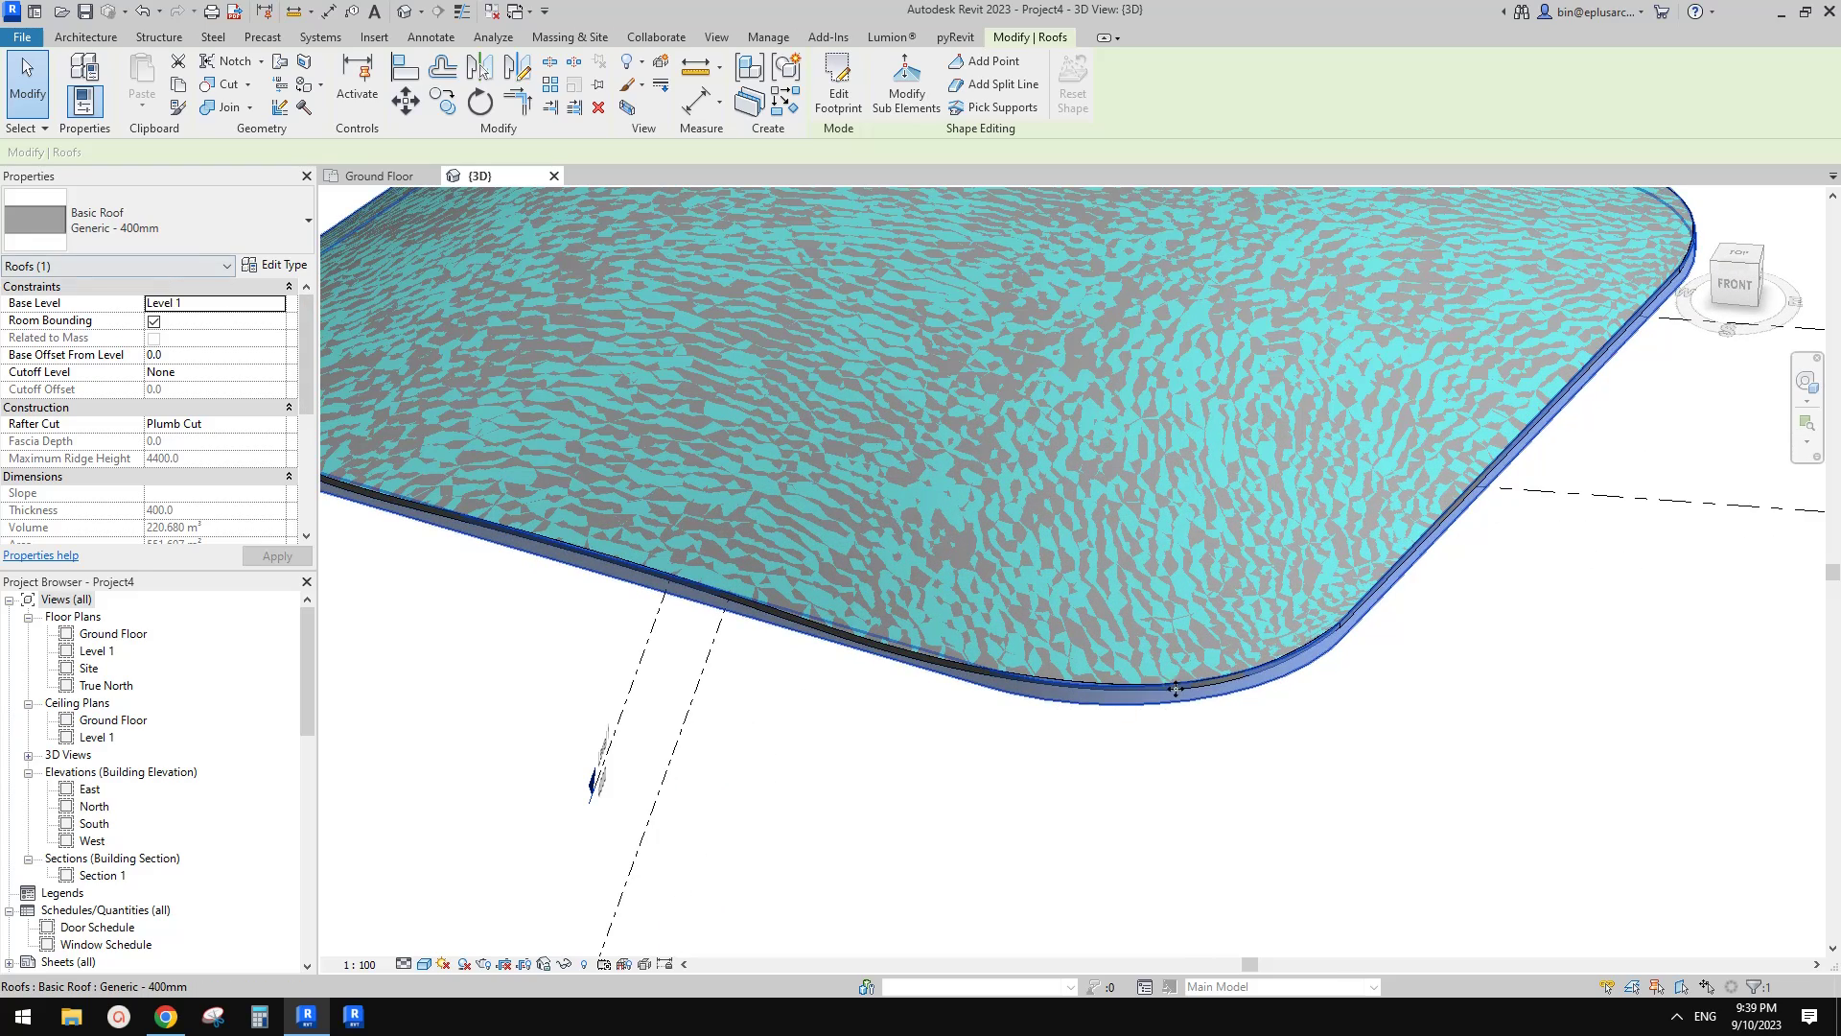
{"action": "scroll", "coordinate": [1167, 681], "scroll_direction": "down", "scroll_amount": 2}
{"action": "middle_click_drag", "start_coordinate": [1178, 671], "coordinate": [1189, 700], "text": "shift"}
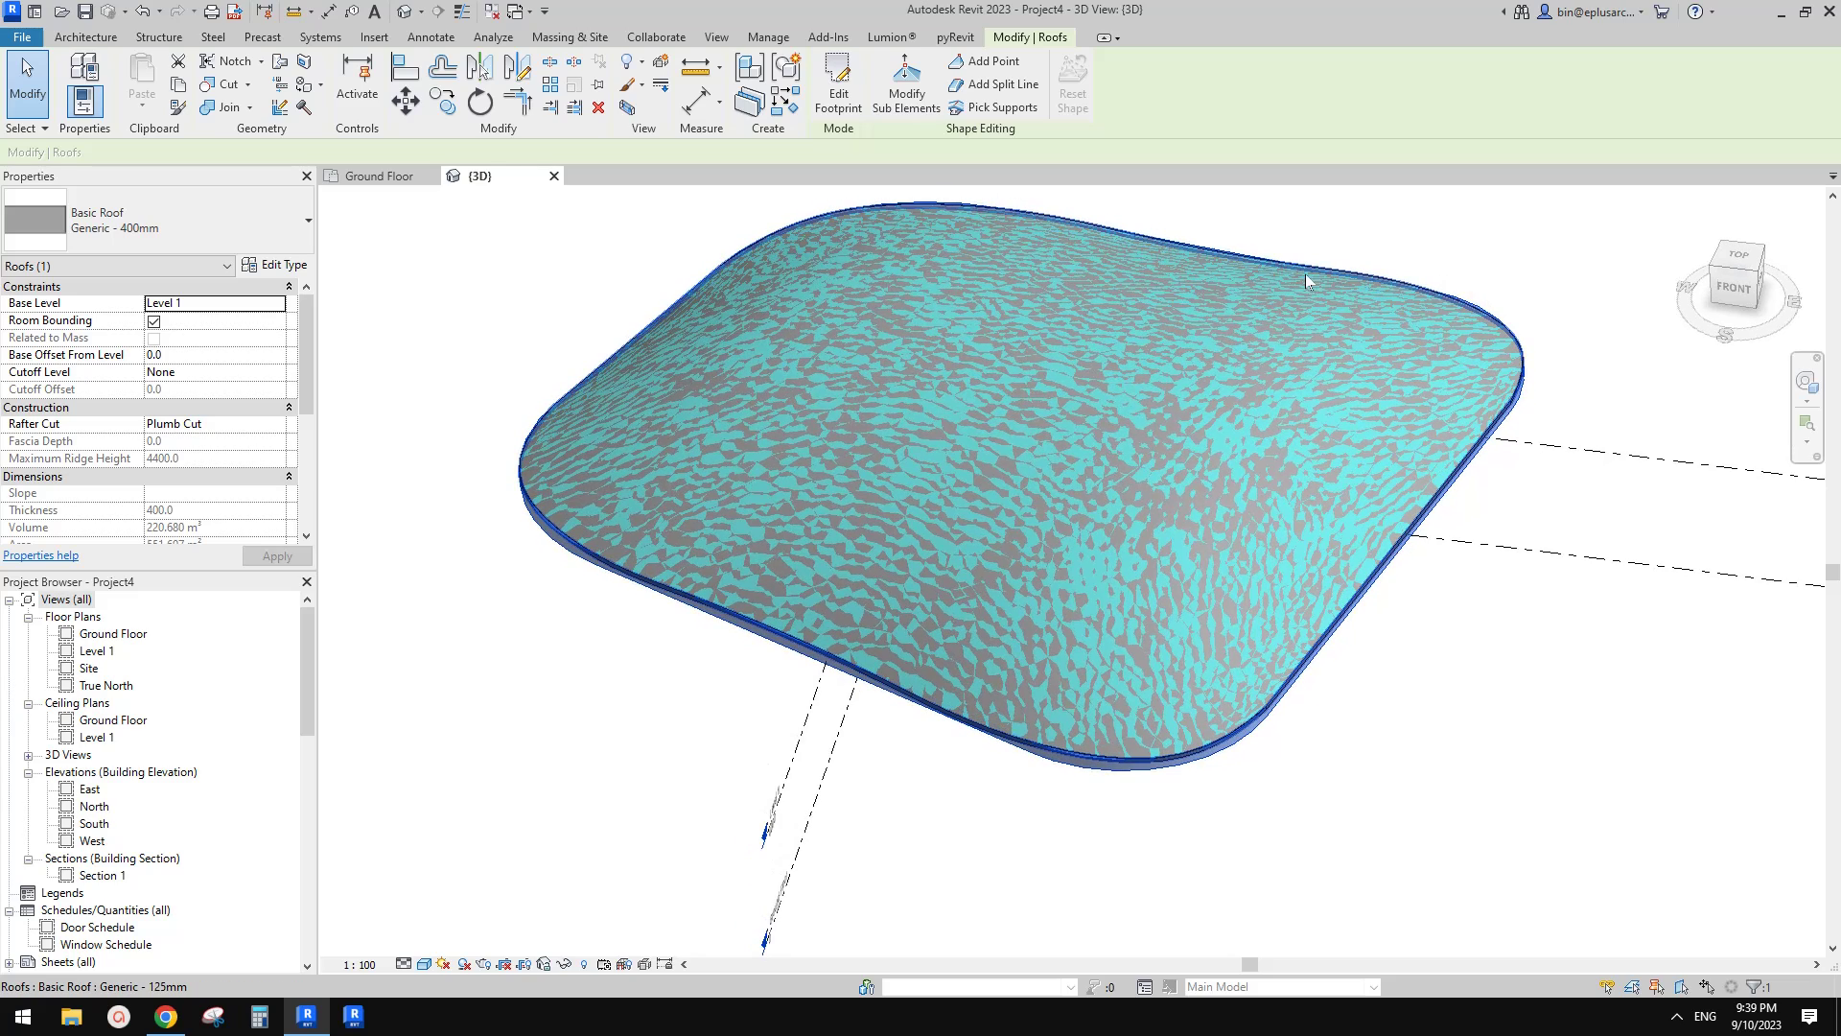
- Edit the 400 mm roof's footprint, move its front boundary line slightly outward and its eastern line clearly outward, and finish the sketch
{"action": "middle_click_drag", "start_coordinate": [994, 640], "coordinate": [1021, 697], "text": "shift"}
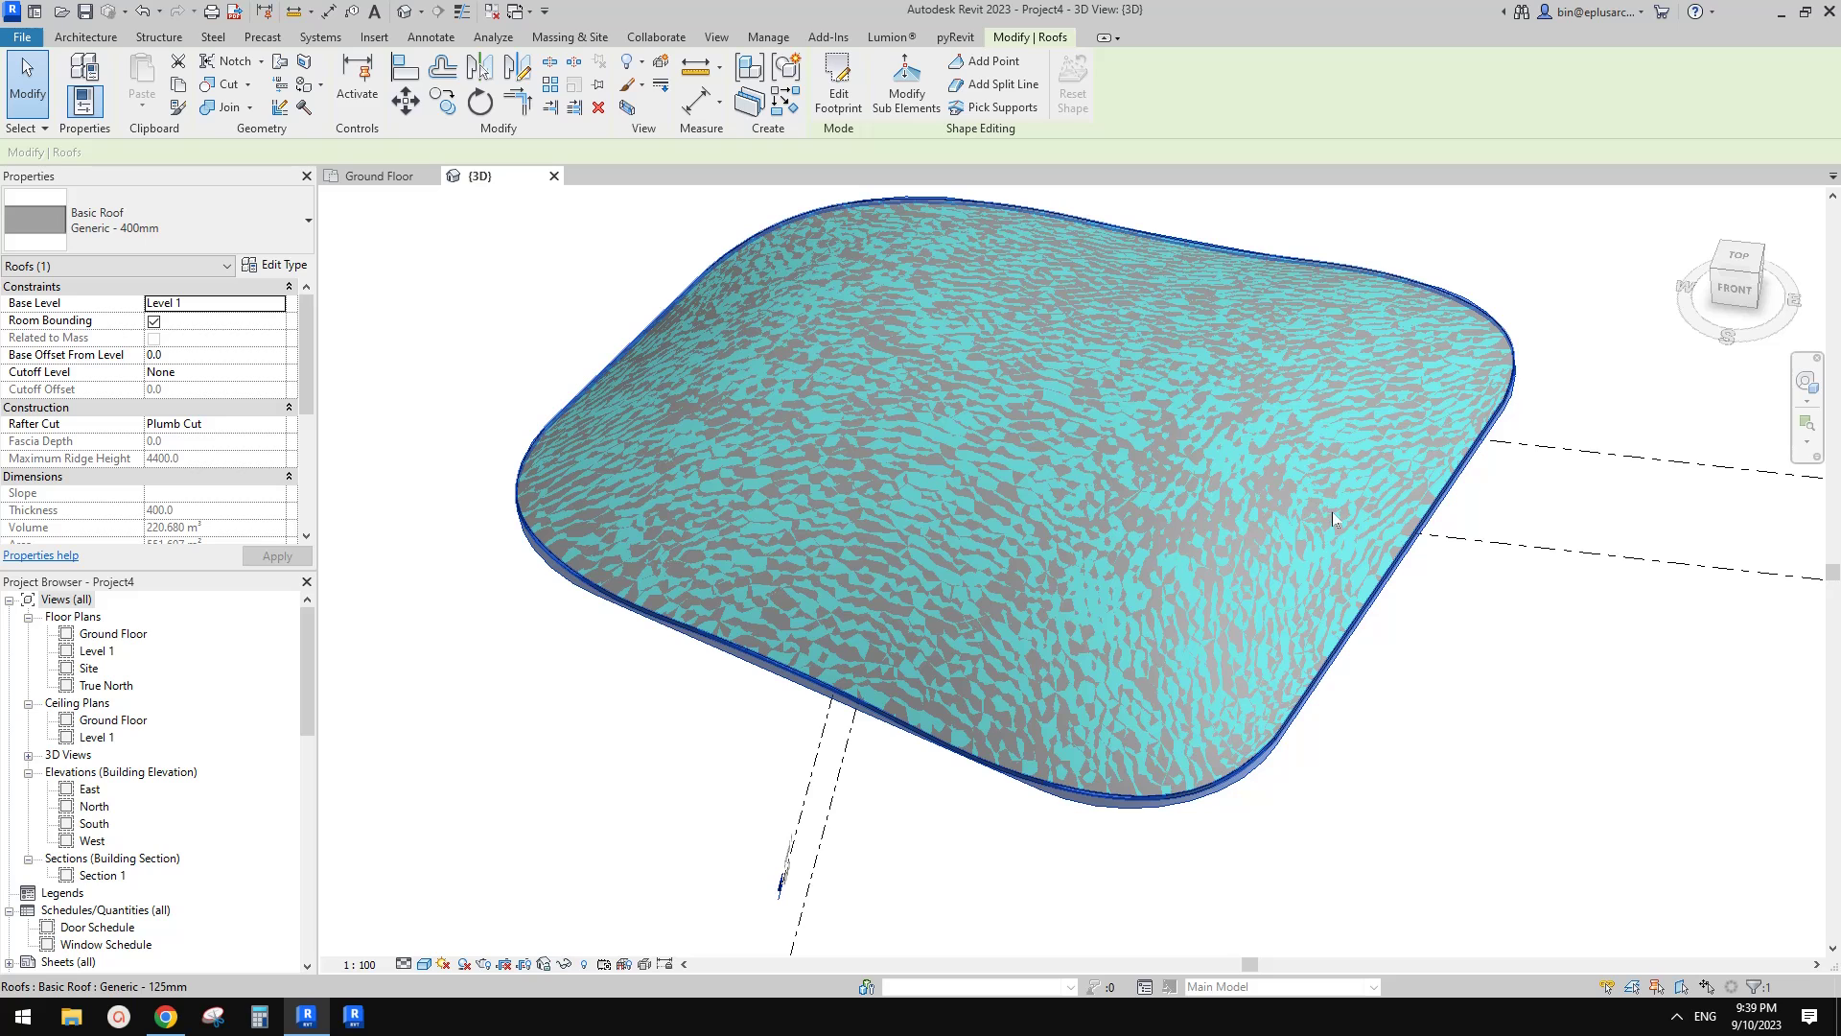
{"action": "middle_click_drag", "start_coordinate": [1279, 666], "coordinate": [1204, 835], "text": "shift"}
{"action": "left_click", "coordinate": [838, 96]}
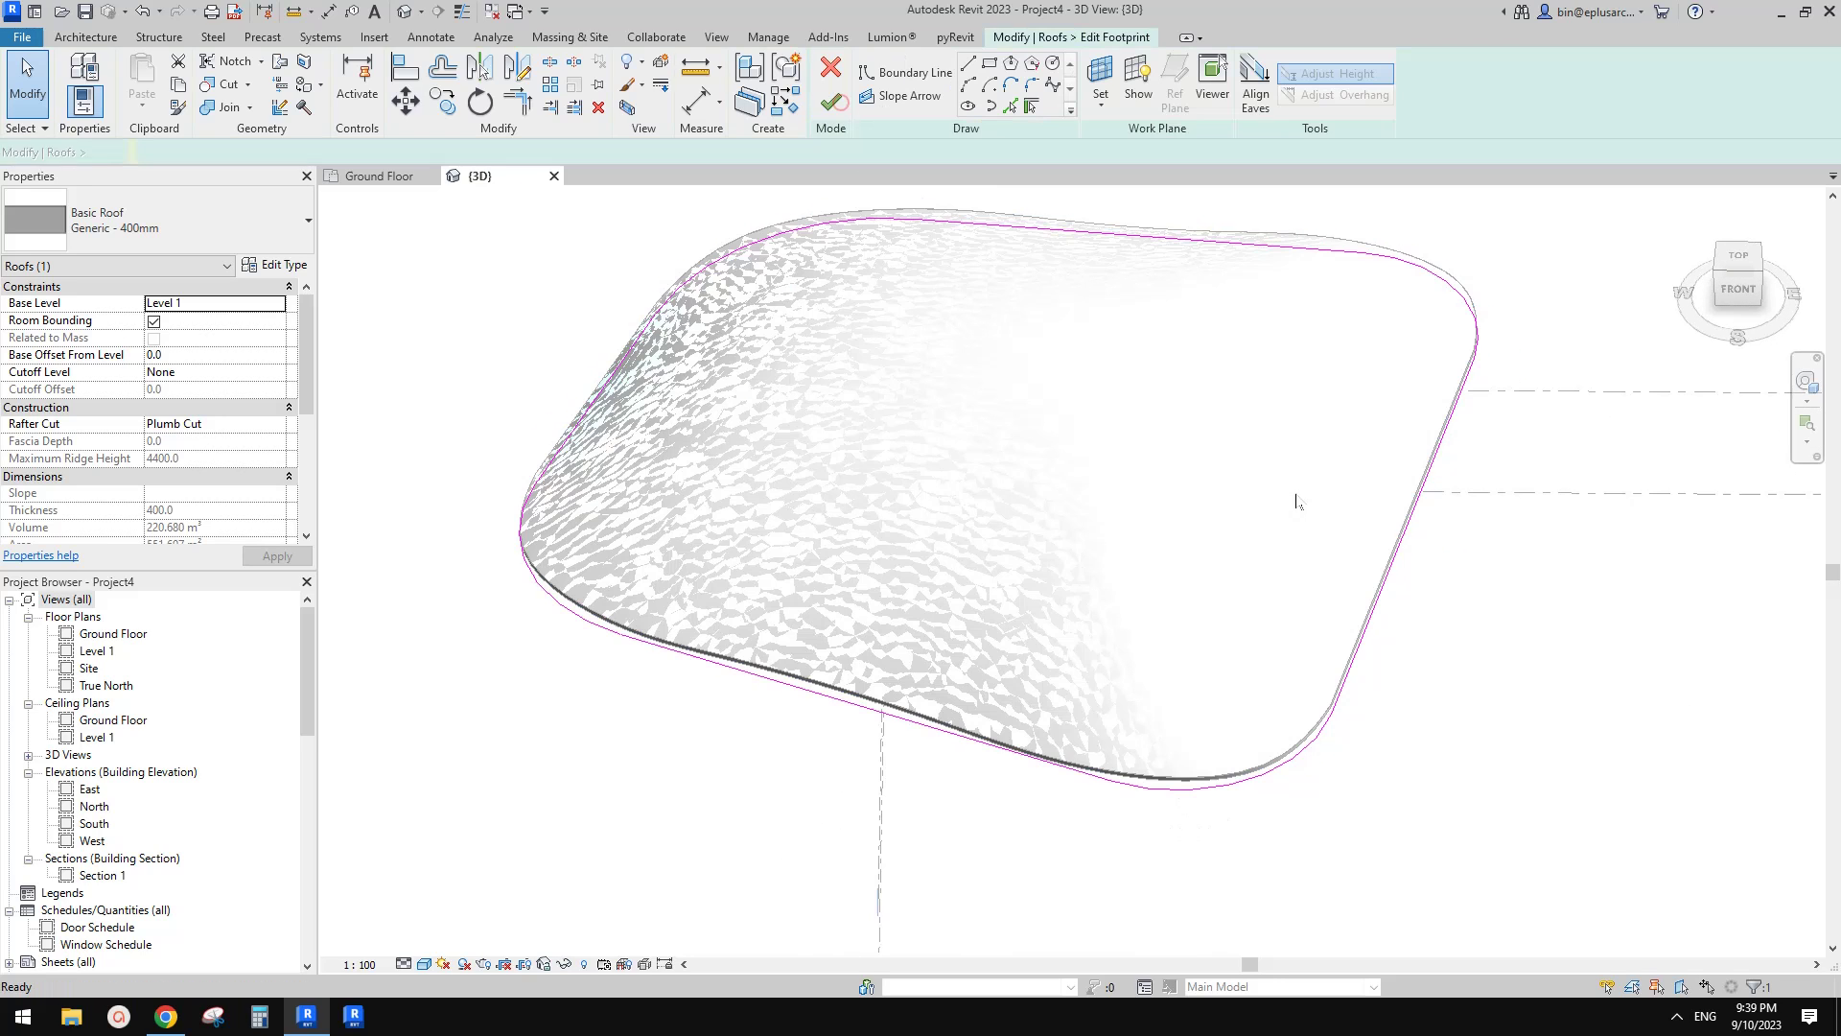
{"action": "left_click", "coordinate": [976, 754]}
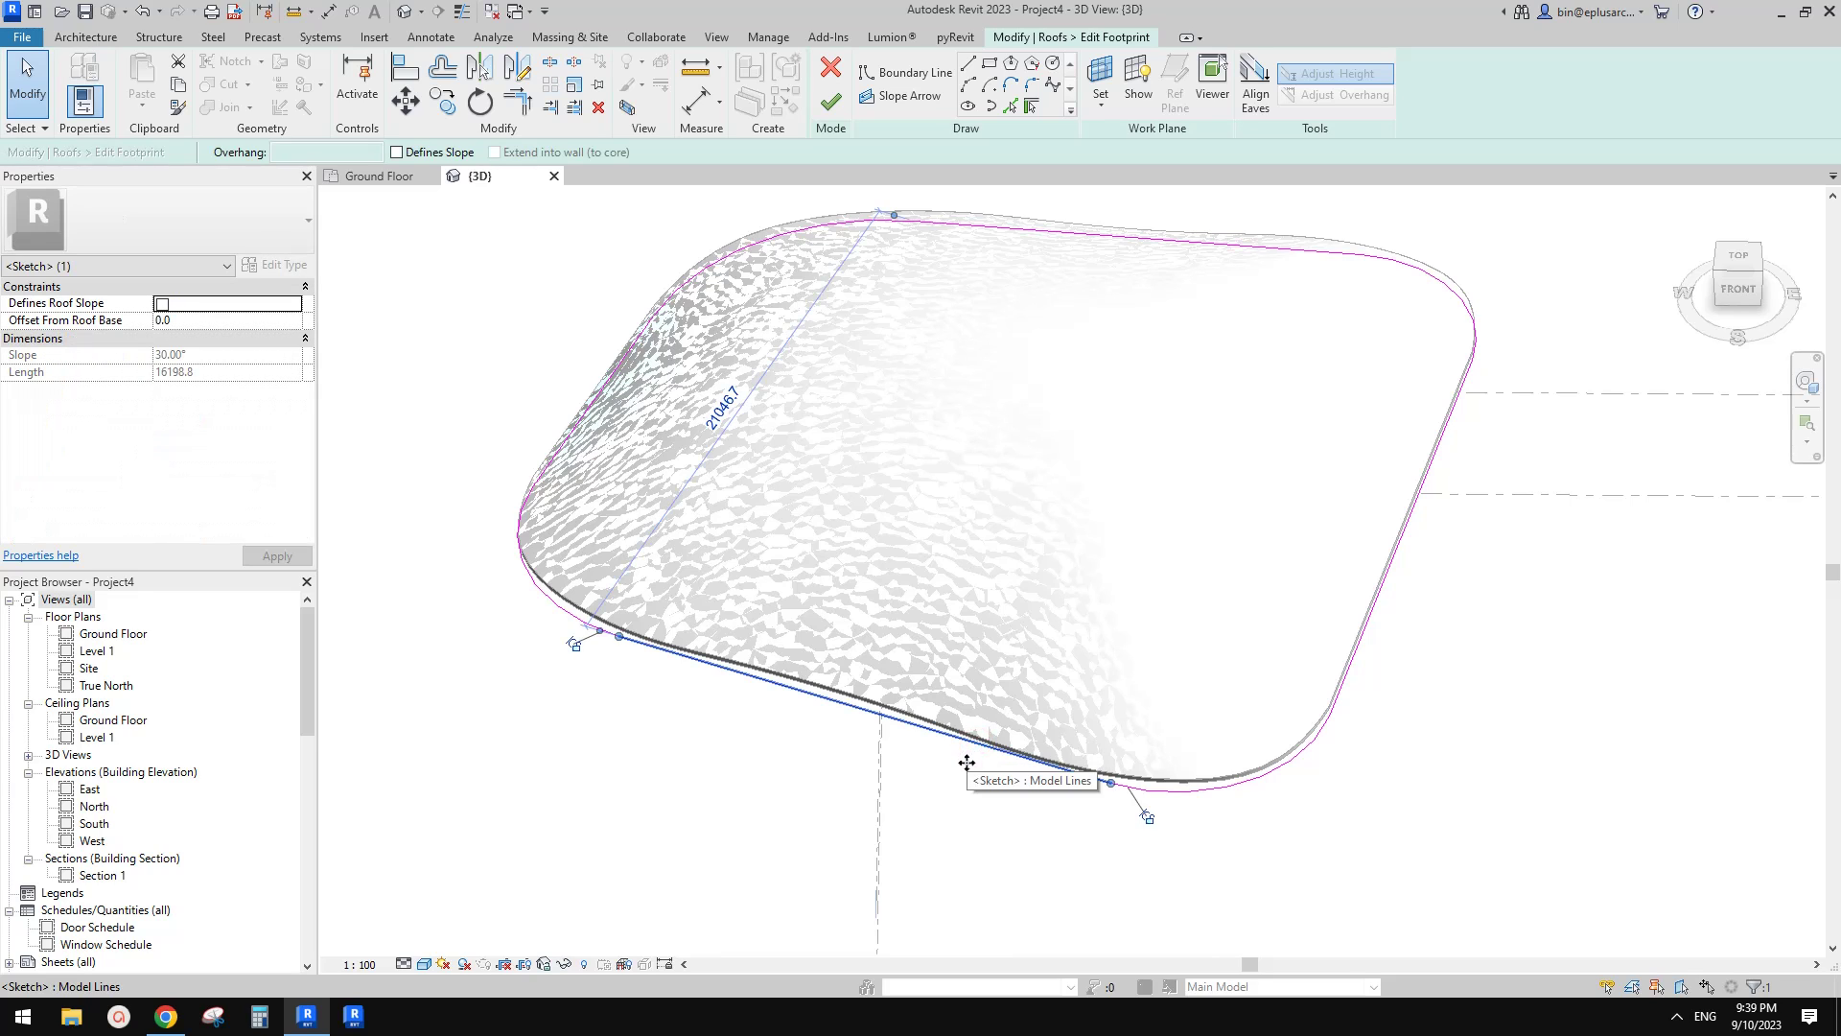
{"action": "left_click_drag", "start_coordinate": [967, 762], "coordinate": [967, 766]}
{"action": "left_click", "coordinate": [1368, 712]}
{"action": "left_click_drag", "start_coordinate": [1382, 583], "coordinate": [1423, 590]}
{"action": "left_click", "coordinate": [1033, 357]}
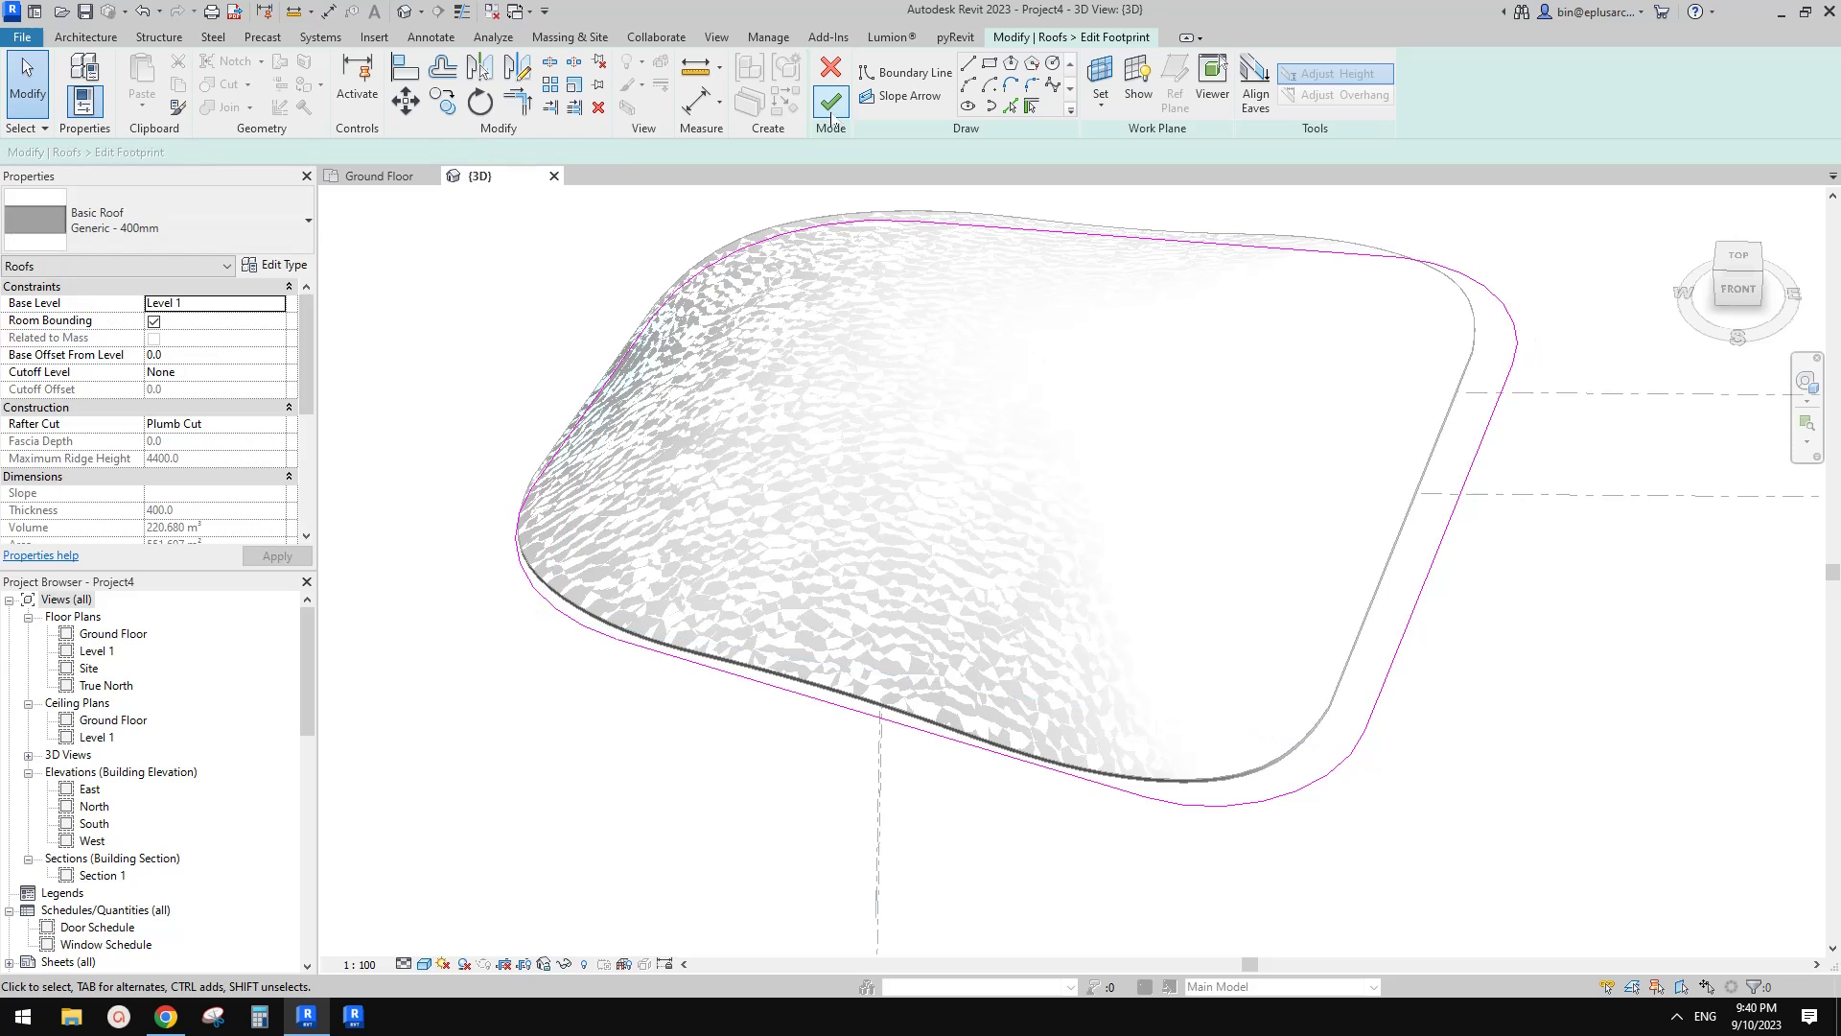
{"action": "left_click", "coordinate": [830, 101]}
- Set the 400 mm footprint roof's Phase Demolished to New Construction
{"action": "mouse_move", "coordinate": [1403, 354]}
{"action": "middle_mouse_down", "text": "shift"}
{"action": "mouse_move", "coordinate": [1441, 468]}
{"action": "mouse_move", "coordinate": [1410, 389]}
{"action": "middle_mouse_up", "text": "shift"}
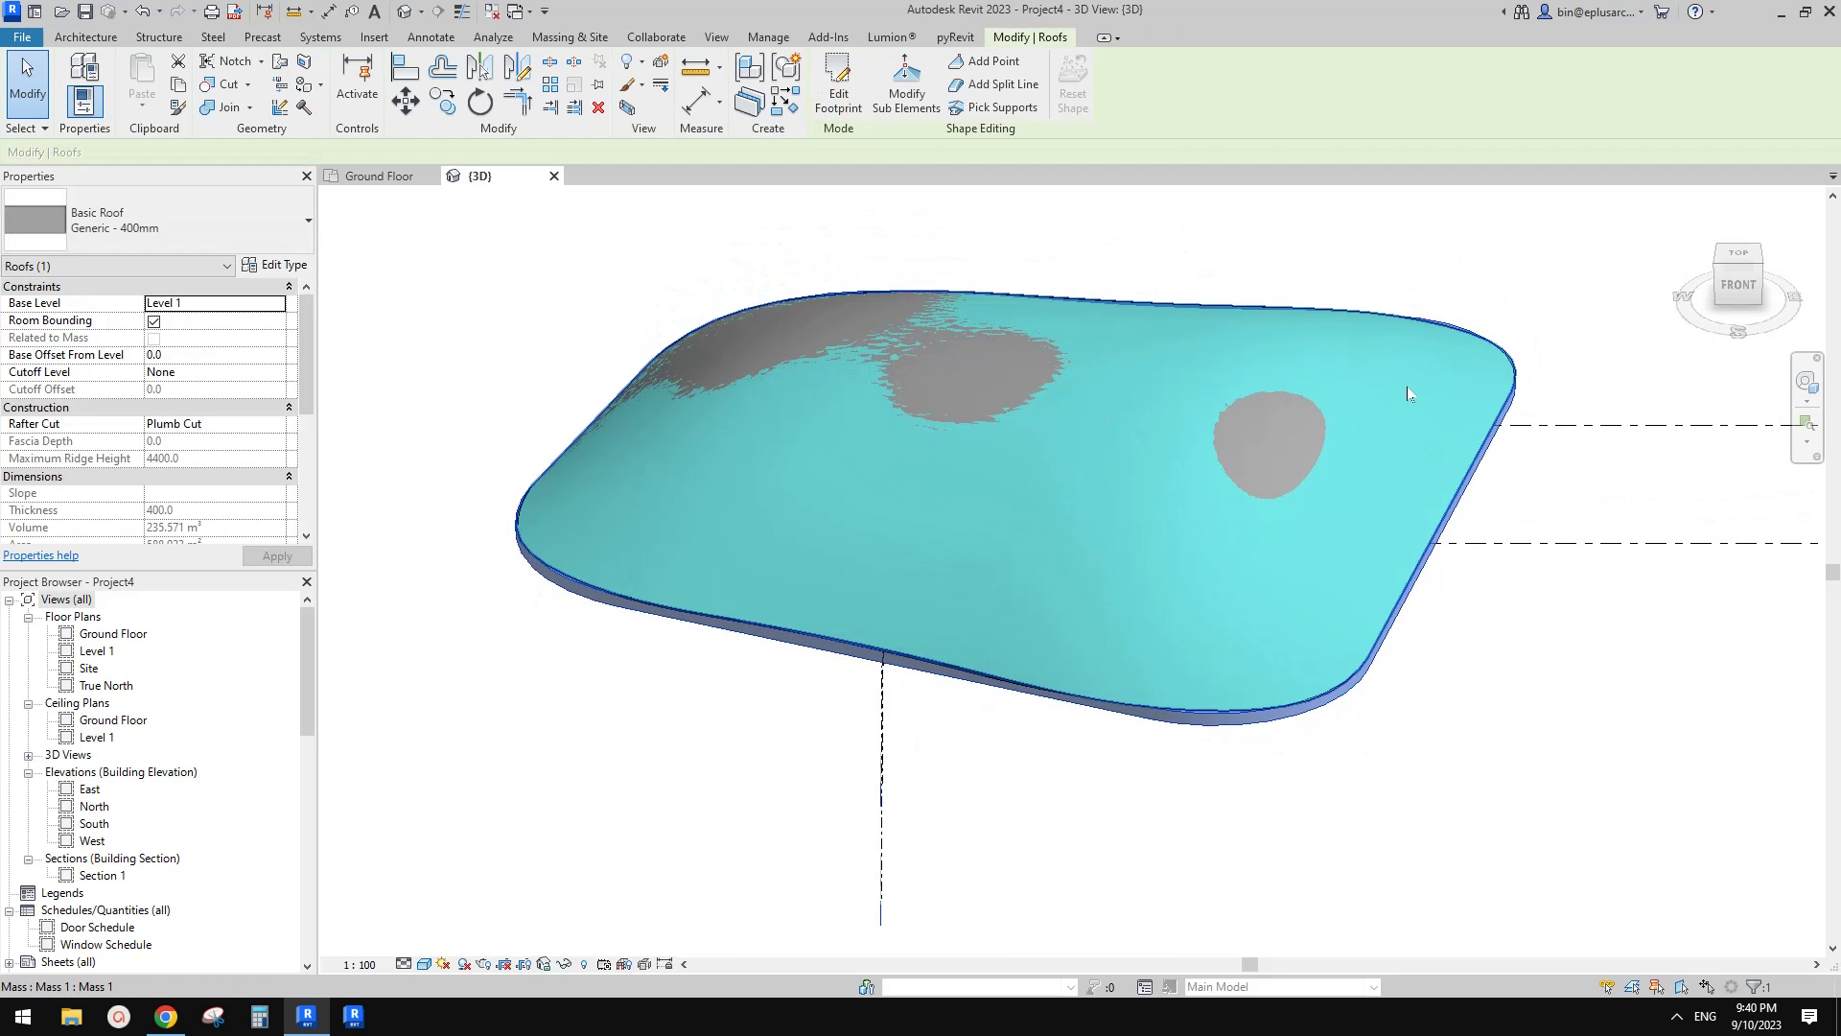
{"action": "left_click", "coordinate": [1407, 385]}
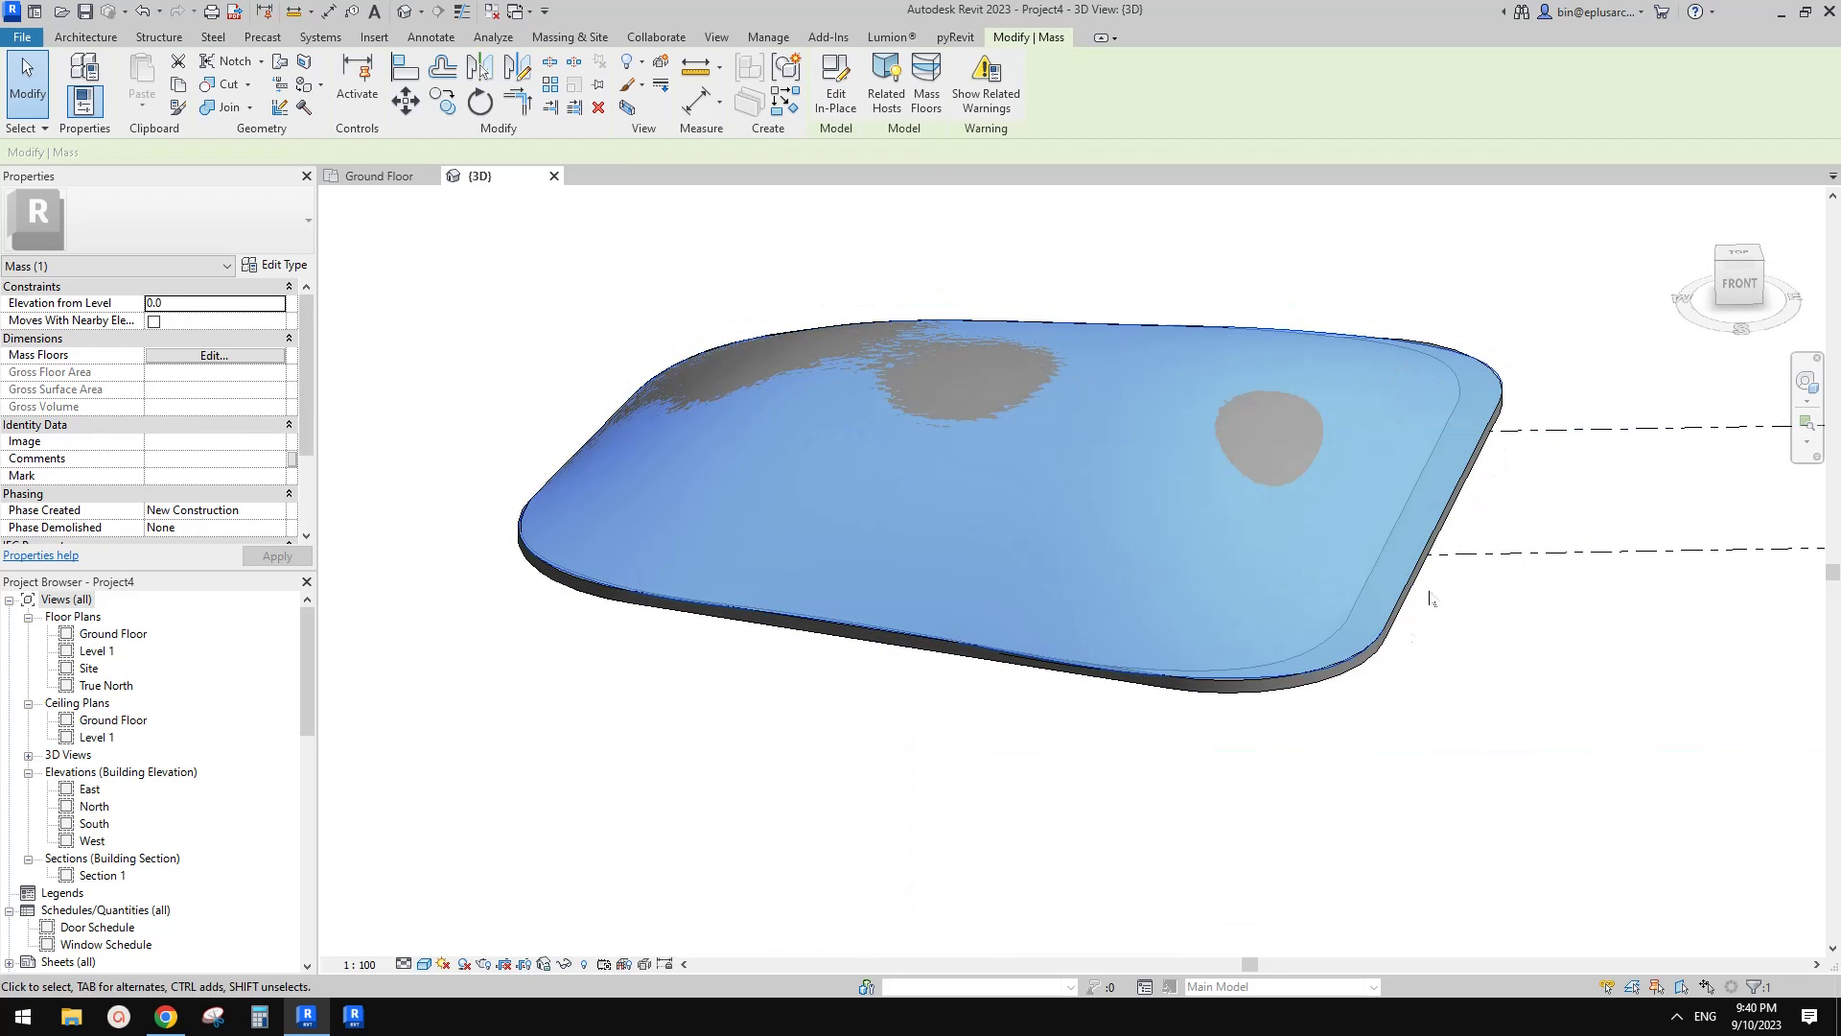
{"action": "left_click", "coordinate": [1285, 697]}
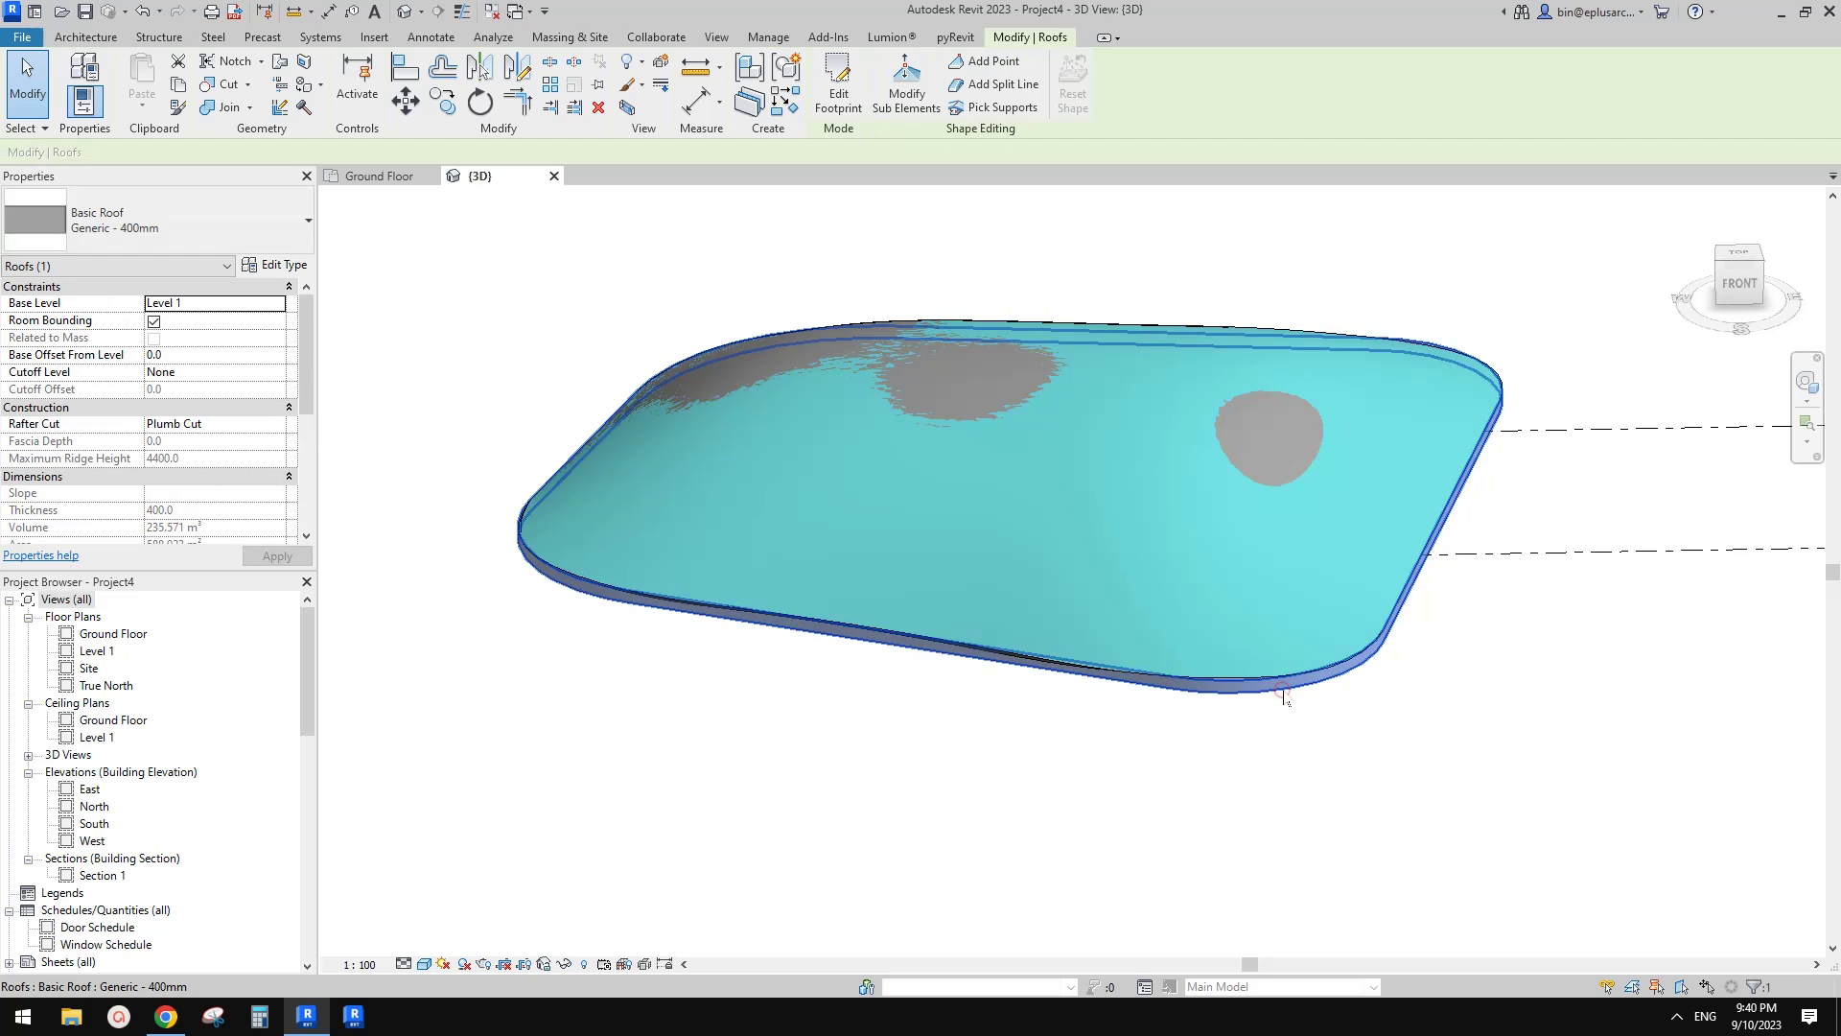
{"action": "middle_click_drag", "start_coordinate": [1322, 586], "coordinate": [1217, 682], "text": "shift"}
{"action": "scroll", "coordinate": [1224, 716], "scroll_direction": "up", "scroll_amount": 3}
{"action": "scroll", "coordinate": [1224, 715], "scroll_direction": "down", "scroll_amount": 4}
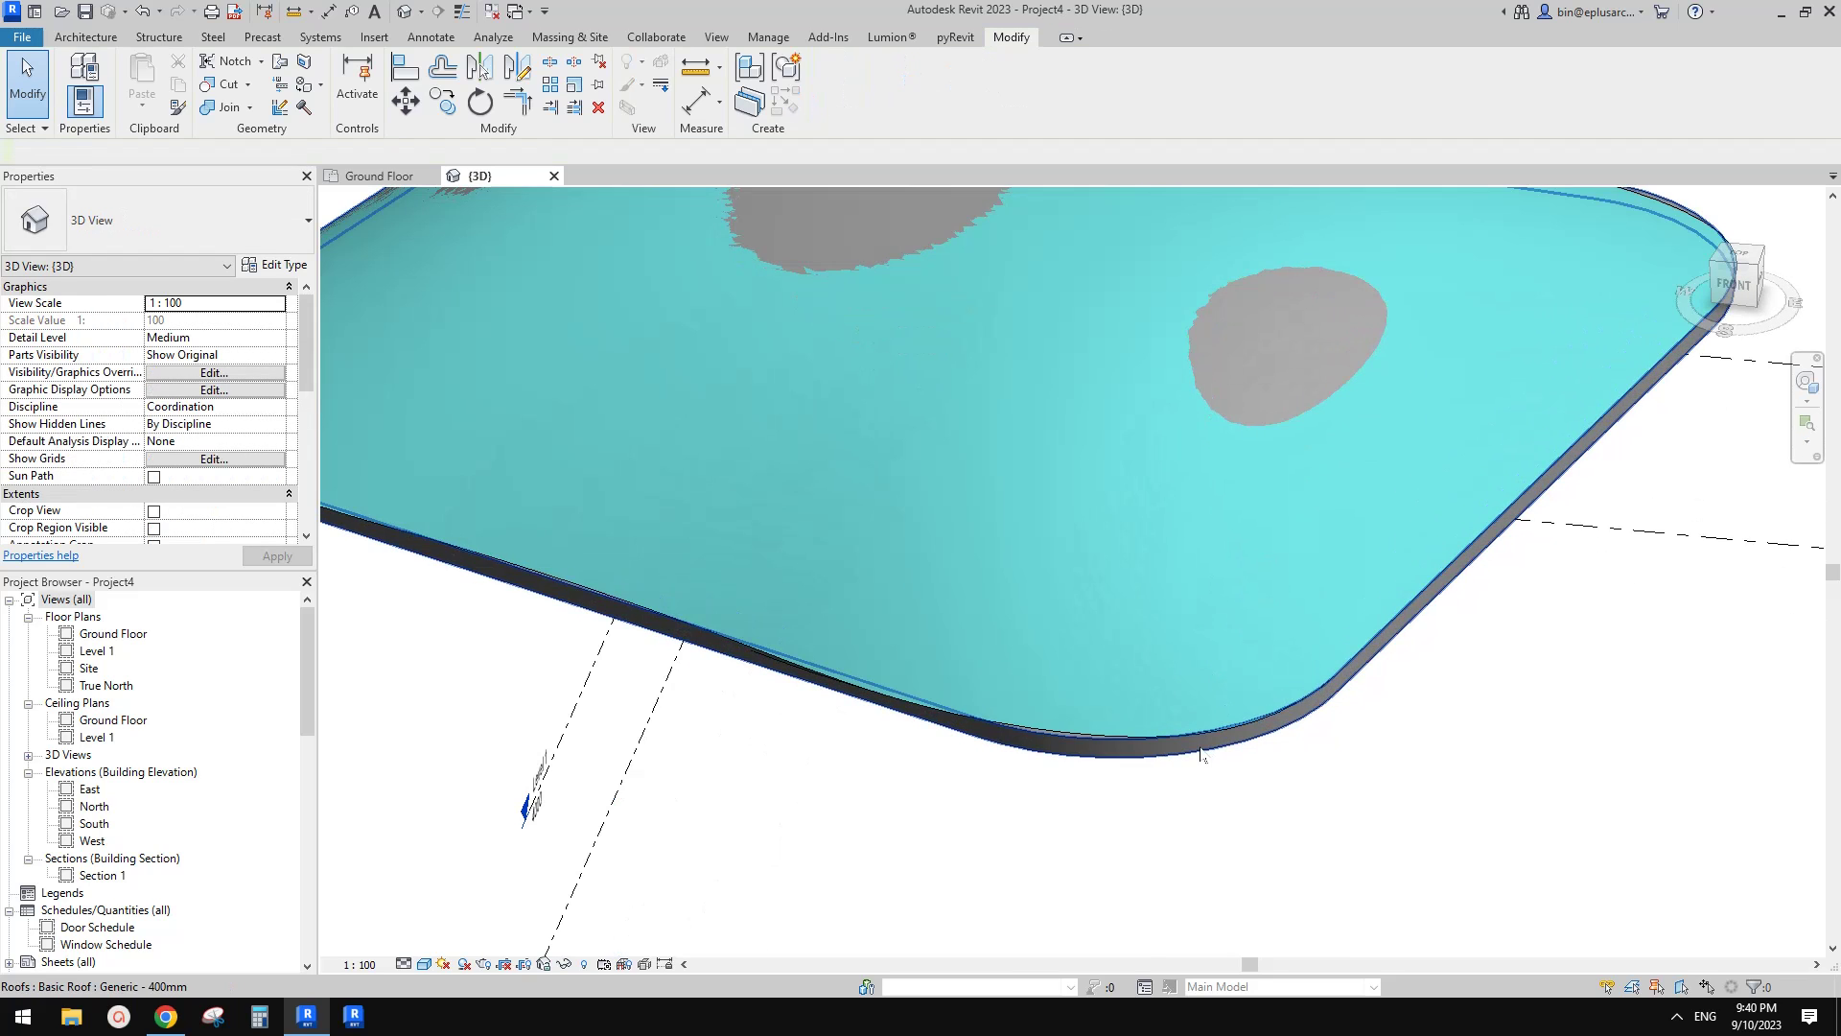
{"action": "middle_click_drag", "start_coordinate": [1281, 700], "coordinate": [1131, 670], "text": "shift"}
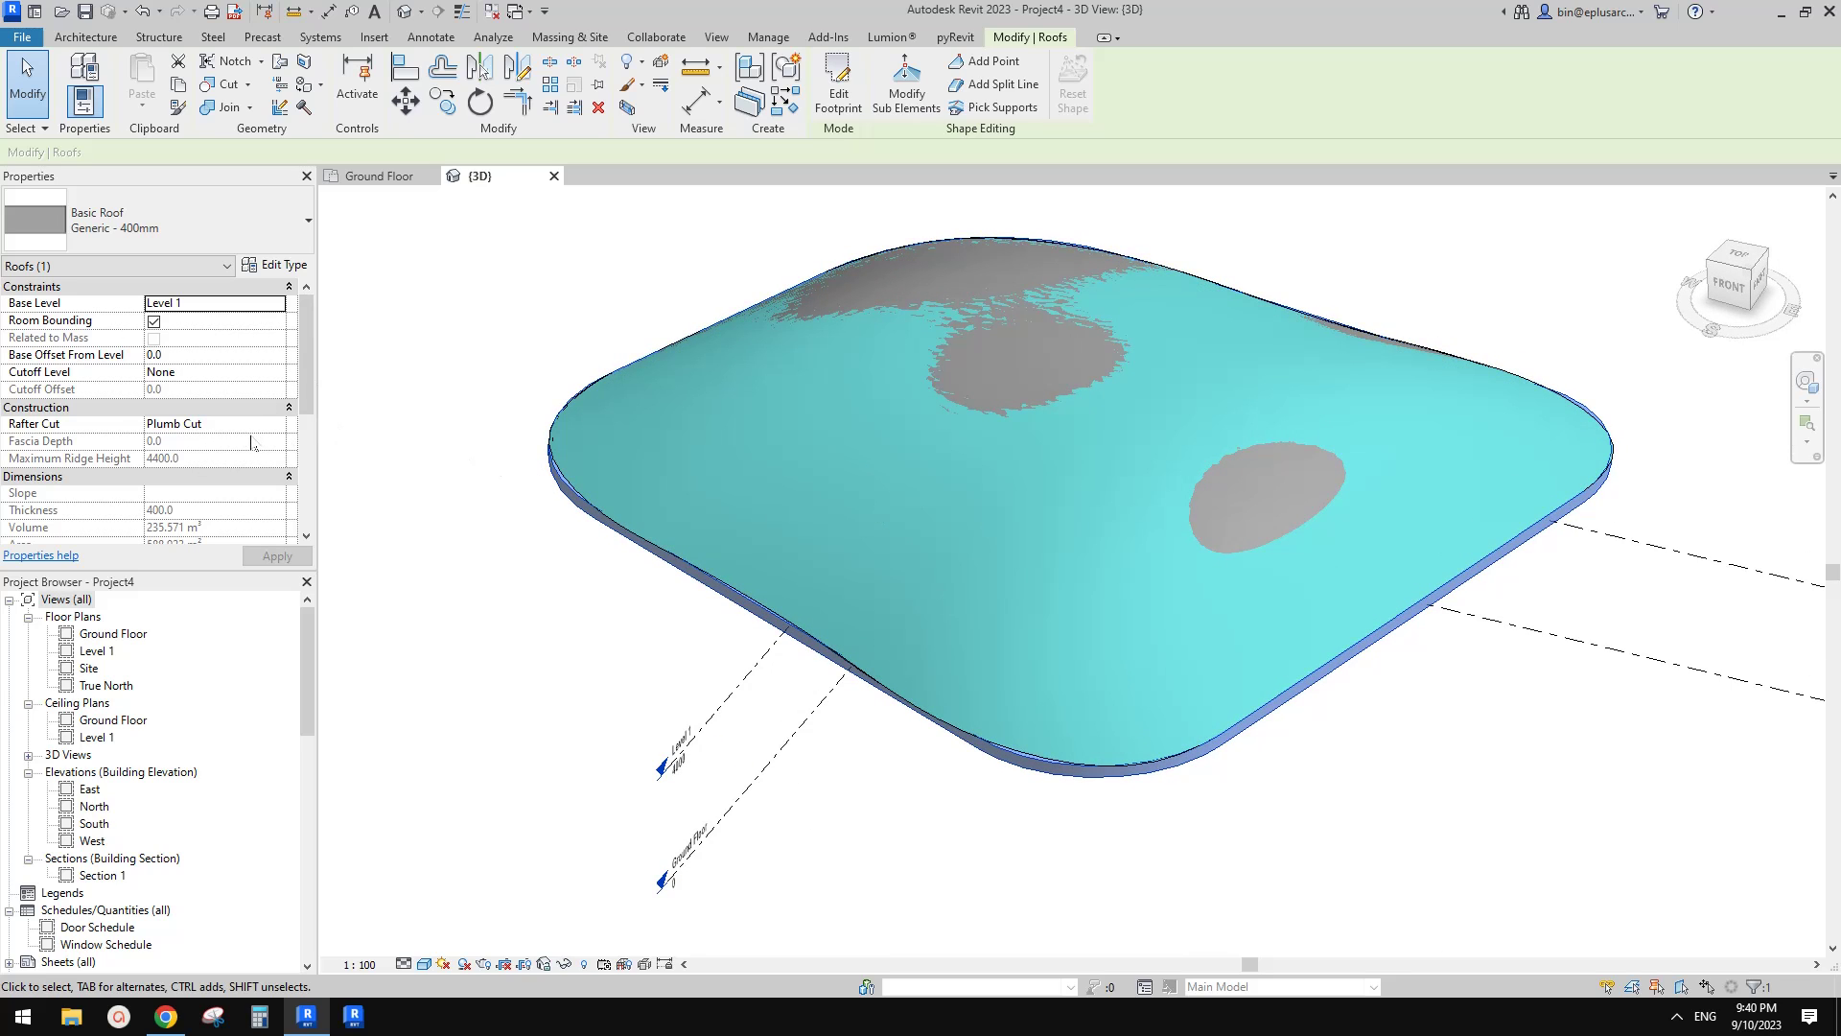
{"action": "scroll", "coordinate": [253, 443], "scroll_direction": "down", "scroll_amount": 7}
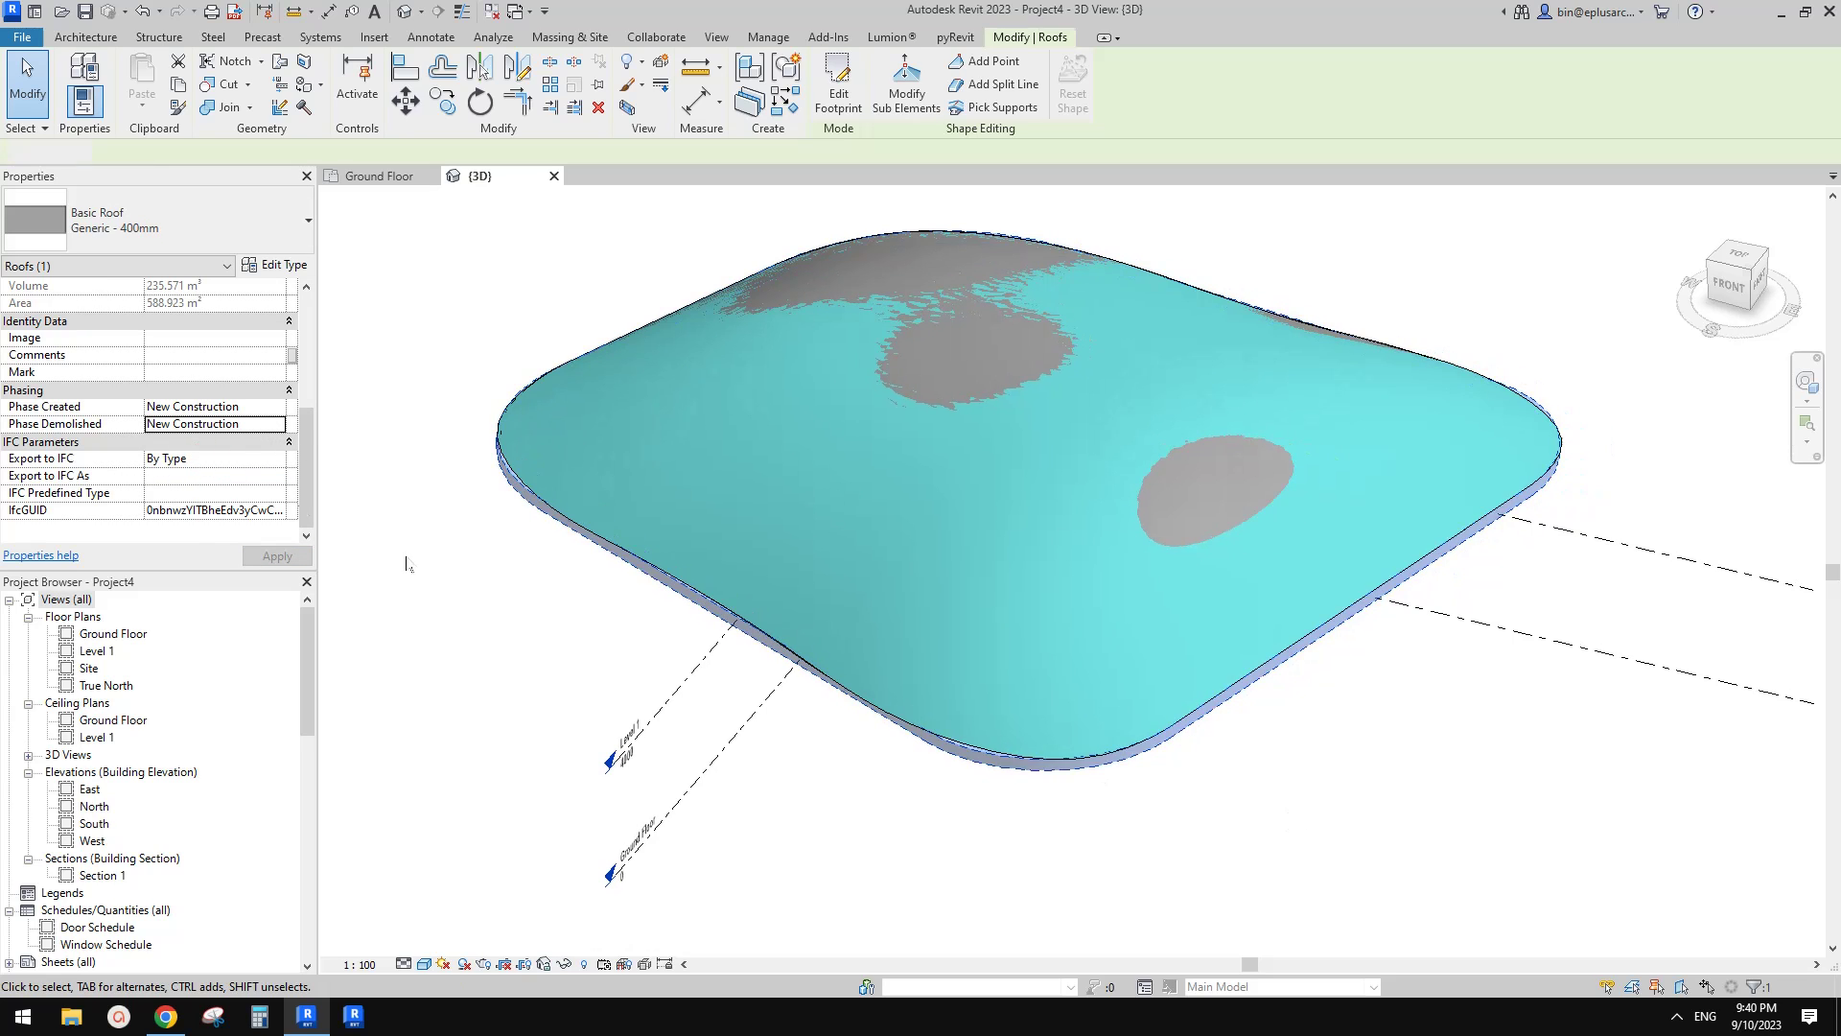
{"action": "left_click", "coordinate": [406, 564]}
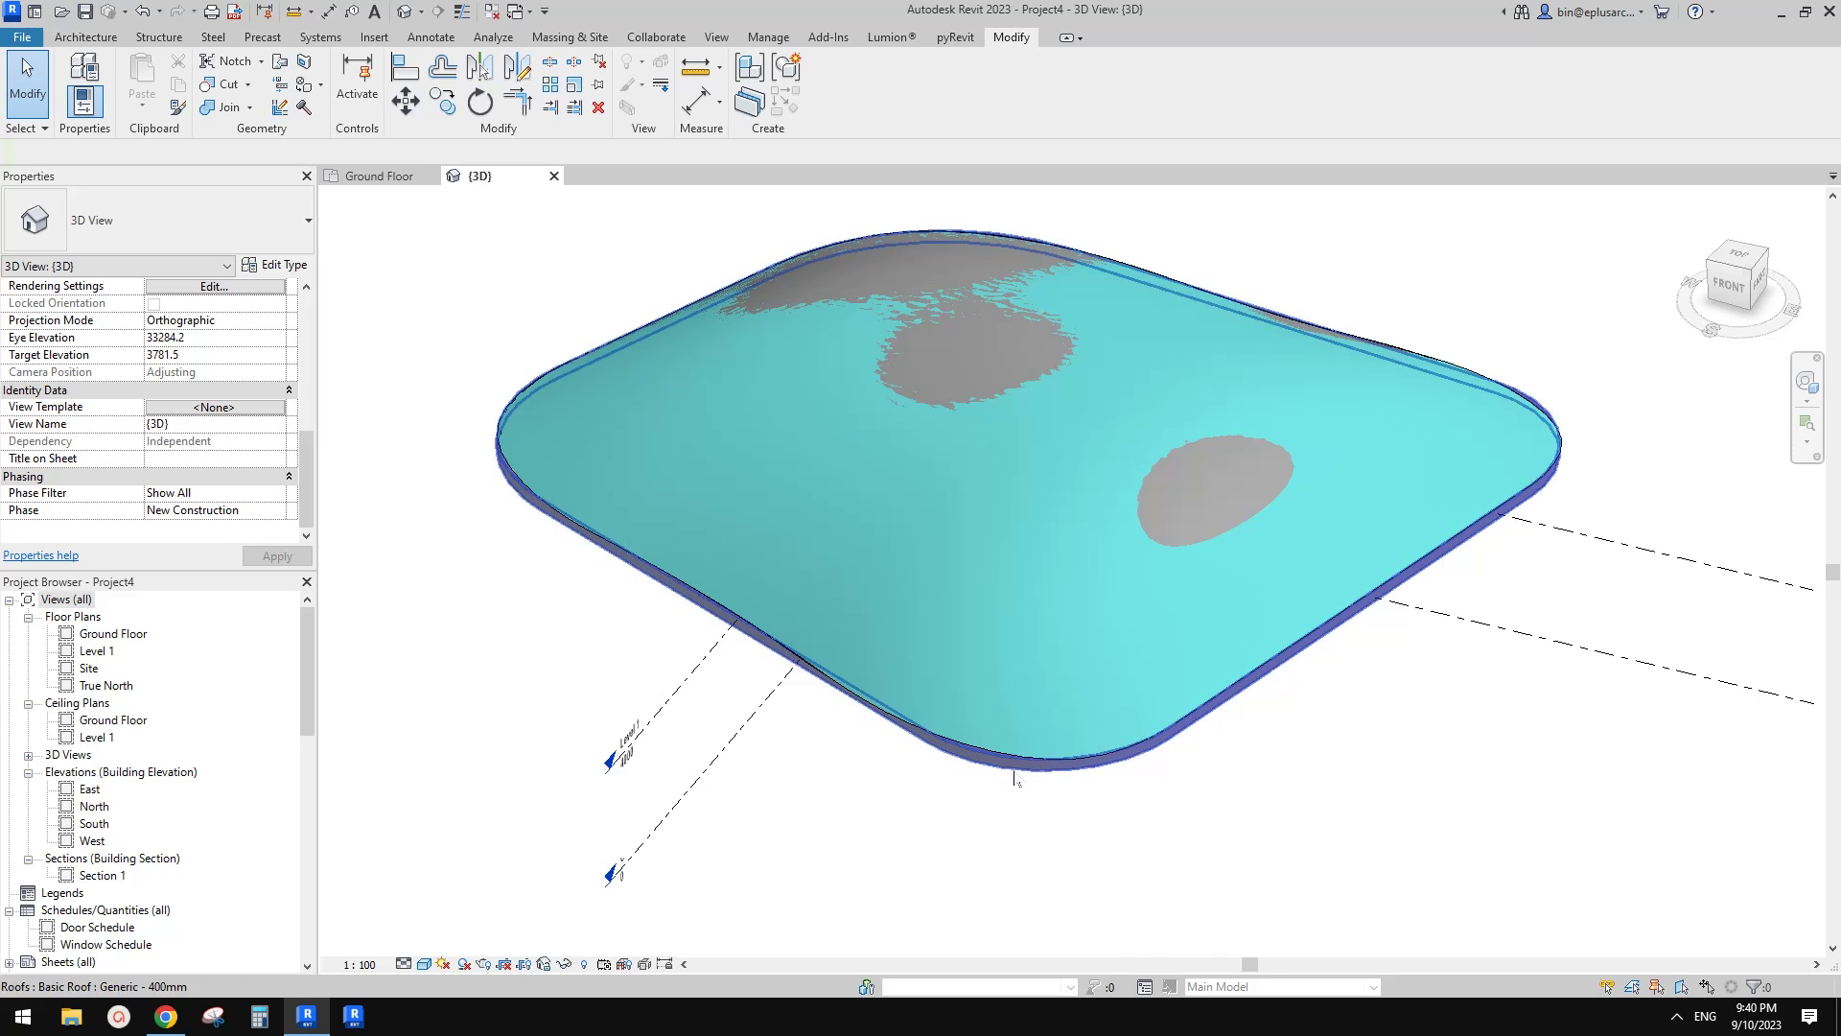
- Set the 3D view's phase filter to Show Previous + New
{"action": "scroll", "coordinate": [1016, 778], "scroll_direction": "up", "scroll_amount": 4}
{"action": "left_click", "coordinate": [1024, 676]}
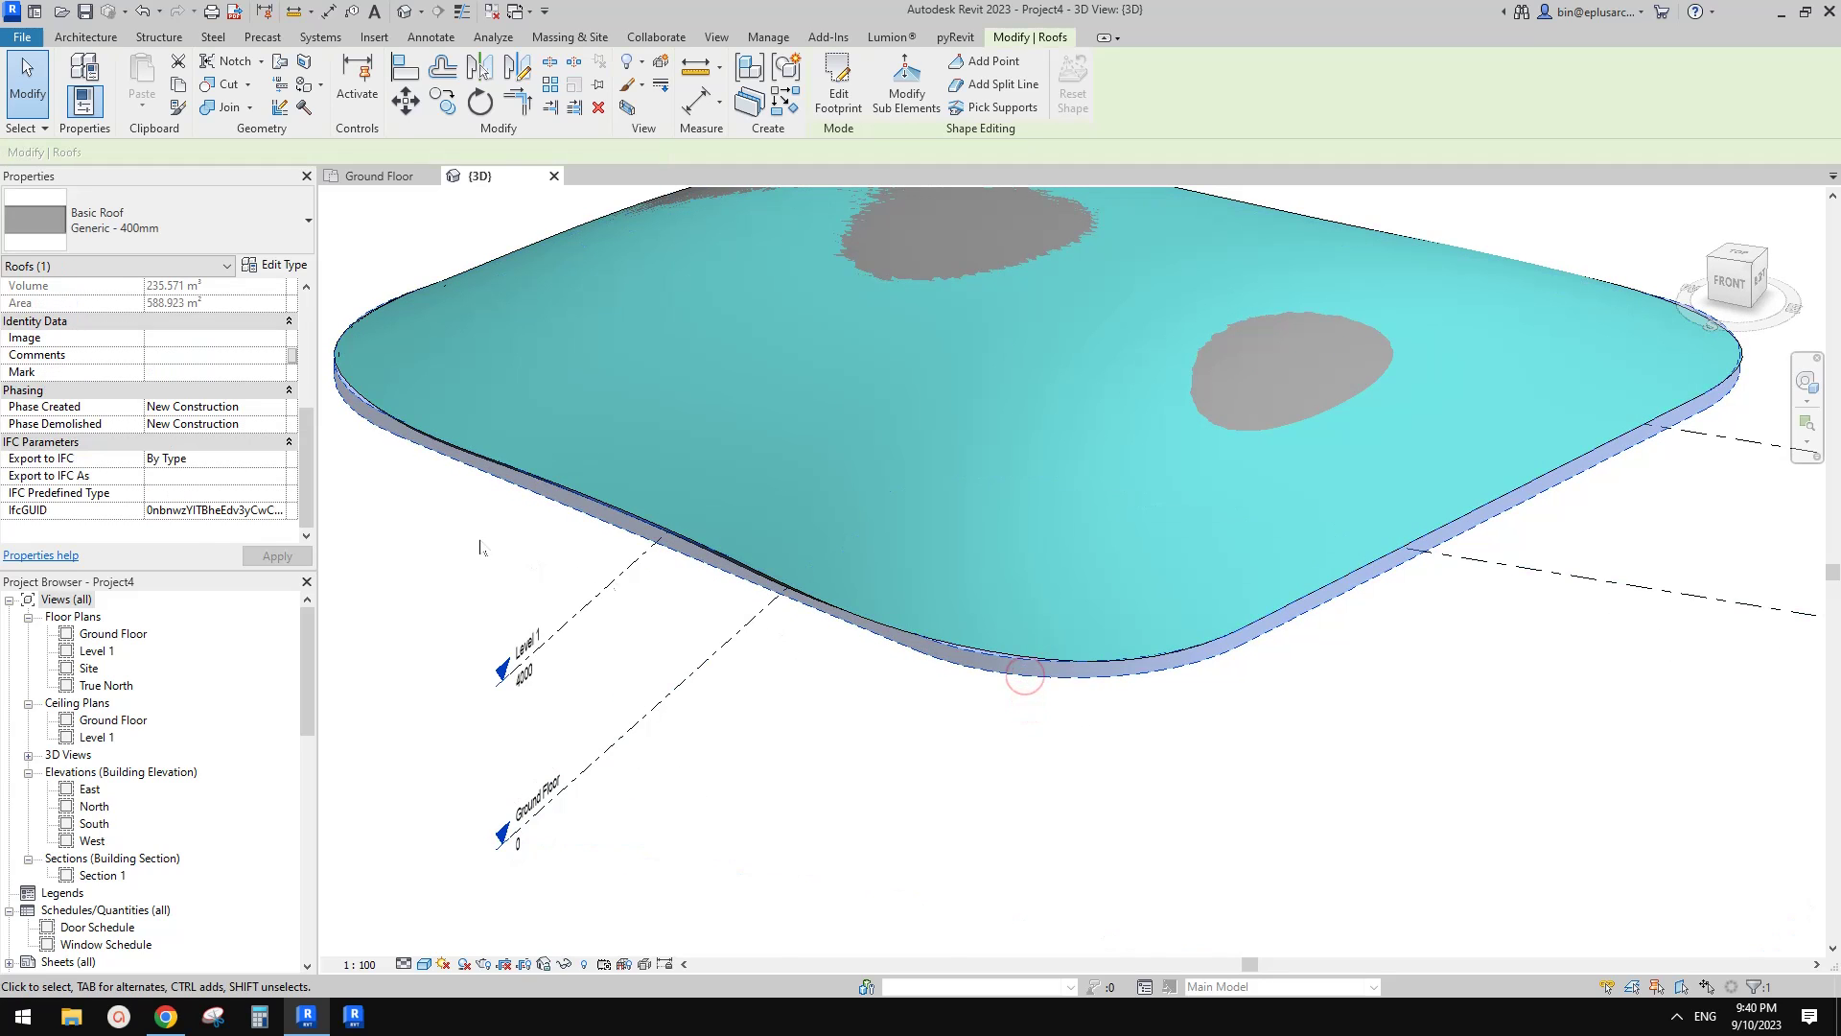
{"action": "key", "text": "Escape"}
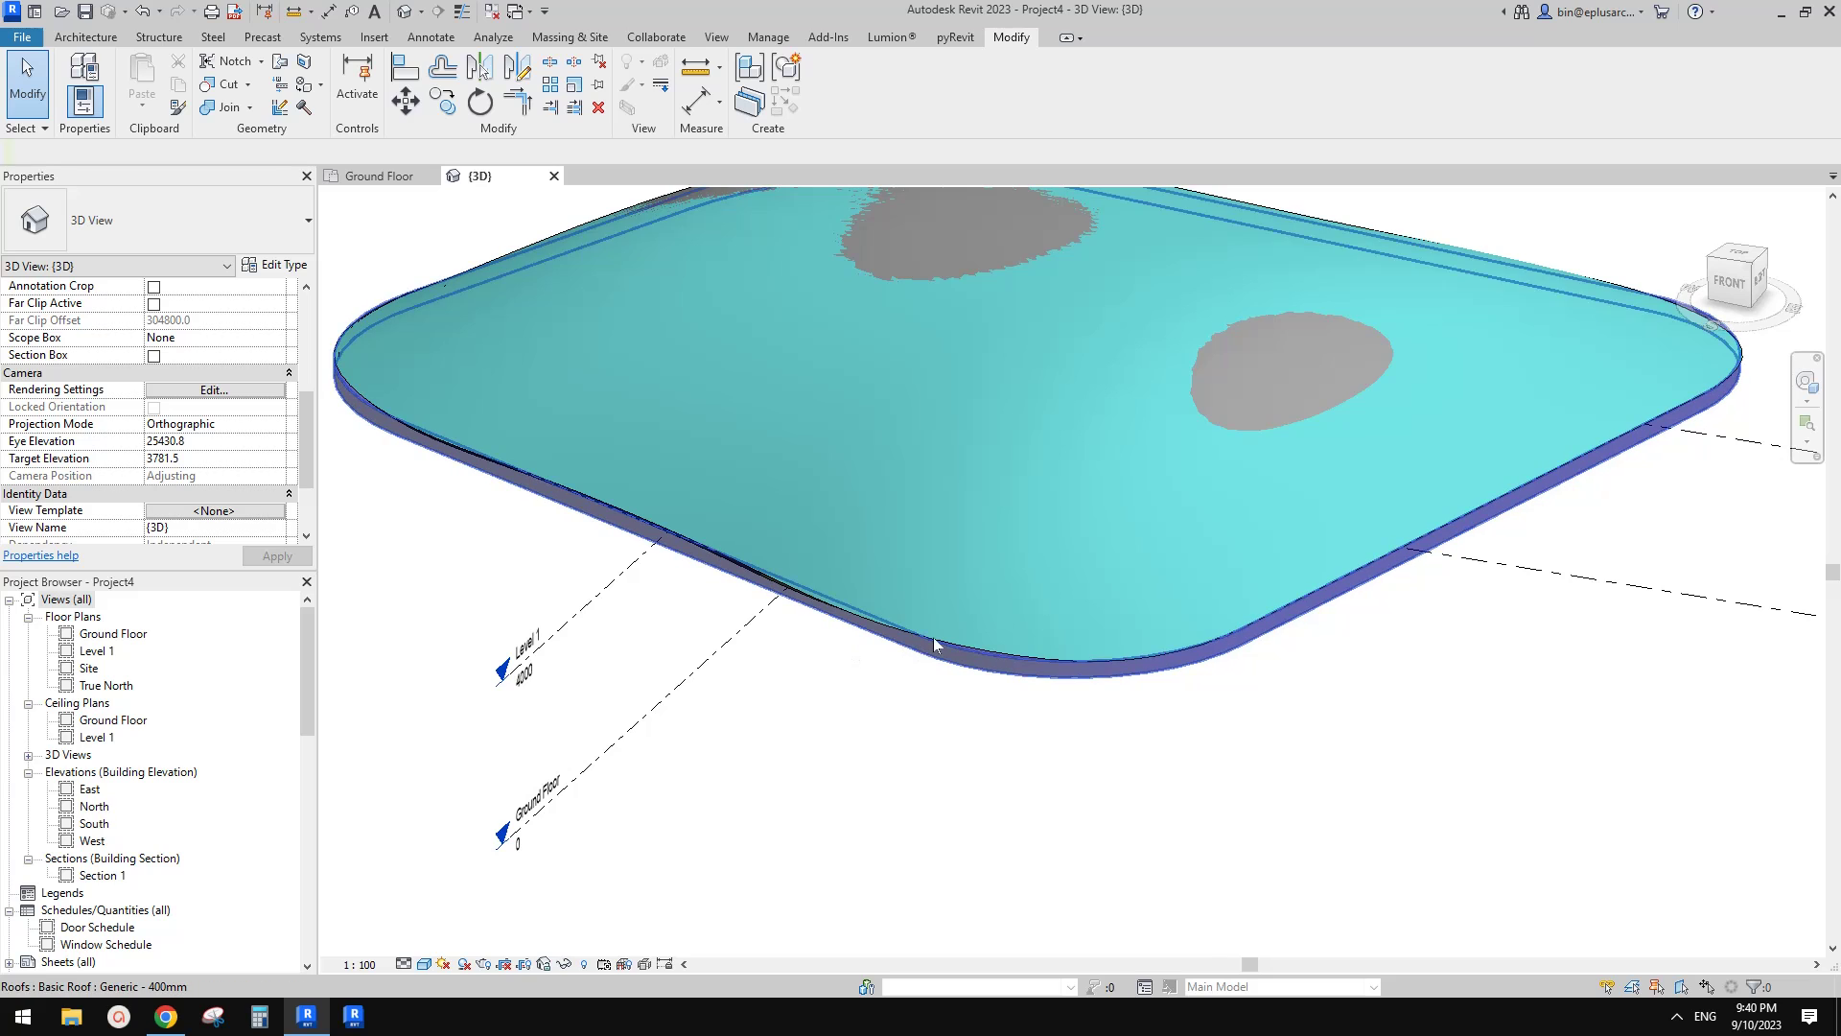
{"action": "scroll", "coordinate": [172, 450], "scroll_direction": "down", "scroll_amount": 2}
{"action": "left_click", "coordinate": [167, 492]}
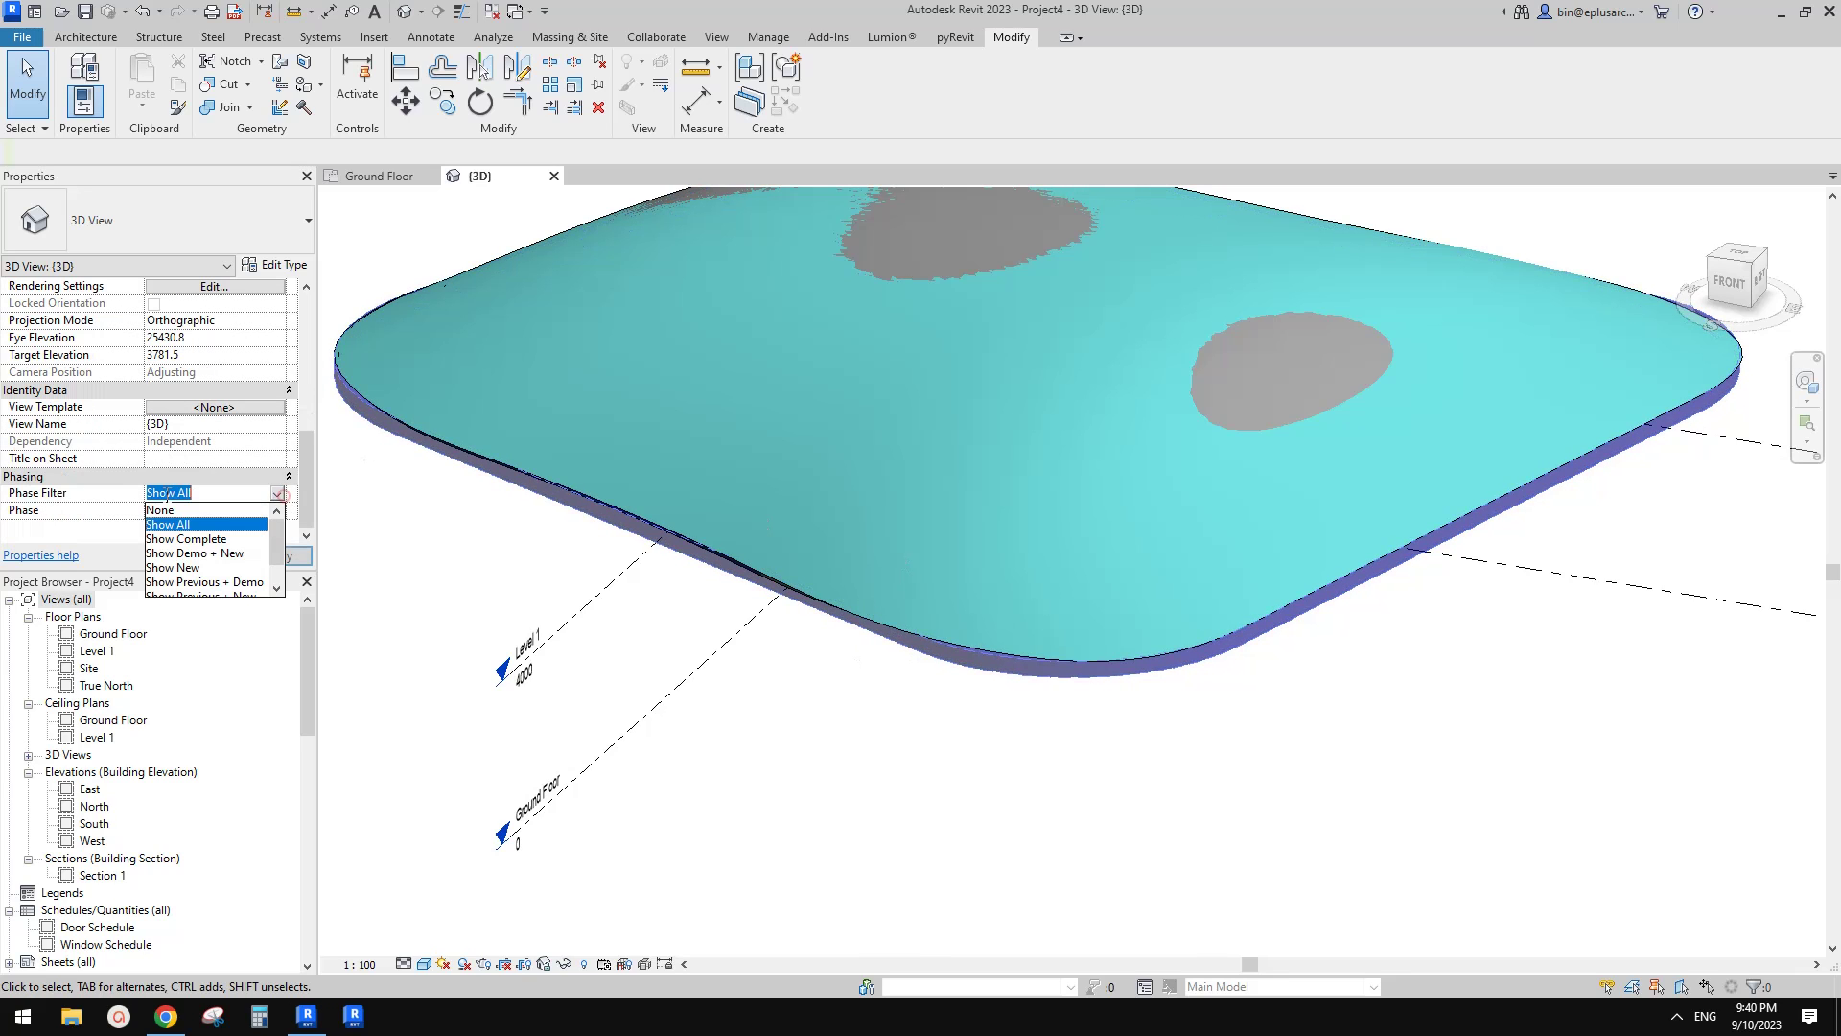
{"action": "left_click", "coordinate": [203, 568]}
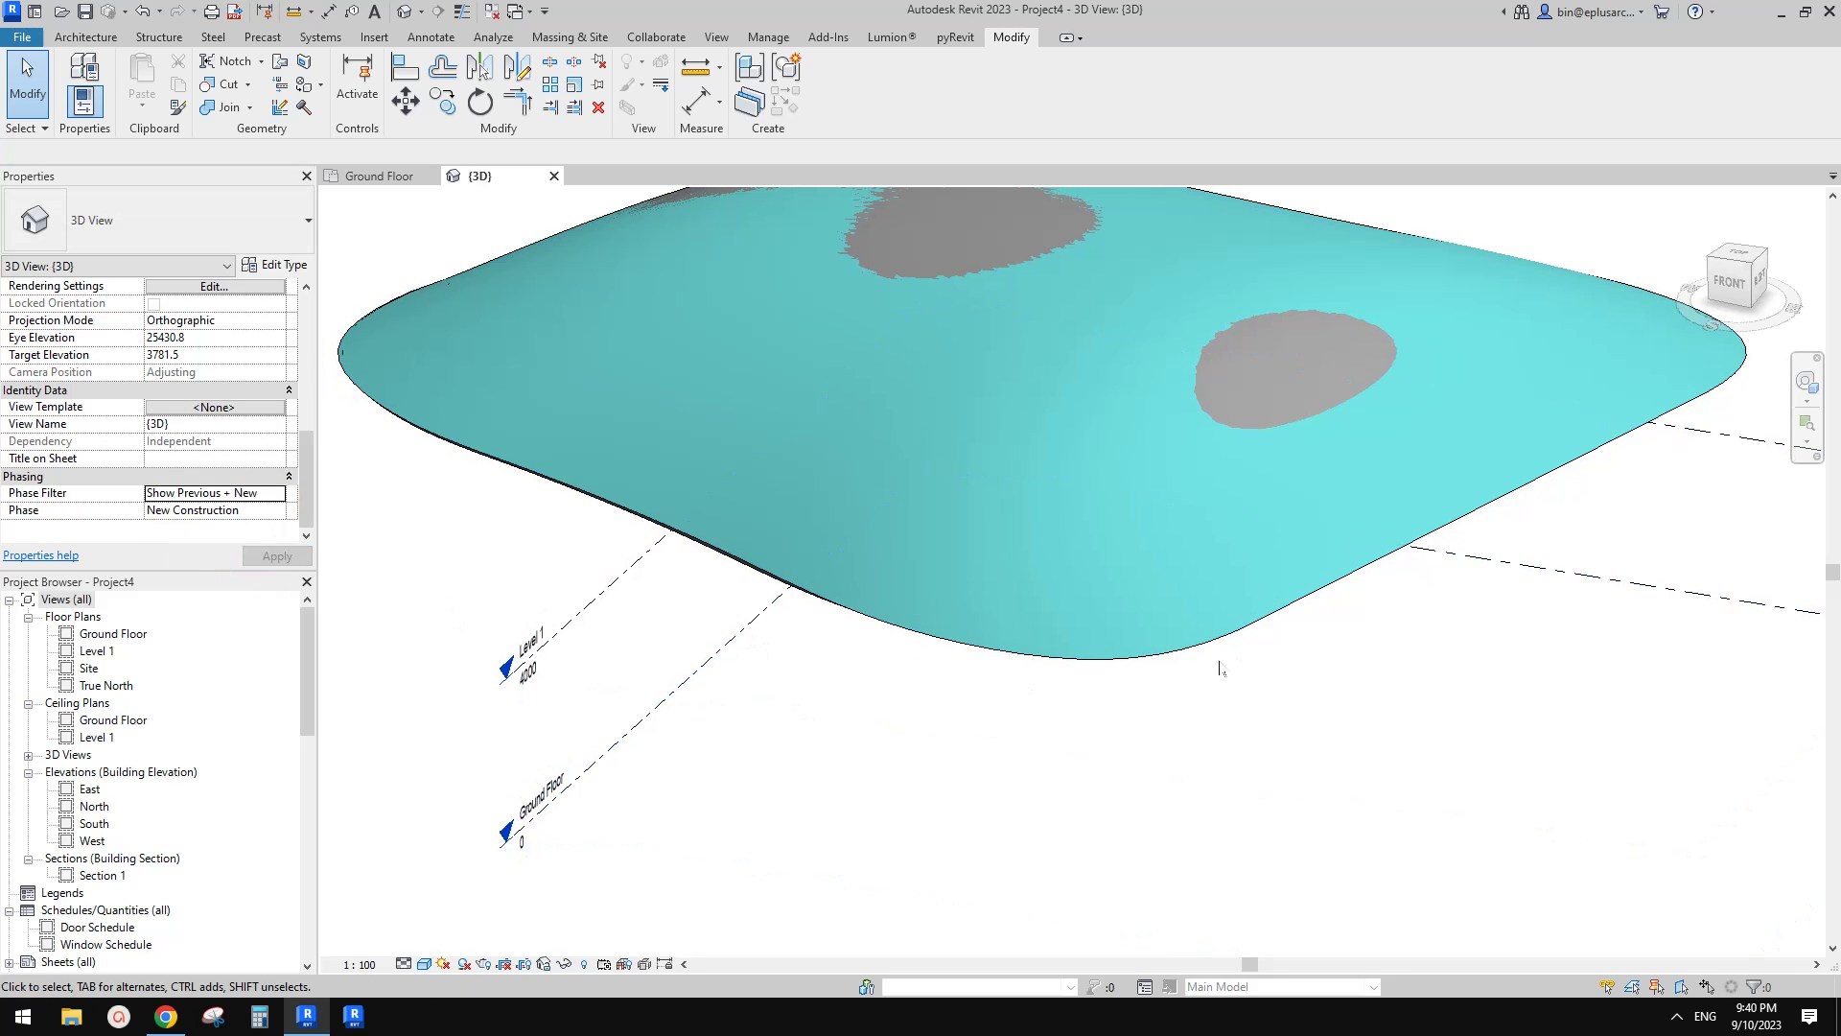
- Update the 125 mm domed roof to the current mass face
{"action": "scroll", "coordinate": [1226, 698], "scroll_direction": "down", "scroll_amount": 2}
{"action": "middle_click_drag", "start_coordinate": [1226, 698], "coordinate": [1551, 493], "text": "shift"}
{"action": "left_click", "coordinate": [1555, 518]}
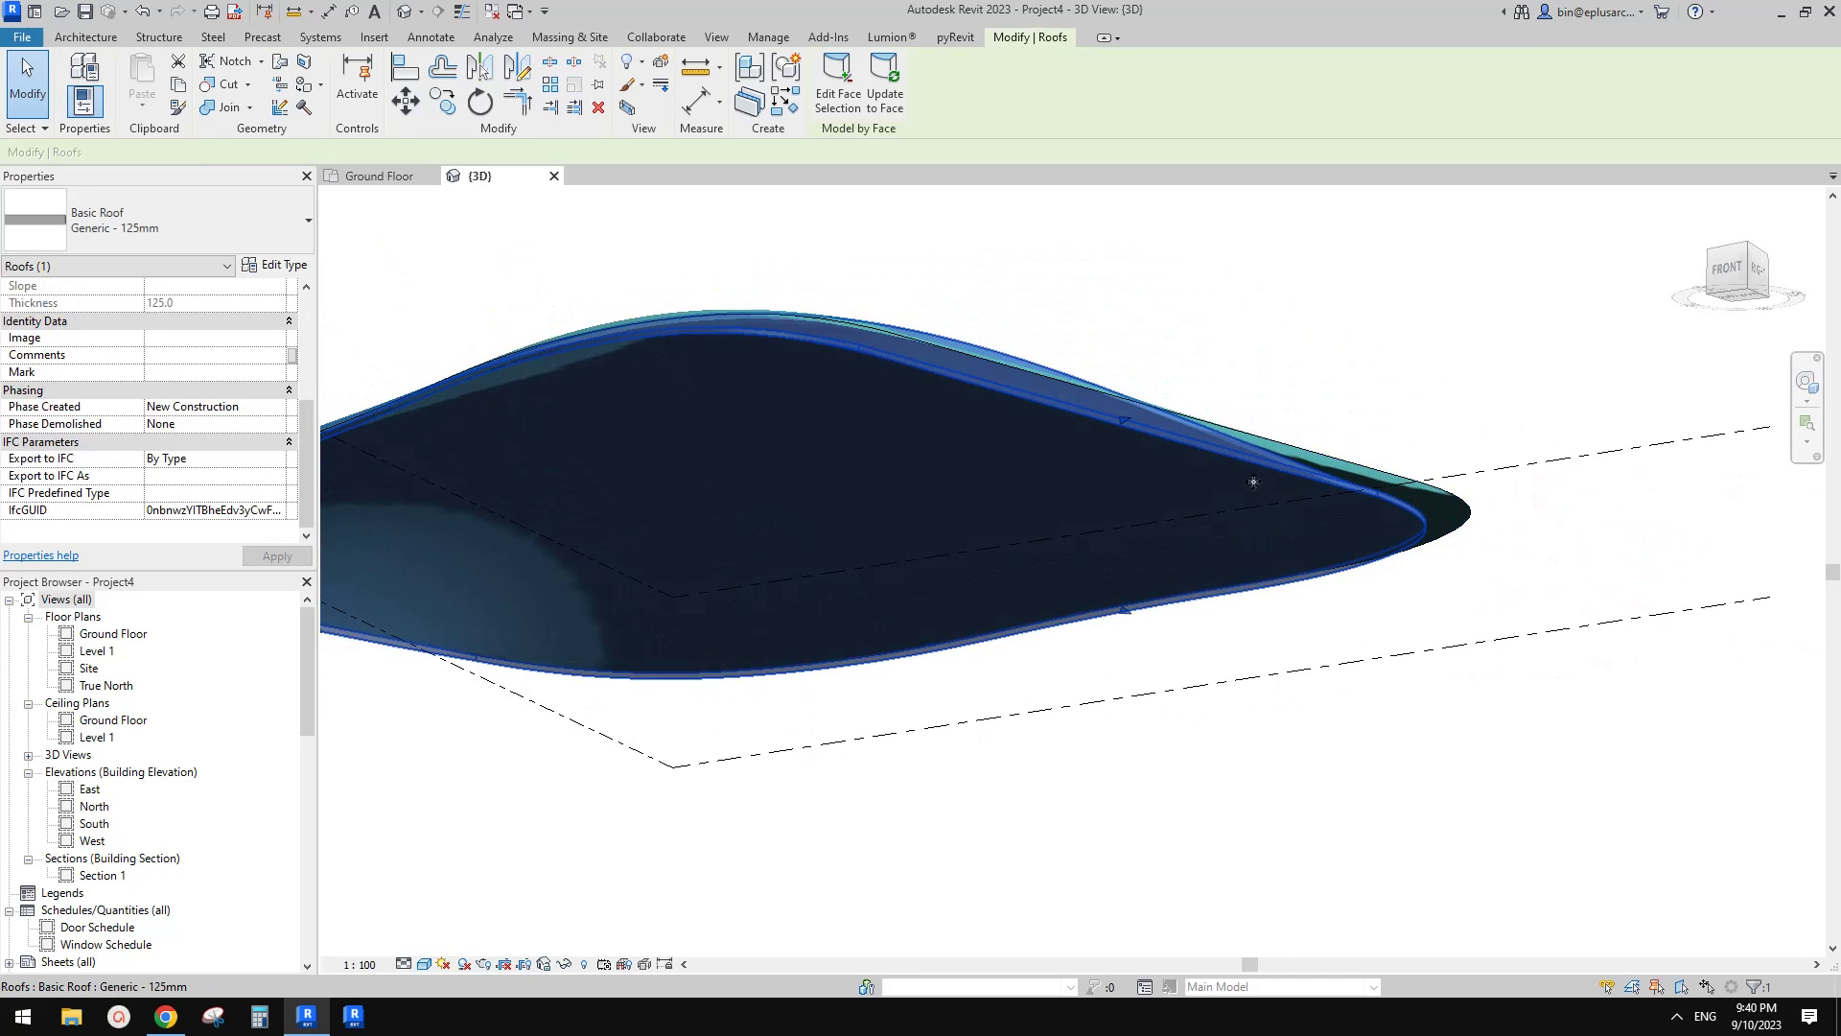
{"action": "left_click", "coordinate": [895, 96]}
{"action": "mouse_move", "coordinate": [1452, 437]}
{"action": "middle_mouse_down", "text": "shift"}
{"action": "mouse_move", "coordinate": [1364, 591]}
{"action": "mouse_move", "coordinate": [1217, 509]}
{"action": "mouse_move", "coordinate": [1188, 526]}
{"action": "mouse_move", "coordinate": [1154, 430]}
{"action": "mouse_move", "coordinate": [1187, 576]}
{"action": "middle_mouse_up", "text": "shift"}
{"action": "scroll", "coordinate": [1154, 429], "scroll_direction": "down", "scroll_amount": 2}
{"action": "left_click", "coordinate": [1559, 396]}
{"action": "middle_click_drag", "start_coordinate": [1560, 396], "coordinate": [1312, 396], "text": "shift"}
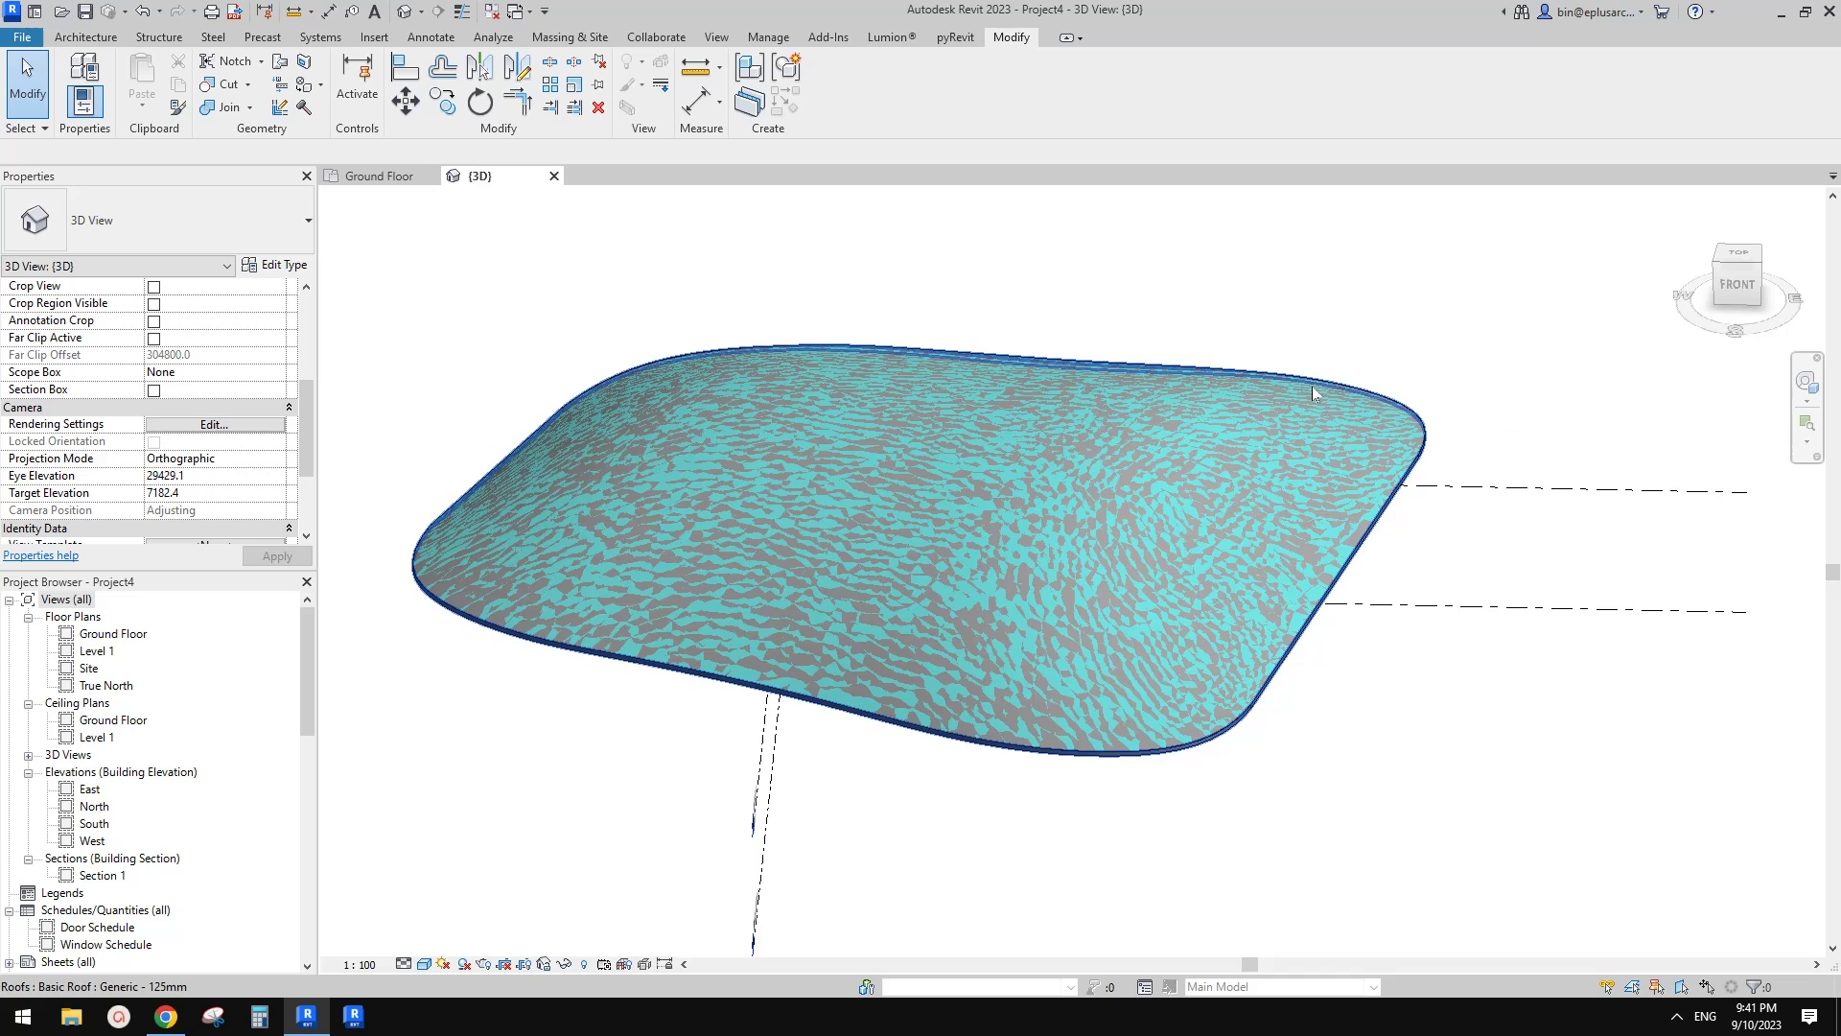
- Set the 3D view's phase filter to Show All
{"action": "scroll", "coordinate": [297, 533], "scroll_direction": "down", "scroll_amount": 3}
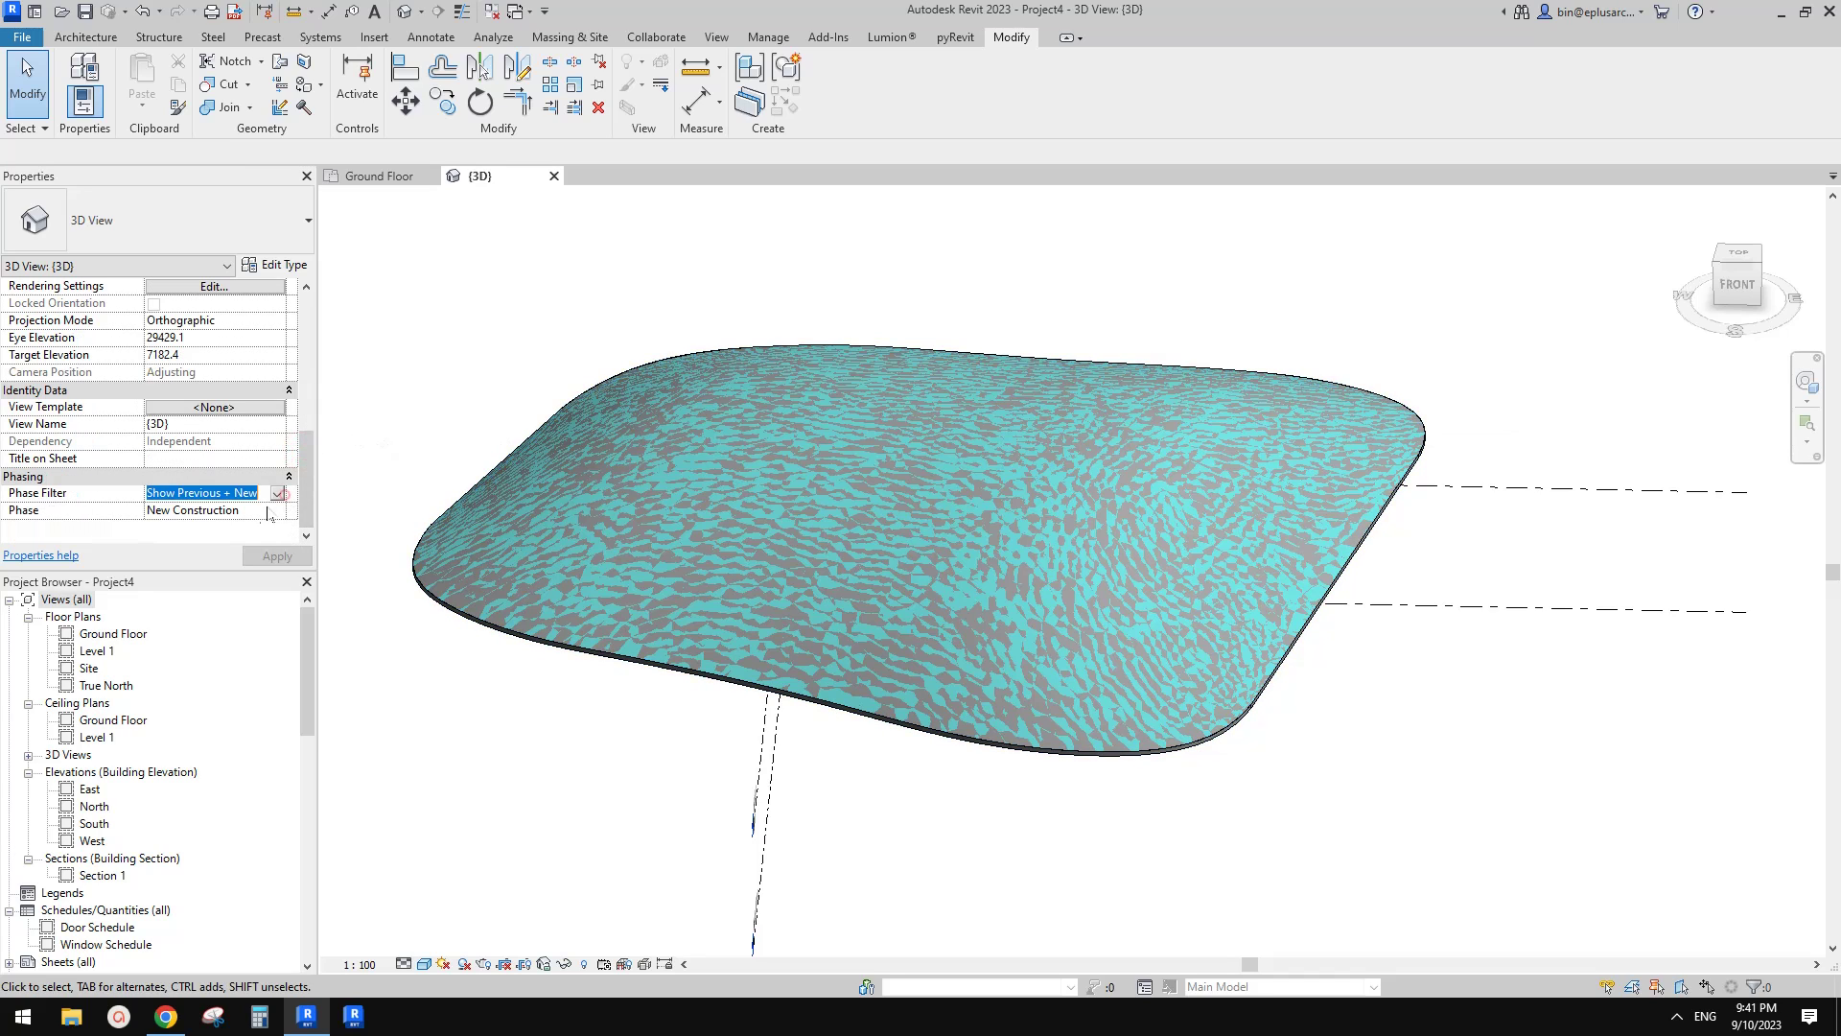
{"action": "scroll", "coordinate": [288, 518], "scroll_direction": "up", "scroll_amount": 1}
{"action": "left_click", "coordinate": [277, 528]}
{"action": "left_click", "coordinate": [182, 544]}
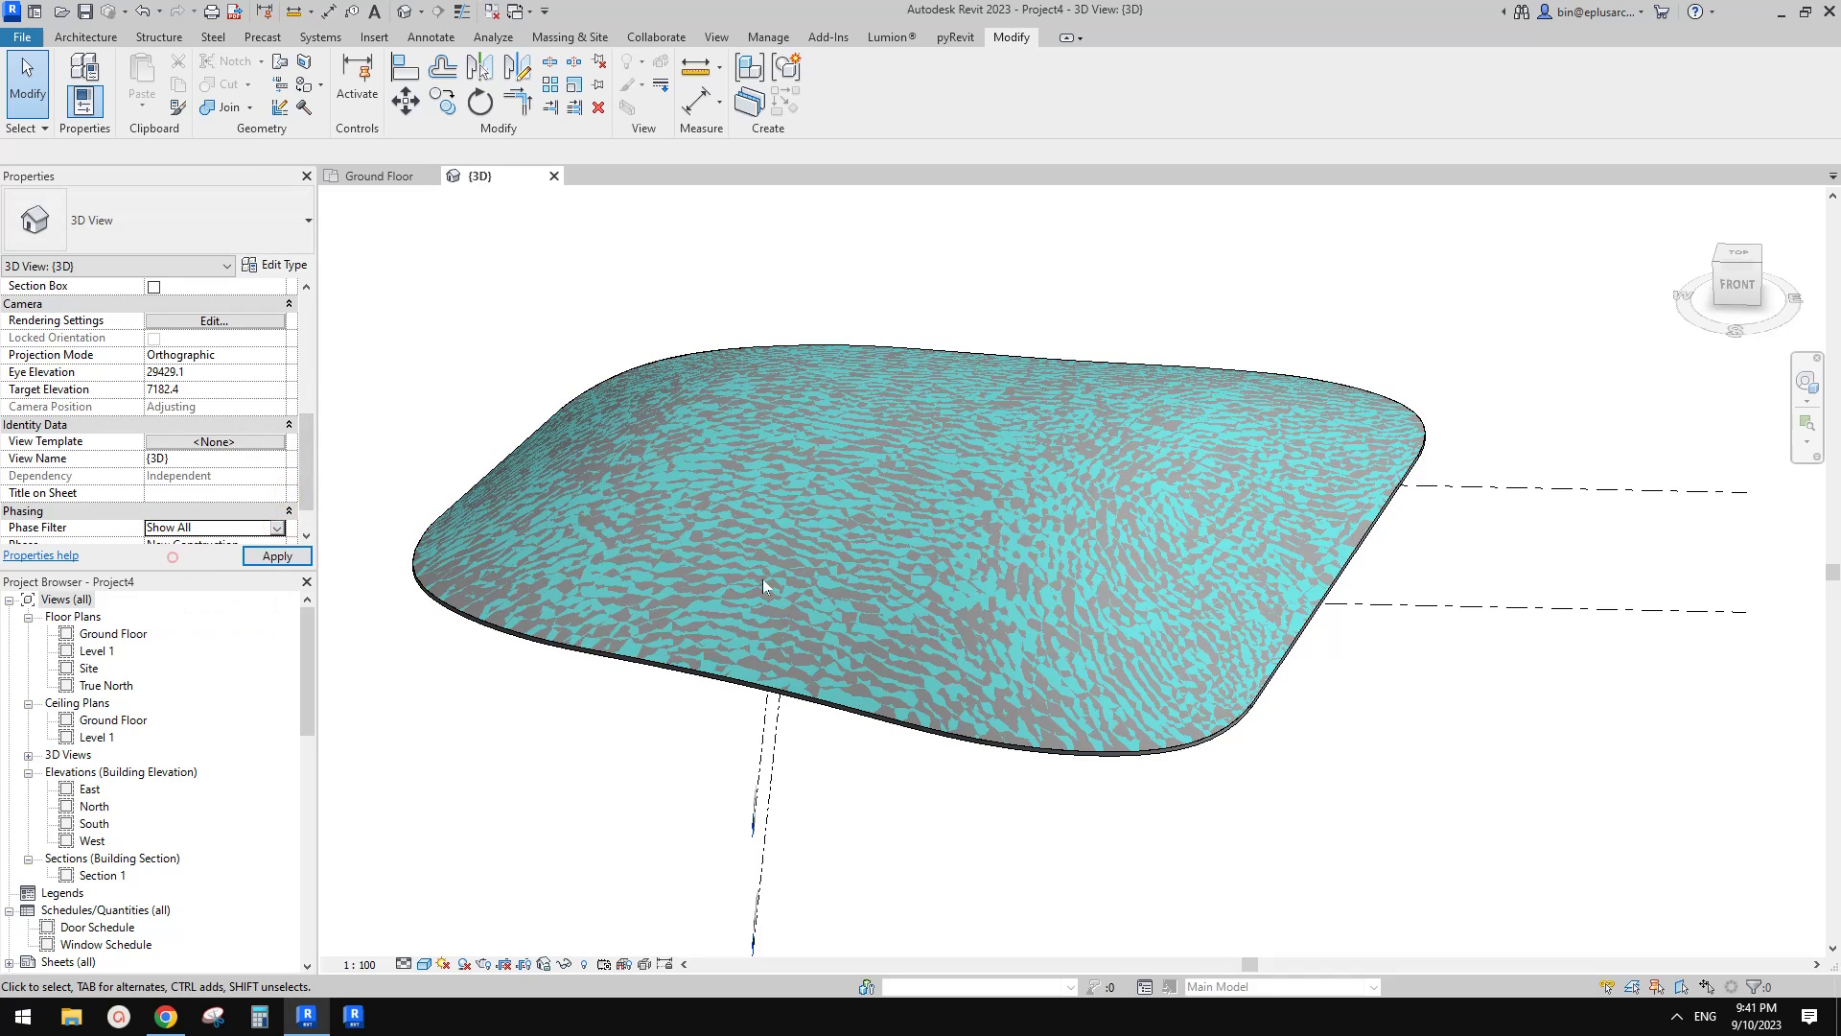
- Examine the demolished 400 mm footprint roof against the edge of the 125 mm domed roof
{"action": "left_click", "coordinate": [1124, 772]}
{"action": "middle_click_drag", "start_coordinate": [1124, 772], "coordinate": [1200, 727], "text": "shift"}
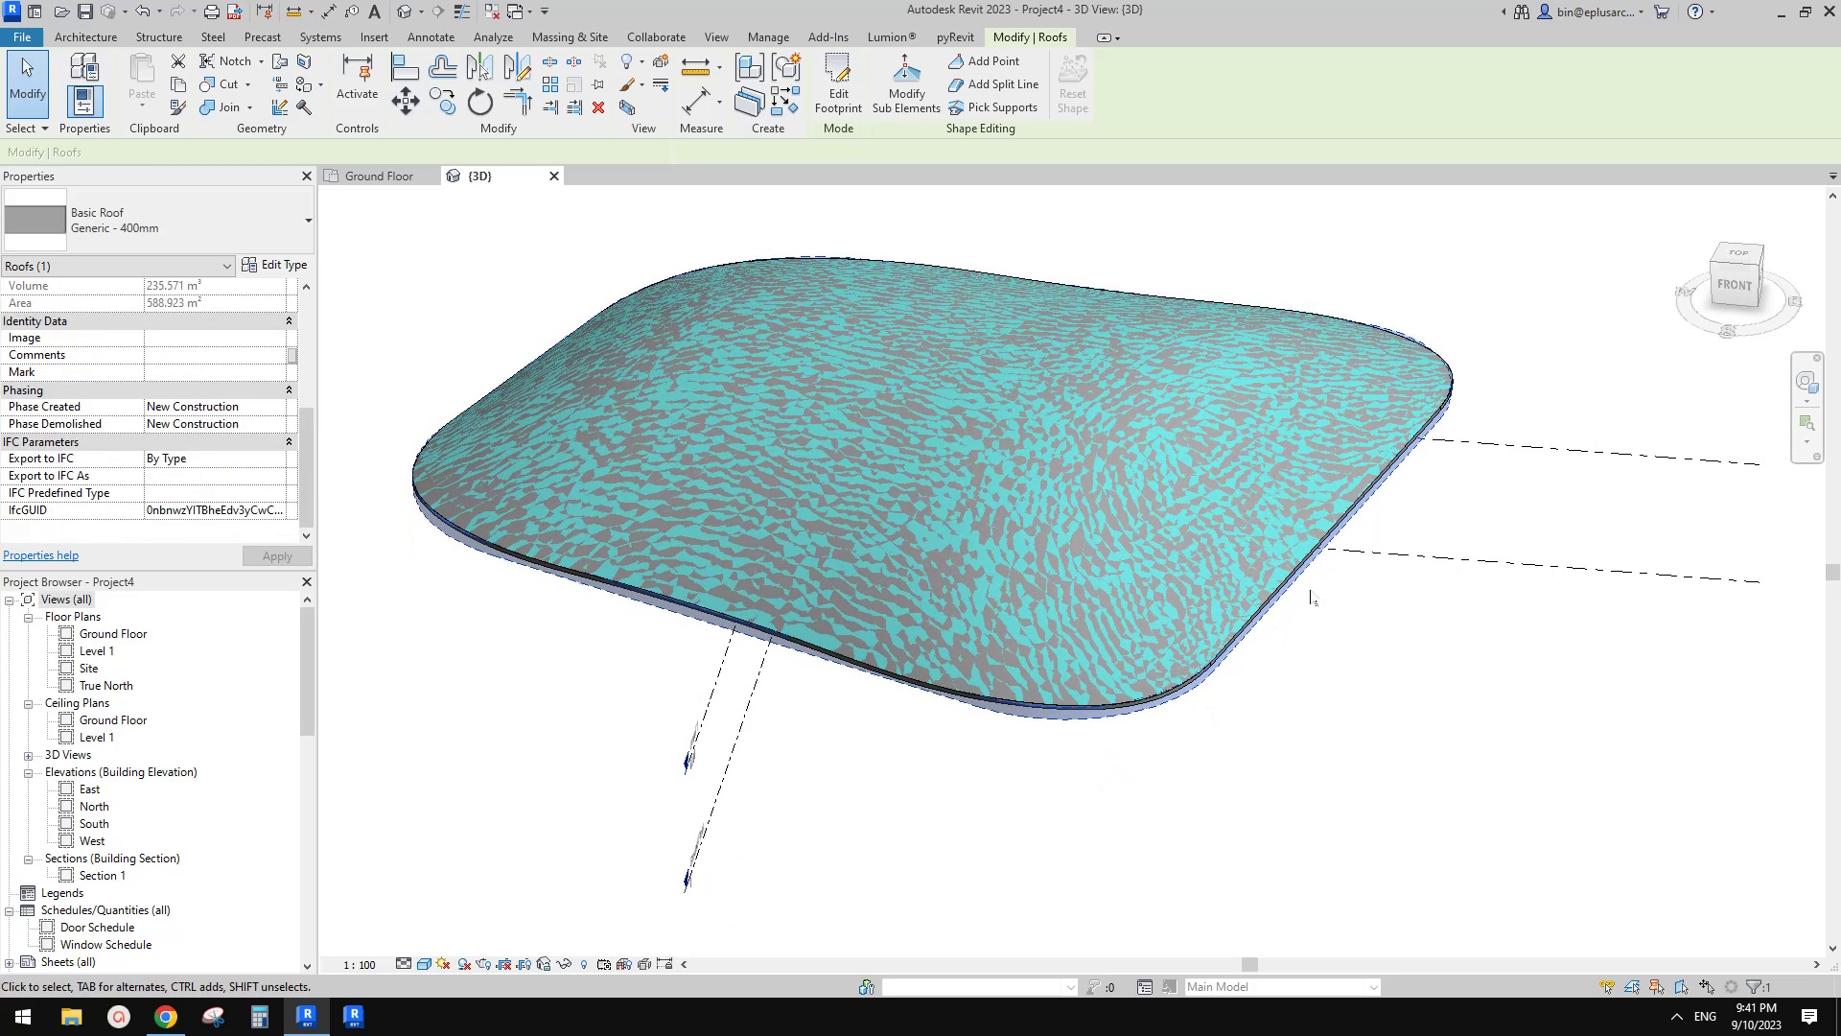
{"action": "left_click", "coordinate": [1422, 422]}
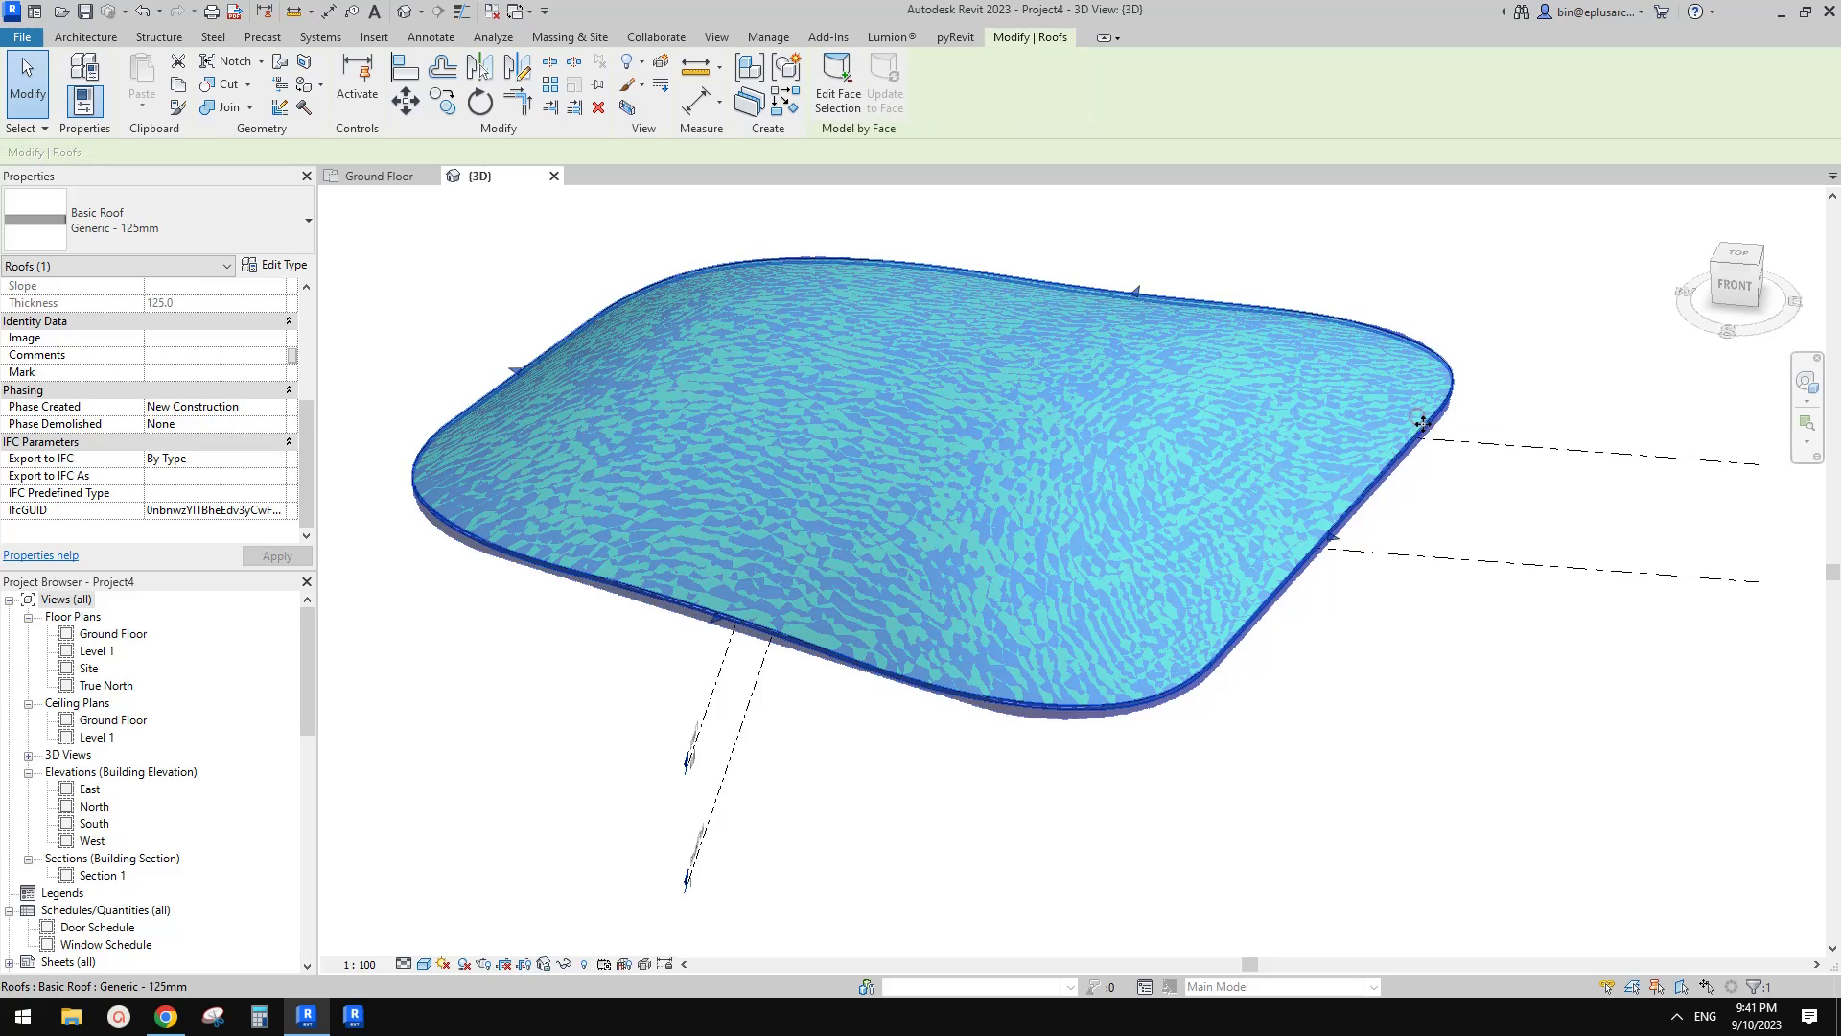
{"action": "scroll", "coordinate": [1424, 421], "scroll_direction": "up", "scroll_amount": 2}
{"action": "scroll", "coordinate": [1419, 436], "scroll_direction": "down", "scroll_amount": 4}
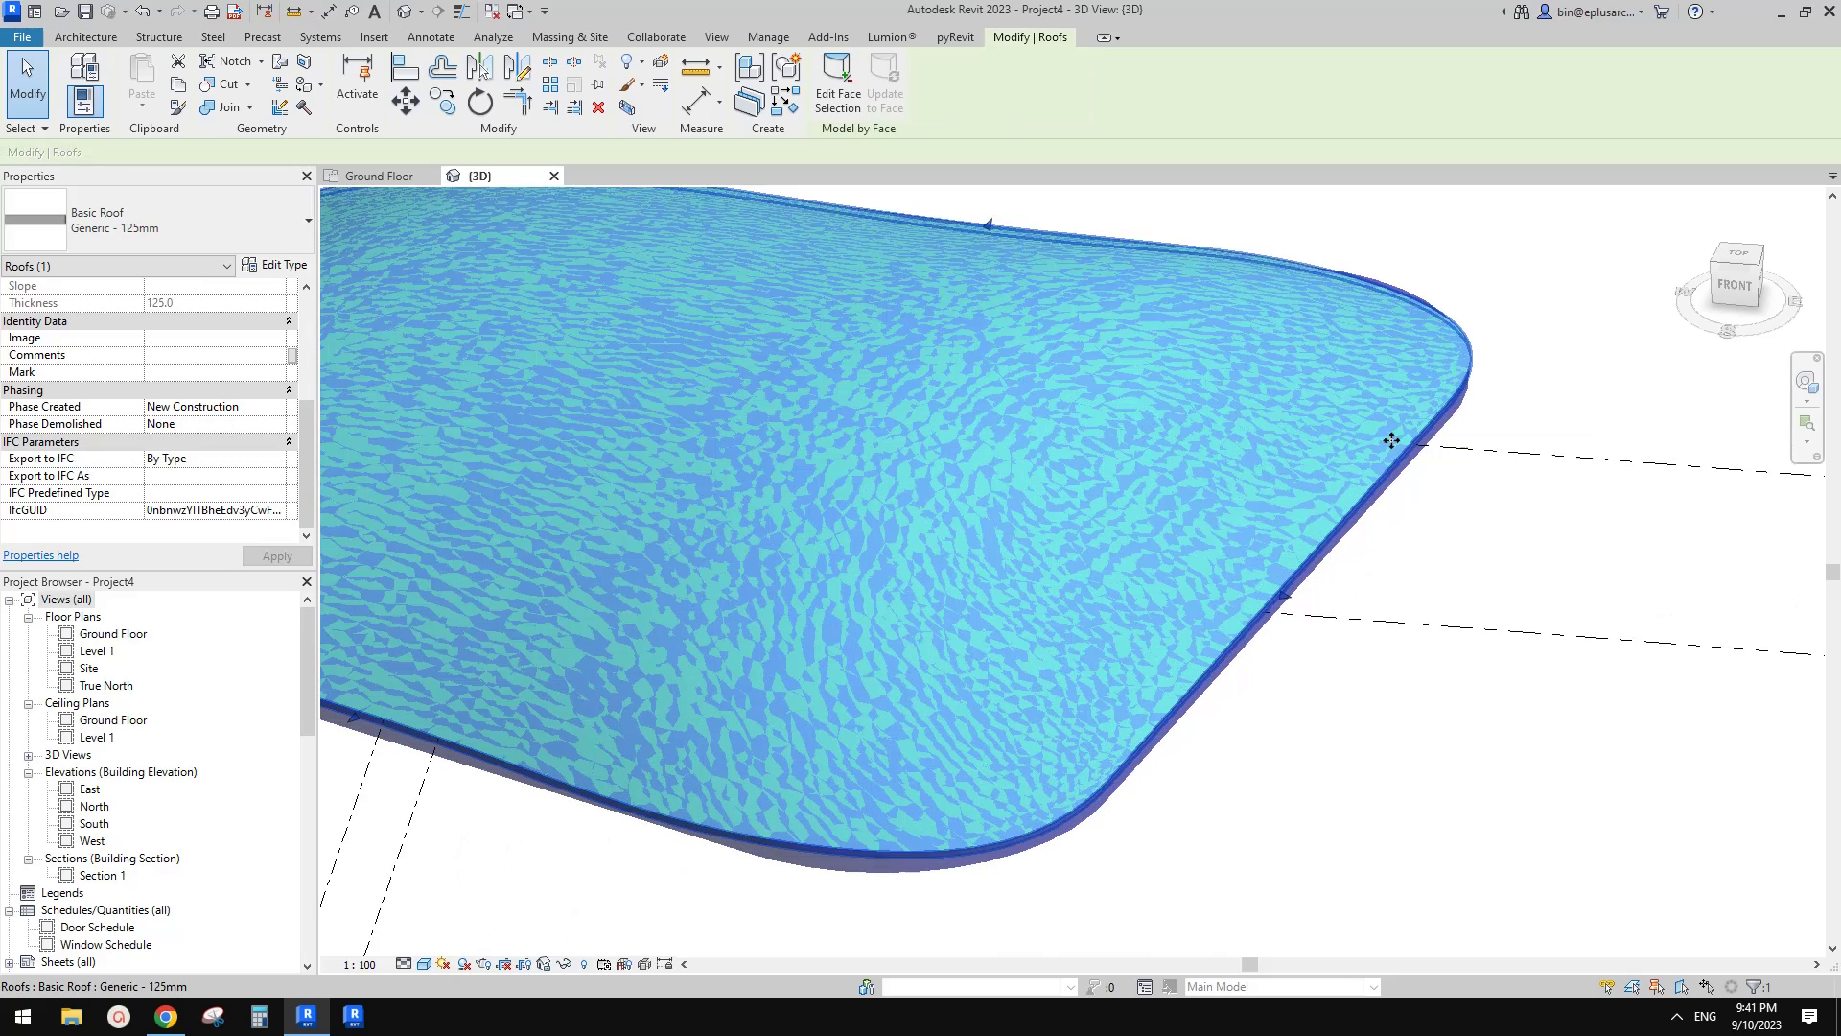
{"action": "middle_click_drag", "start_coordinate": [1402, 429], "coordinate": [1290, 374], "text": "shift"}
{"action": "middle_click_drag", "start_coordinate": [1241, 477], "coordinate": [1220, 399], "text": "shift"}
{"action": "middle_click_drag", "start_coordinate": [973, 461], "coordinate": [991, 617]}
{"action": "left_click", "coordinate": [990, 616]}
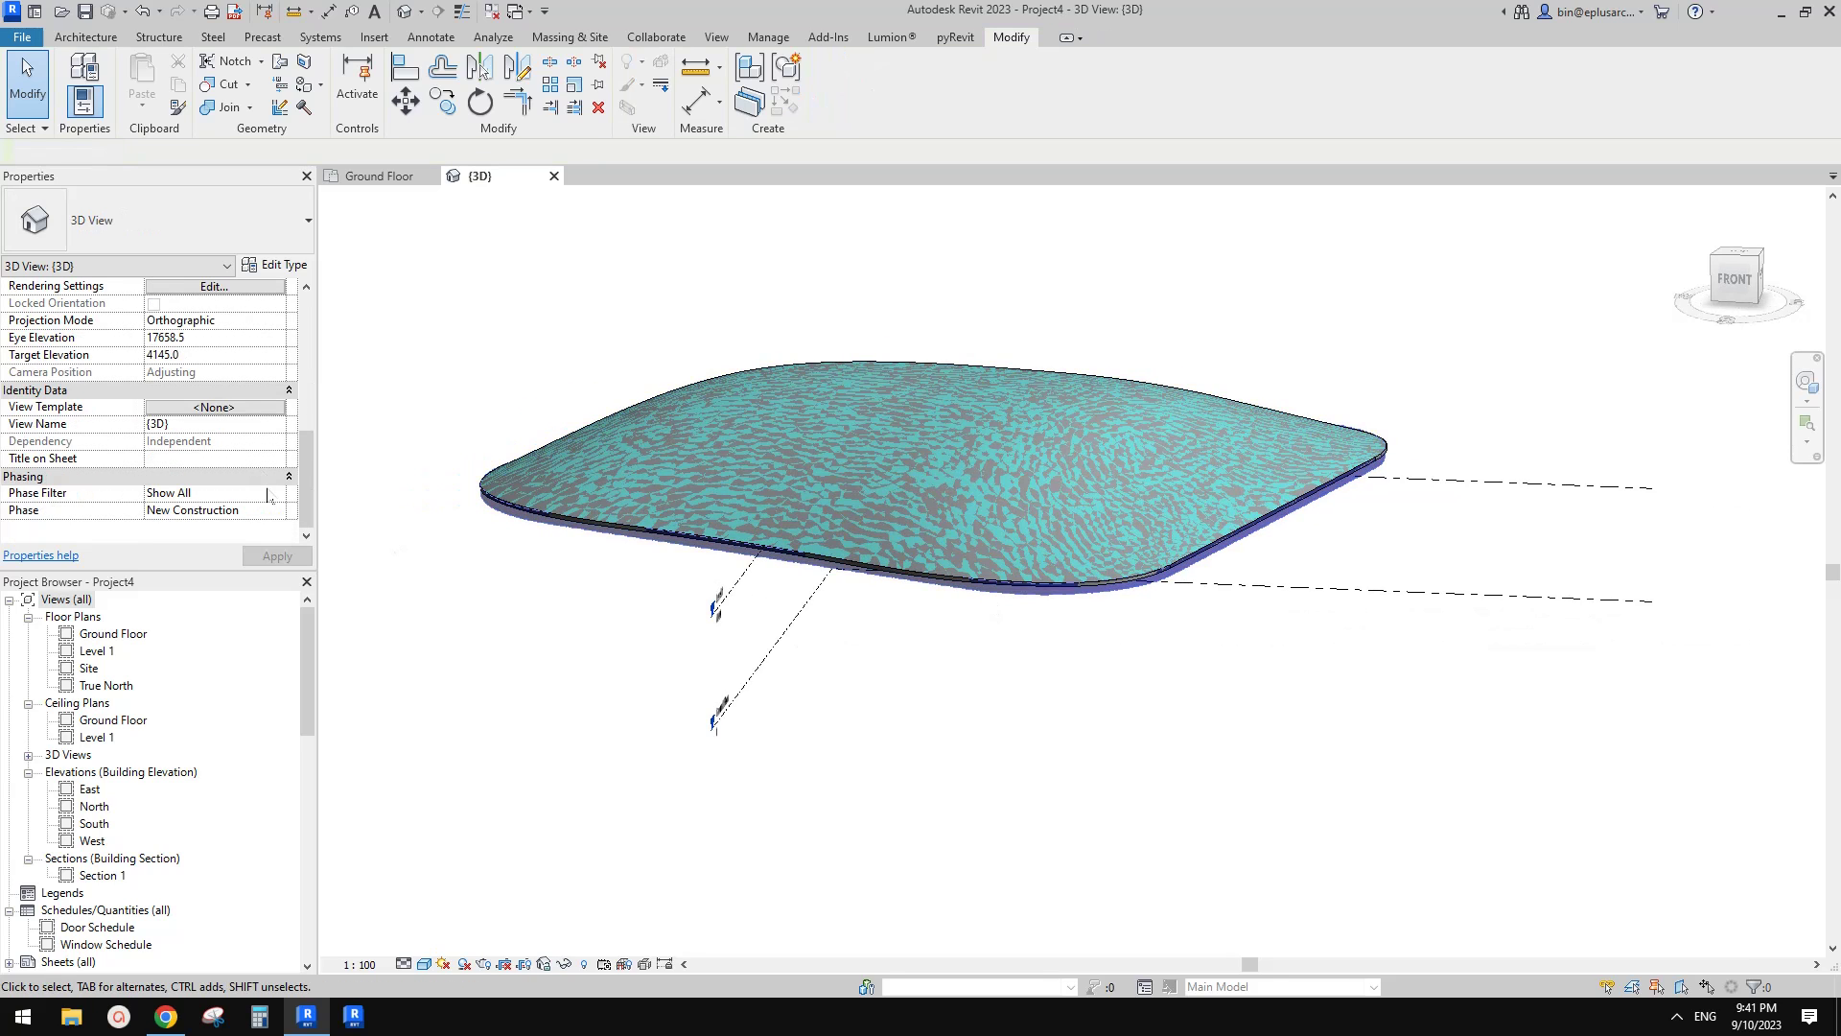
- Return the 3D view's phase filter to Show Previous + New
{"action": "middle_click_drag", "start_coordinate": [346, 489], "coordinate": [741, 518], "text": "shift"}
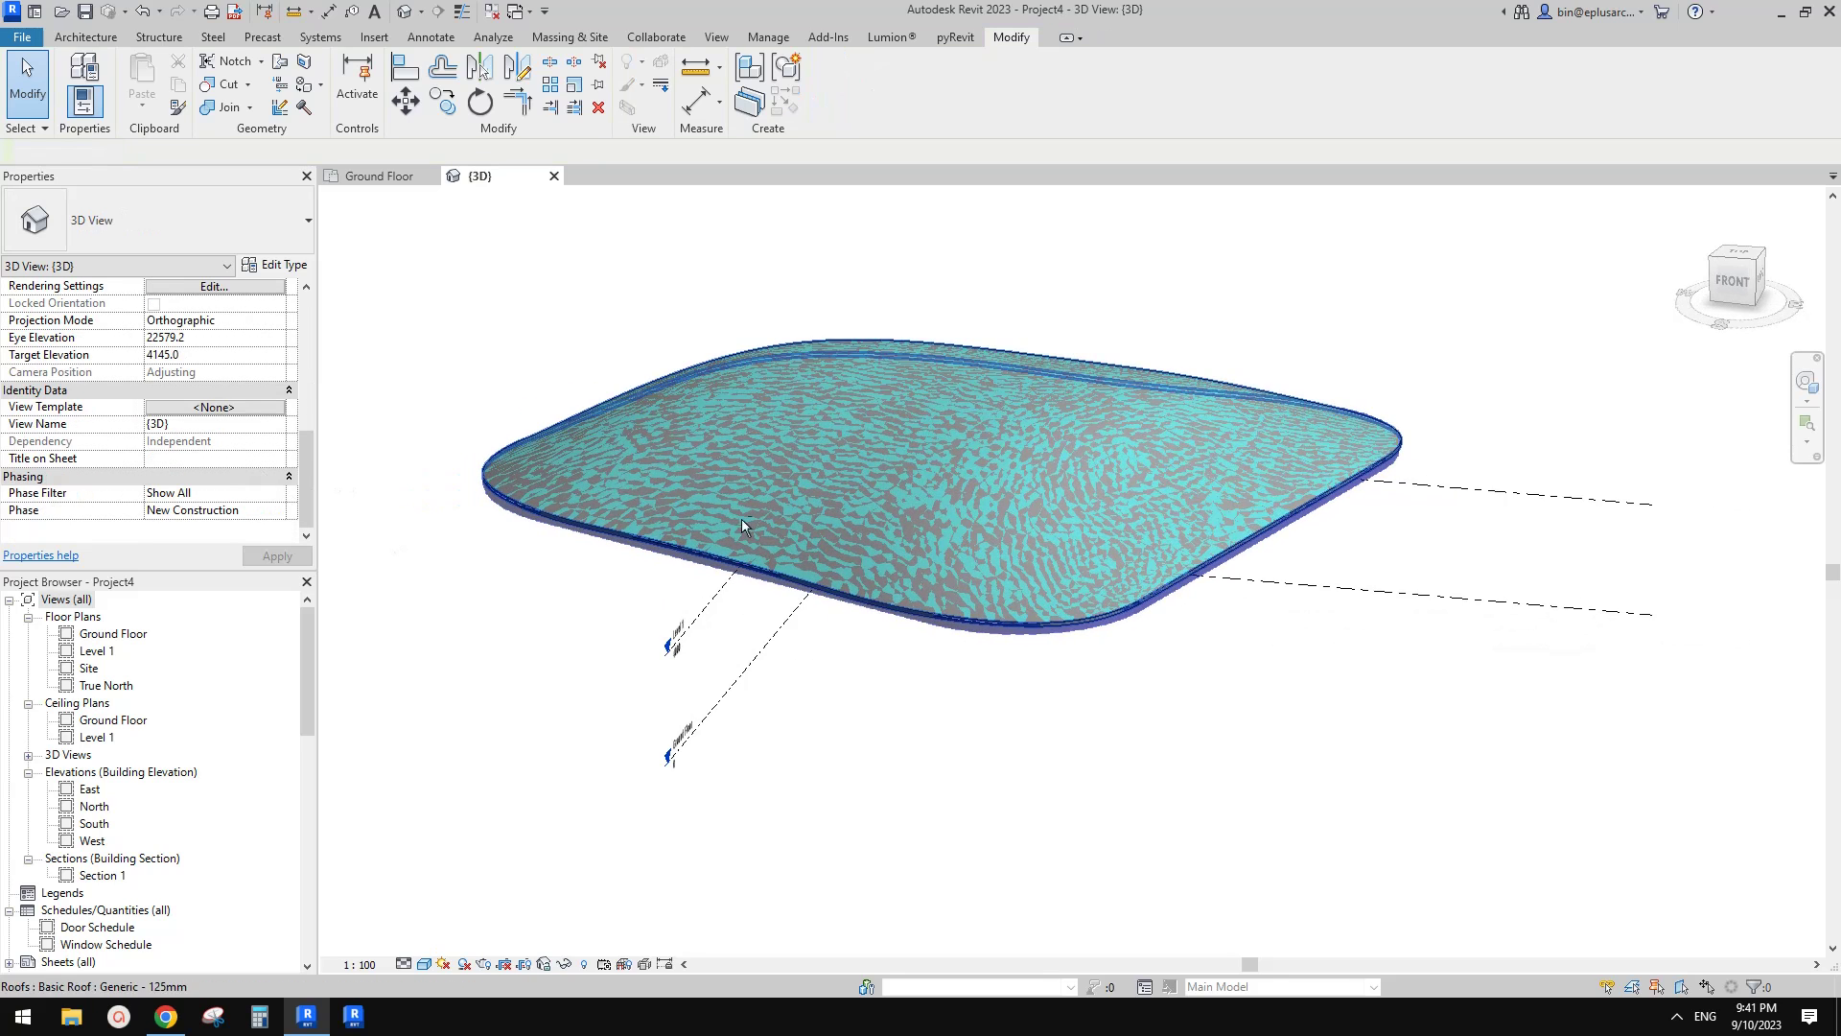
{"action": "left_click", "coordinate": [261, 494]}
{"action": "left_click", "coordinate": [217, 570]}
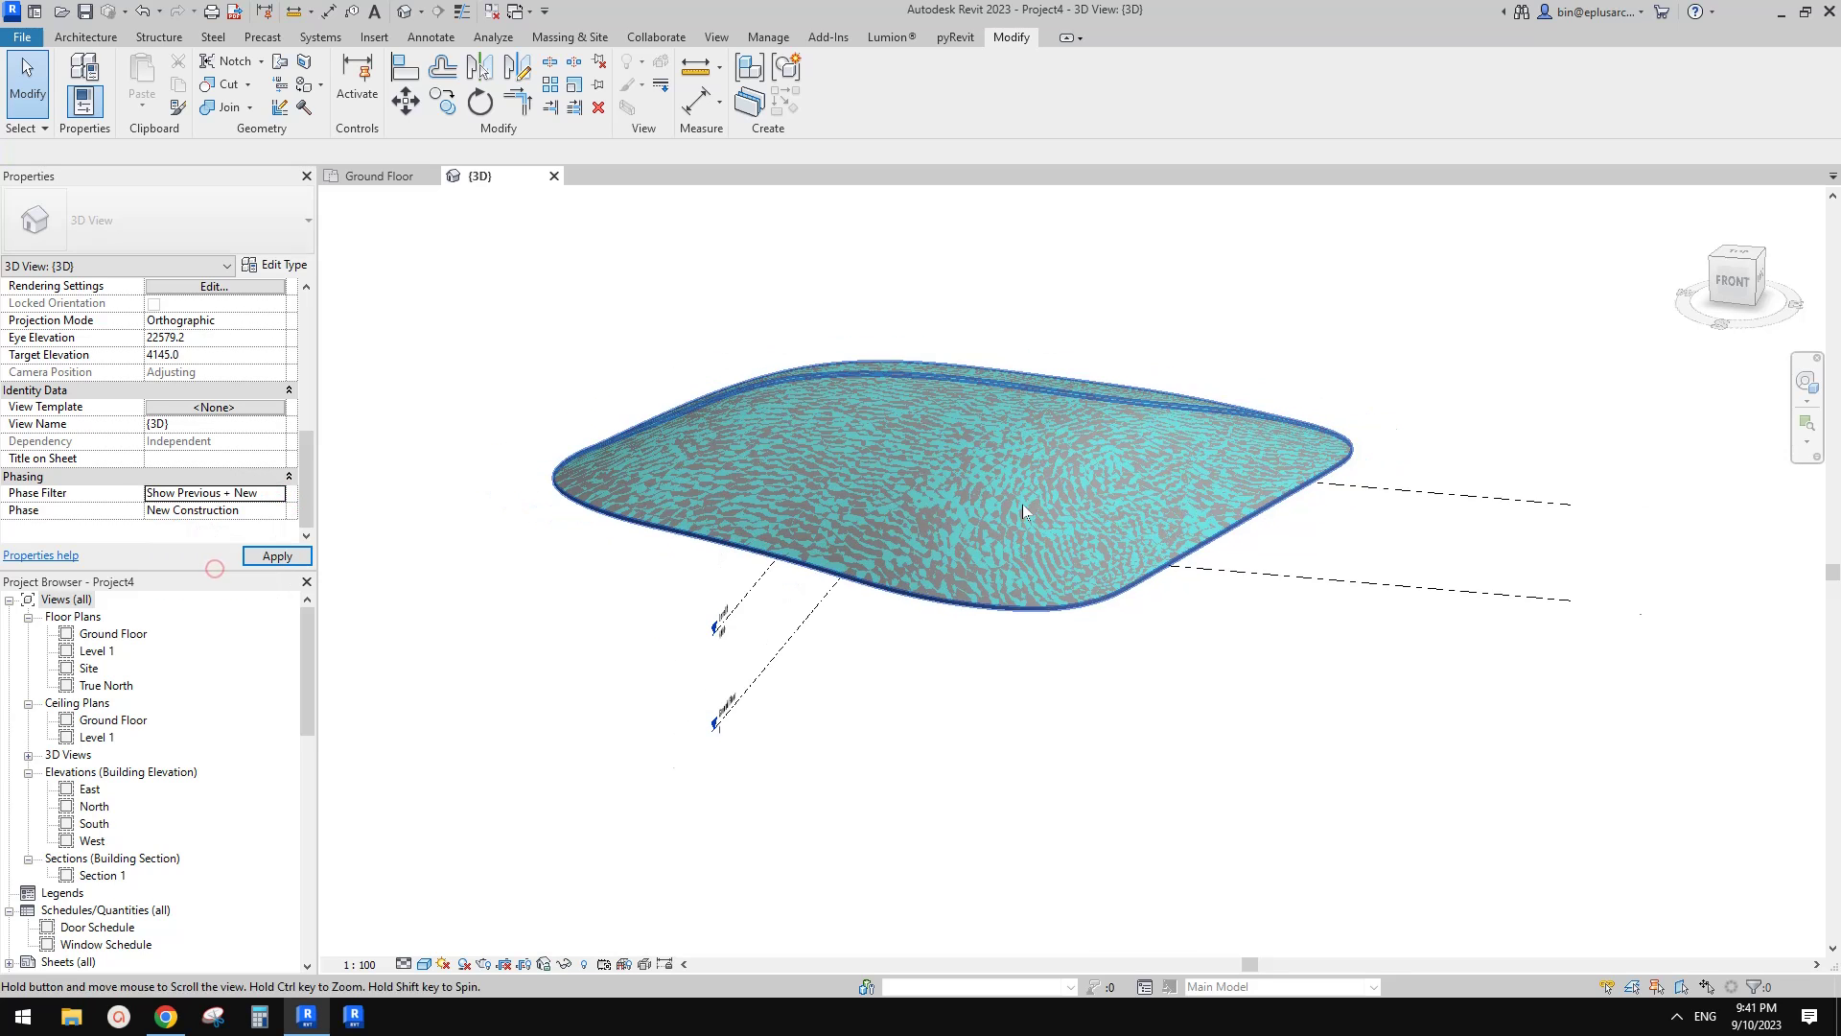
{"action": "middle_click_drag", "start_coordinate": [1022, 505], "coordinate": [1185, 527], "text": "shift"}
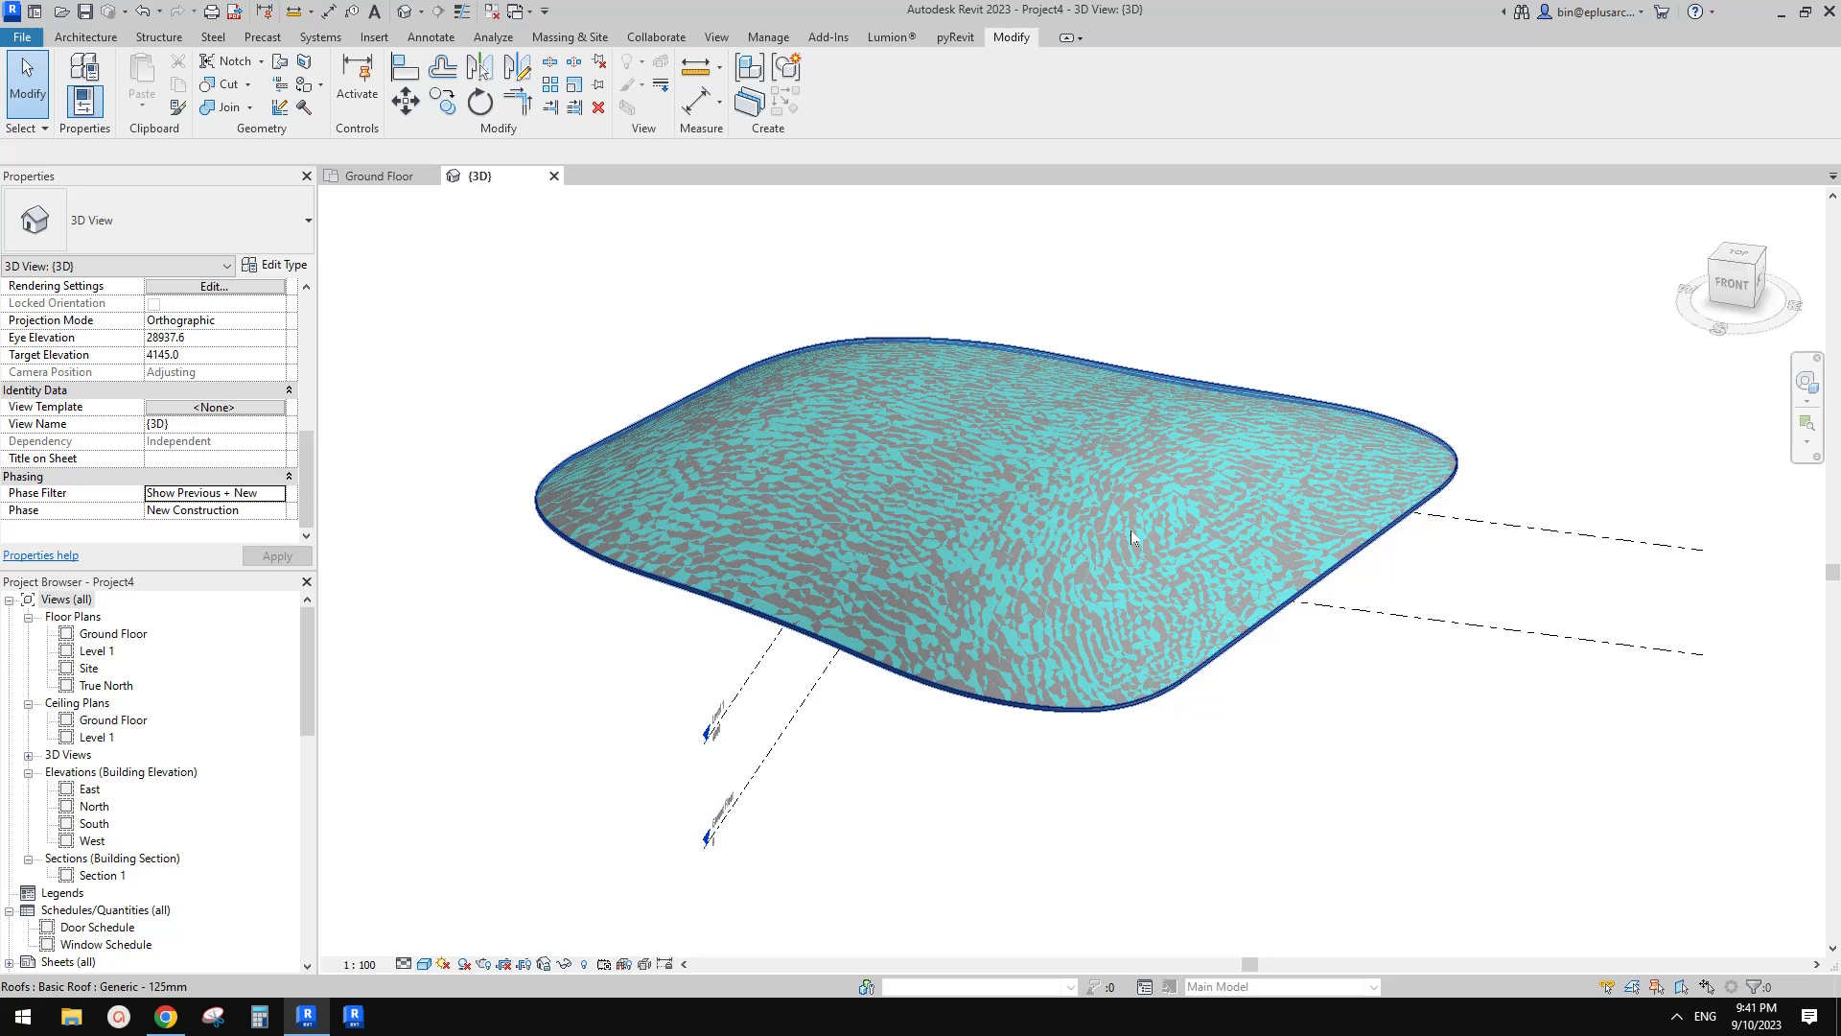
- Check the Mass category's visibility in the 3D view's Visibility/Graphic Overrides
{"action": "key", "text": "v"}
{"action": "key", "text": "v"}
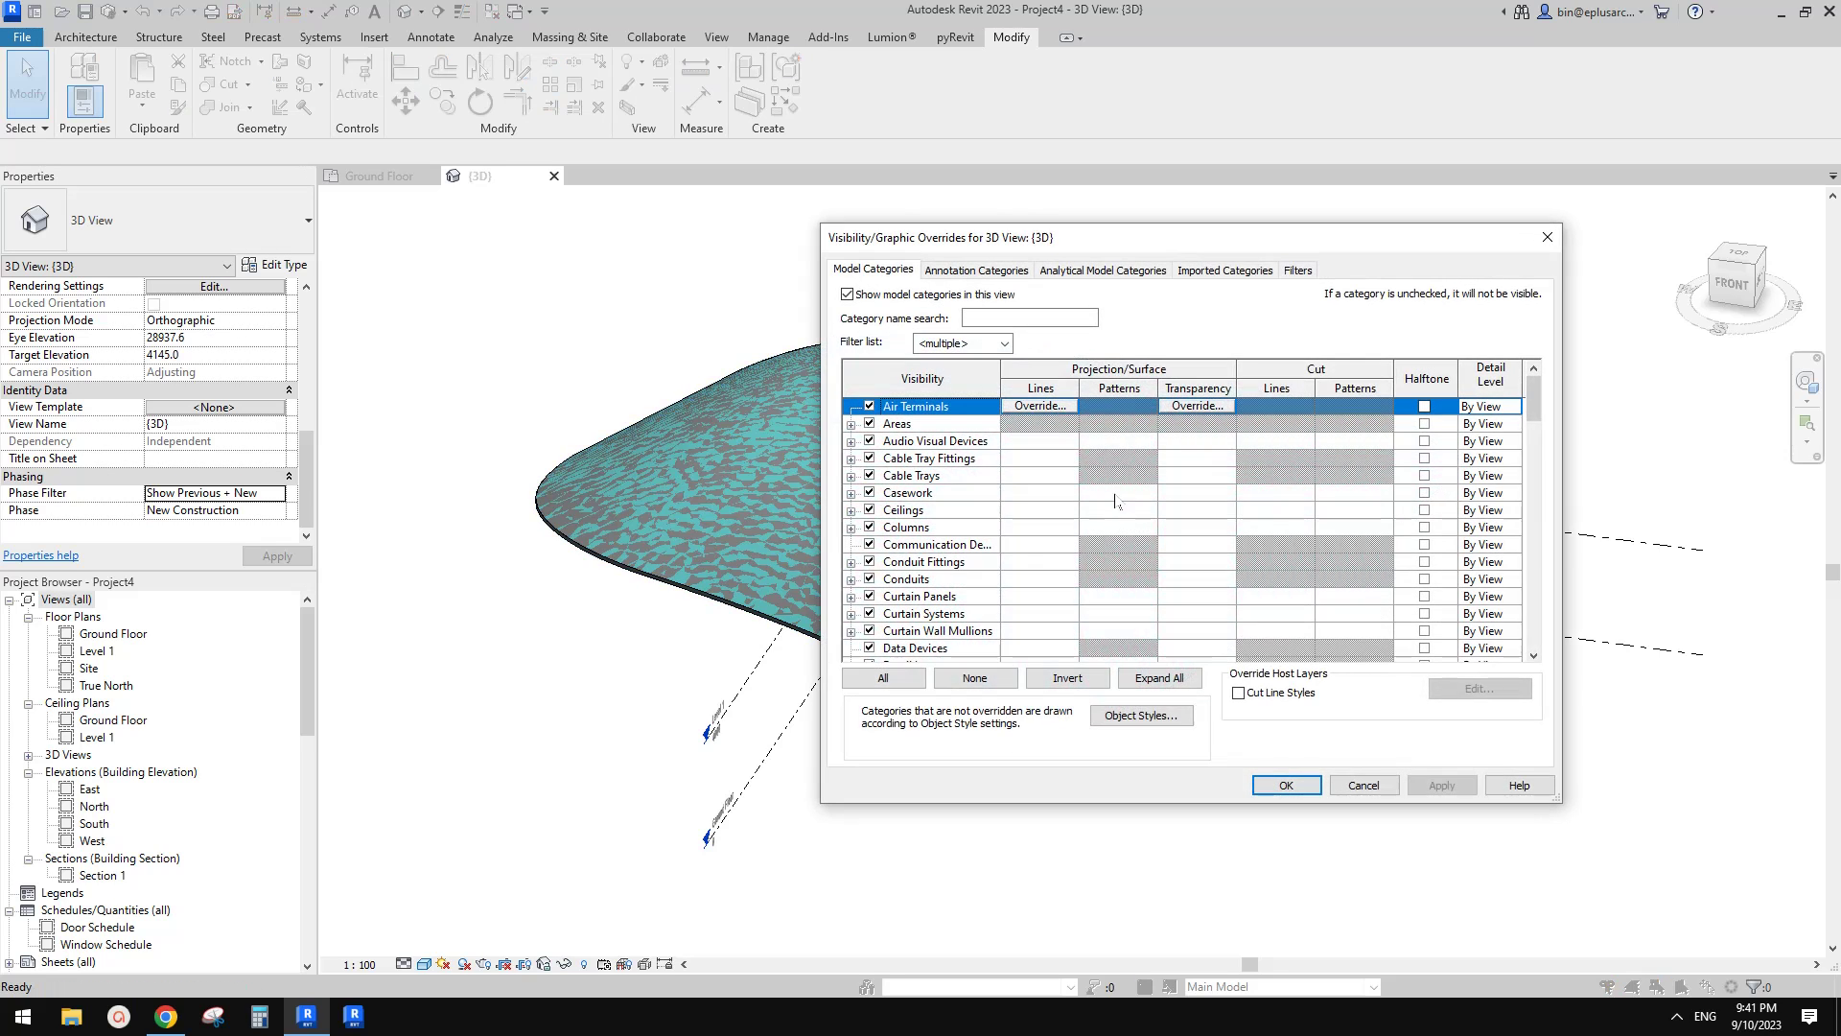
{"action": "left_click", "coordinate": [1204, 272]}
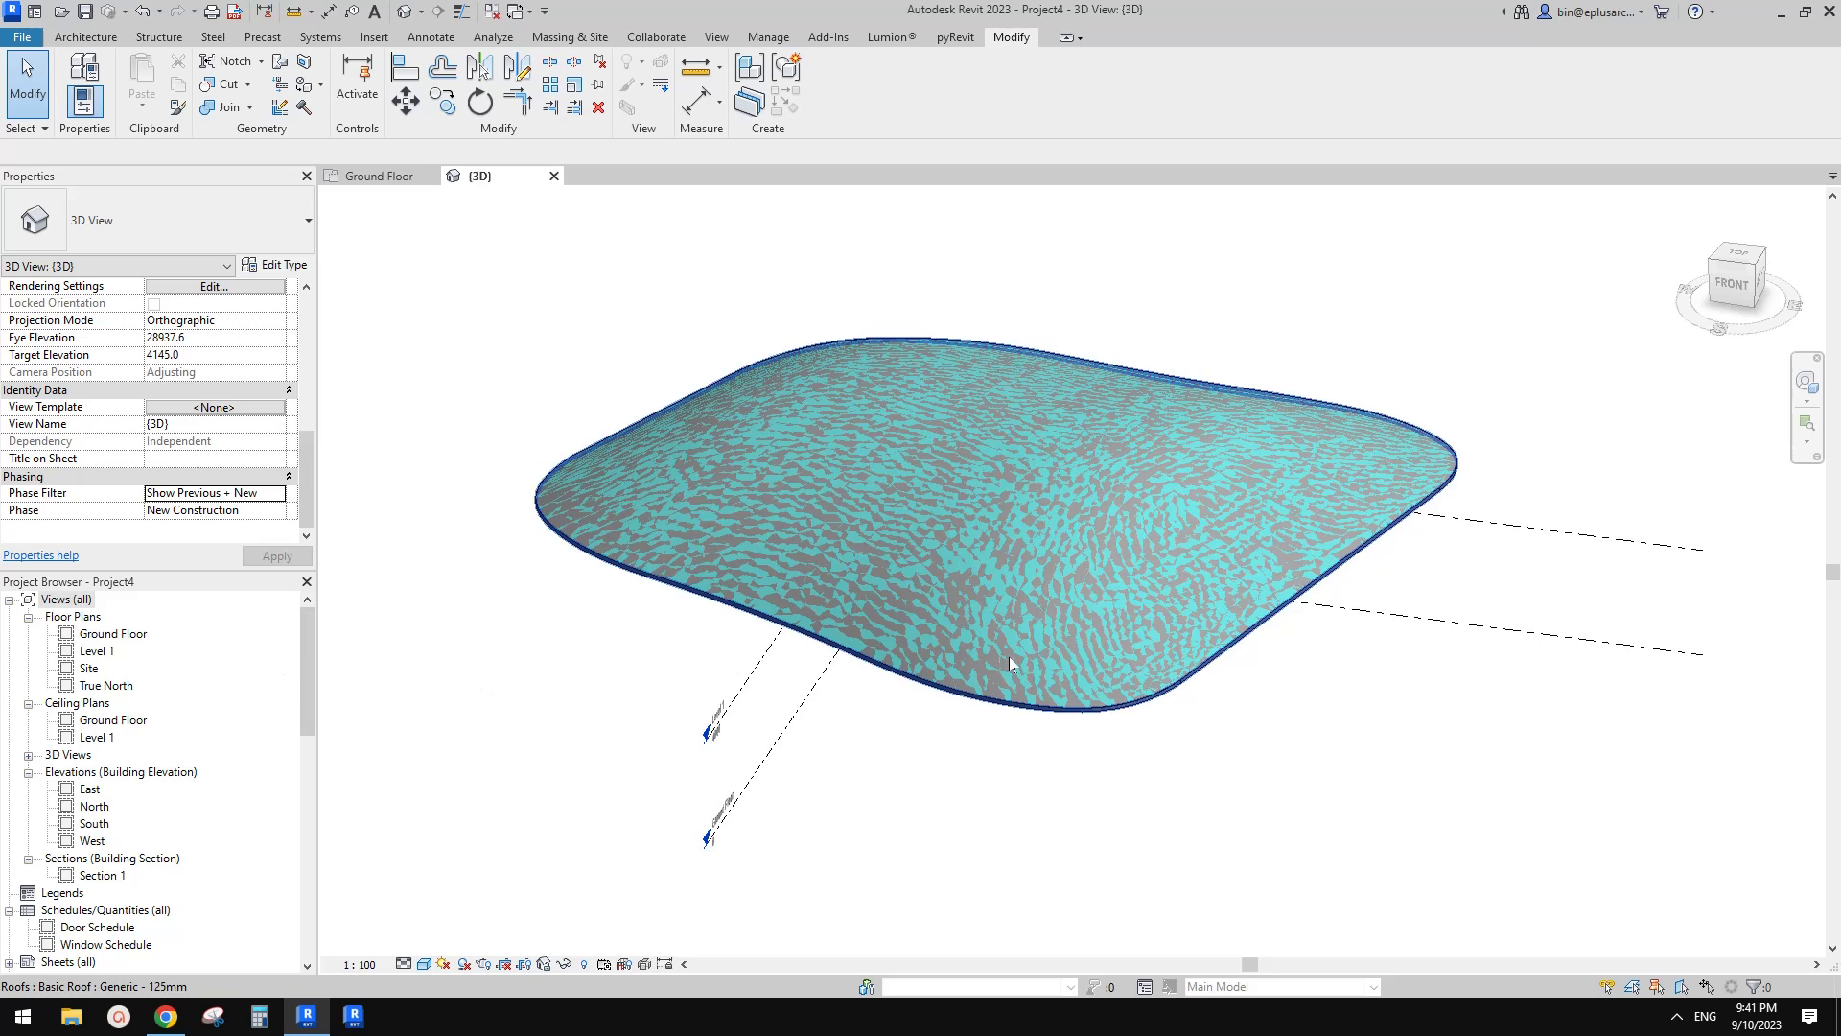
{"action": "key", "text": "v"}
{"action": "key", "text": "g"}
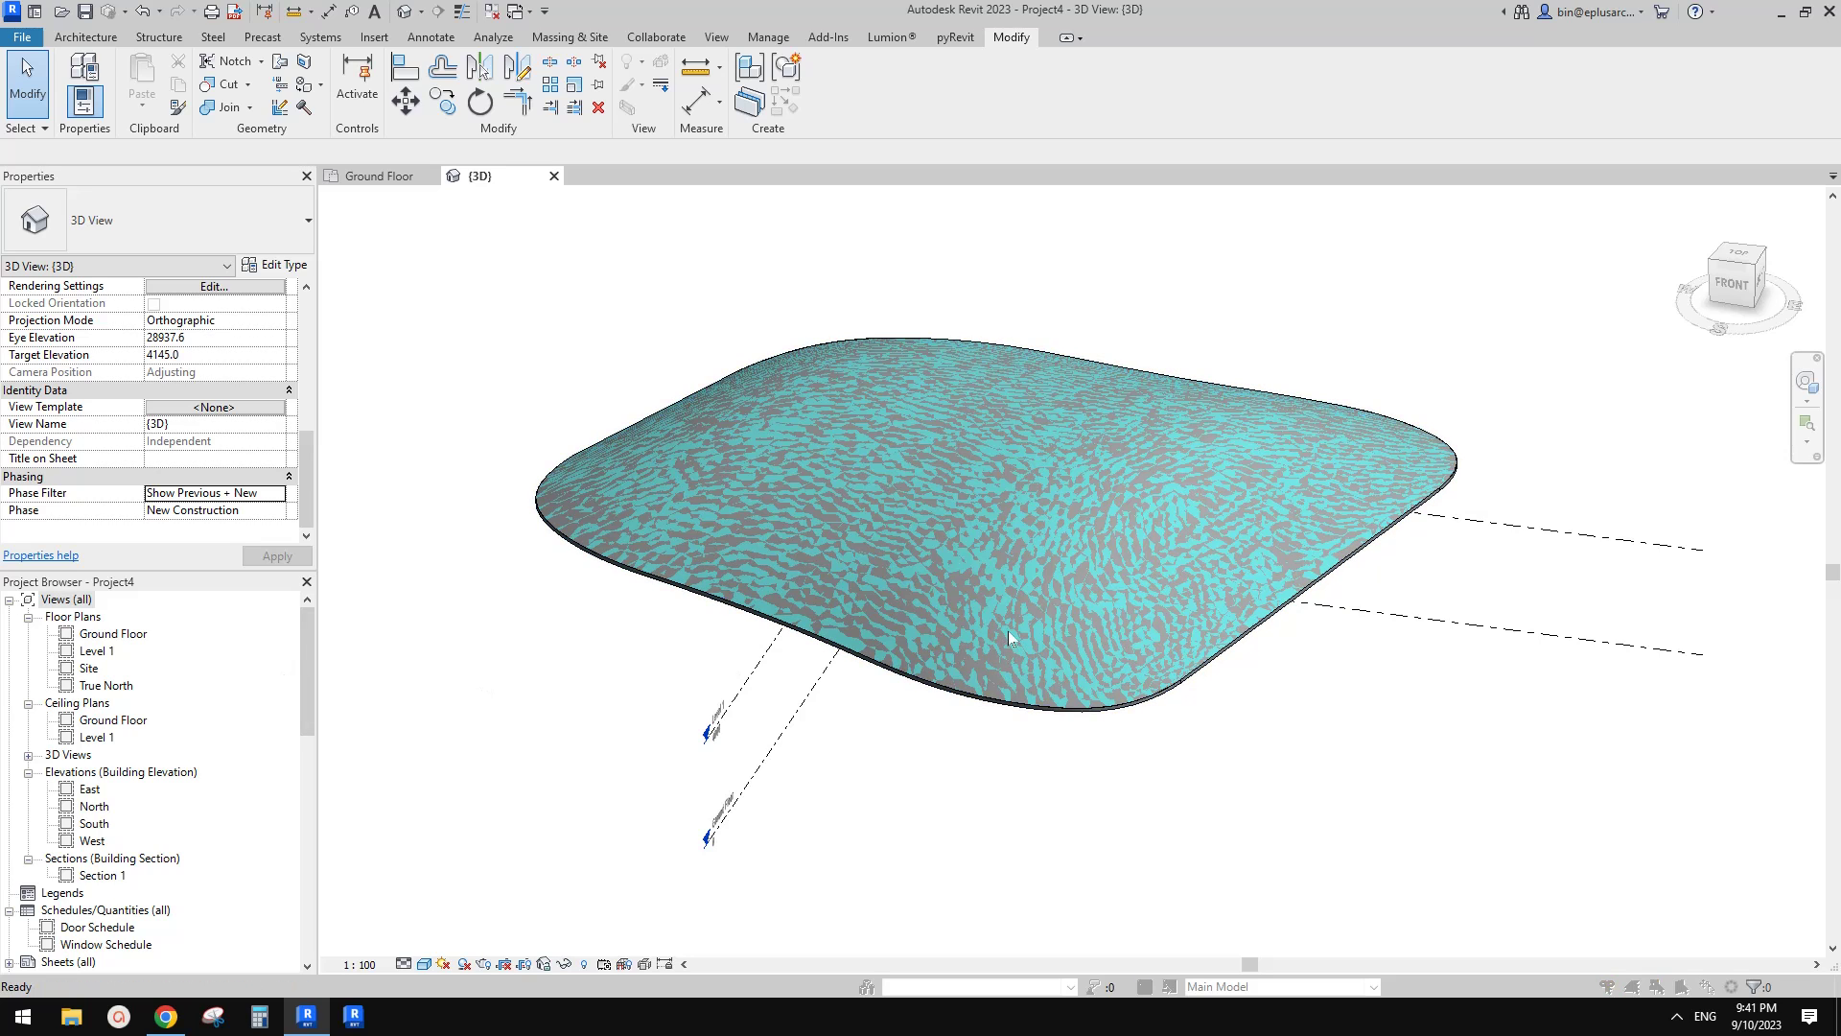
{"action": "left_click", "coordinate": [954, 530]}
{"action": "key", "text": "m"}
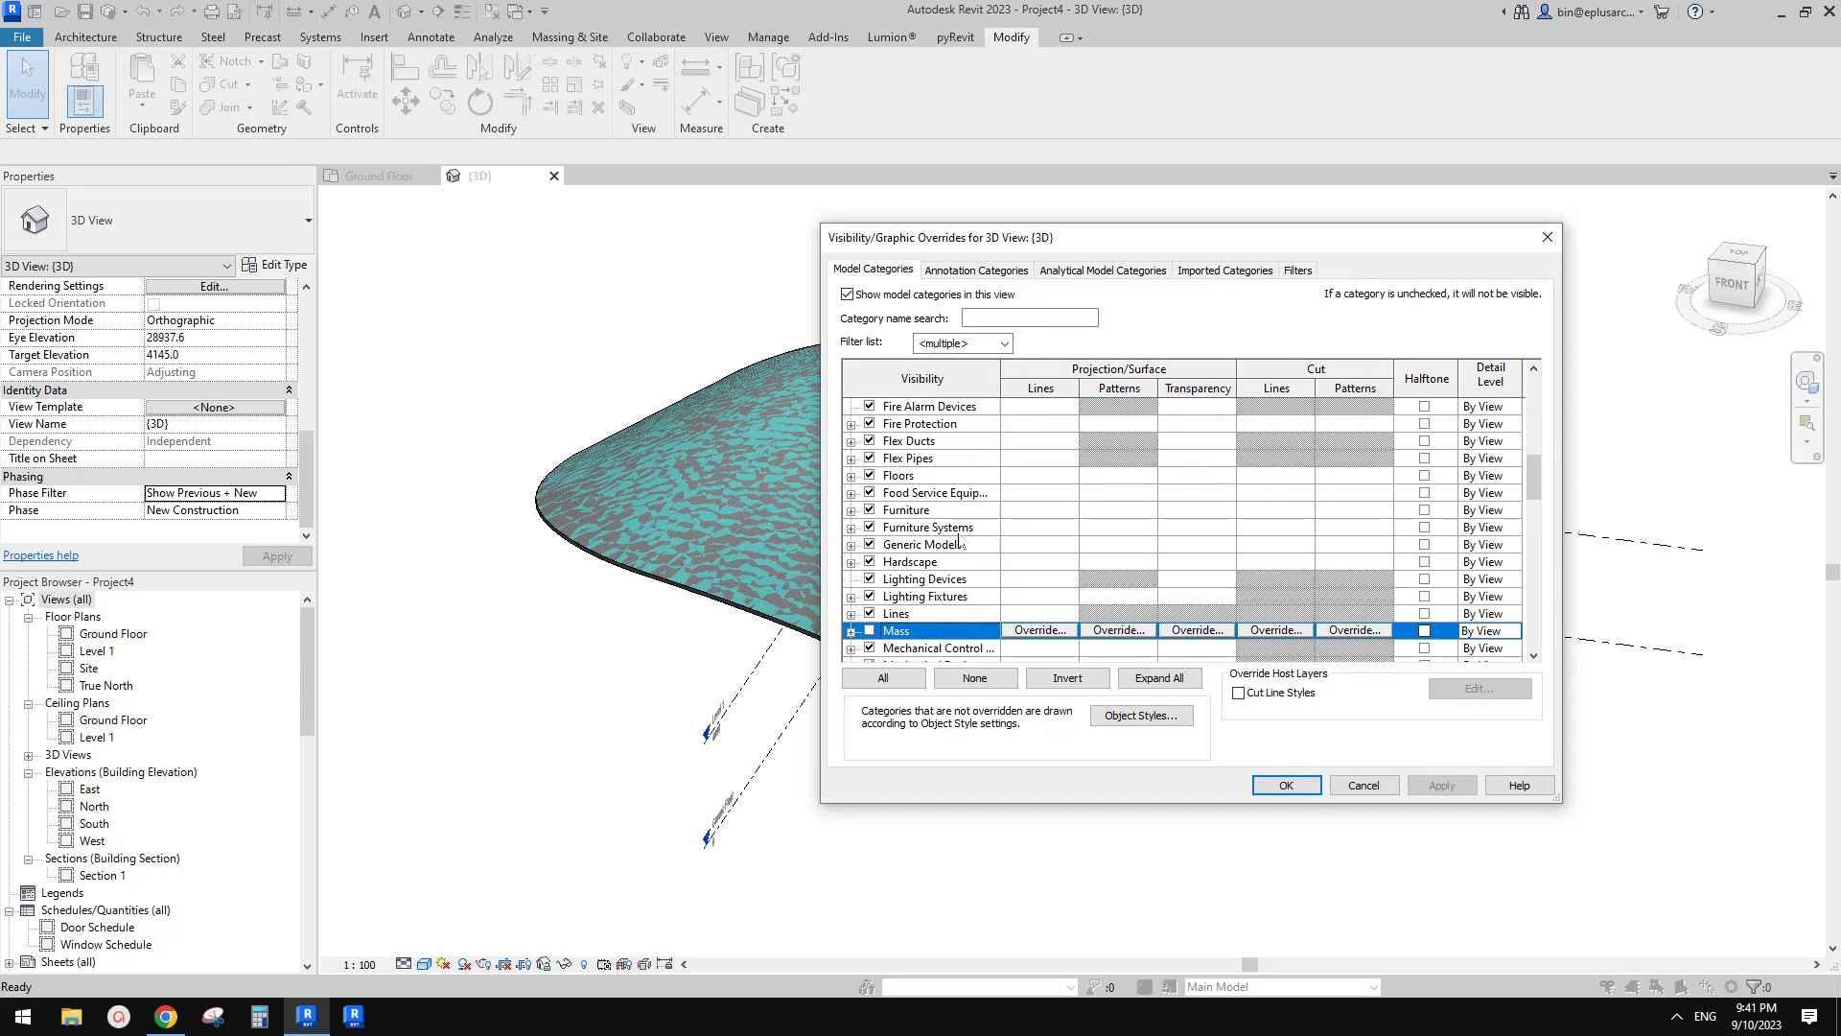
{"action": "scroll", "coordinate": [949, 579], "scroll_direction": "down", "scroll_amount": 1}
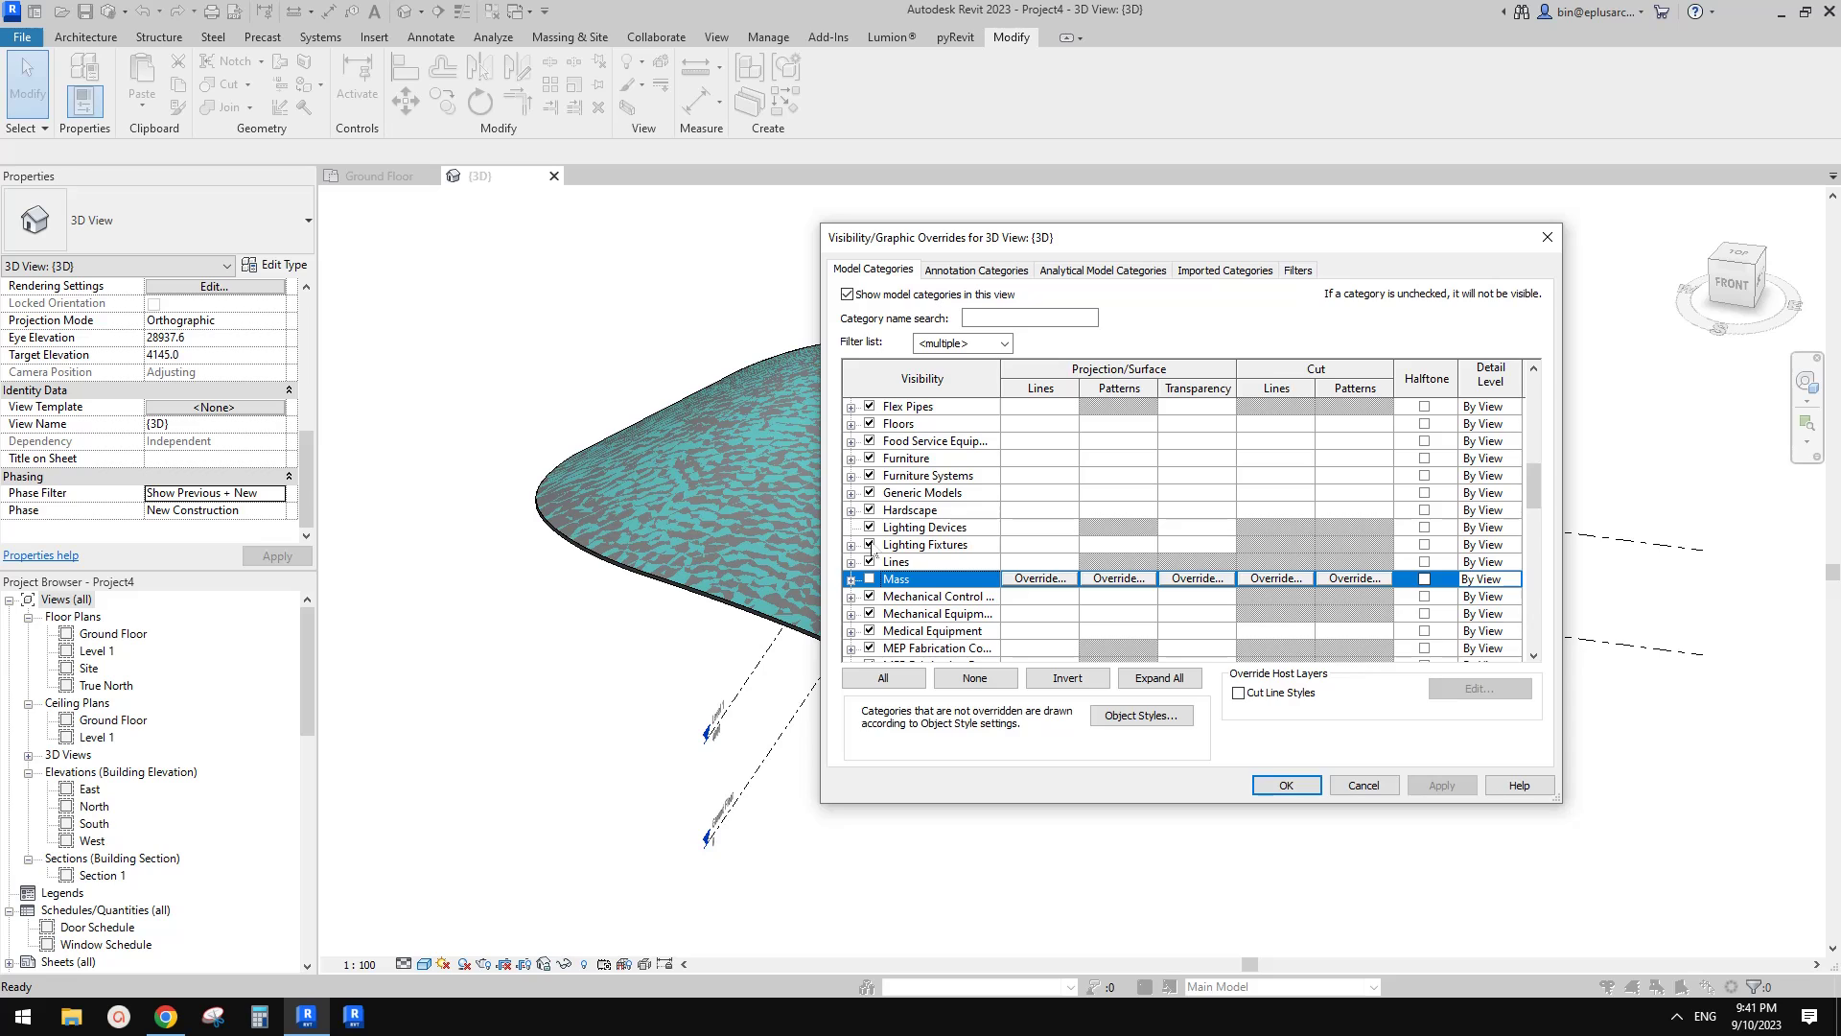
{"action": "key", "text": "Return"}
- Switch mass display to Show Mass by View Settings and select the 125 mm domed roof
{"action": "left_click", "coordinate": [570, 37]}
{"action": "left_click", "coordinate": [135, 103]}
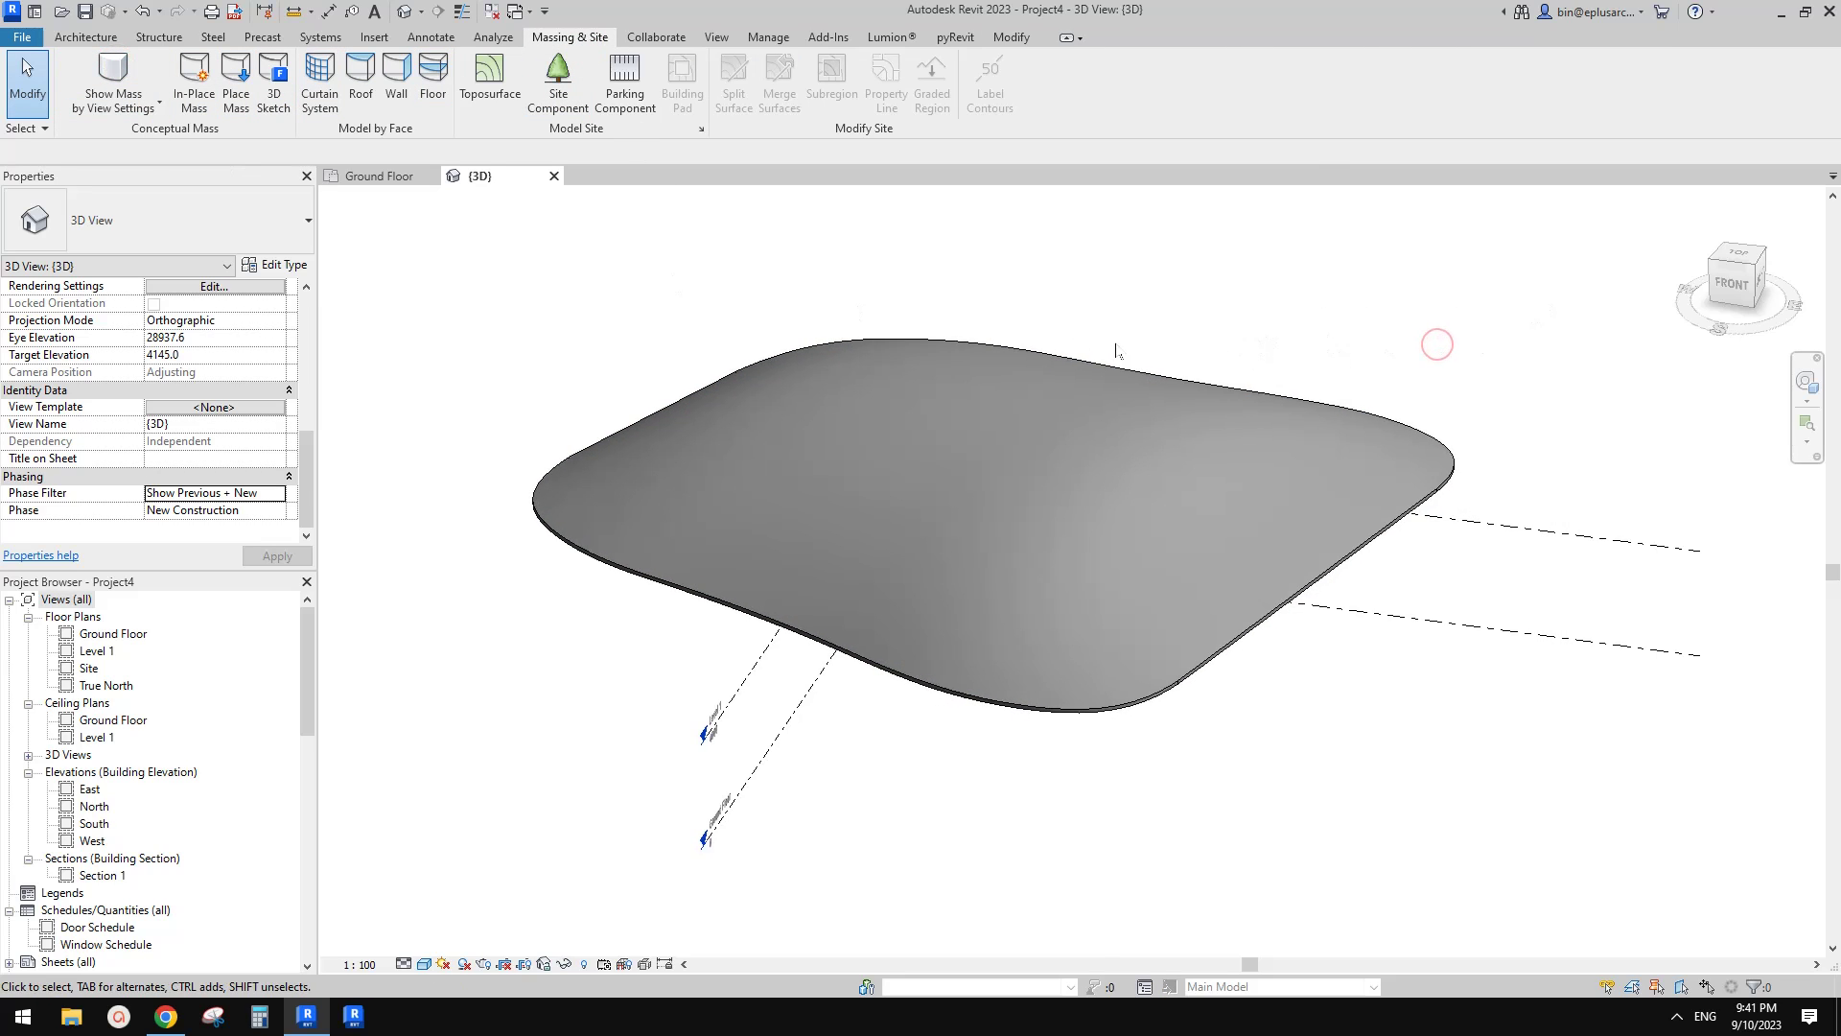
{"action": "left_click", "coordinate": [1171, 498]}
{"action": "middle_click_drag", "start_coordinate": [1171, 497], "coordinate": [1099, 566], "text": "shift"}
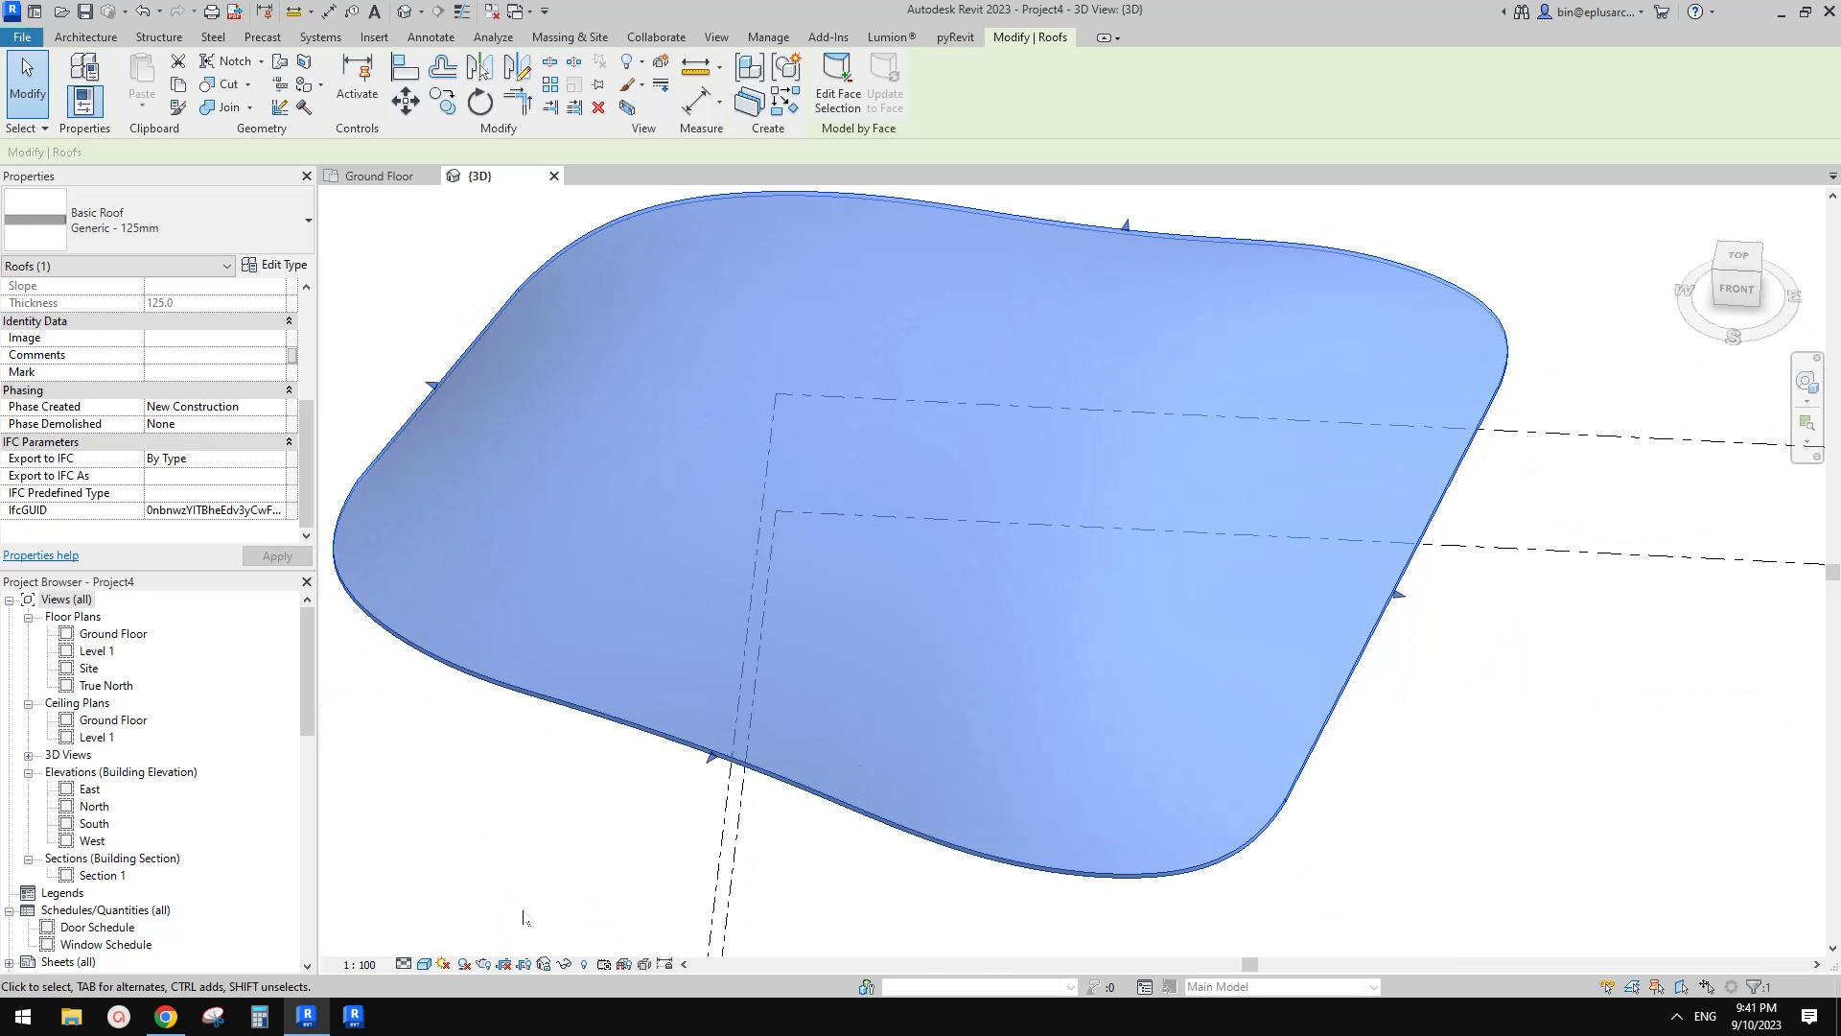
- Compare the domed roof with the thatched roof's top-view reference image in the Google Docs document, returning to Revit
{"action": "left_click", "coordinate": [166, 1018]}
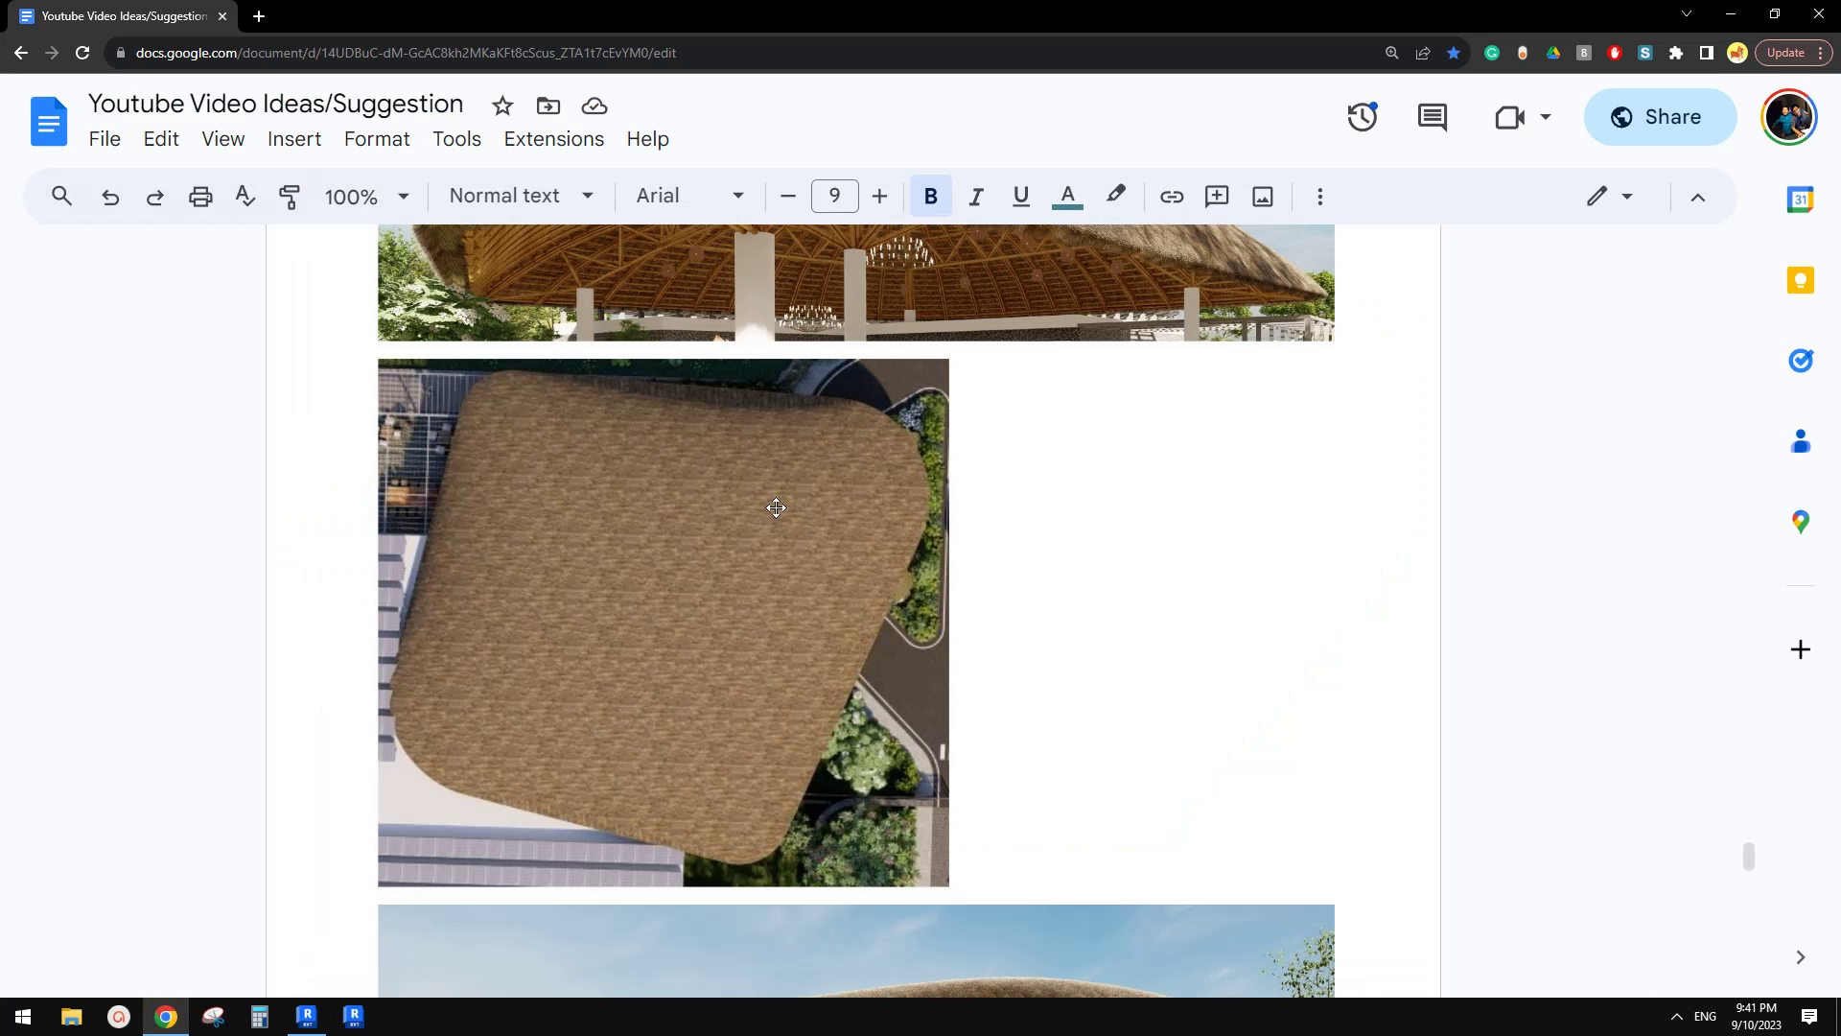
{"action": "left_click", "coordinate": [307, 1016]}
{"action": "middle_click_drag", "start_coordinate": [968, 636], "coordinate": [949, 676], "text": "shift"}
{"action": "scroll", "coordinate": [949, 676], "scroll_direction": "down", "scroll_amount": 1}
{"action": "mouse_move", "coordinate": [948, 676]}
{"action": "middle_mouse_down"}
{"action": "mouse_move", "coordinate": [950, 699]}
{"action": "mouse_move", "coordinate": [943, 684]}
{"action": "middle_mouse_up"}
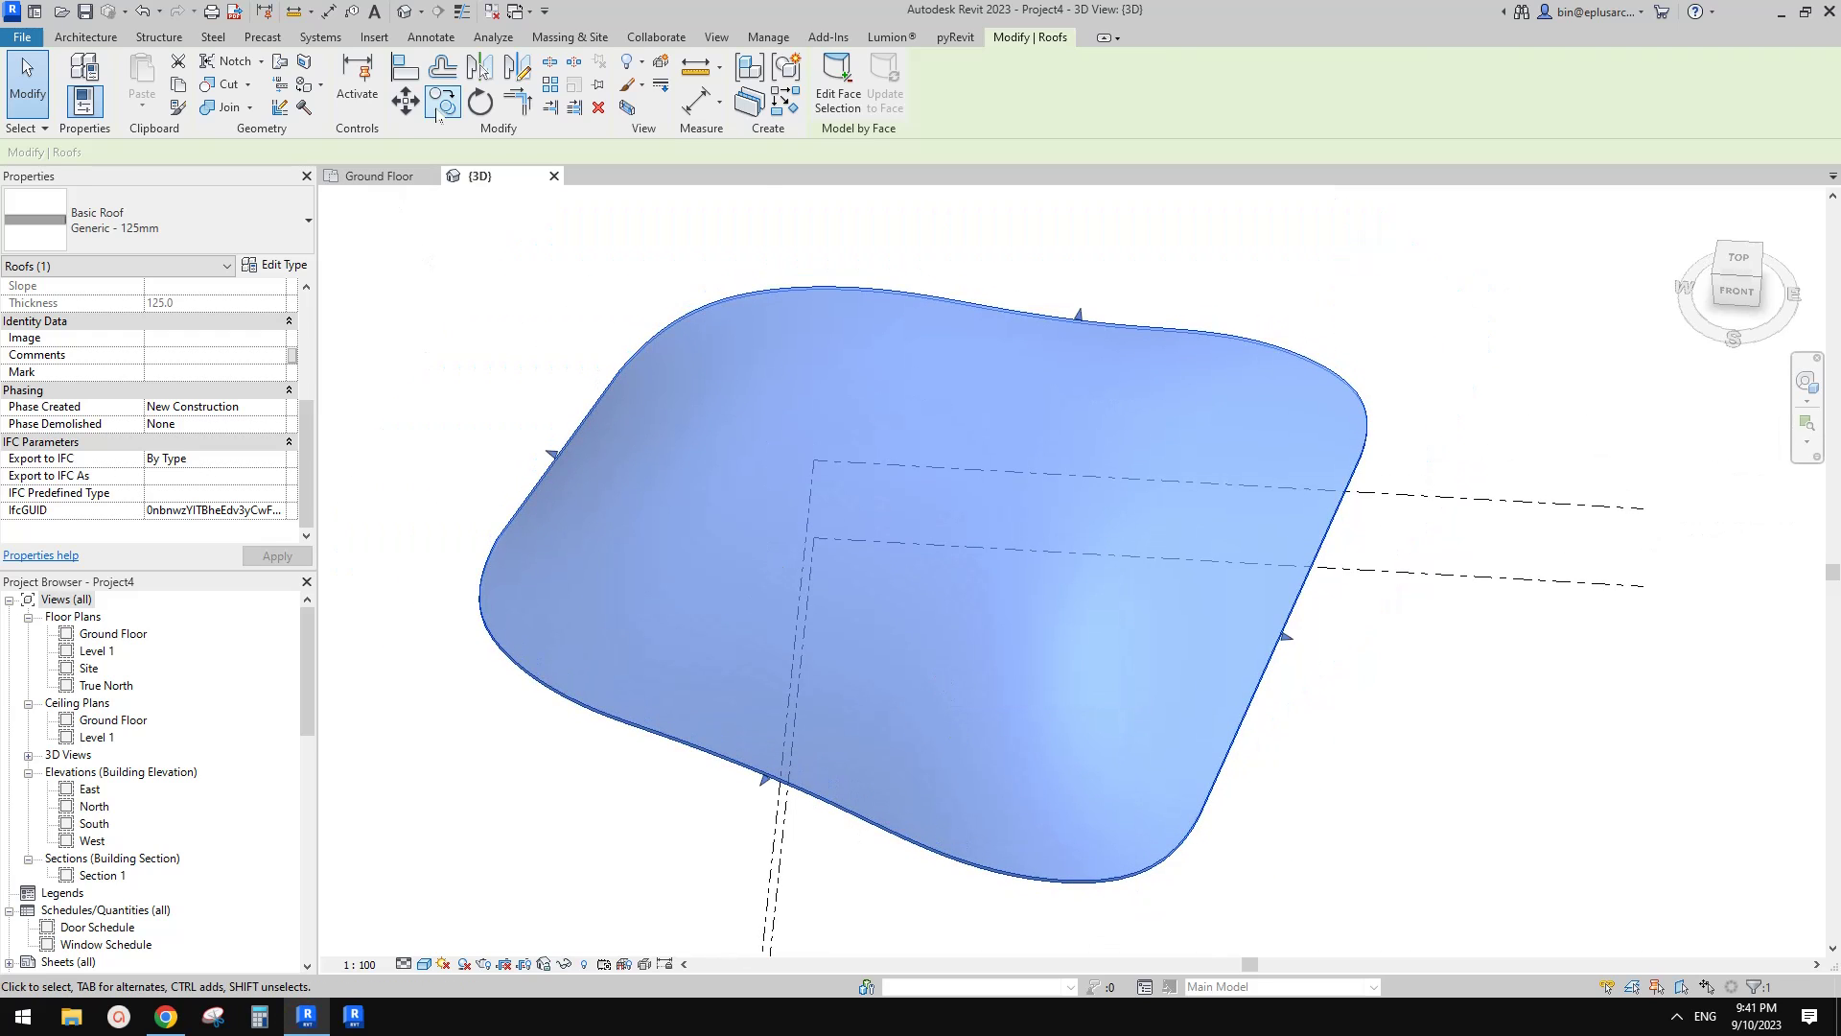
- Switch mass display to Show Mass Form and Floors and examine the mass along the domed roof's rounded edge
{"action": "left_click", "coordinate": [554, 39]}
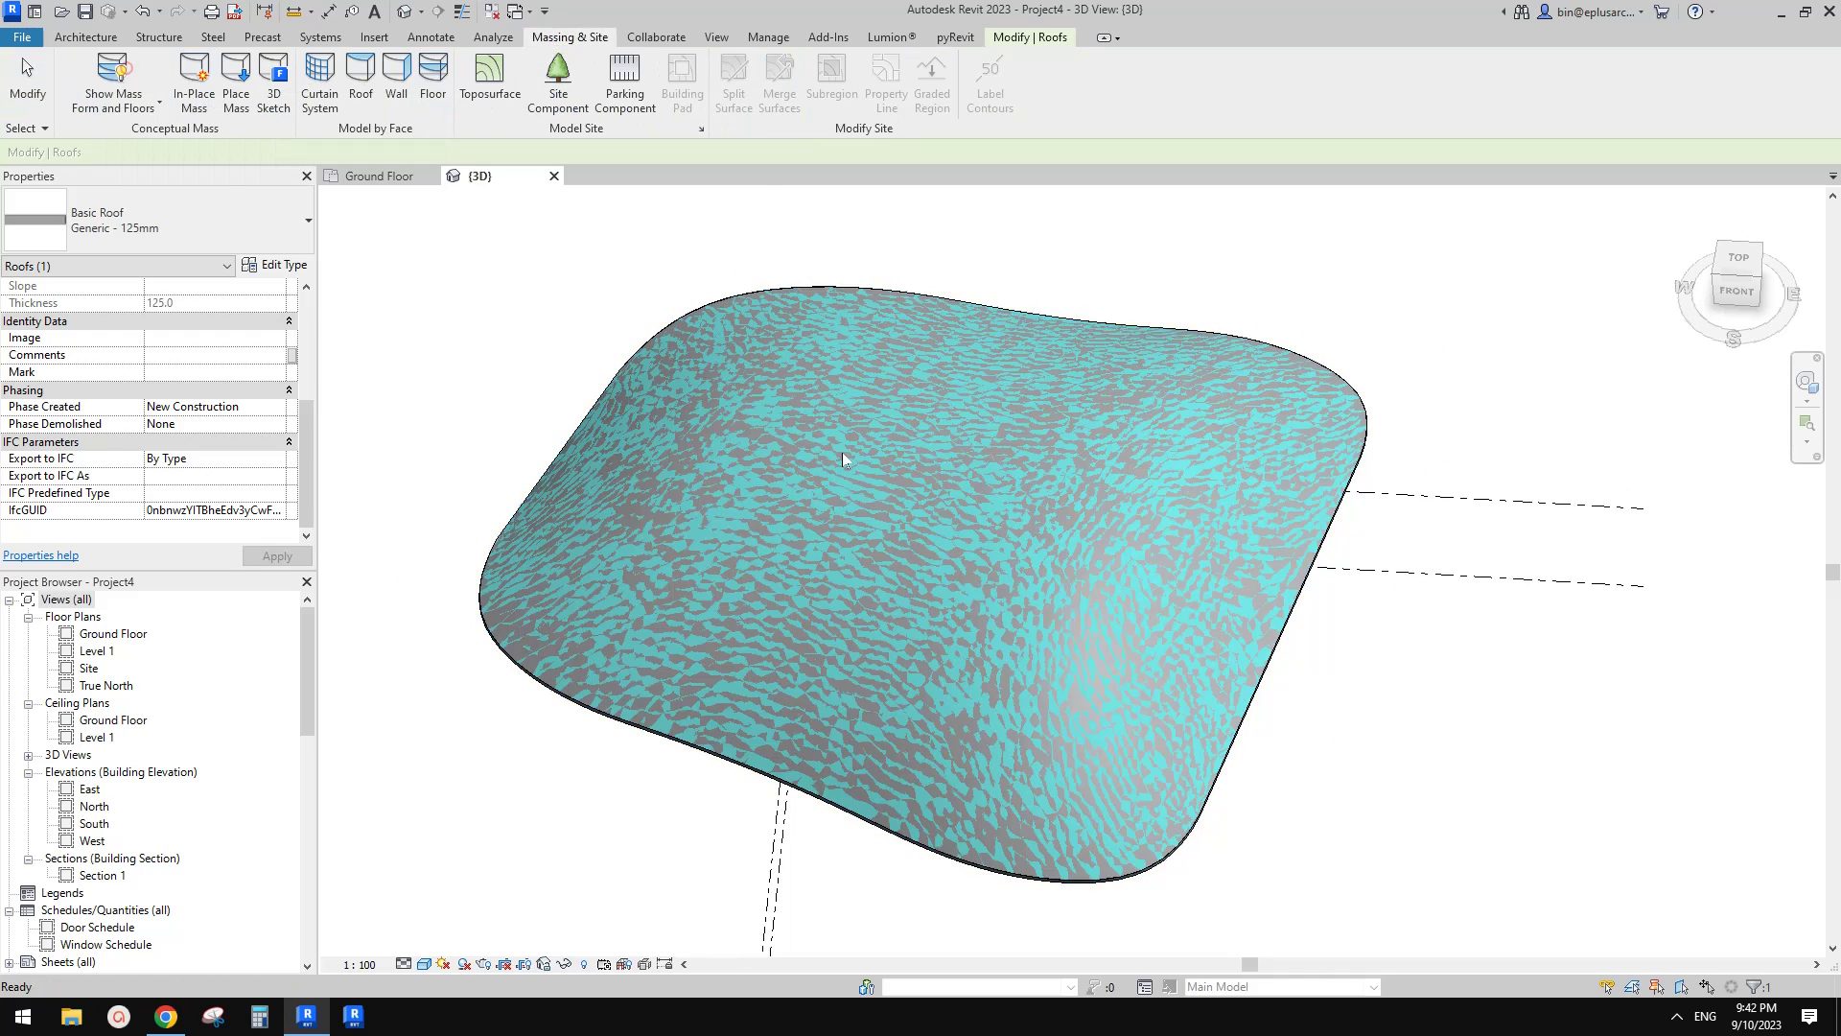
{"action": "middle_click_drag", "start_coordinate": [842, 451], "coordinate": [1381, 579], "text": "shift"}
{"action": "scroll", "coordinate": [1027, 748], "scroll_direction": "up", "scroll_amount": 1}
{"action": "scroll", "coordinate": [1044, 699], "scroll_direction": "down", "scroll_amount": 1}
{"action": "key", "text": "Escape"}
{"action": "left_click", "coordinate": [277, 493]}
{"action": "left_click", "coordinate": [191, 510]}
{"action": "scroll", "coordinate": [1044, 729], "scroll_direction": "up", "scroll_amount": 2}
{"action": "left_click", "coordinate": [1024, 775]}
{"action": "middle_click_drag", "start_coordinate": [1528, 404], "coordinate": [1268, 417]}
{"action": "key", "text": "Escape"}
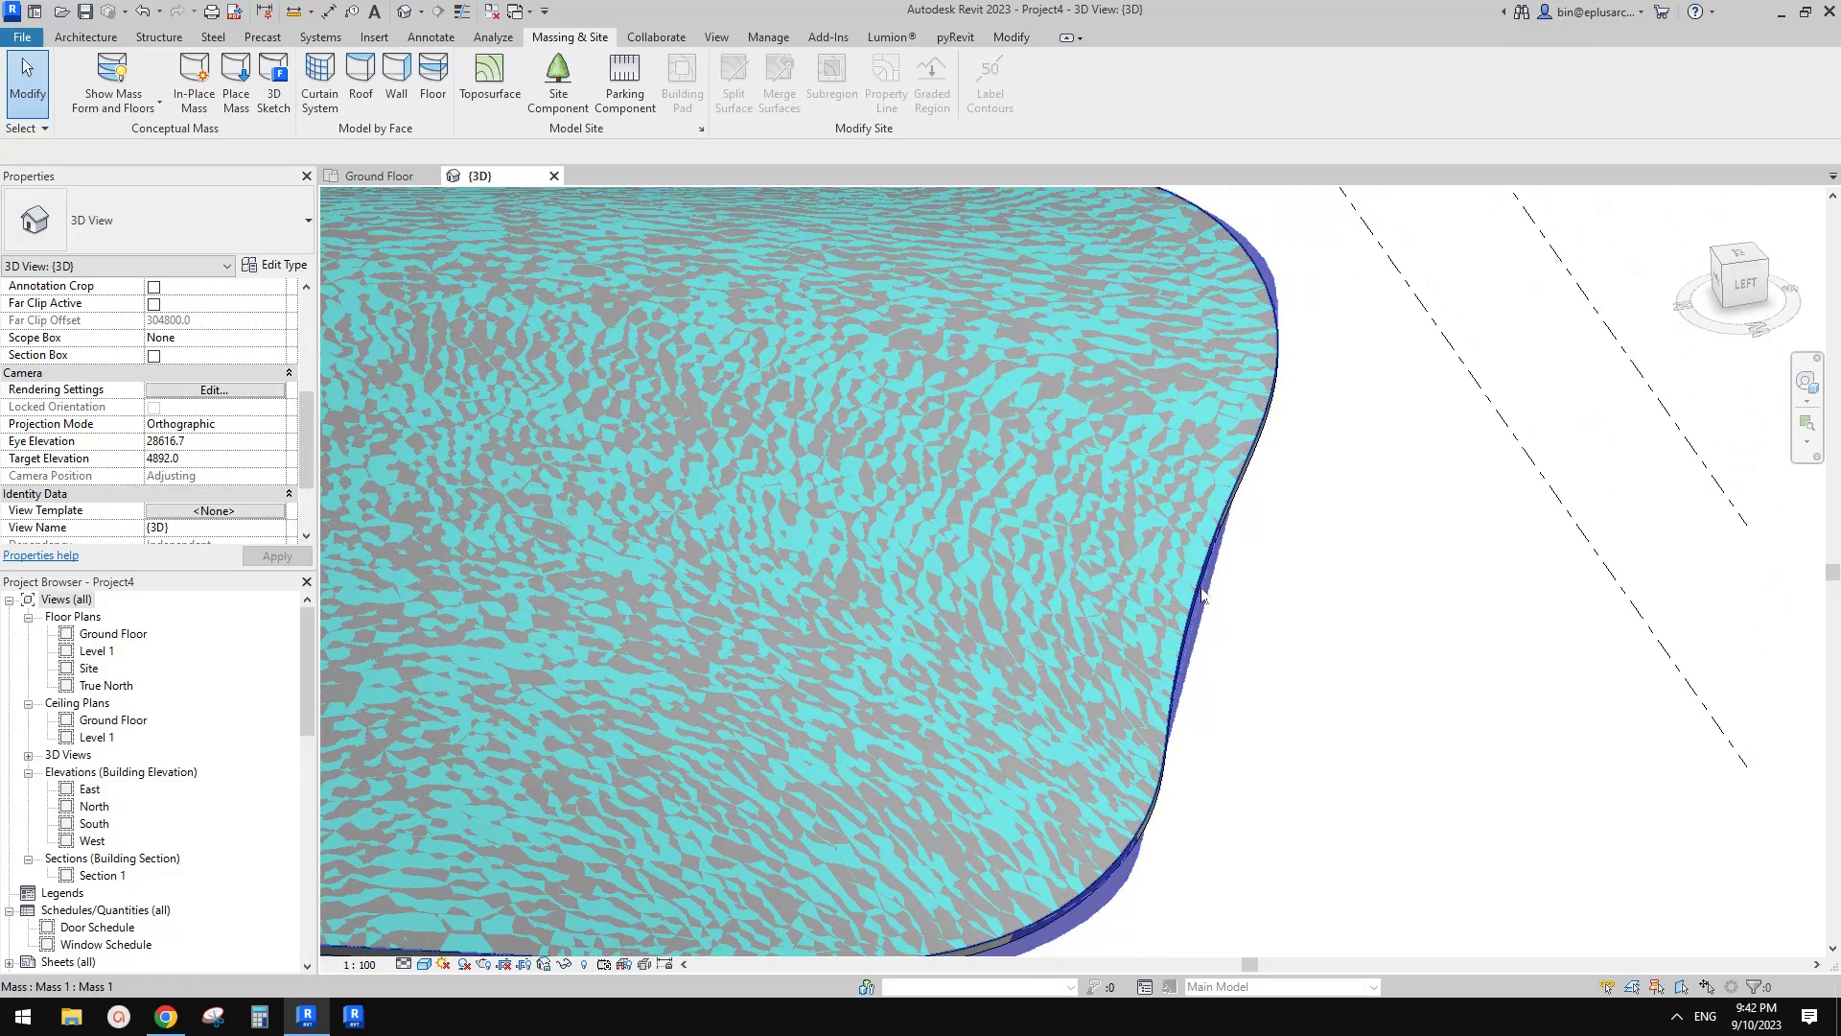
- Select the mass beneath the domed roof and open it for in-place editing
{"action": "left_click", "coordinate": [1272, 329]}
{"action": "middle_click_drag", "start_coordinate": [1272, 329], "coordinate": [1219, 499], "text": "shift"}
{"action": "left_click", "coordinate": [1216, 468]}
{"action": "key", "text": "Tab"}
{"action": "left_click", "coordinate": [1219, 494]}
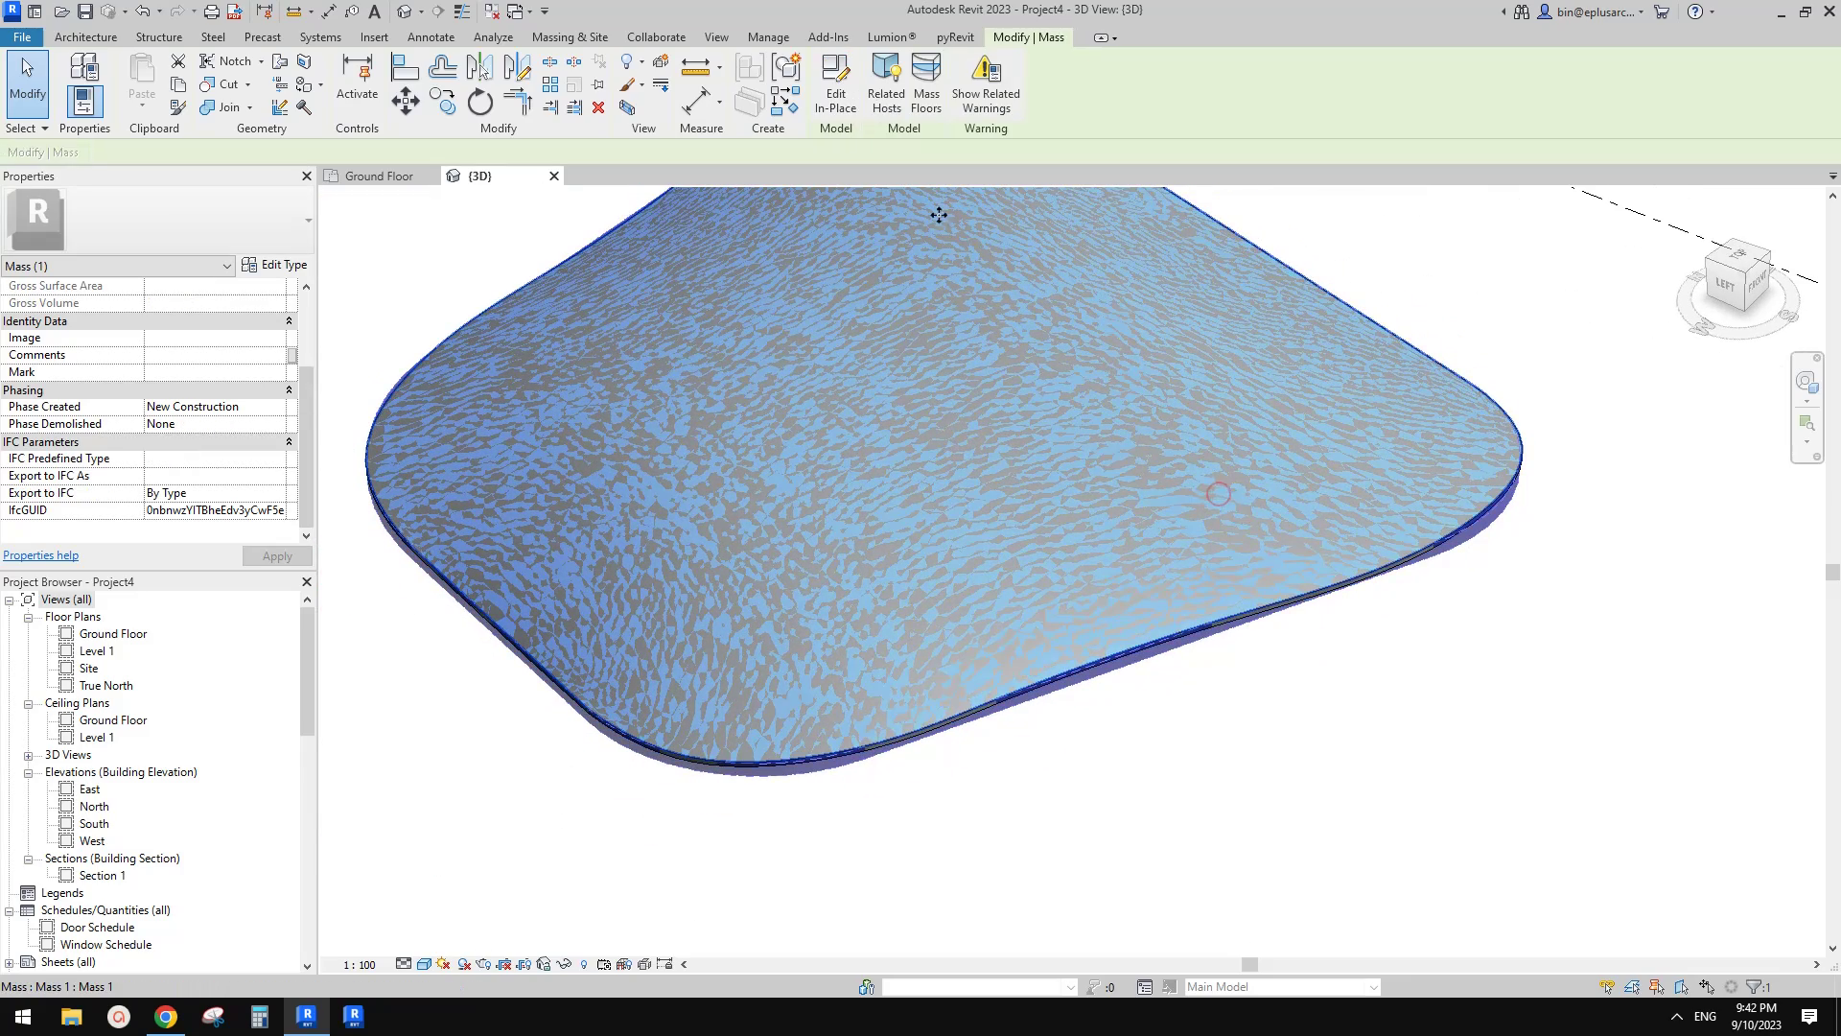
{"action": "left_click", "coordinate": [835, 86]}
{"action": "middle_click_drag", "start_coordinate": [1231, 551], "coordinate": [869, 656], "text": "shift"}
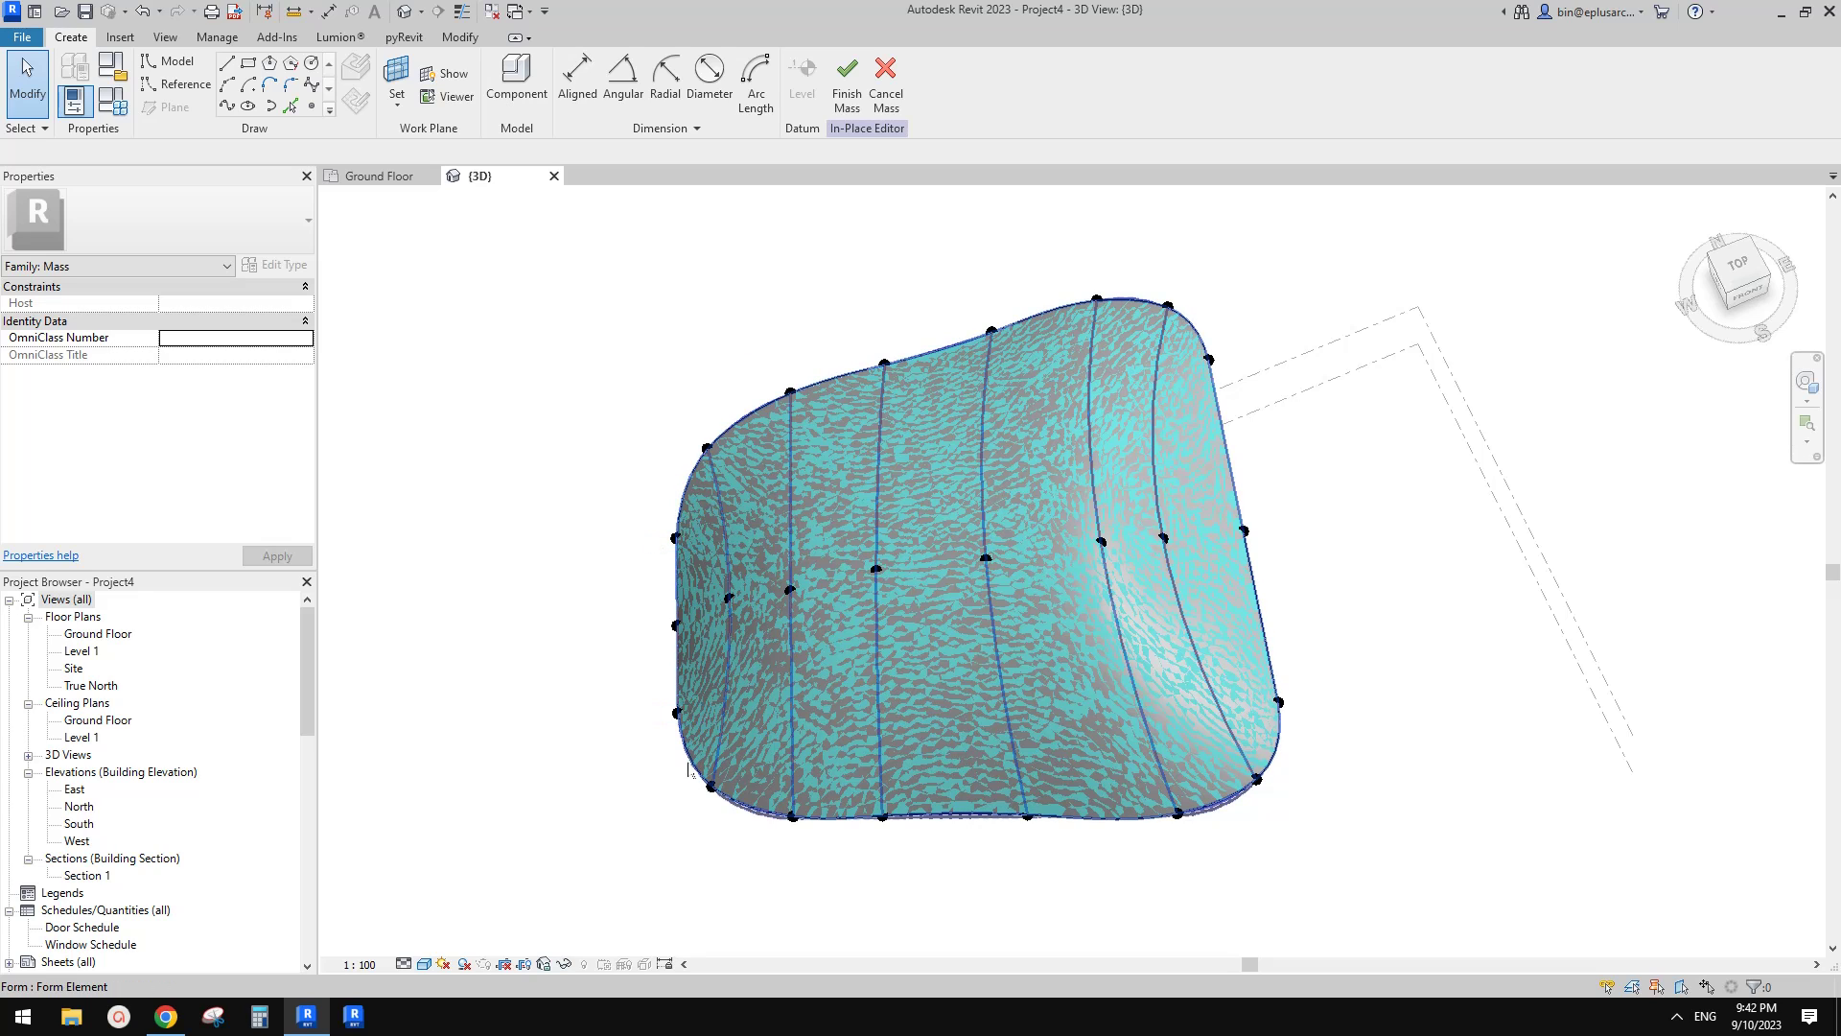
- Examine the mass form's profile curves and edge points against the roof from above and from the side
{"action": "scroll", "coordinate": [729, 521], "scroll_direction": "up", "scroll_amount": 2}
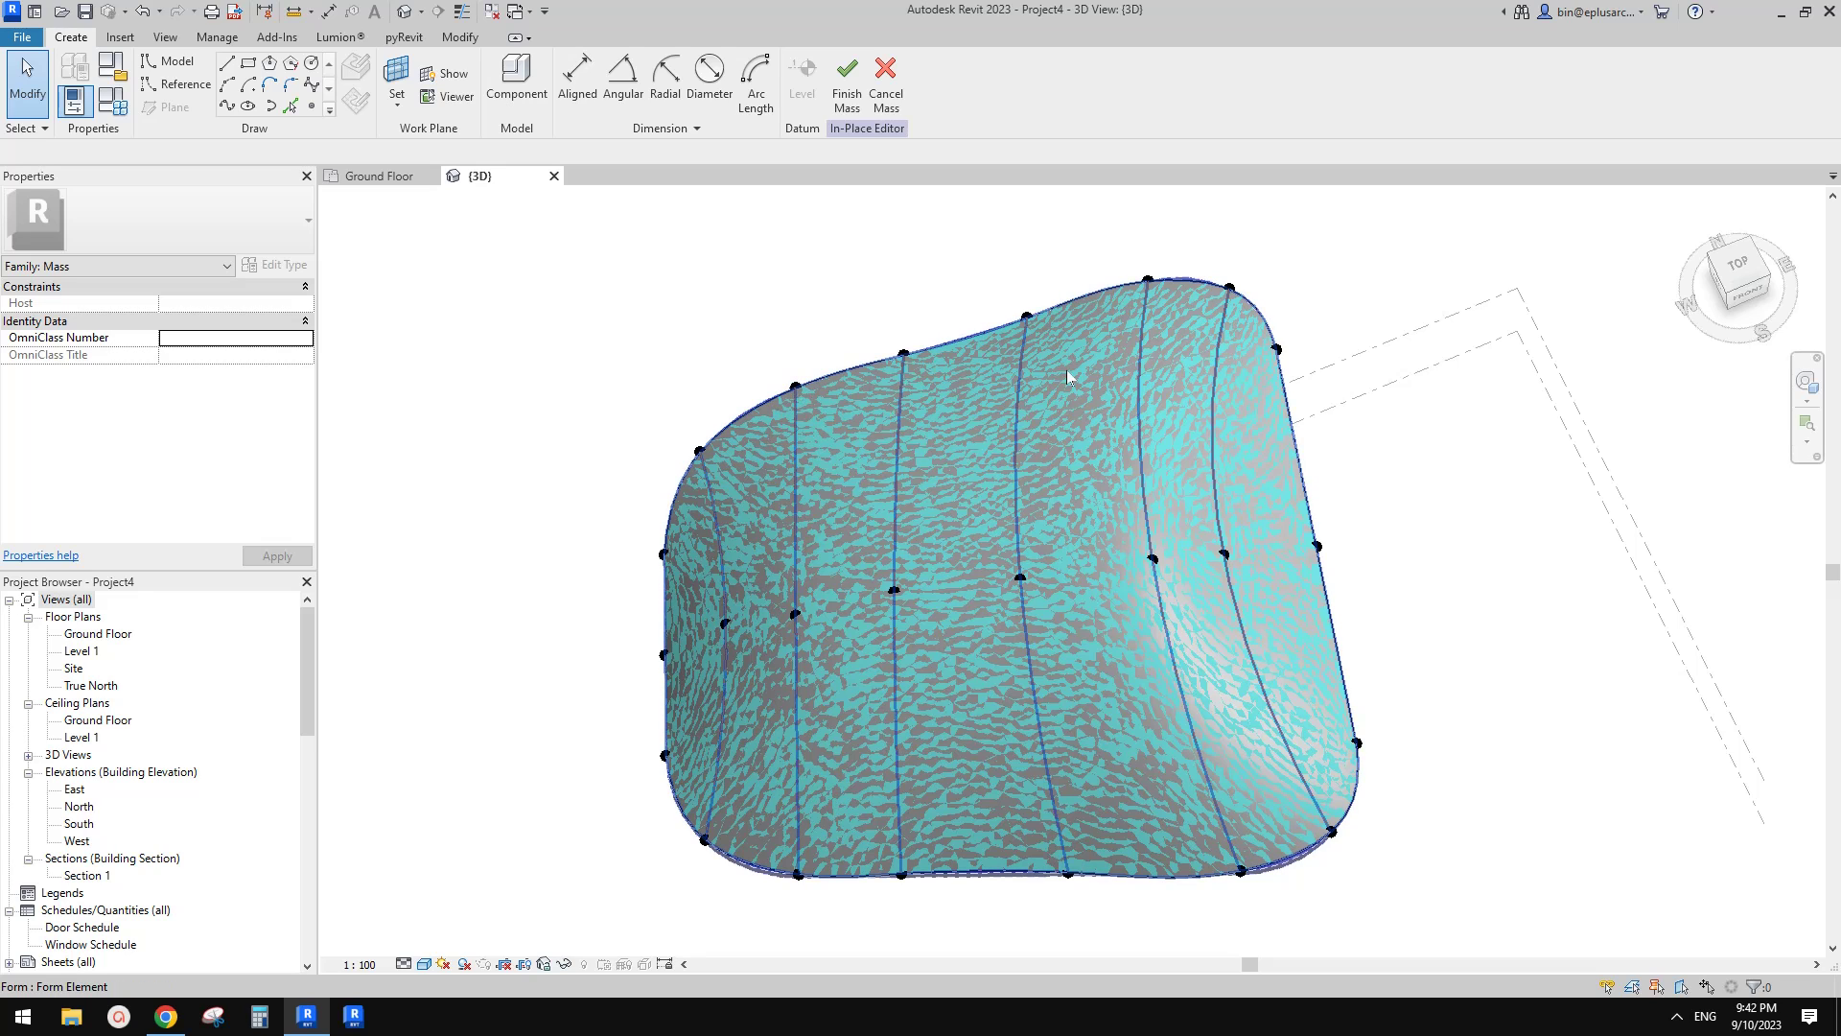
{"action": "middle_click_drag", "start_coordinate": [1121, 461], "coordinate": [1122, 465]}
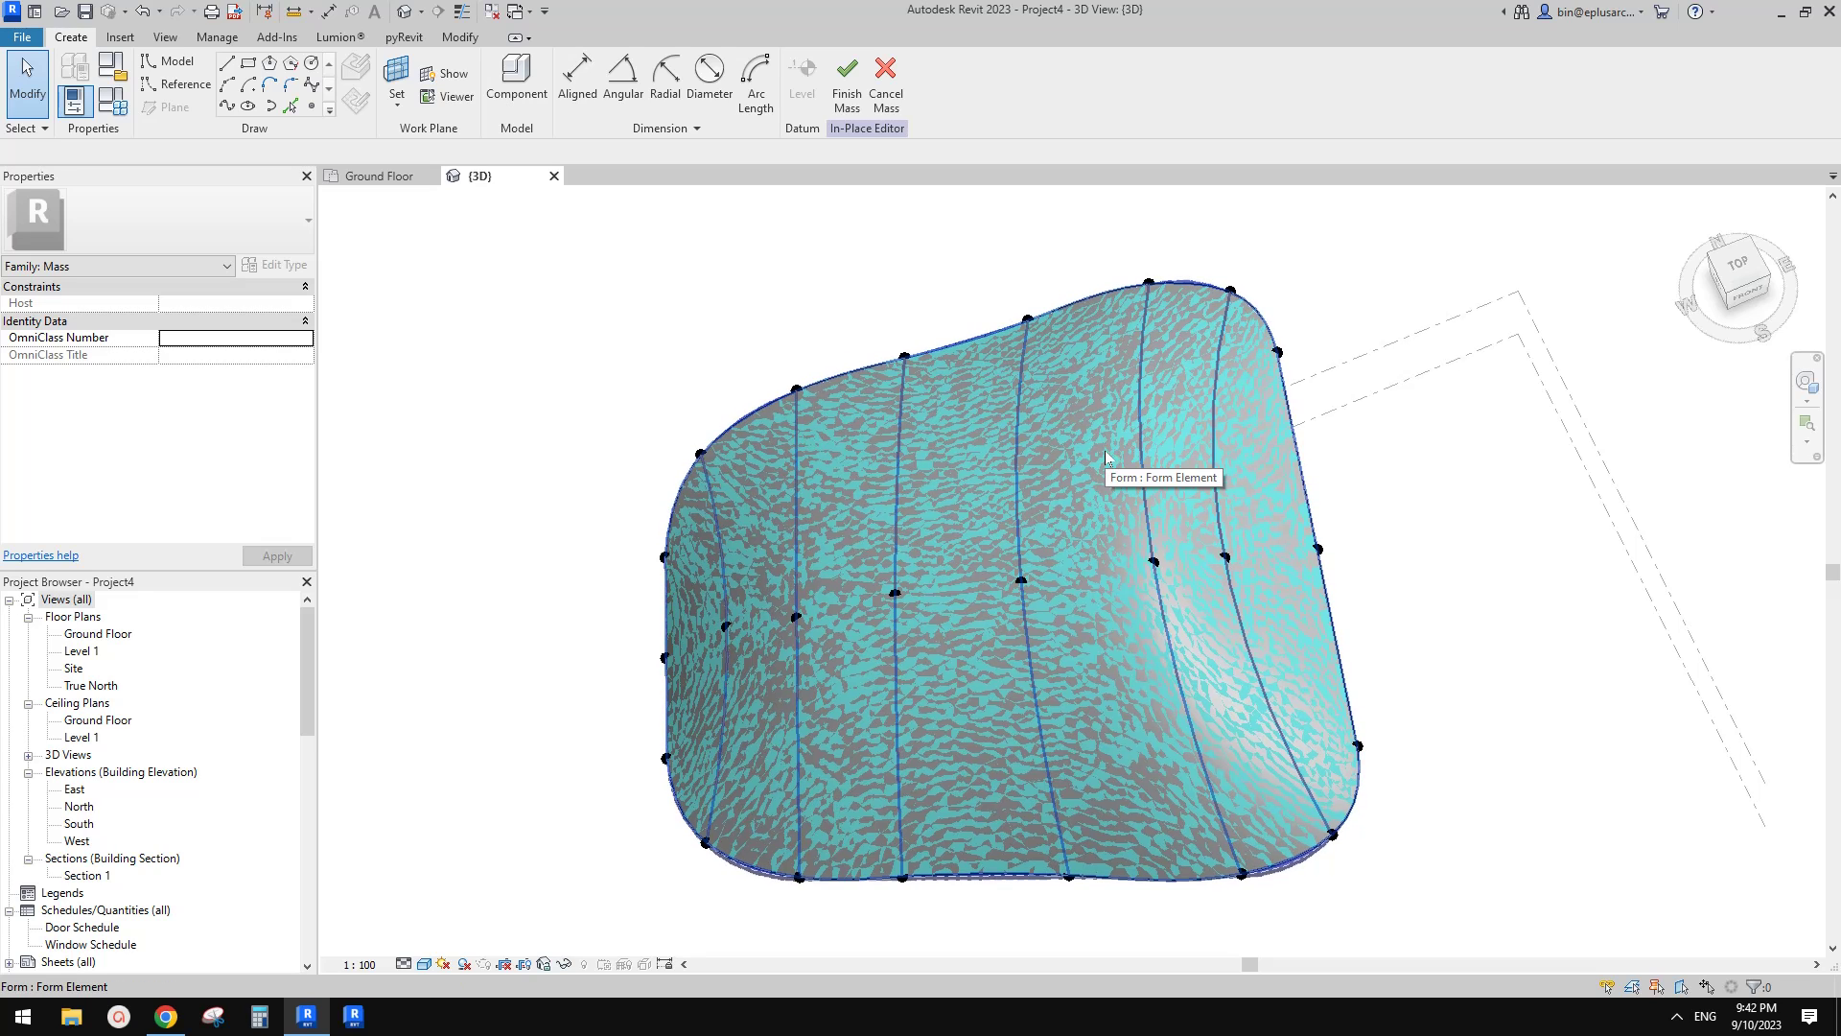
{"action": "scroll", "coordinate": [1069, 716], "scroll_direction": "down", "scroll_amount": 1}
{"action": "middle_click_drag", "start_coordinate": [1081, 716], "coordinate": [1102, 757], "text": "shift"}
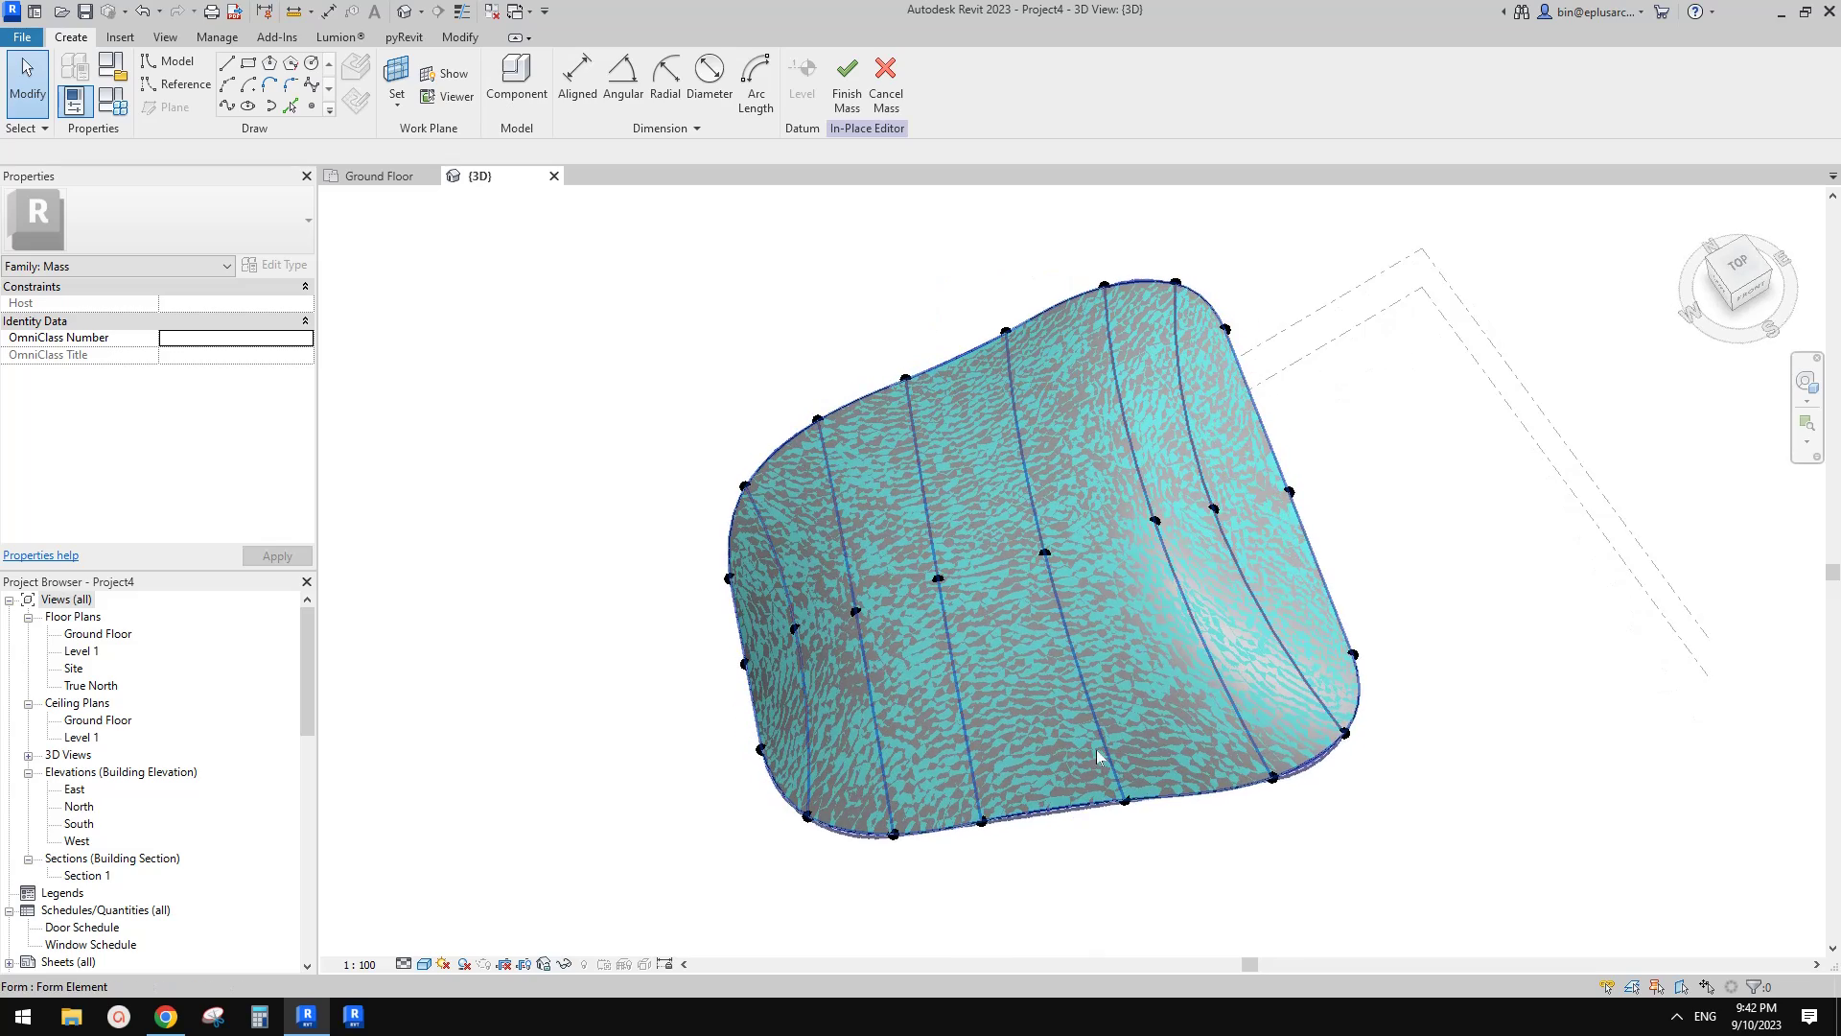
{"action": "scroll", "coordinate": [1048, 820], "scroll_direction": "up", "scroll_amount": 3}
{"action": "middle_click_drag", "start_coordinate": [1047, 820], "coordinate": [1111, 818], "text": "shift"}
{"action": "scroll", "coordinate": [1120, 810], "scroll_direction": "up", "scroll_amount": 2}
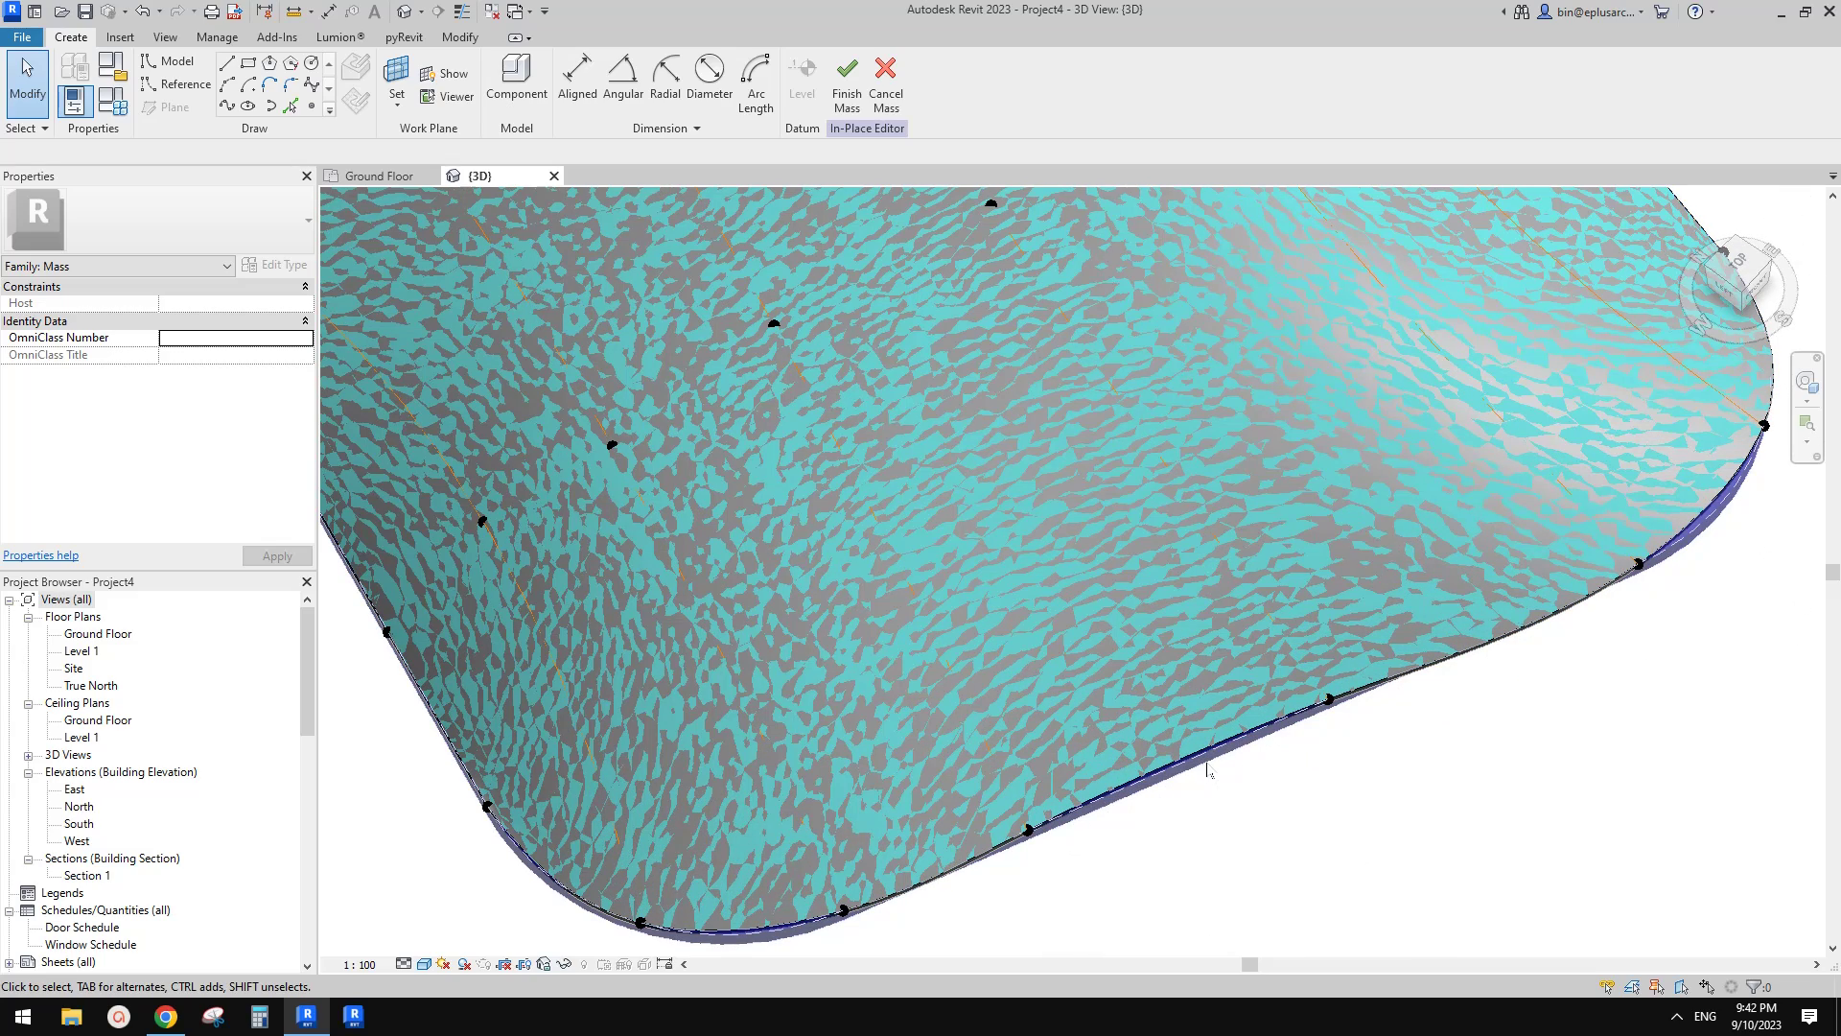
{"action": "scroll", "coordinate": [1215, 762], "scroll_direction": "down", "scroll_amount": 4}
{"action": "middle_click_drag", "start_coordinate": [1185, 537], "coordinate": [1223, 453], "text": "shift"}
{"action": "scroll", "coordinate": [1224, 457], "scroll_direction": "up", "scroll_amount": 3}
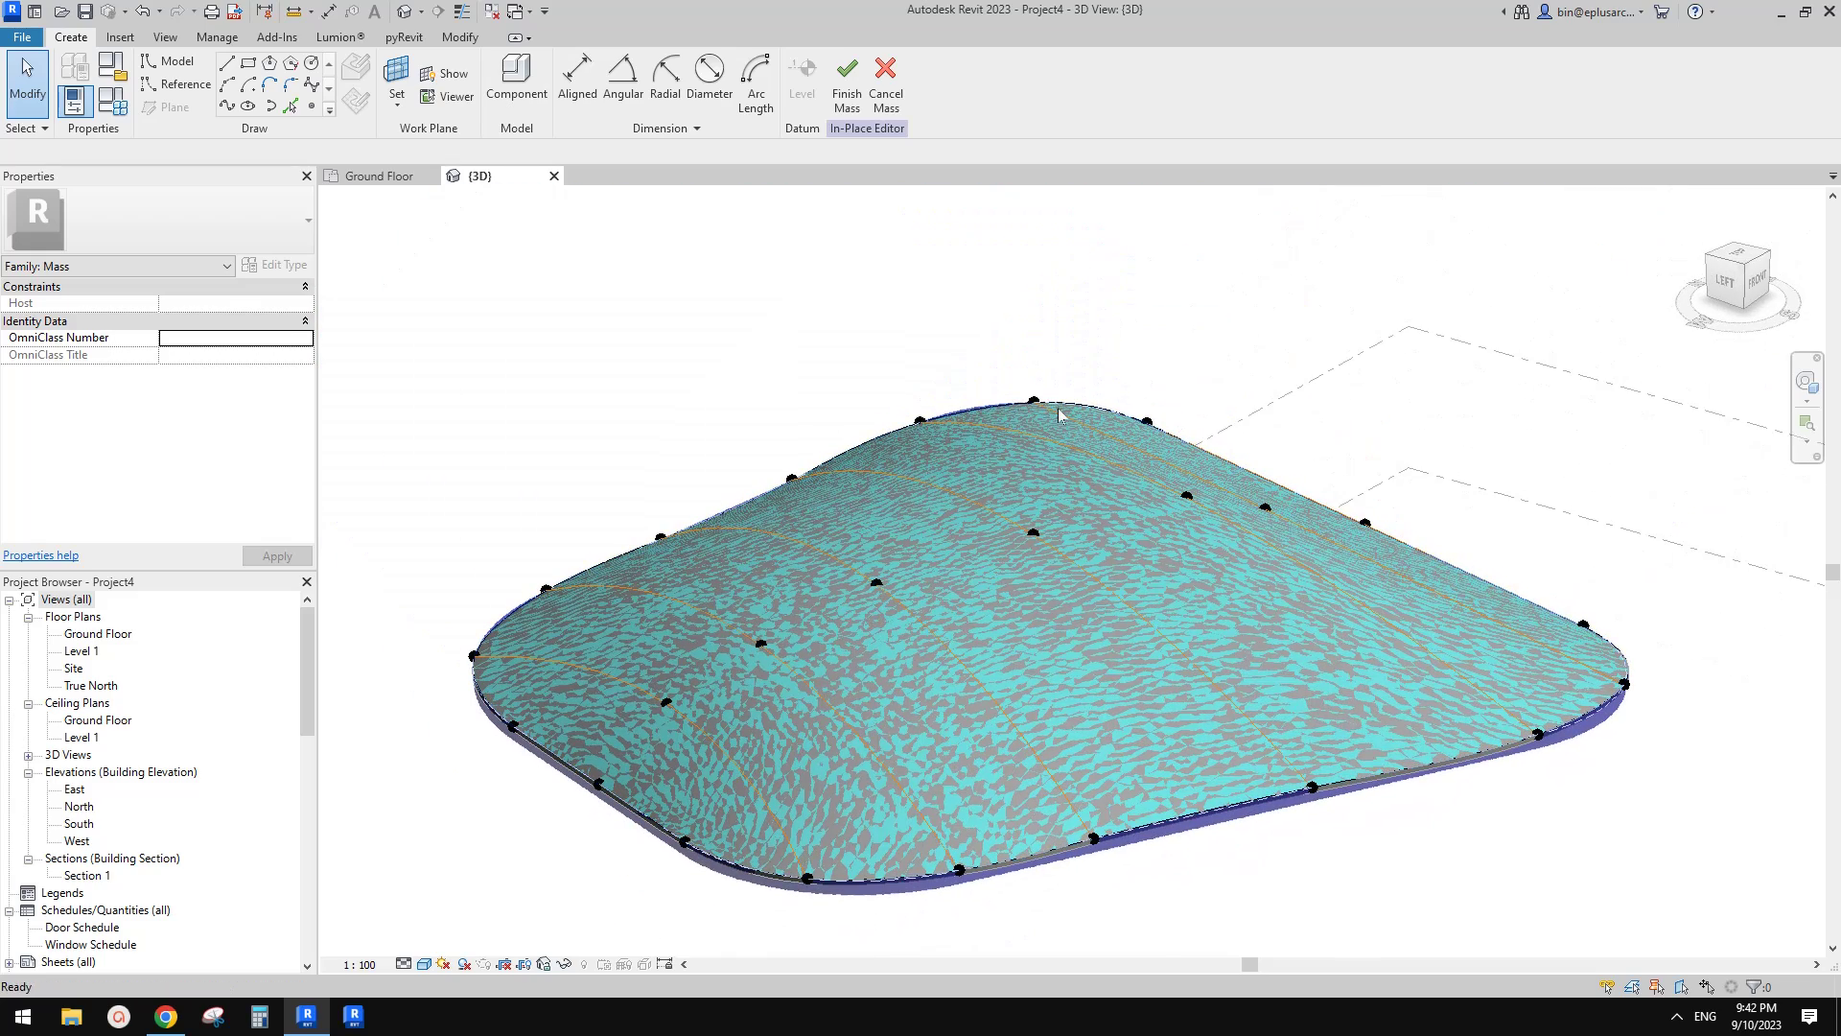